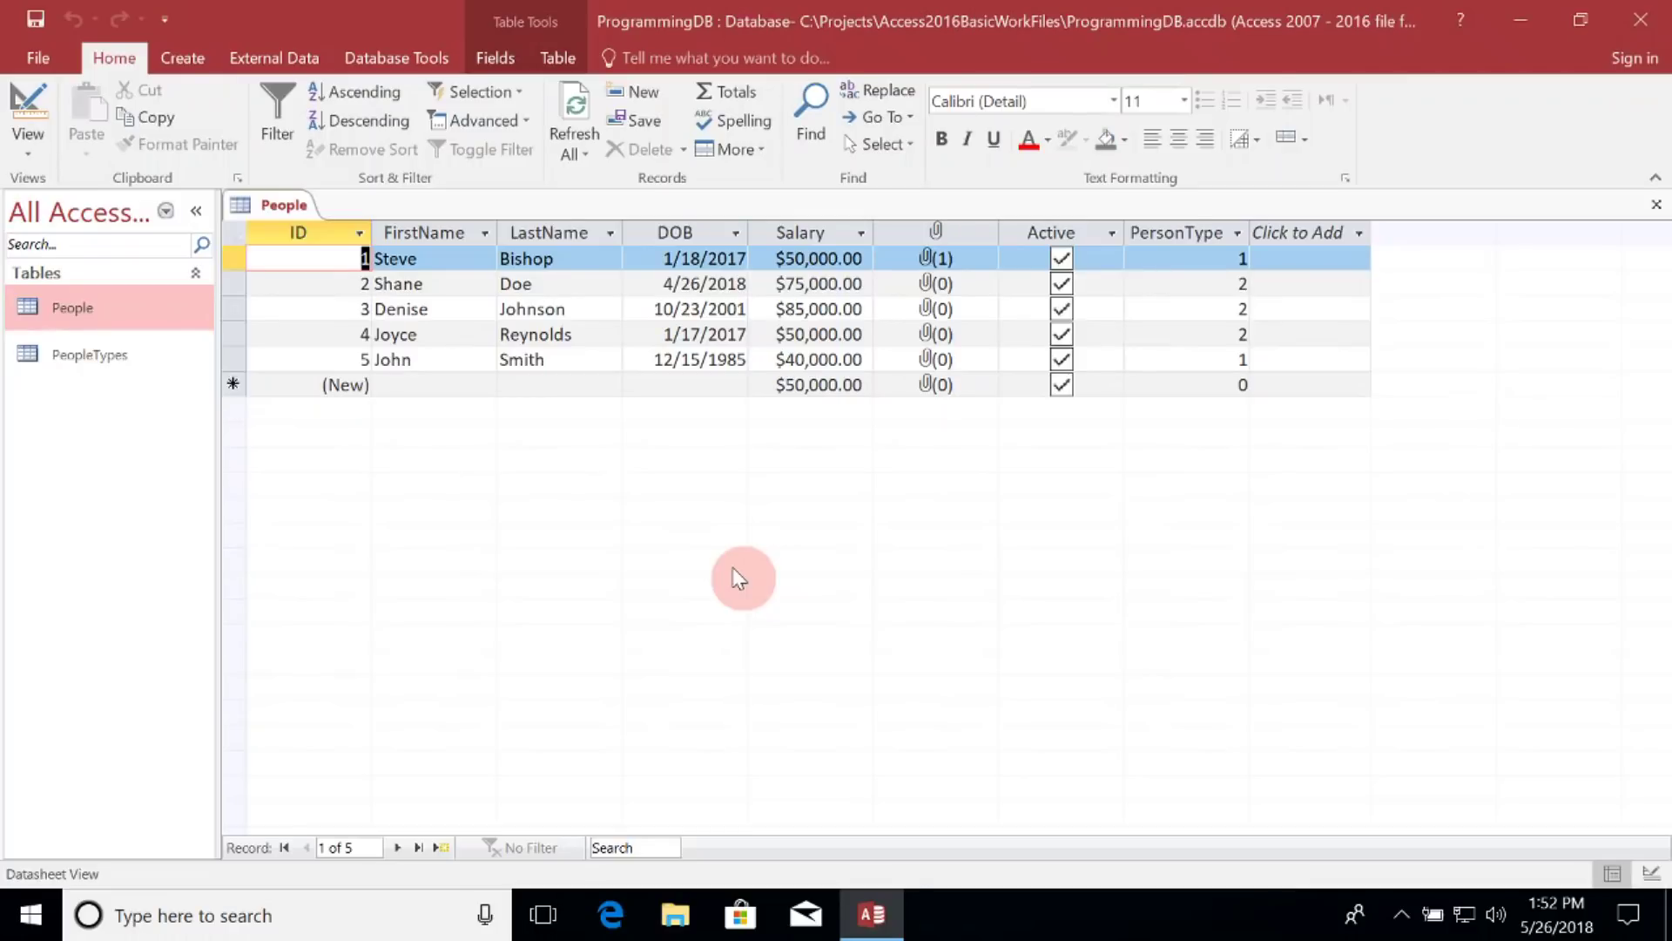
# Create a new table in Design view with an AutoNumber field named Id and make it the primary key
pyautogui.click(191, 57)
pyautogui.click(176, 138)
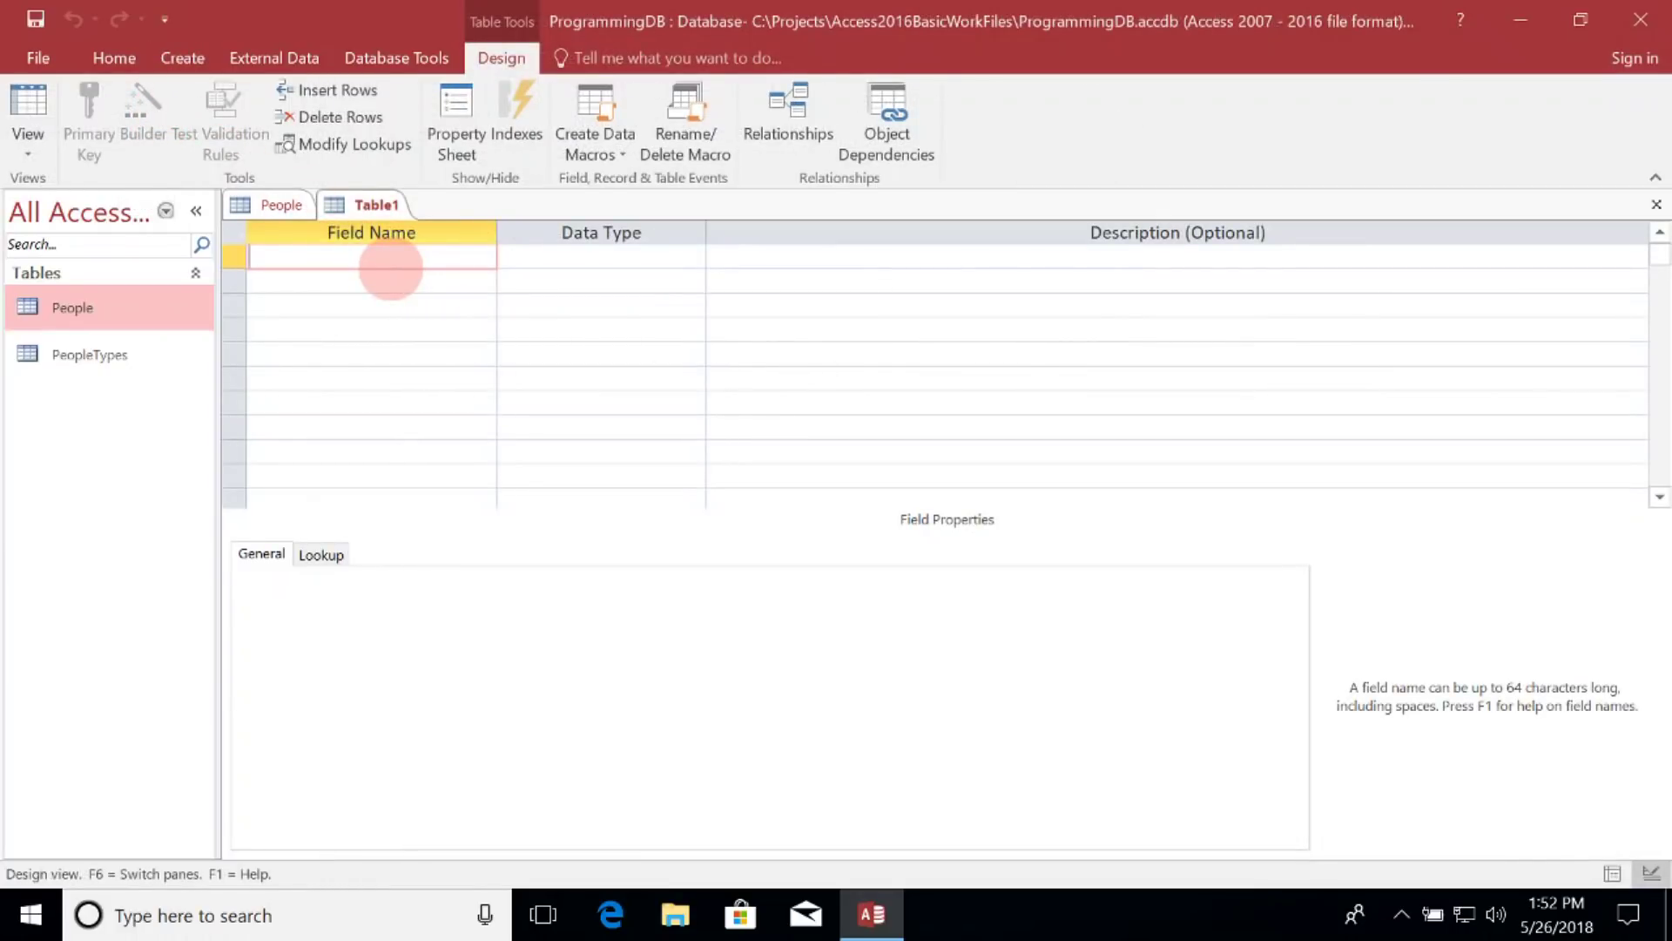
pyautogui.write('Id')
pyautogui.press('Tab')
pyautogui.write('auto')
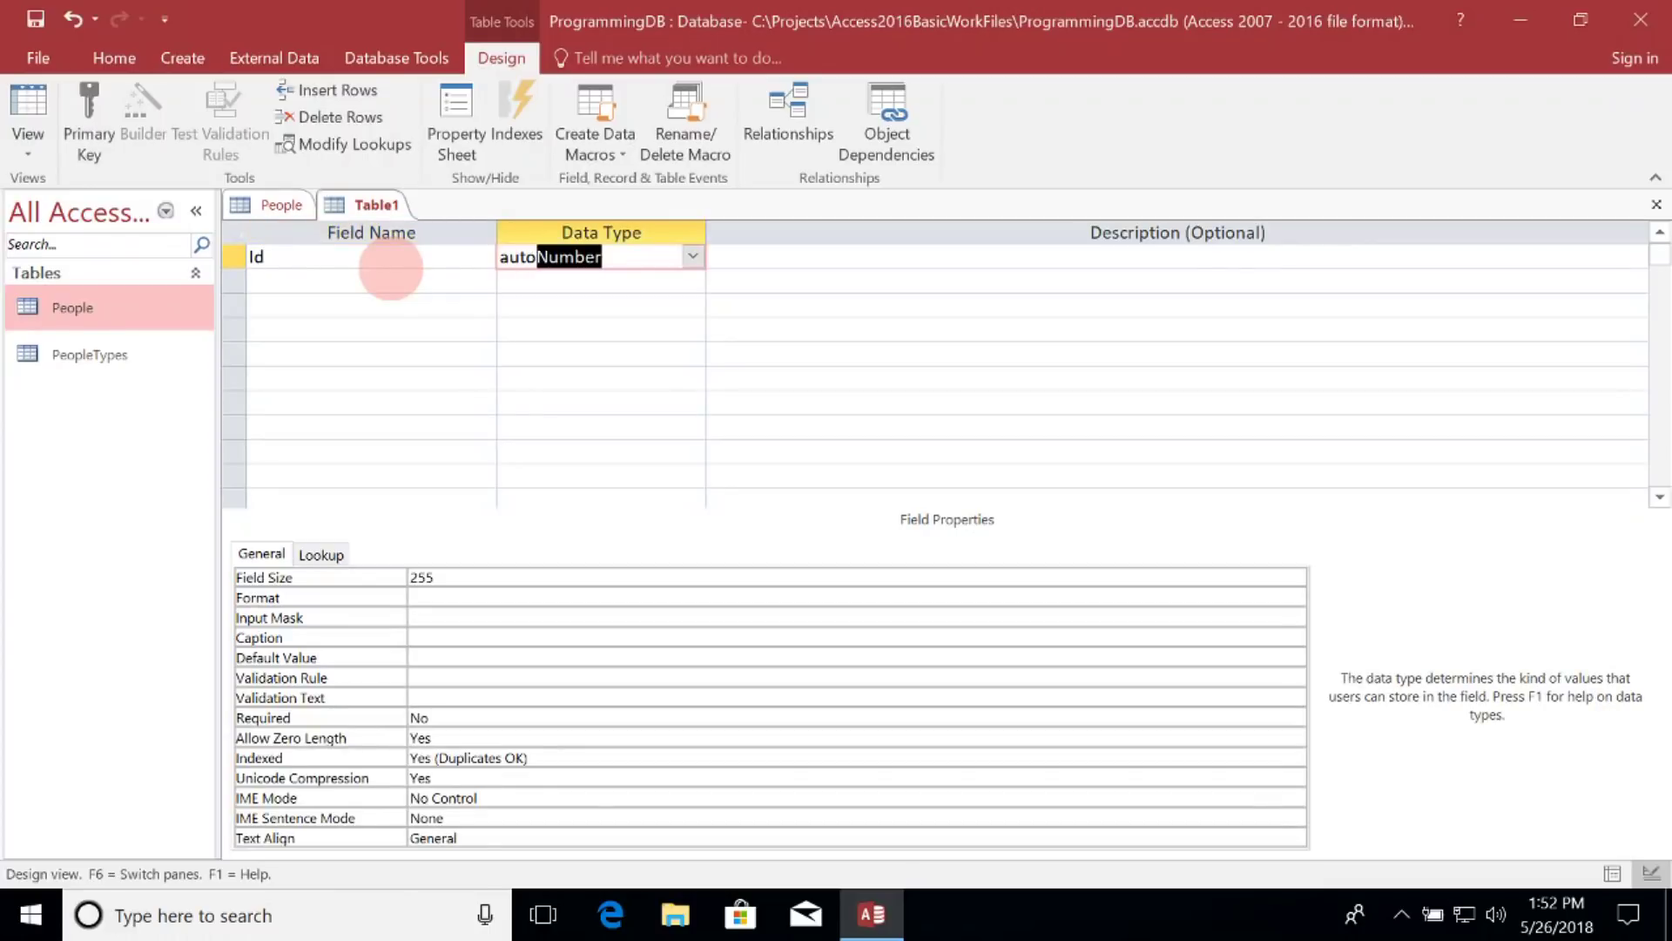
pyautogui.press('Tab')
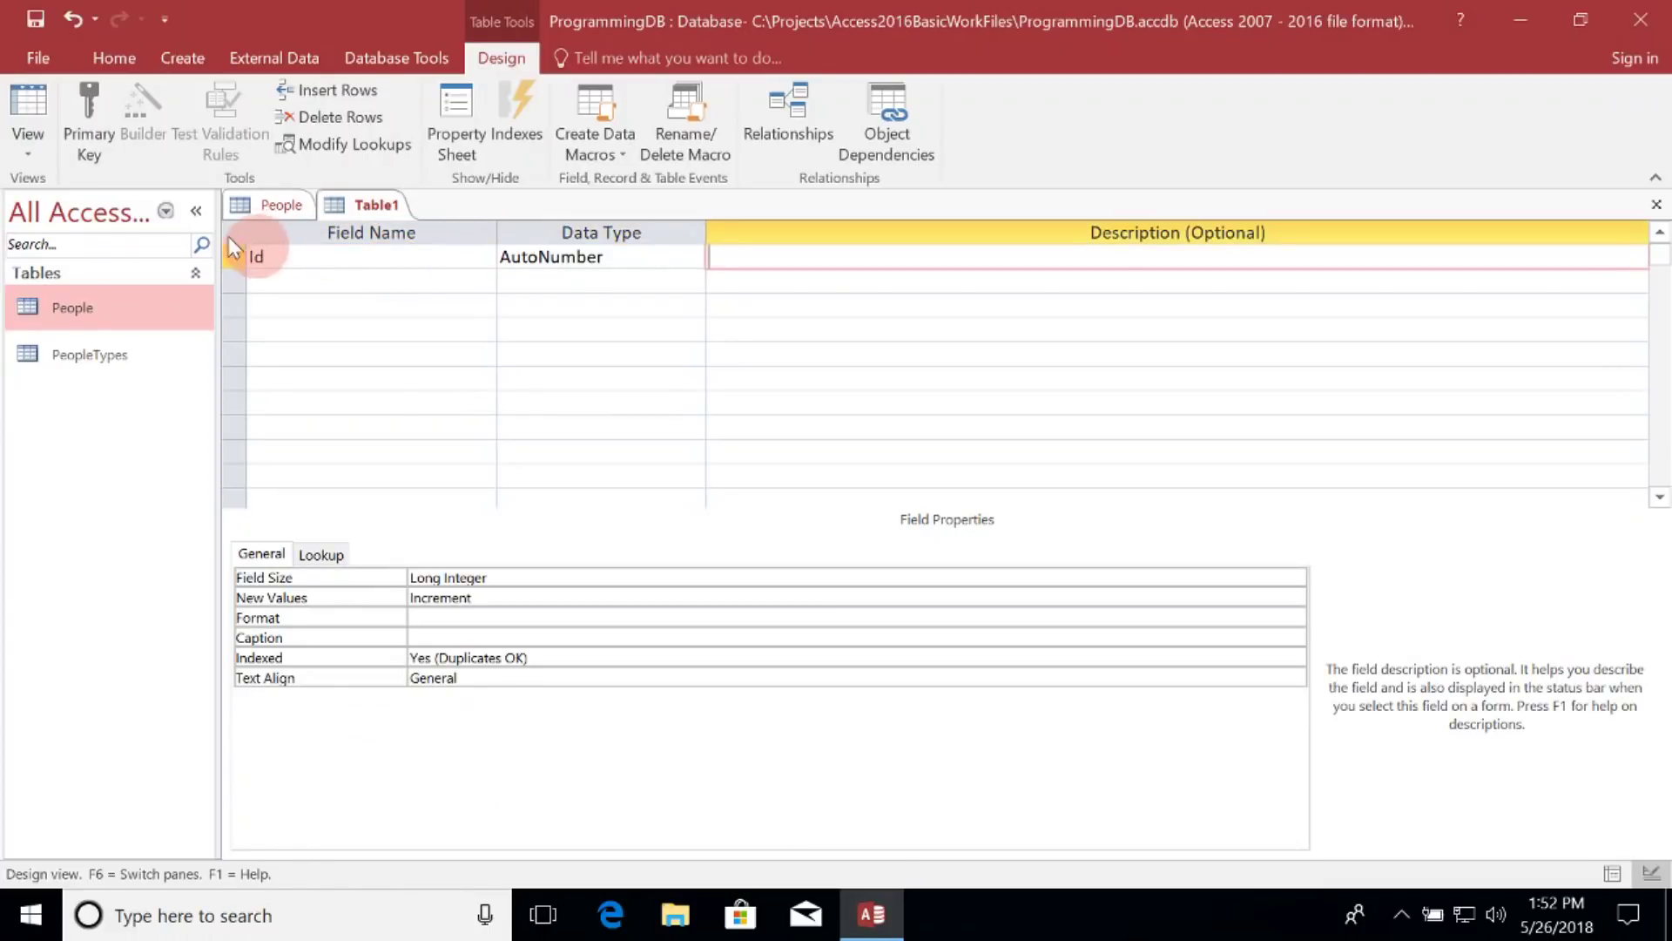
pyautogui.click(235, 260)
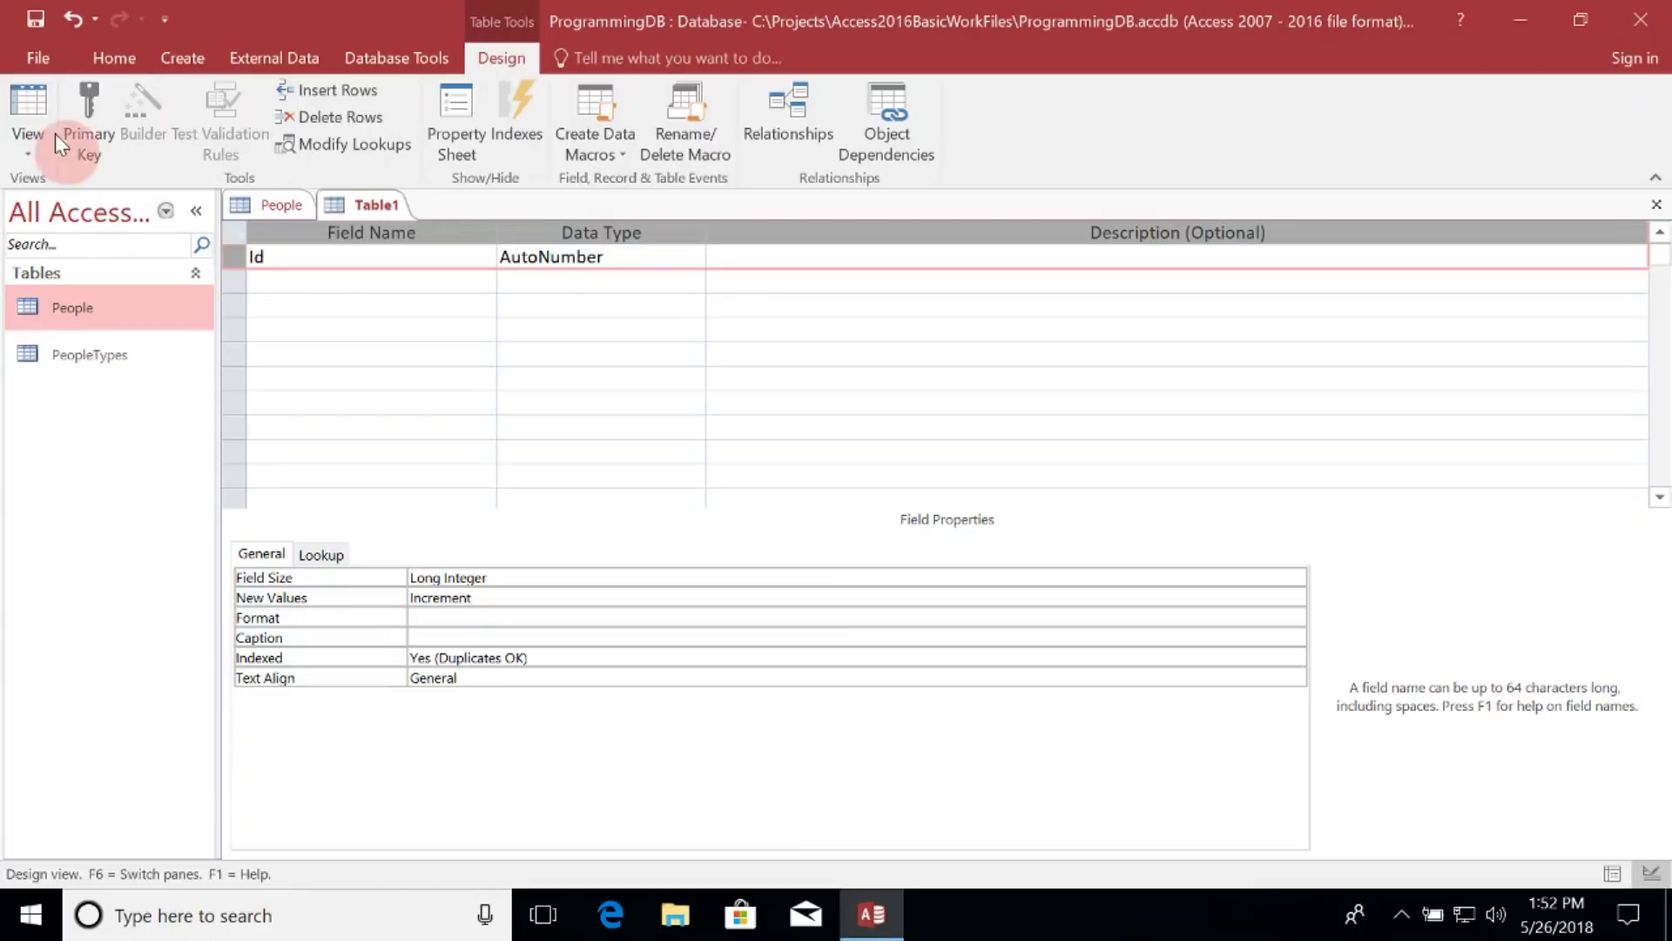
pyautogui.click(85, 98)
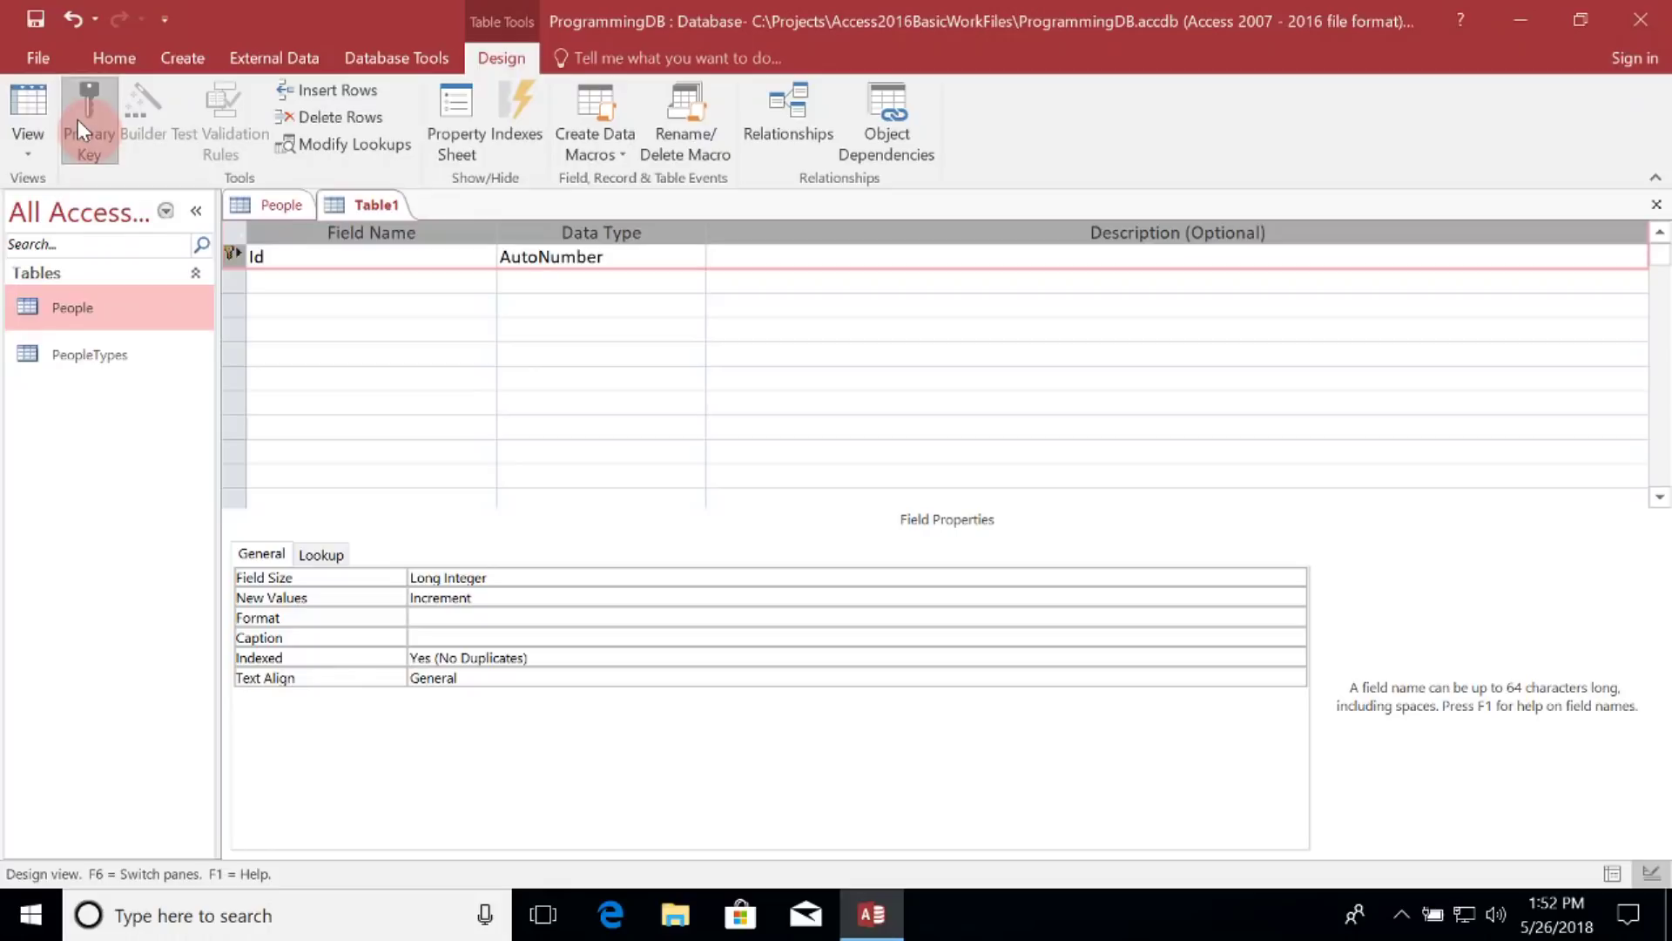
# Add a Short Text field named PhoneNumber below the Id field
pyautogui.click(376, 282)
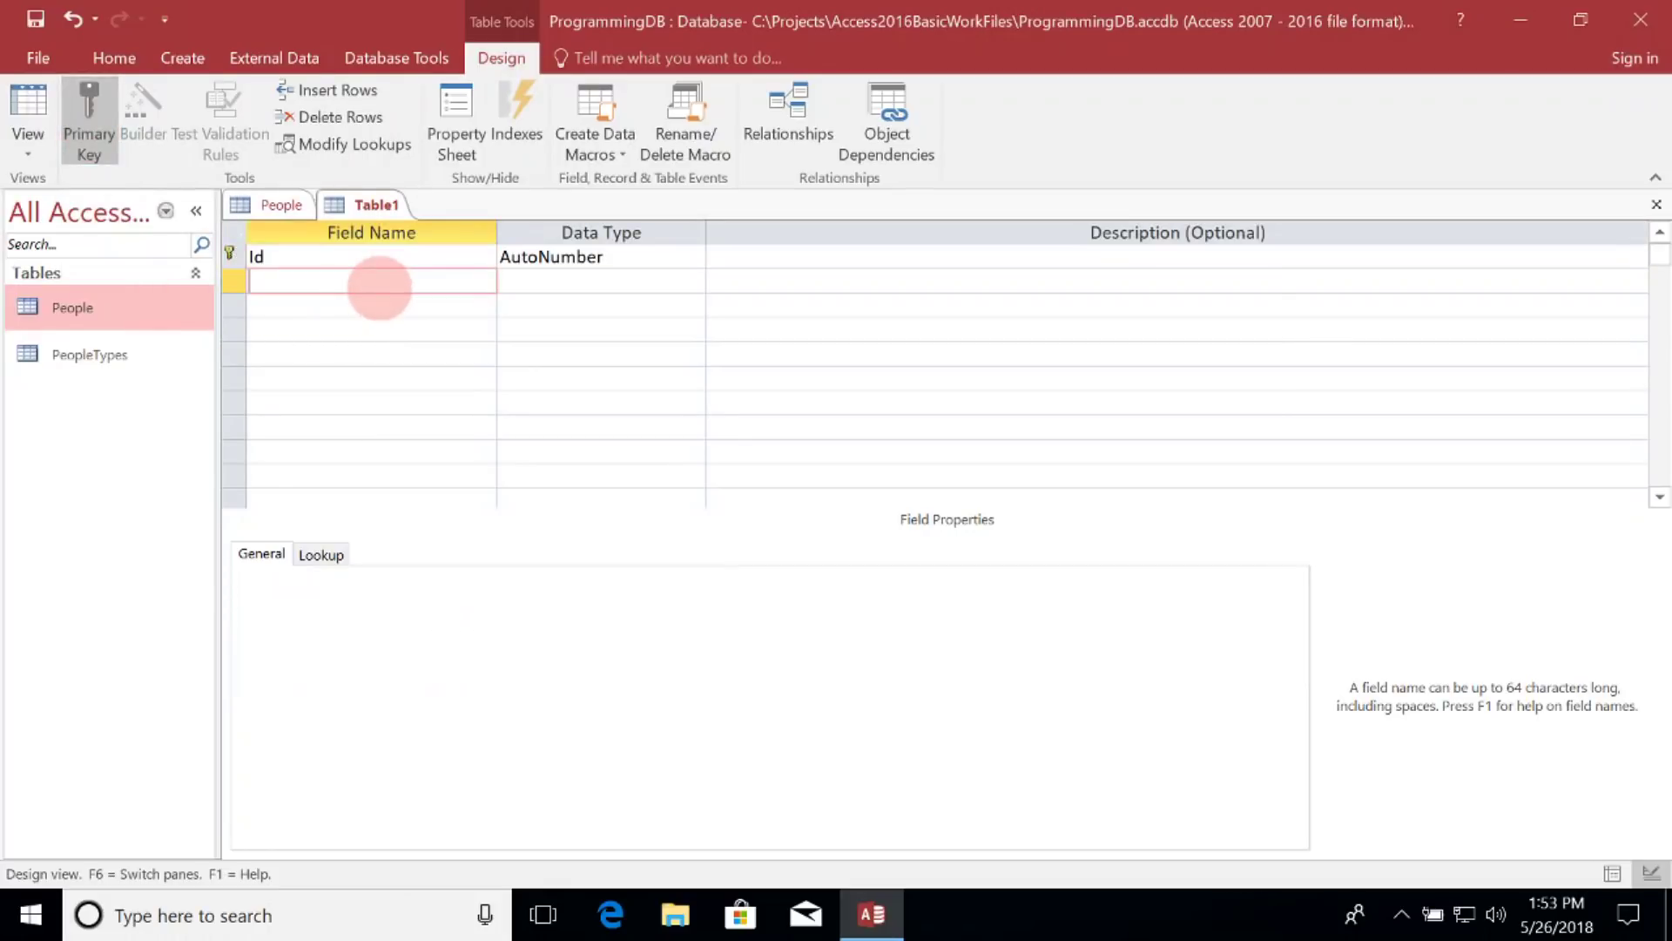
pyautogui.write('PhoneNumber')
pyautogui.press('Tab')
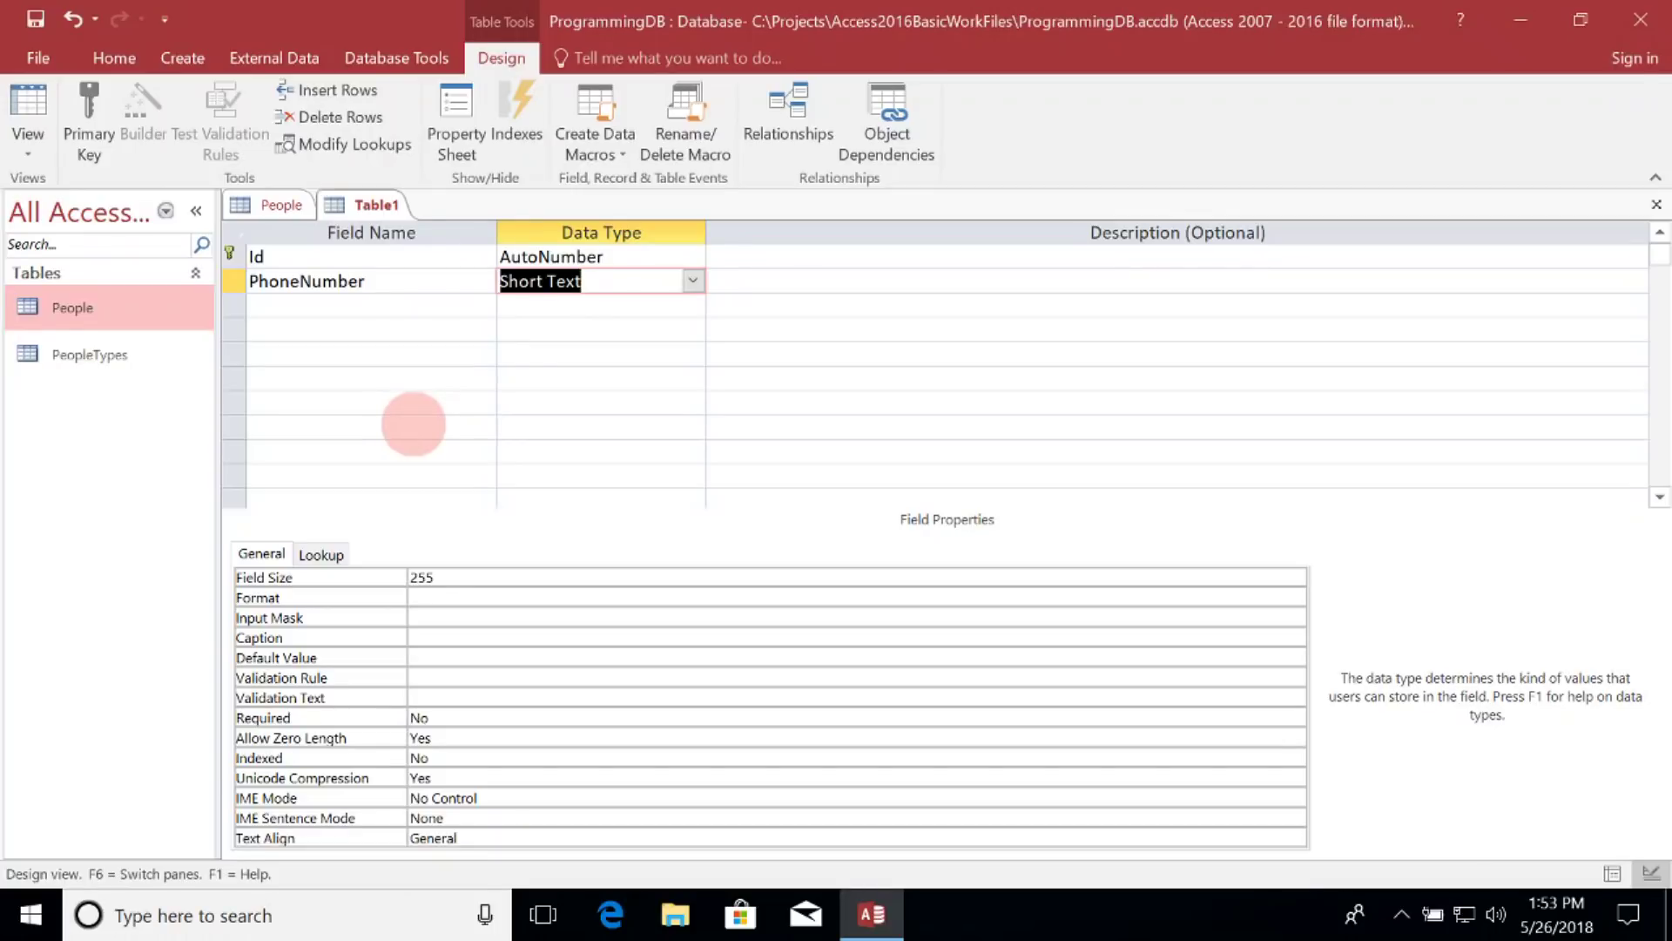
# Save the new table under the name PhoneNumbers
pyautogui.rightClick(379, 214)
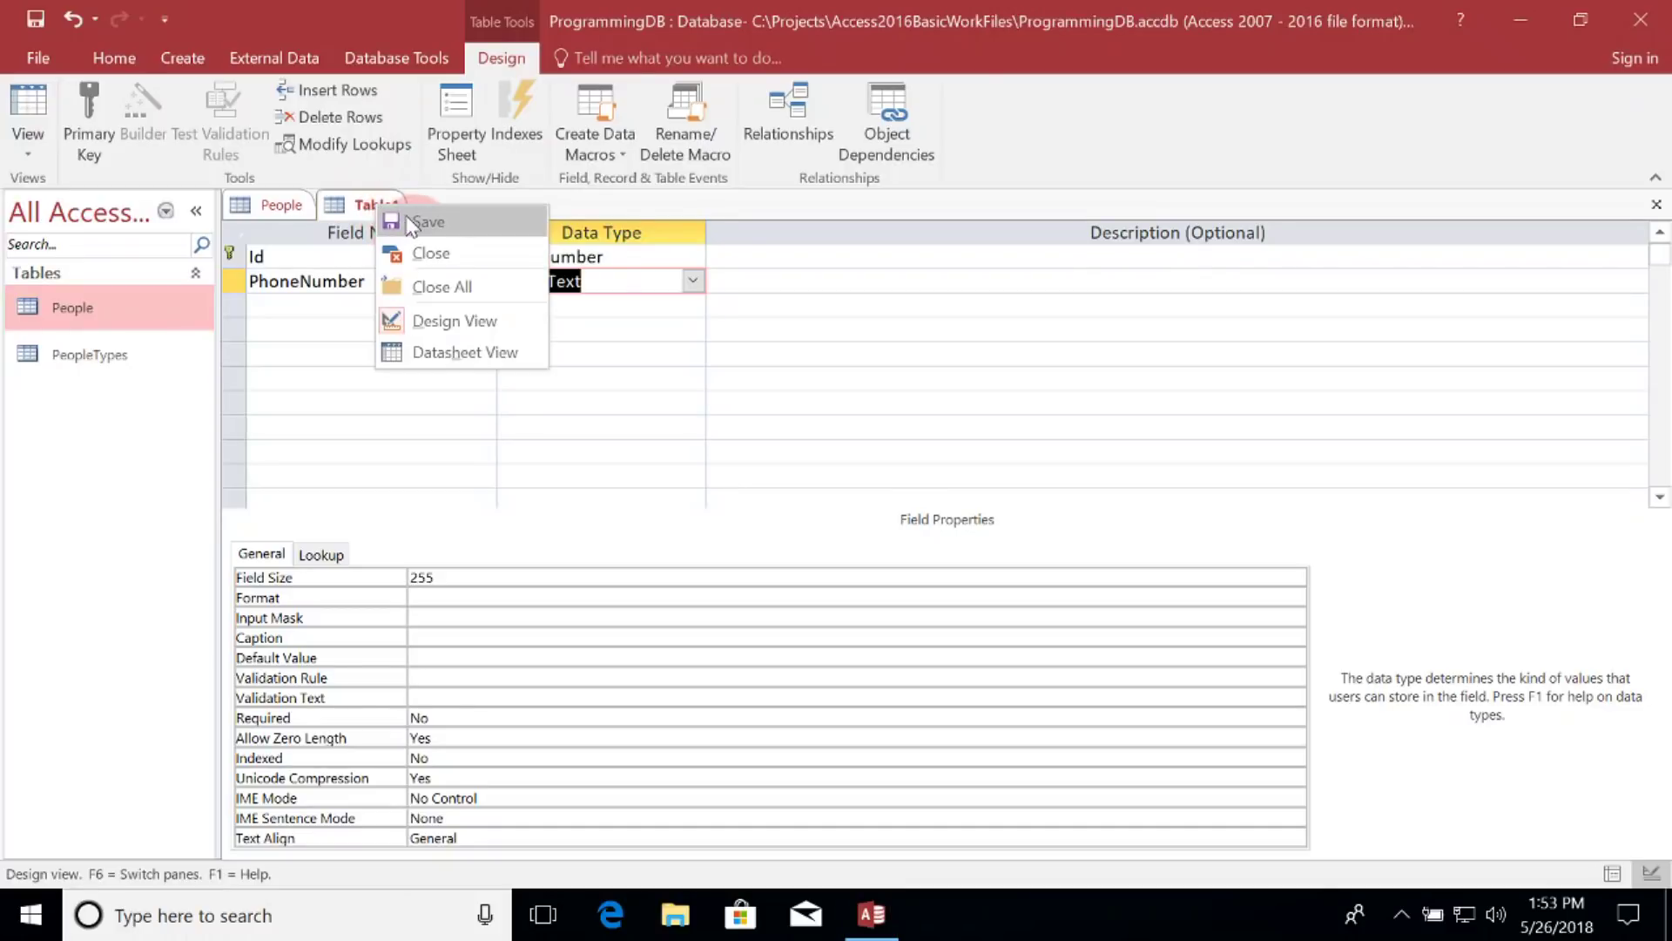
pyautogui.click(452, 221)
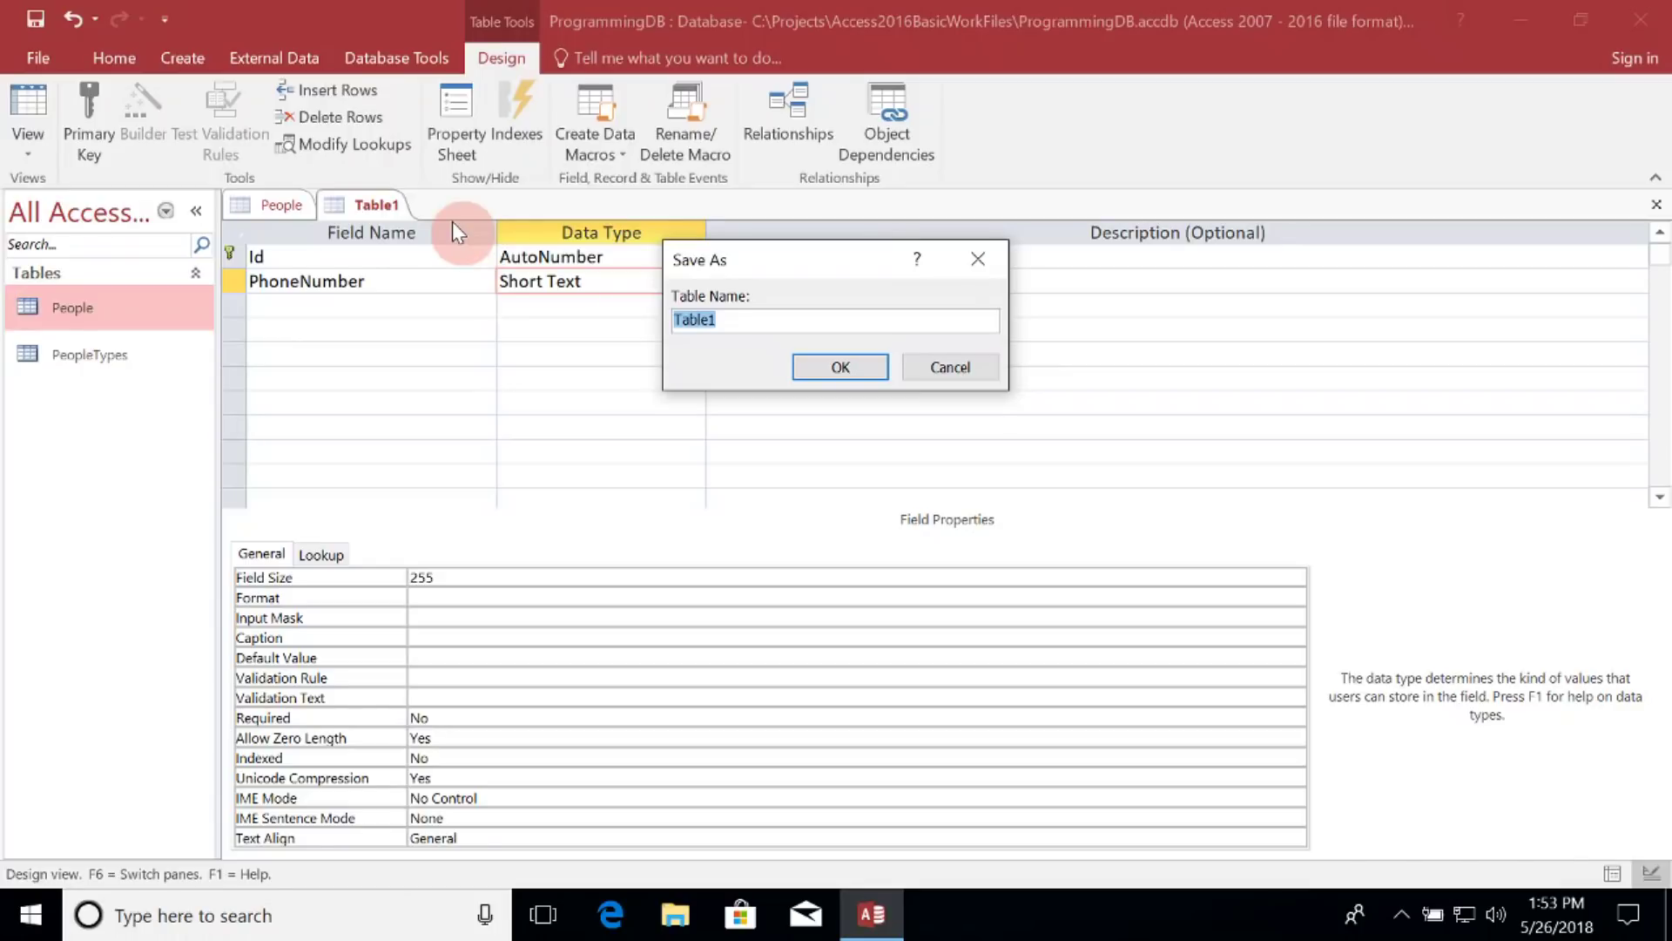
pyautogui.write('PhoneNumbers')
pyautogui.press('Return')
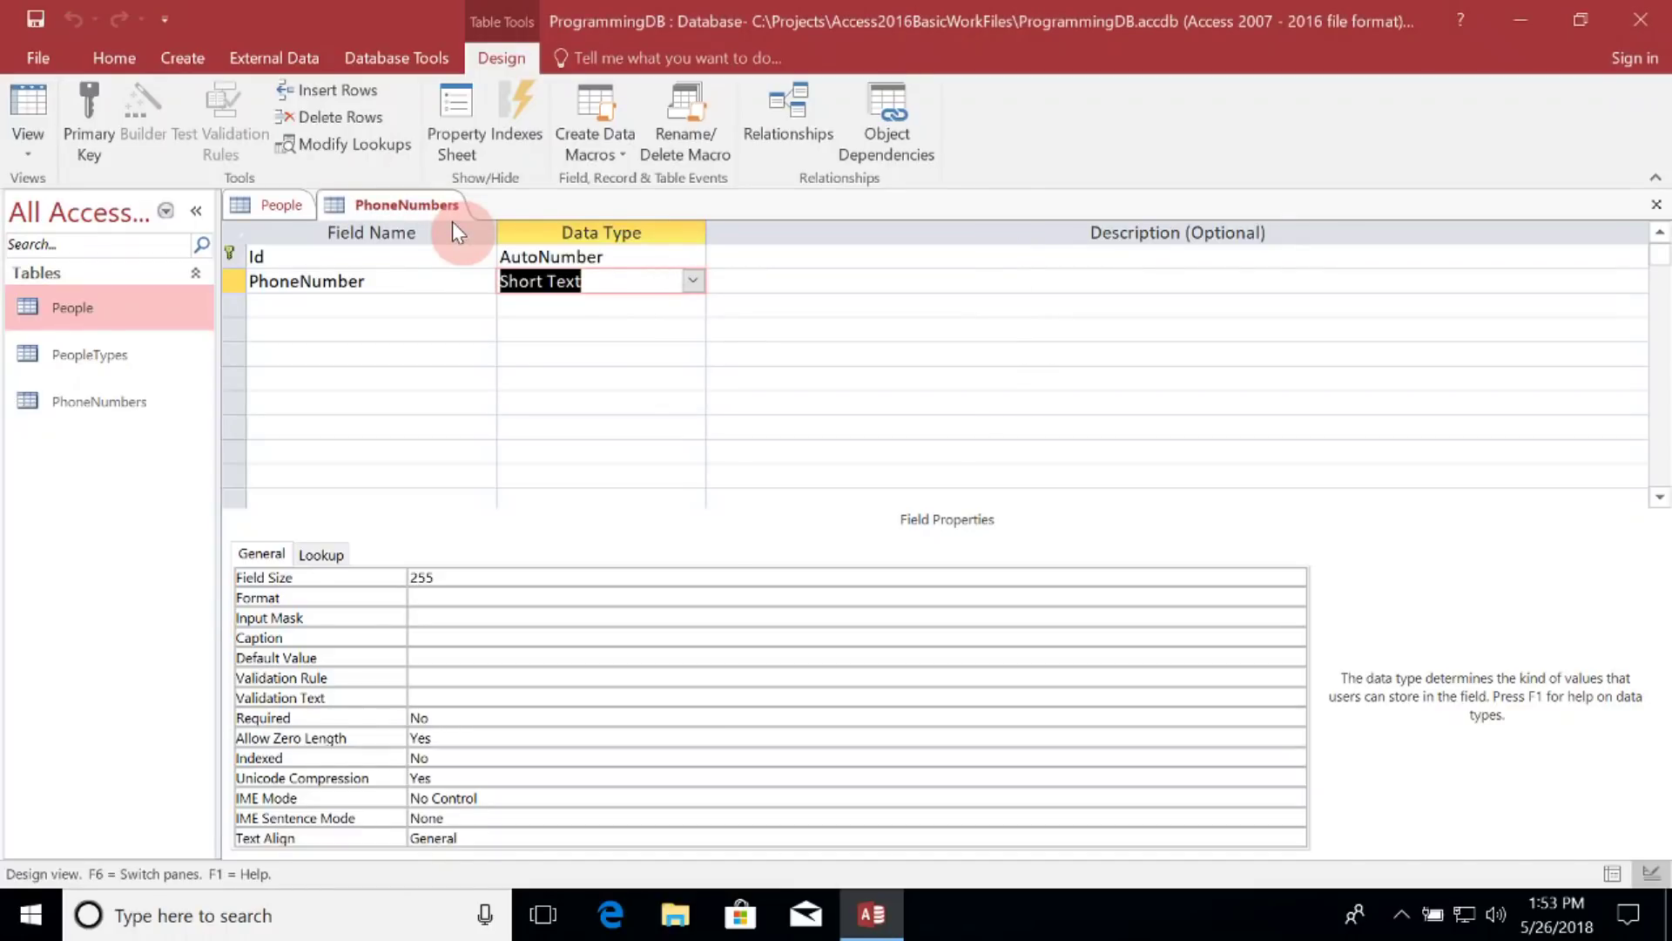
# Add a Number field named HomePhoneId after PersonType in the People table
pyautogui.click(272, 207)
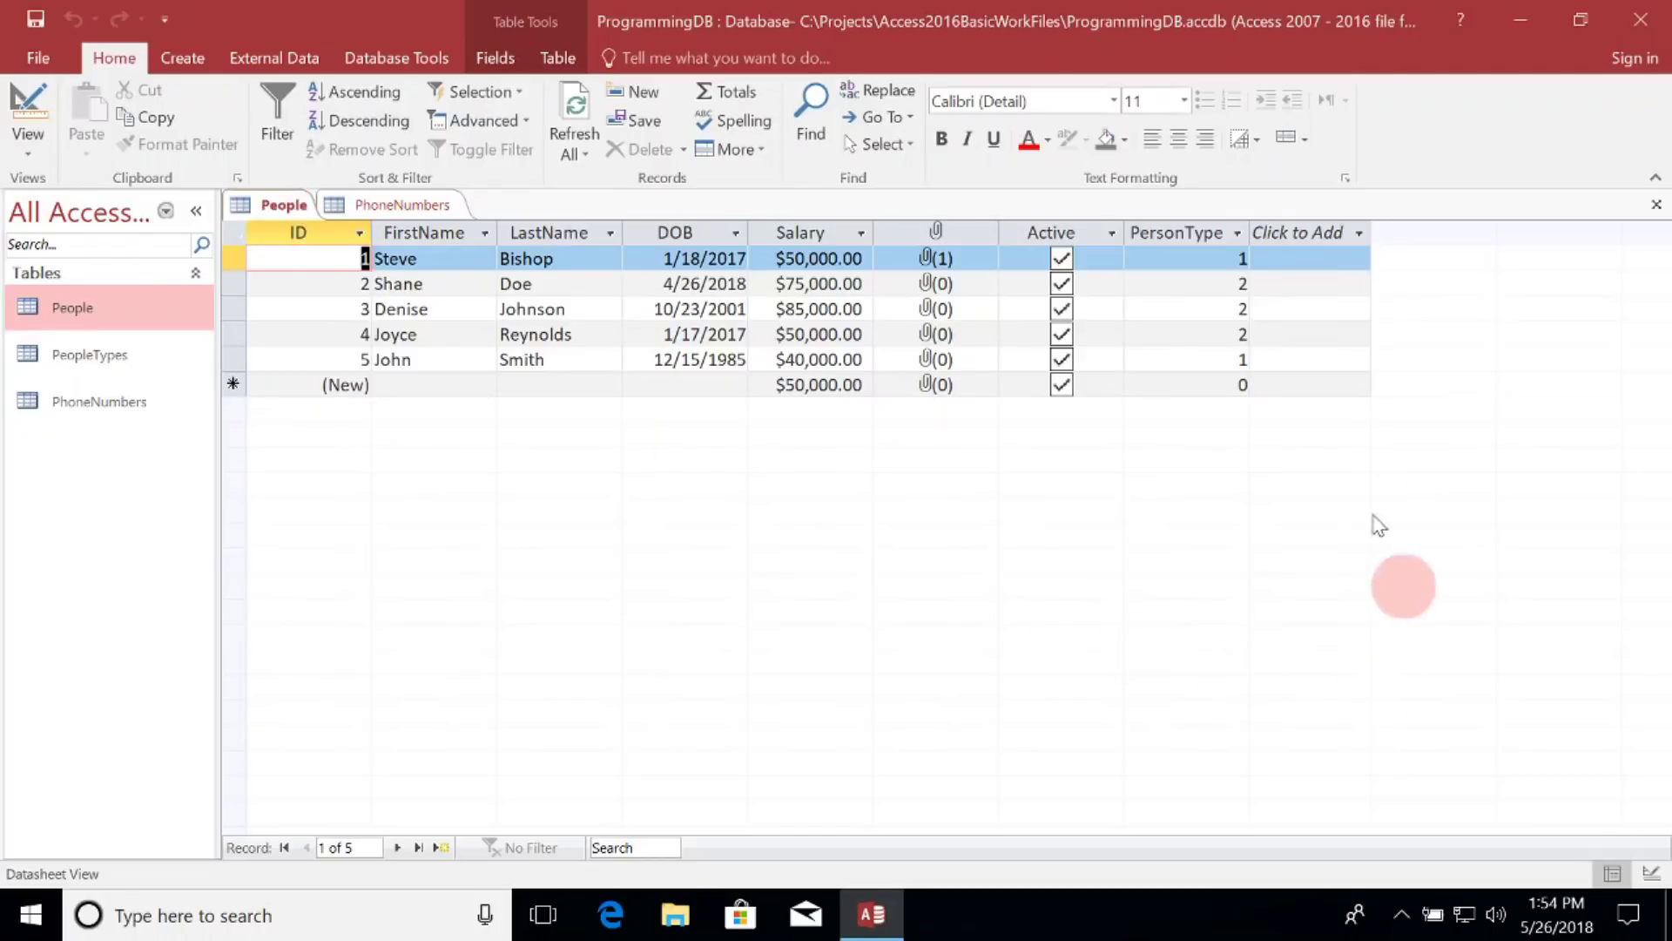
pyautogui.click(1339, 234)
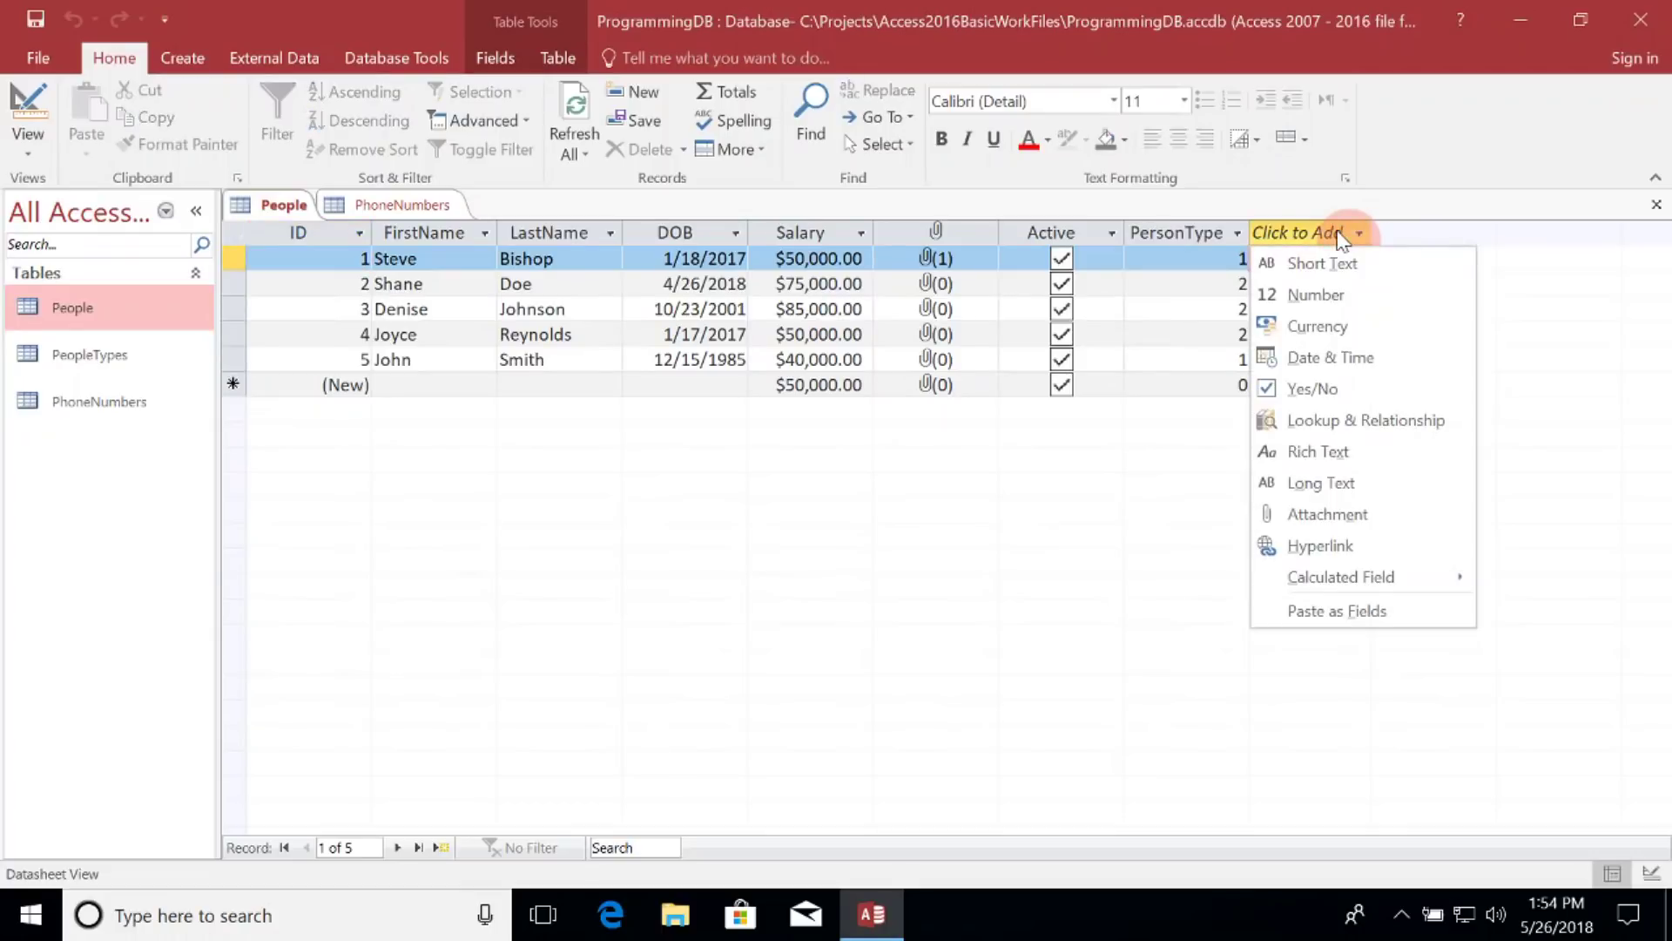
pyautogui.click(1324, 296)
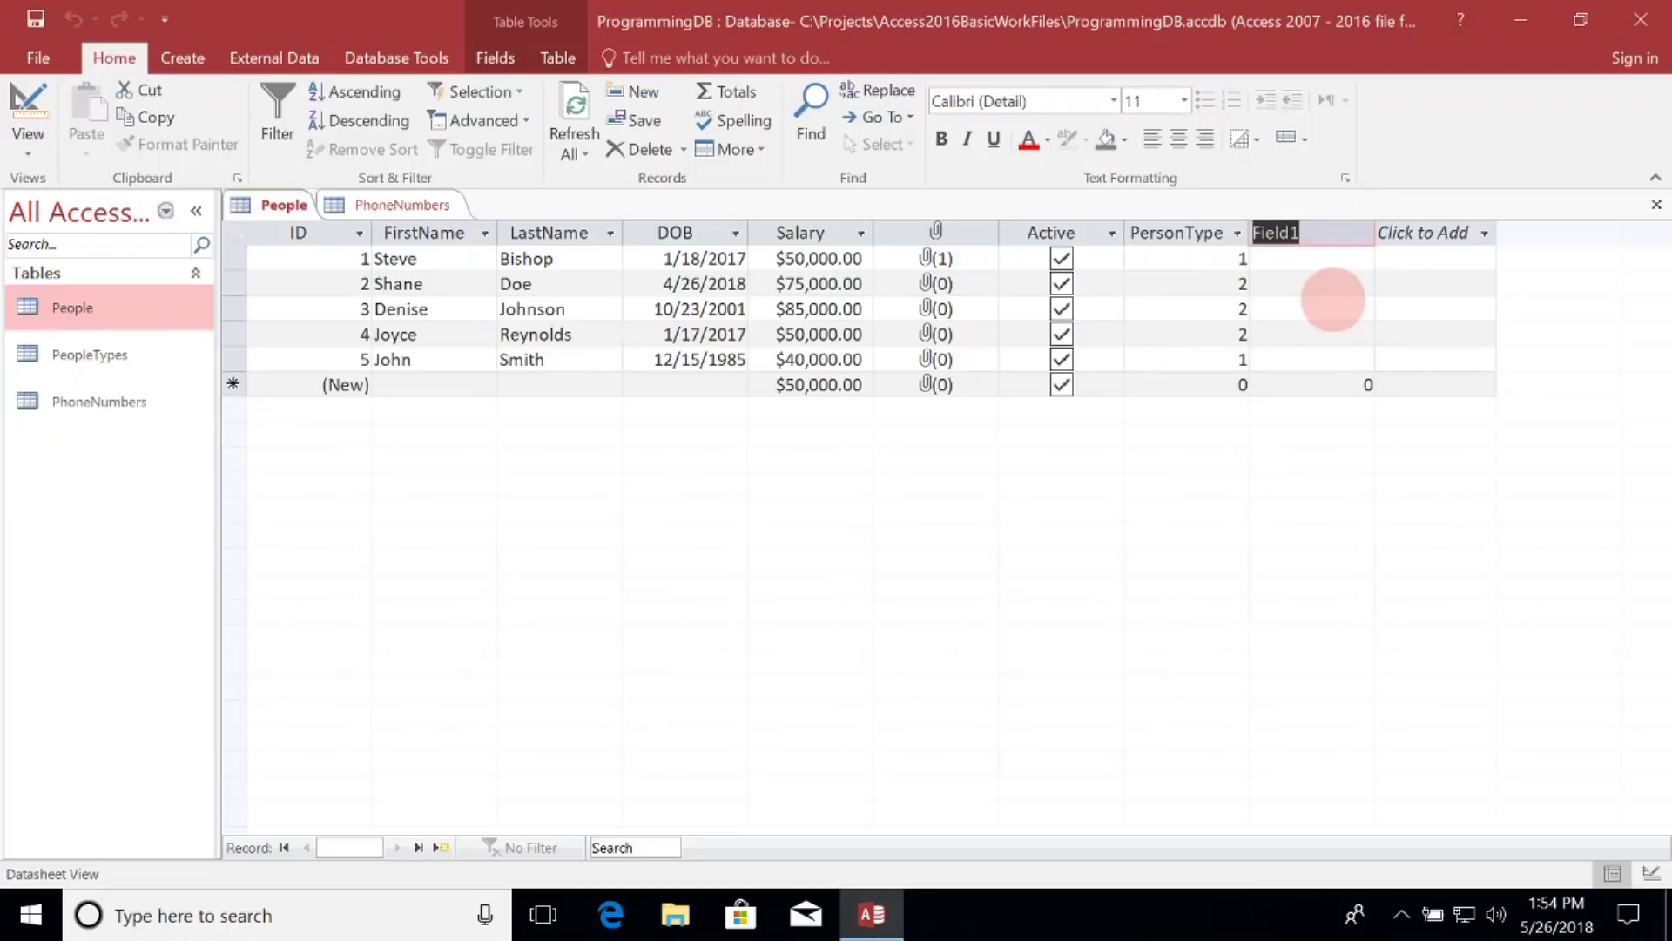
pyautogui.write('HomePHo')
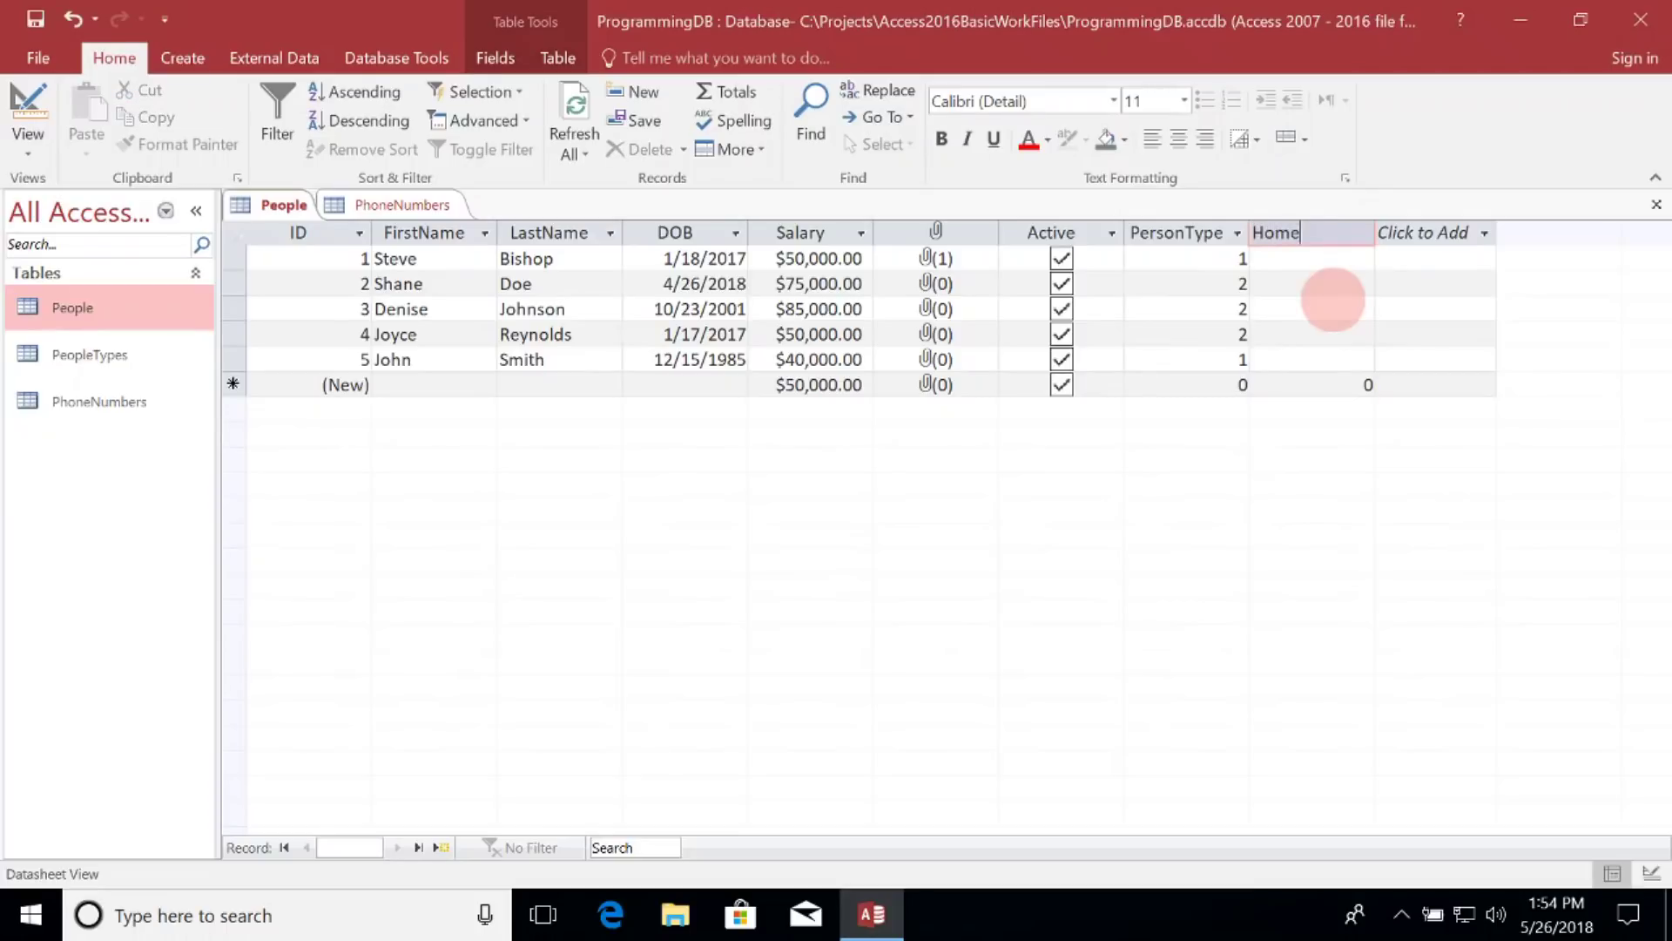
pyautogui.press('BackSpace')
pyautogui.press('BackSpace')
pyautogui.write('honeId')
pyautogui.click(1324, 296)
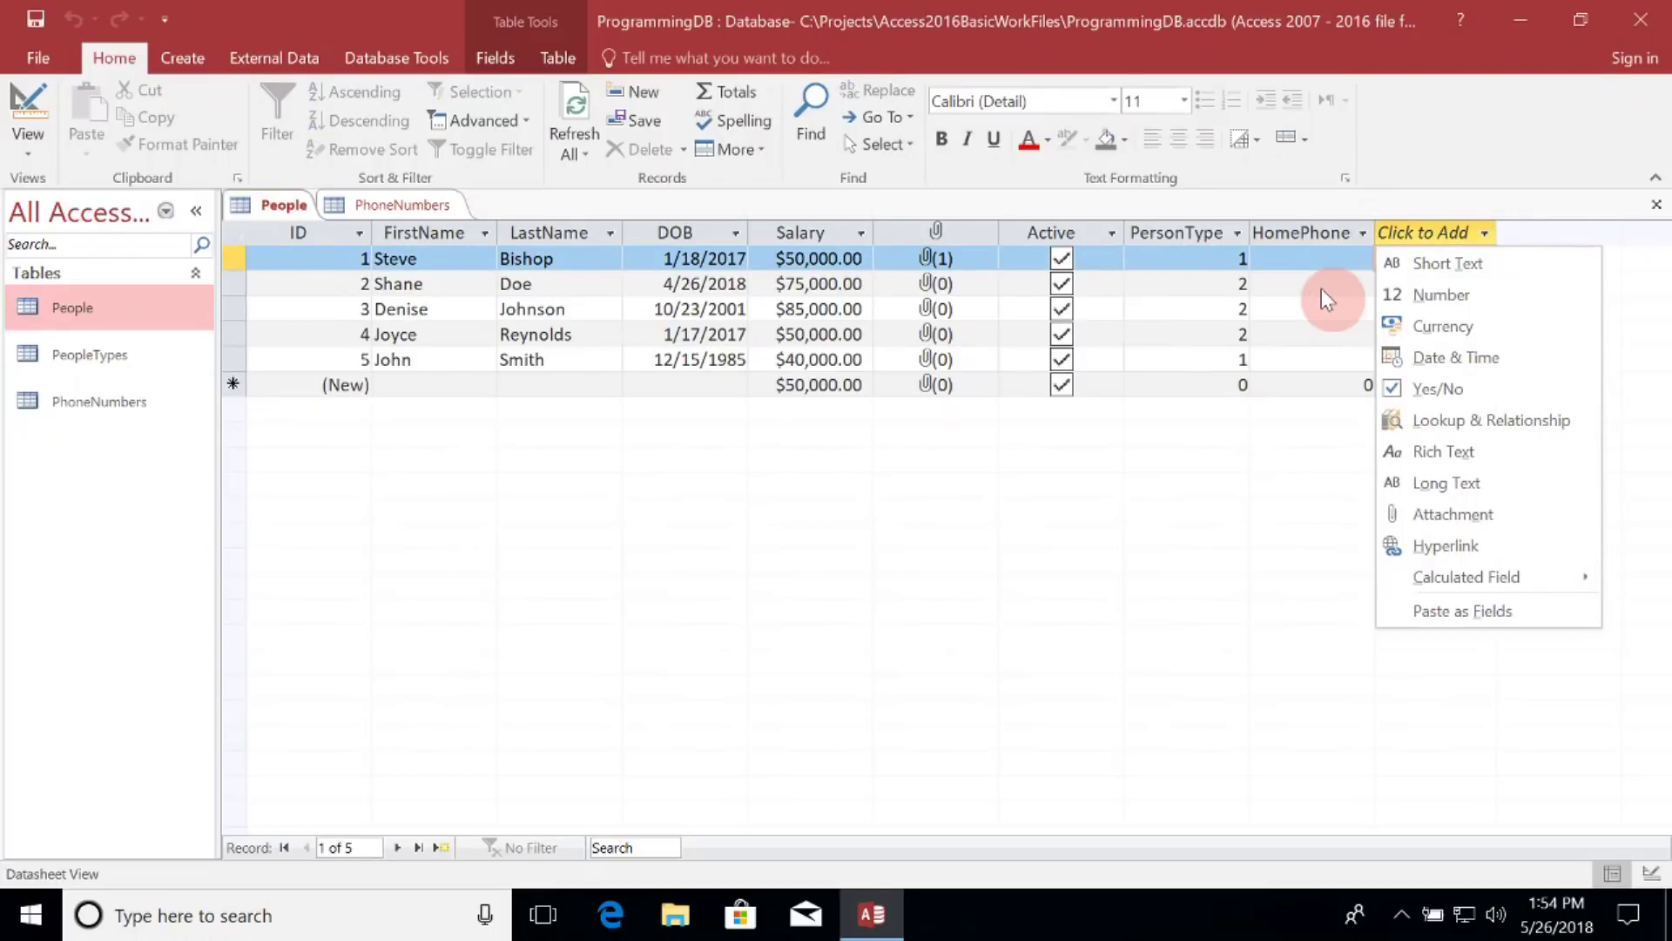
# Add a Number field named OfficePhoneId after the home phone field in the People table
pyautogui.click(1437, 294)
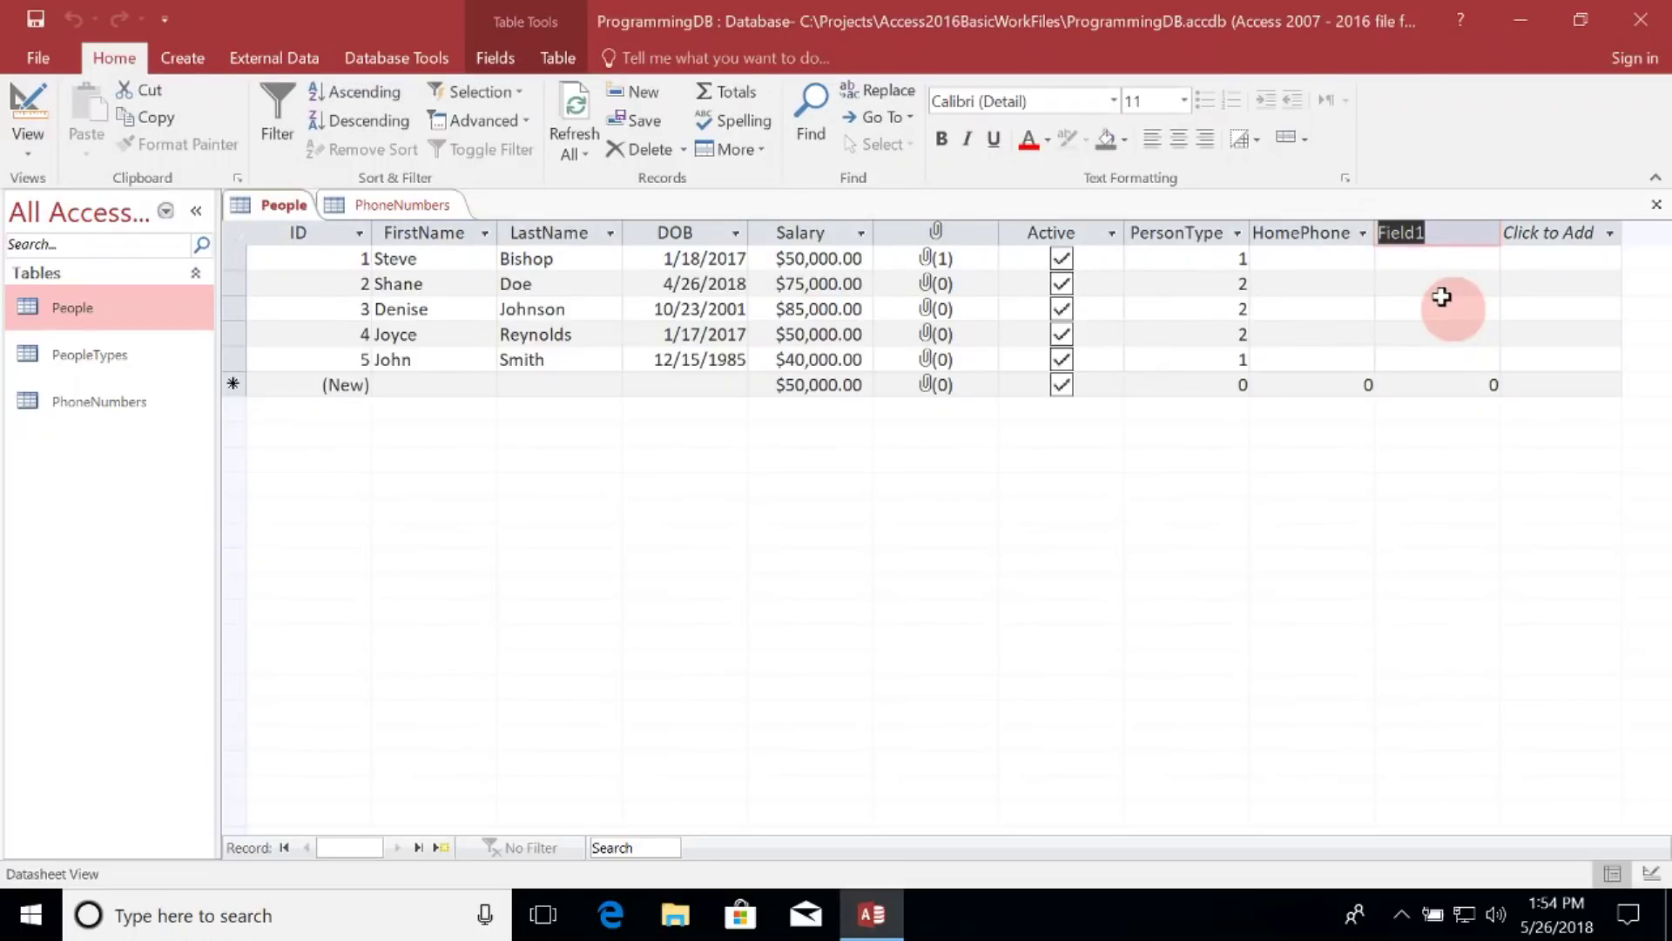
pyautogui.write('Office')
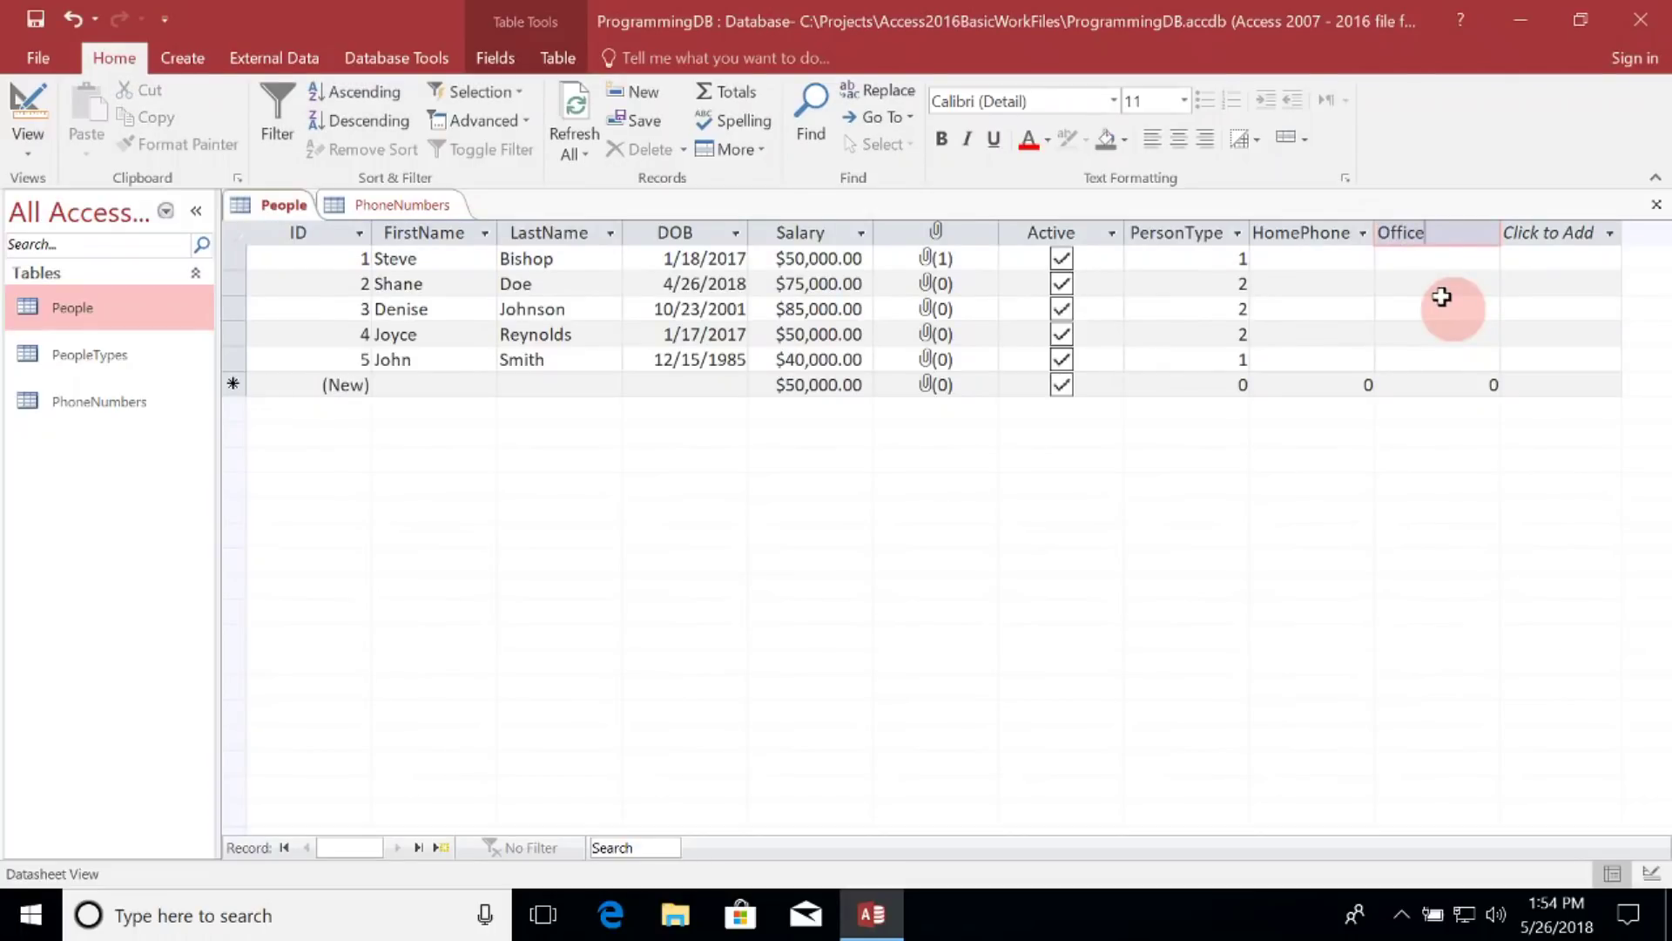
pyautogui.write('PhoneI')
pyautogui.press('Return')
# Add a Number field named FaxNumberId after the office phone field in the People table
pyautogui.click(1517, 259)
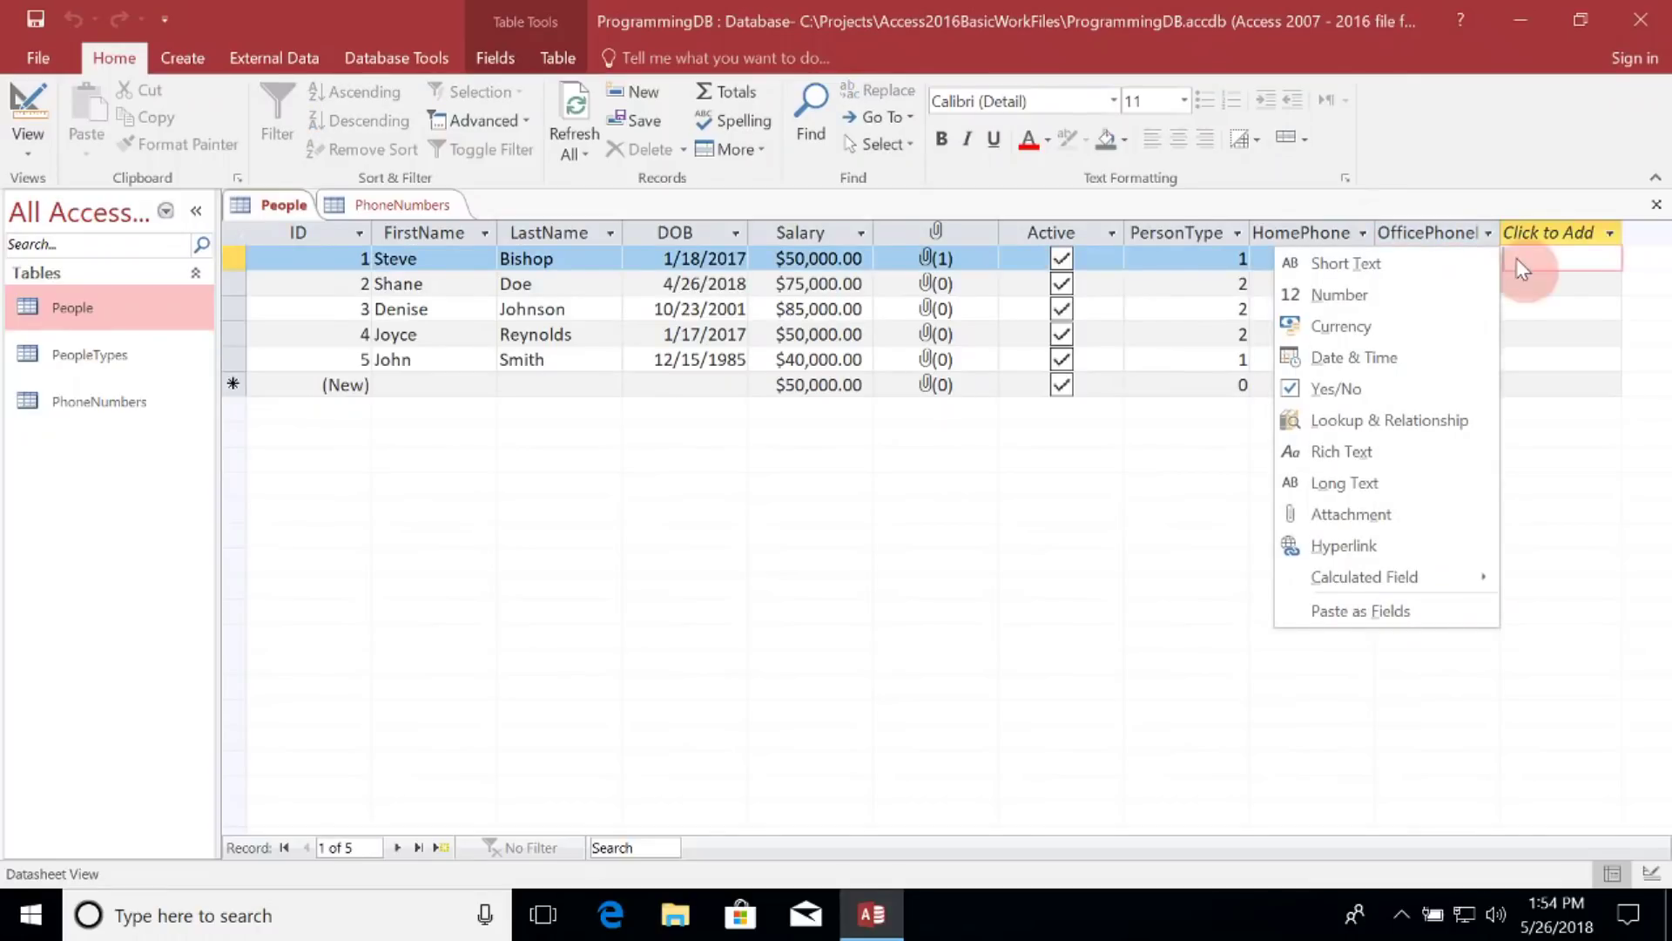
pyautogui.click(1352, 288)
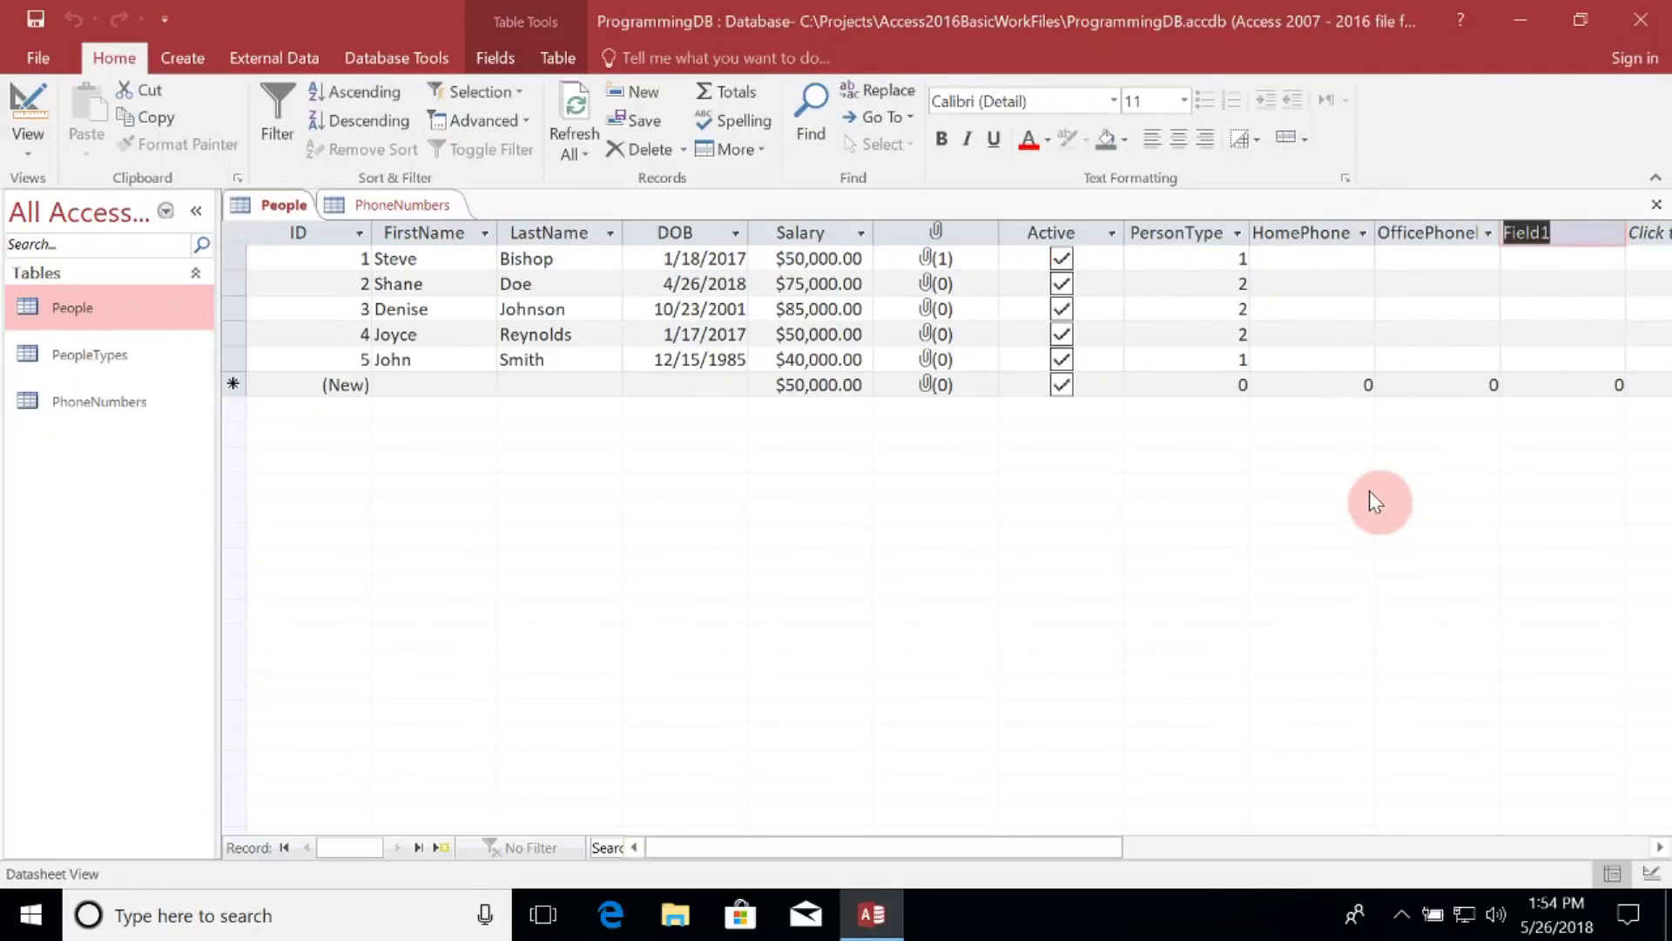
pyautogui.write('FaxNumberI')
pyautogui.press('Return')
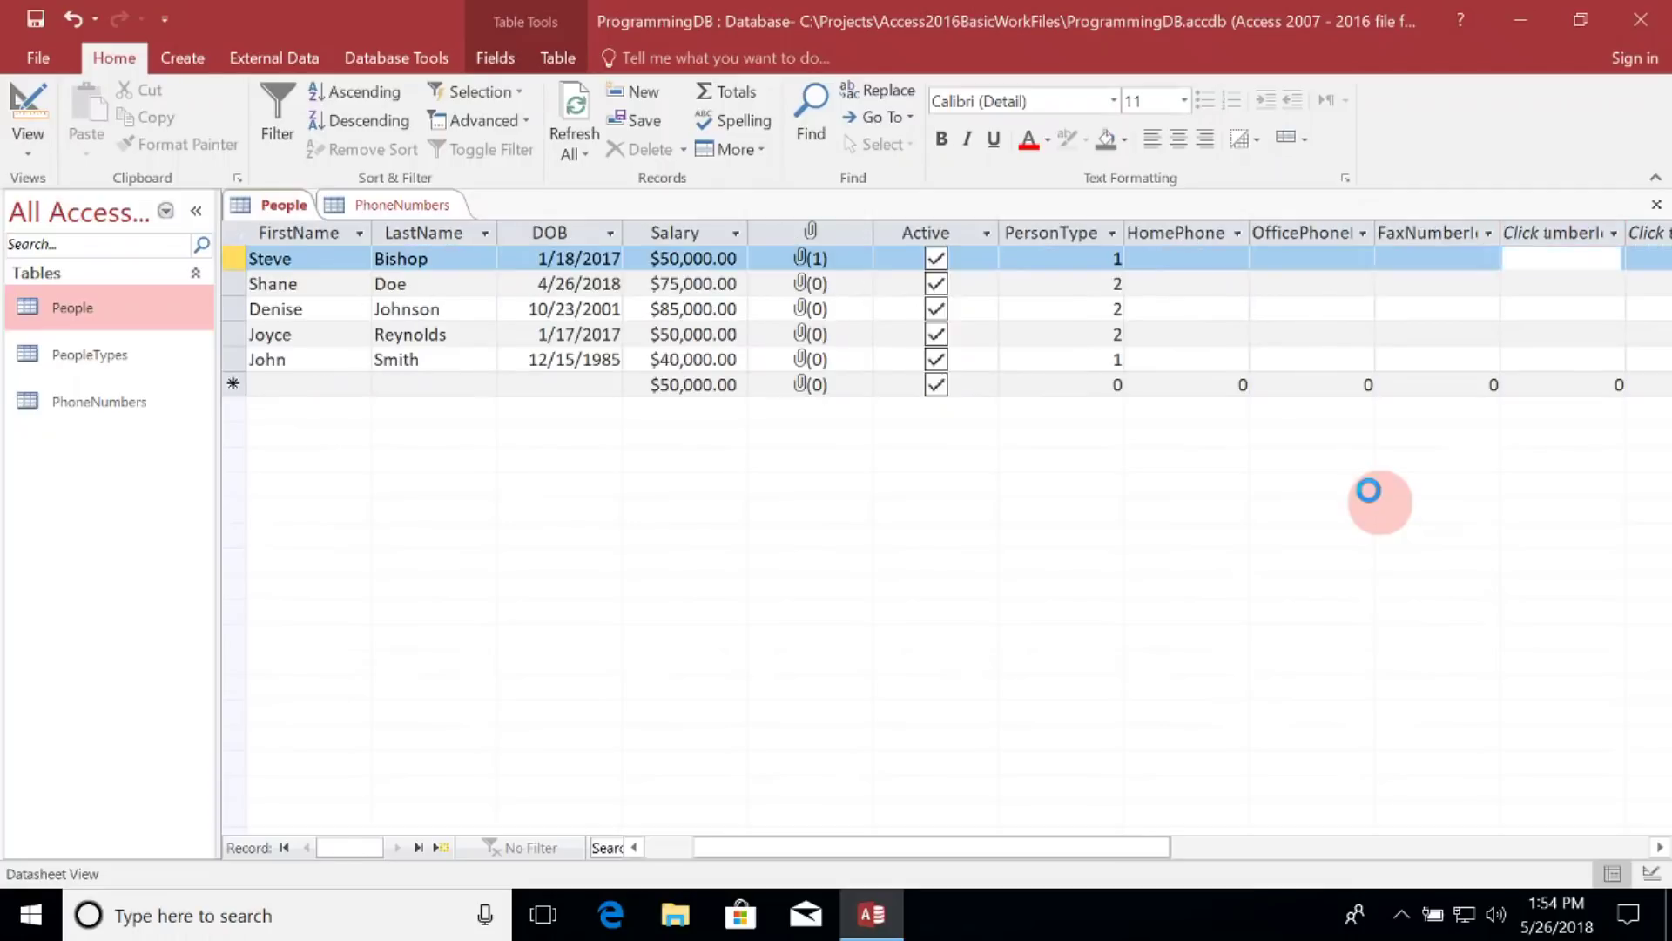
# Permanently delete the home phone, office phone and fax number fields from the People table
pyautogui.click(1137, 490)
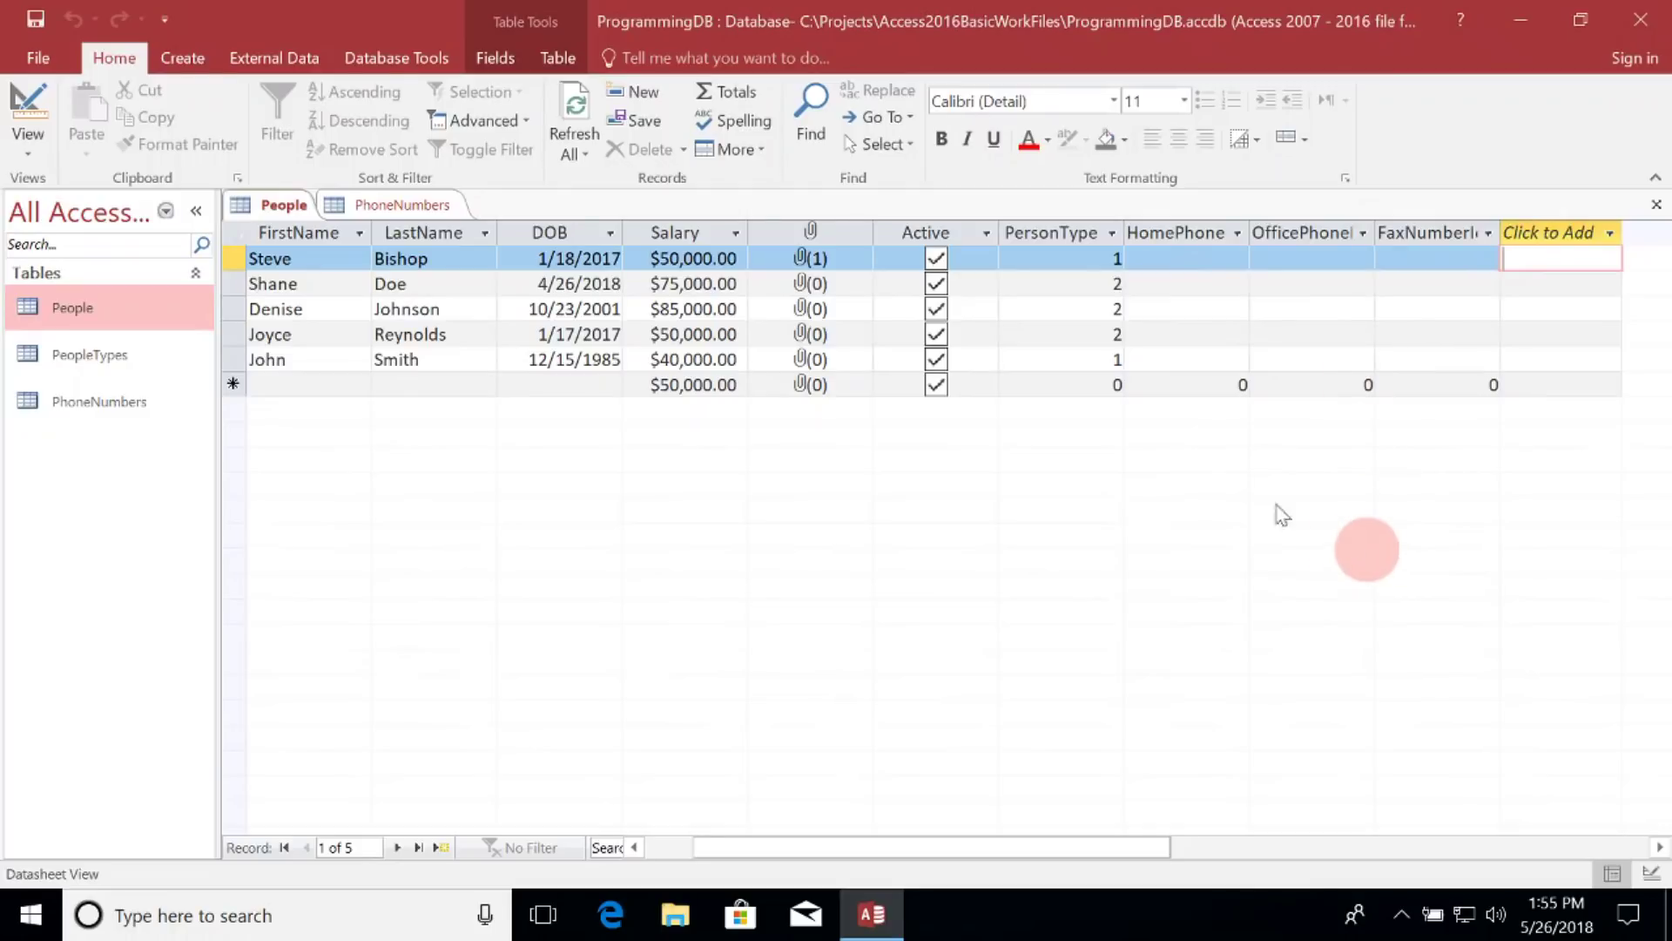
pyautogui.moveTo(1187, 233); pyautogui.dragTo(1404, 233)
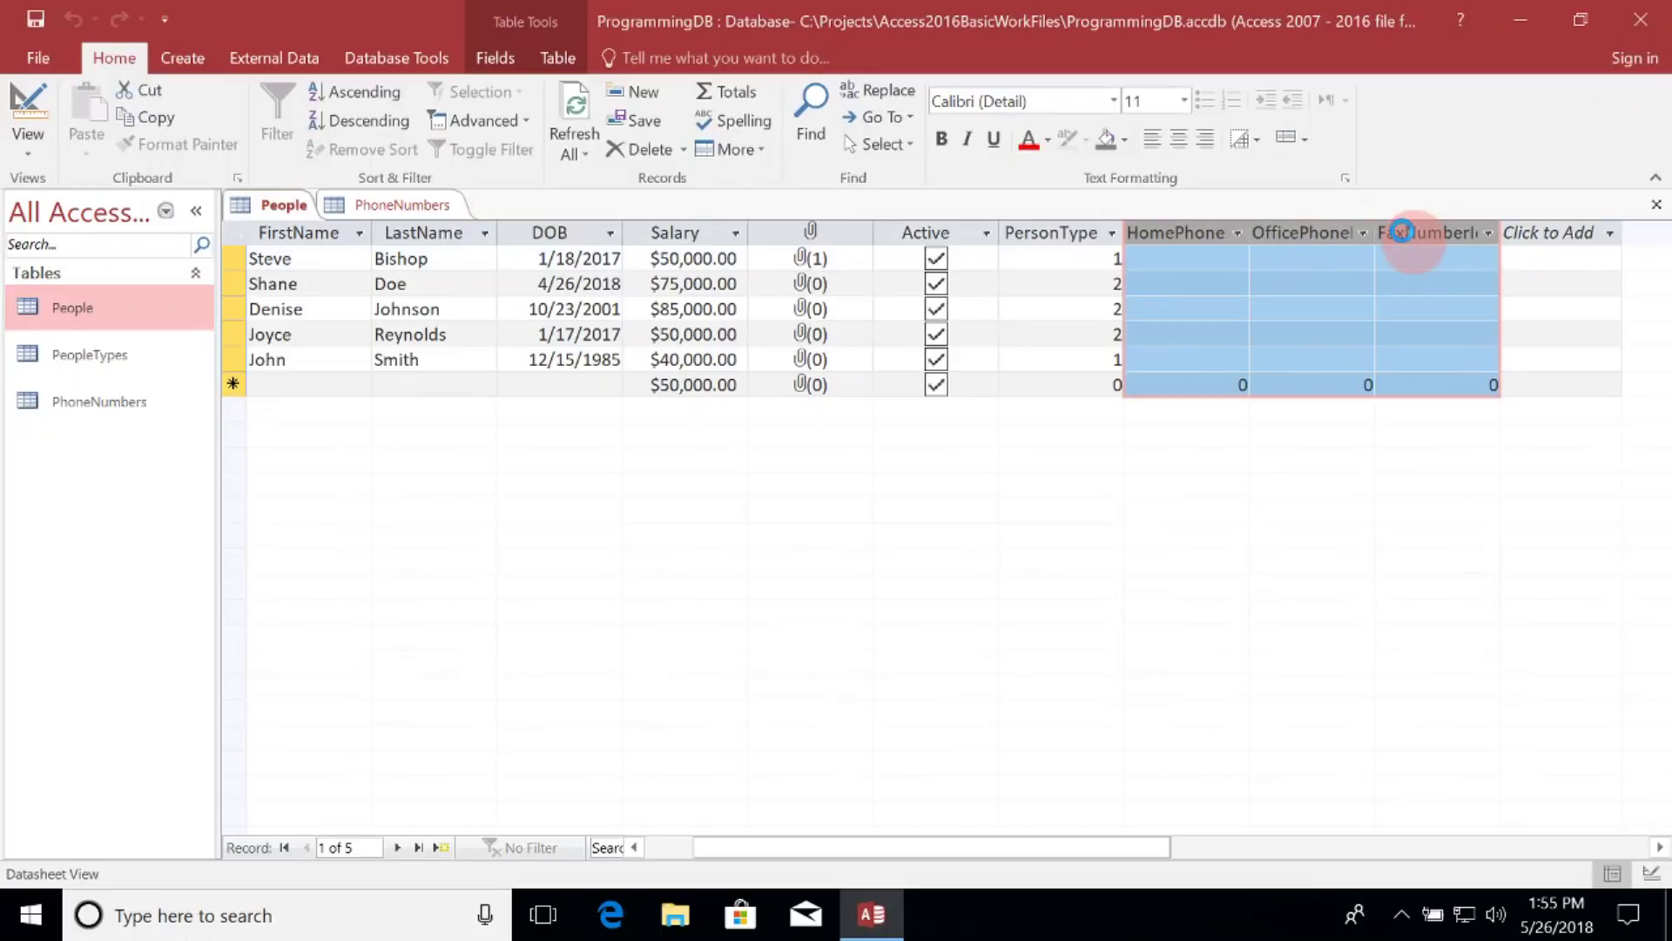
pyautogui.press('Delete')
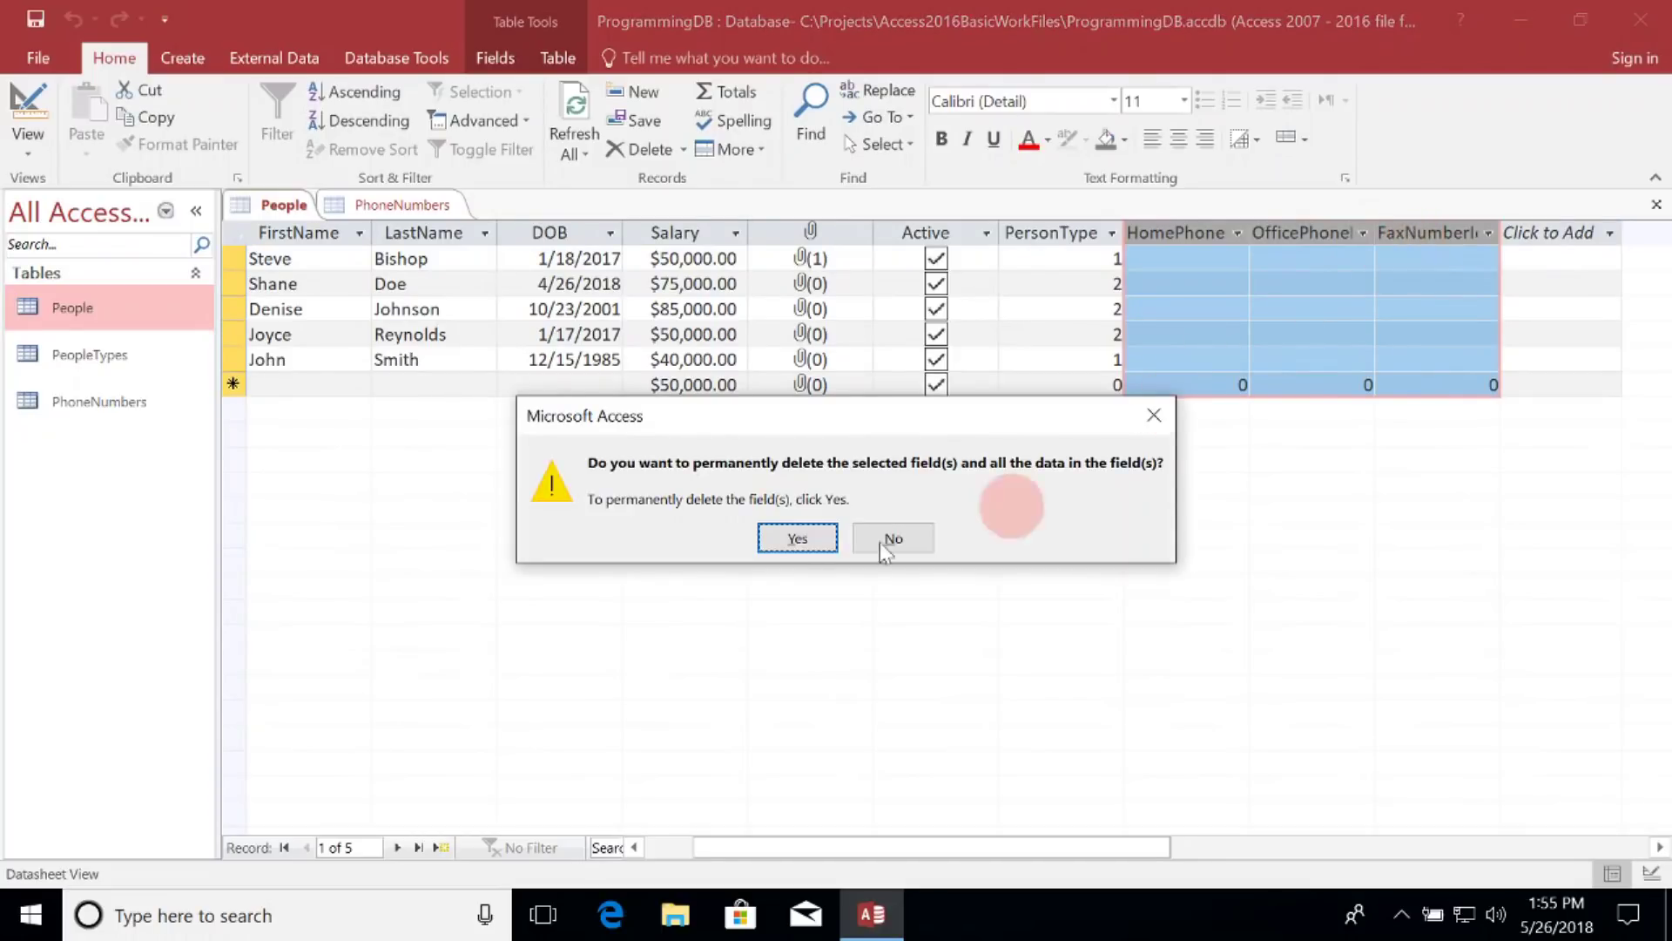
pyautogui.click(777, 547)
pyautogui.click(777, 547)
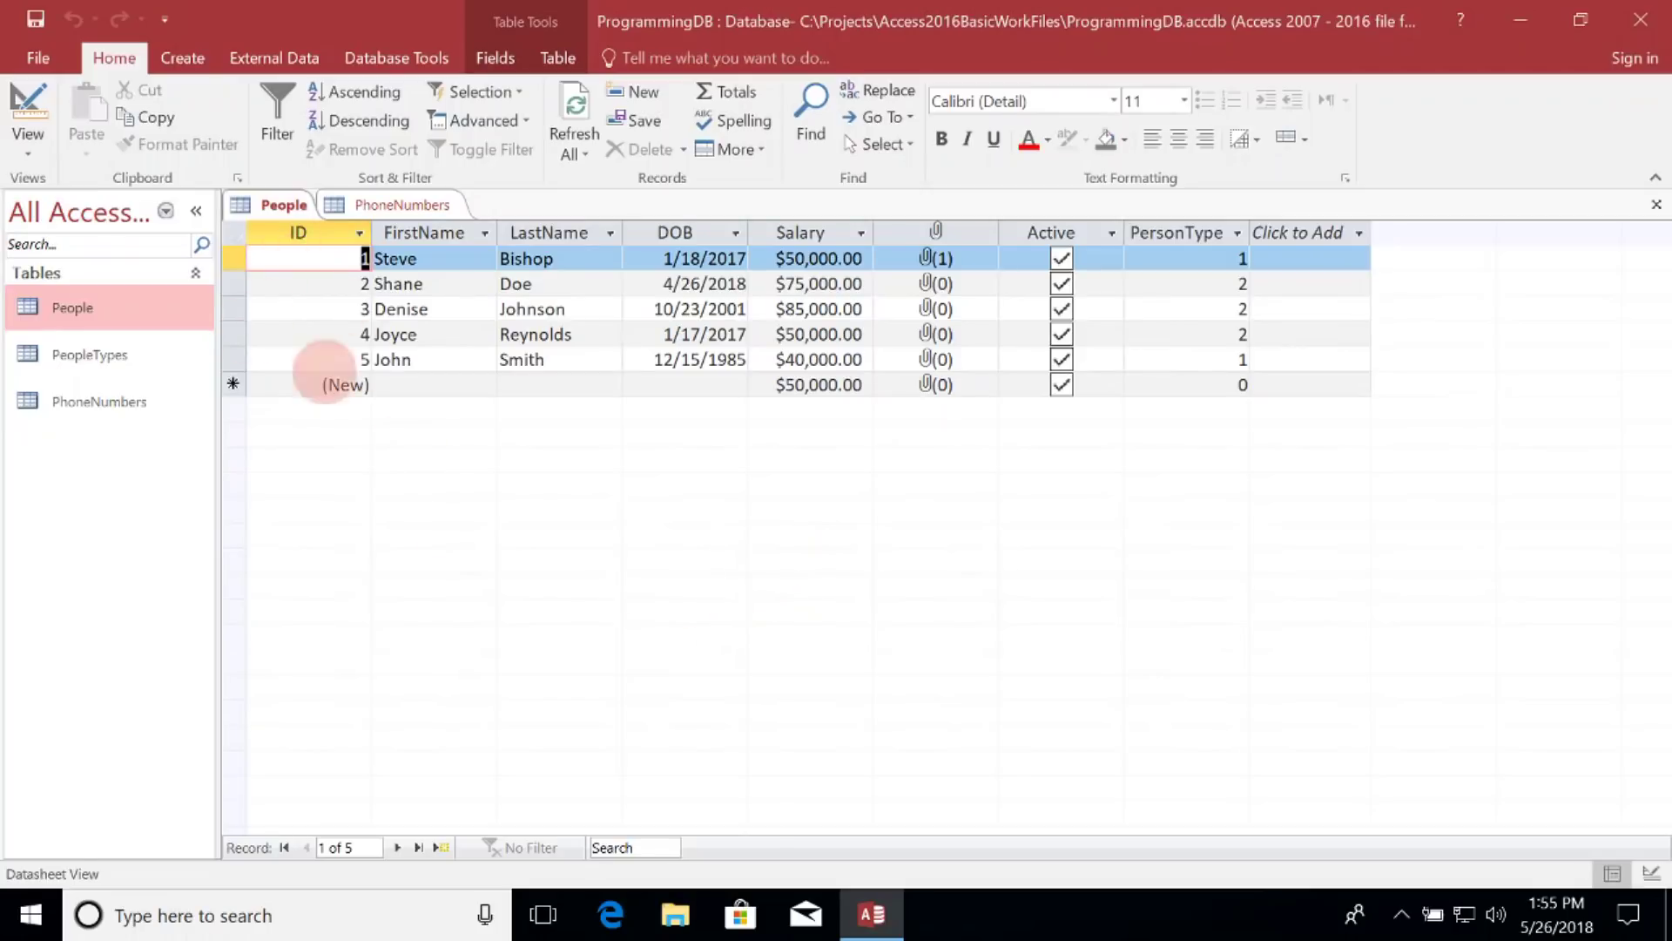
# Create another blank table in Design view and review the People and PhoneNumbers tables before returning to it
pyautogui.click(401, 206)
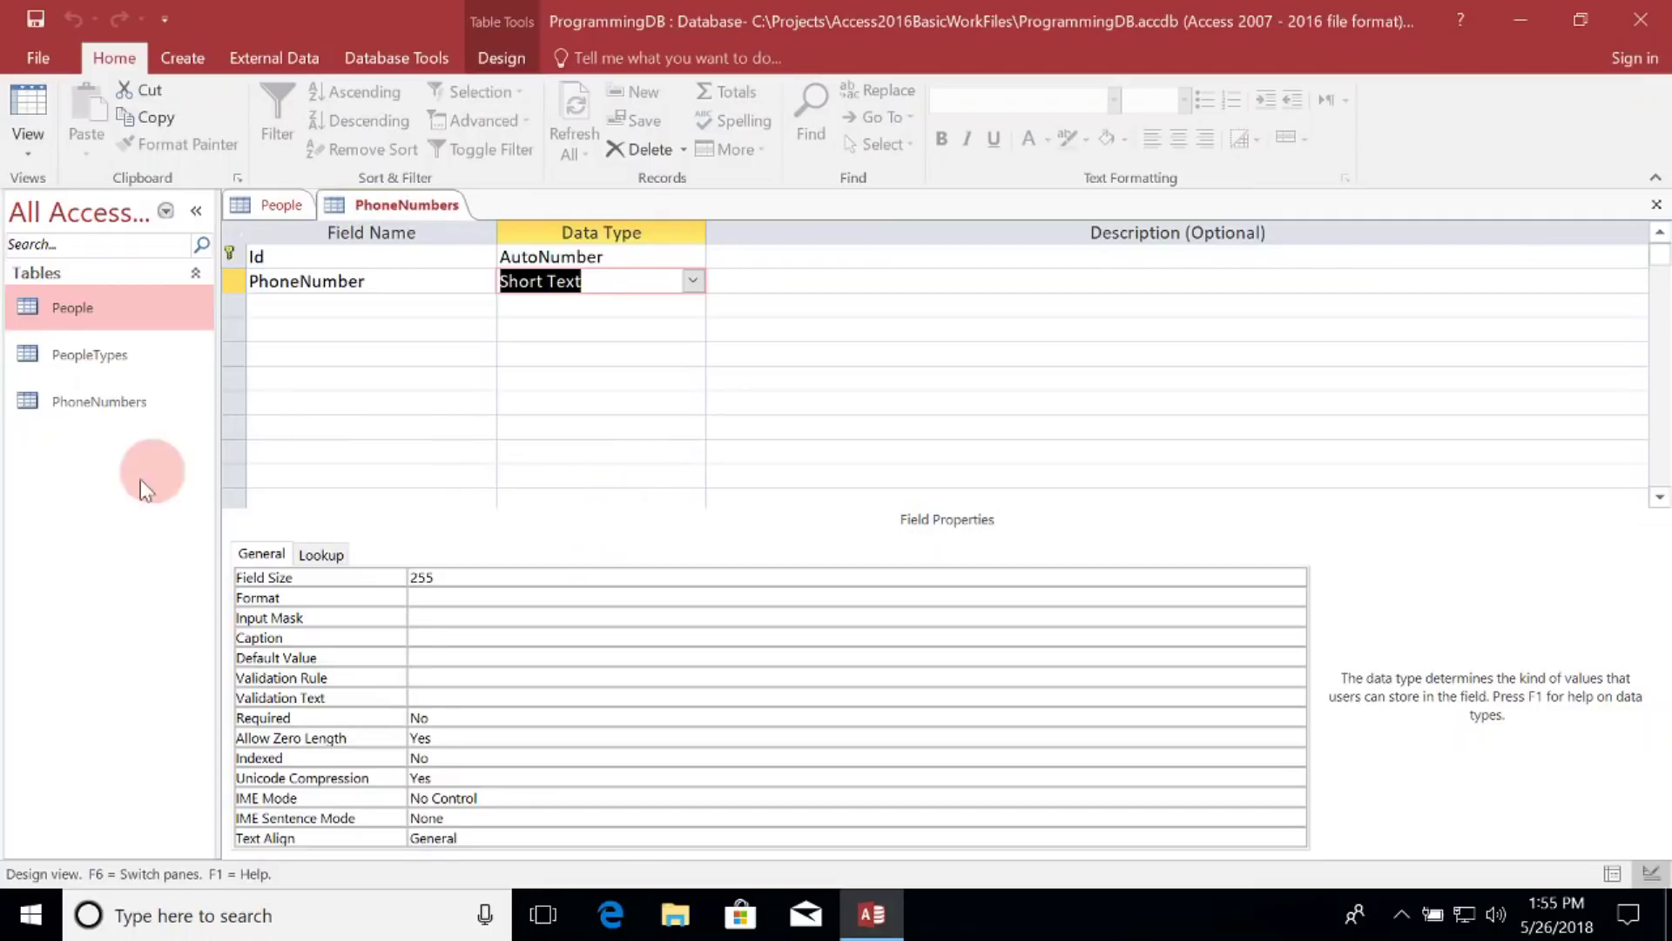
pyautogui.click(187, 66)
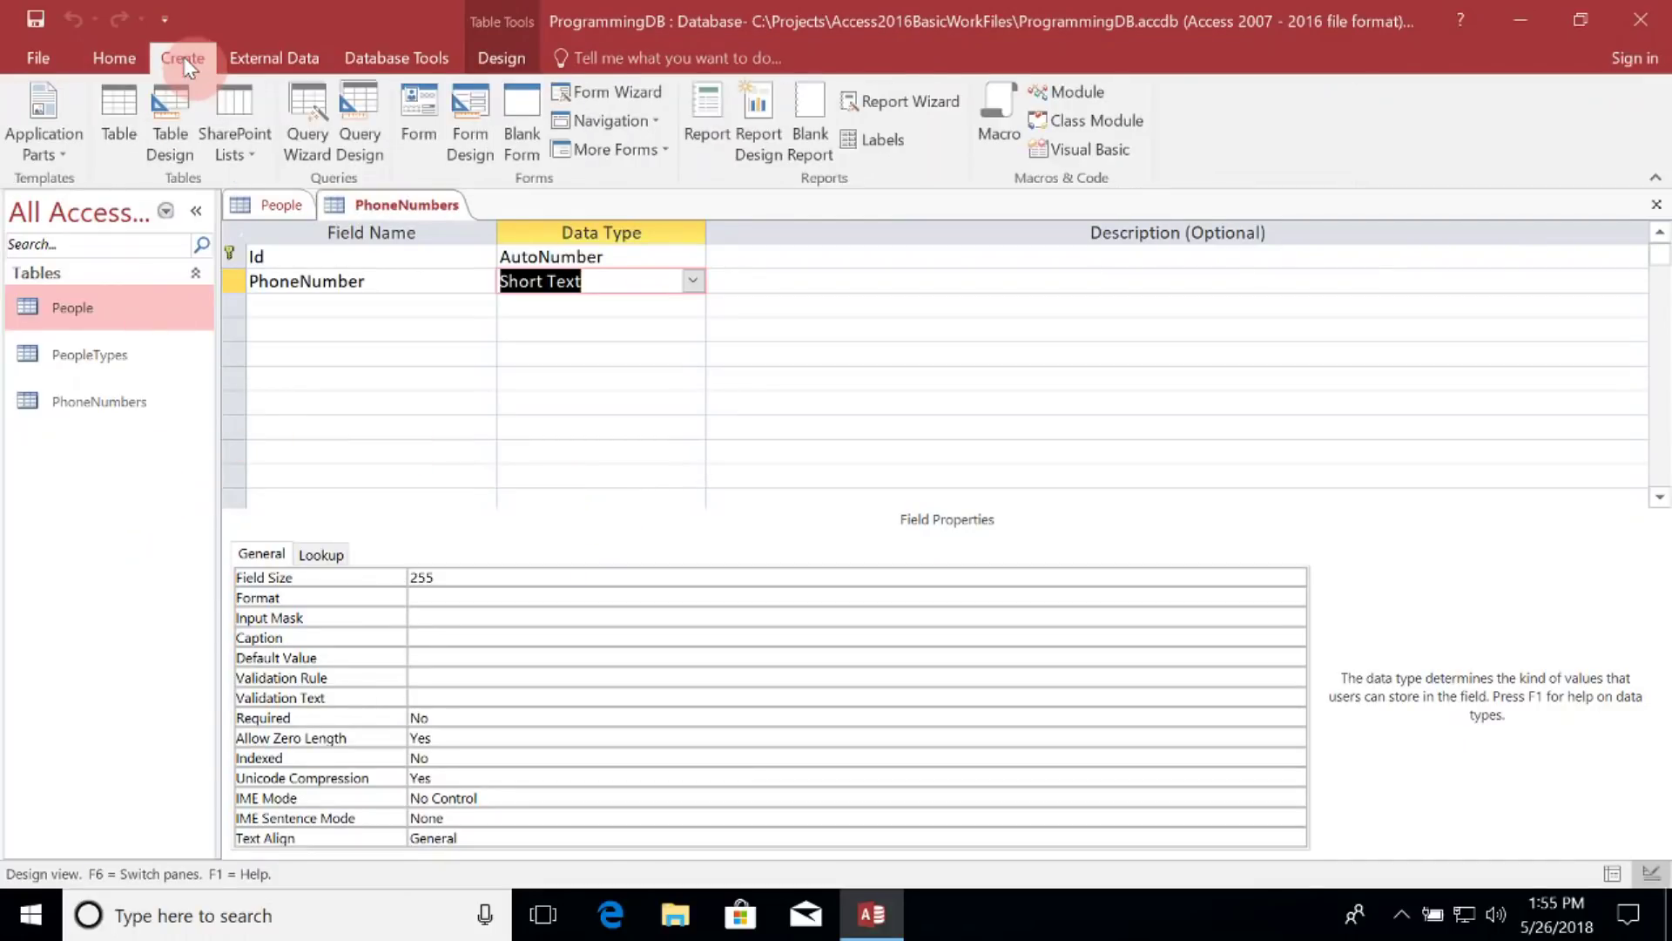
pyautogui.click(171, 113)
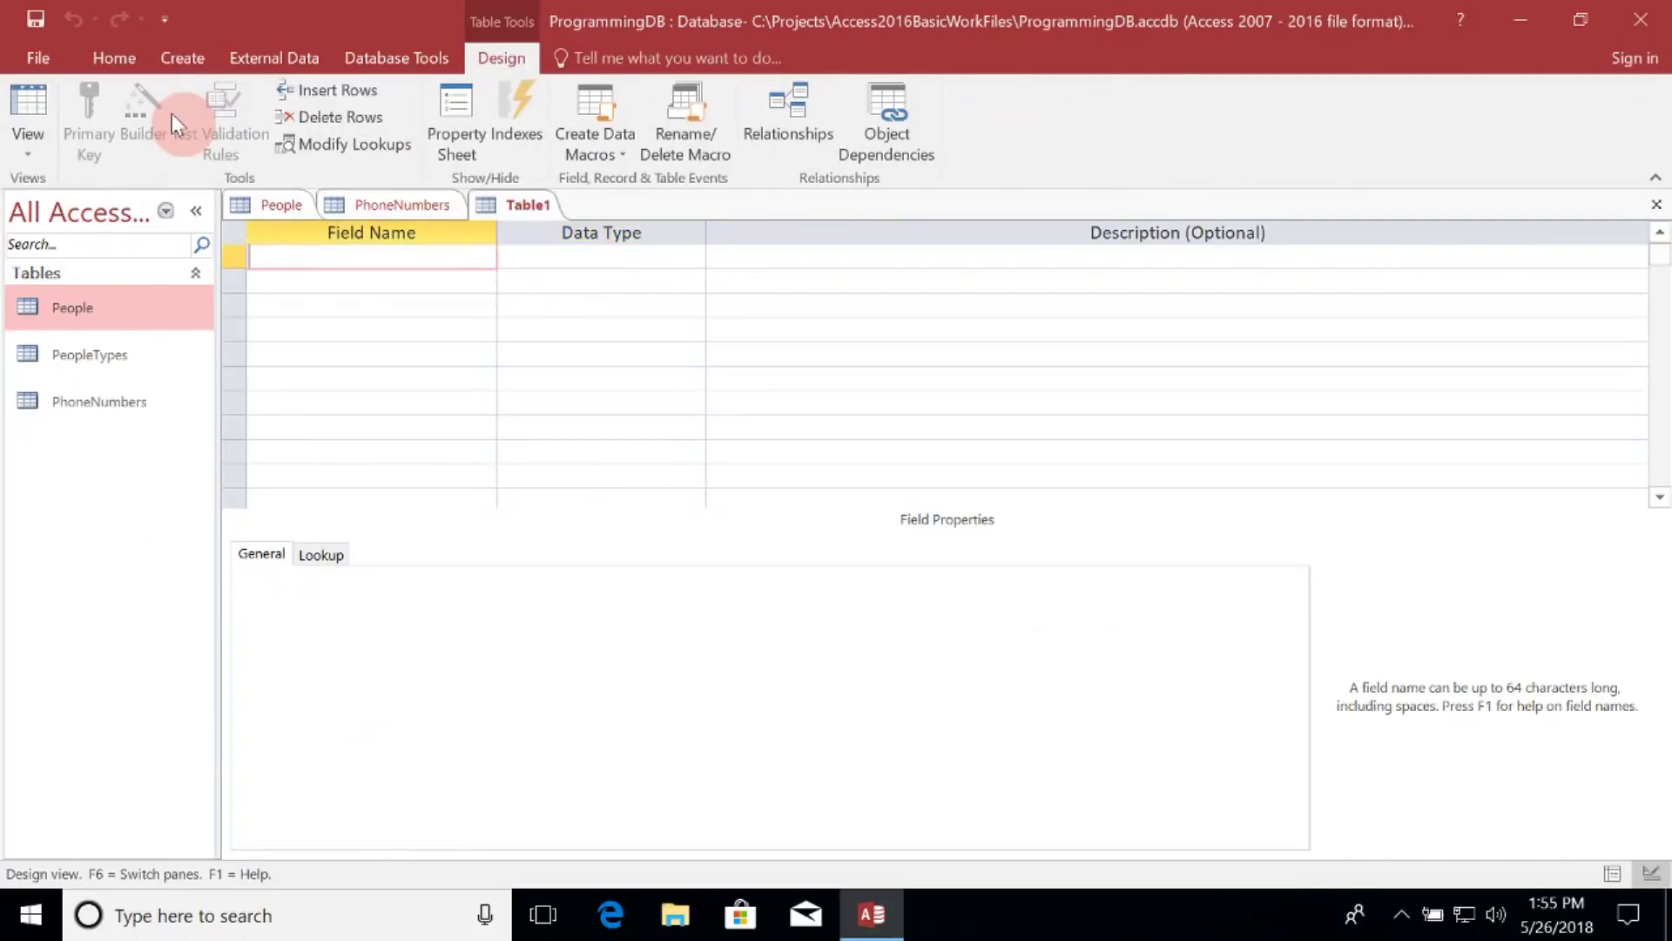
pyautogui.click(81, 594)
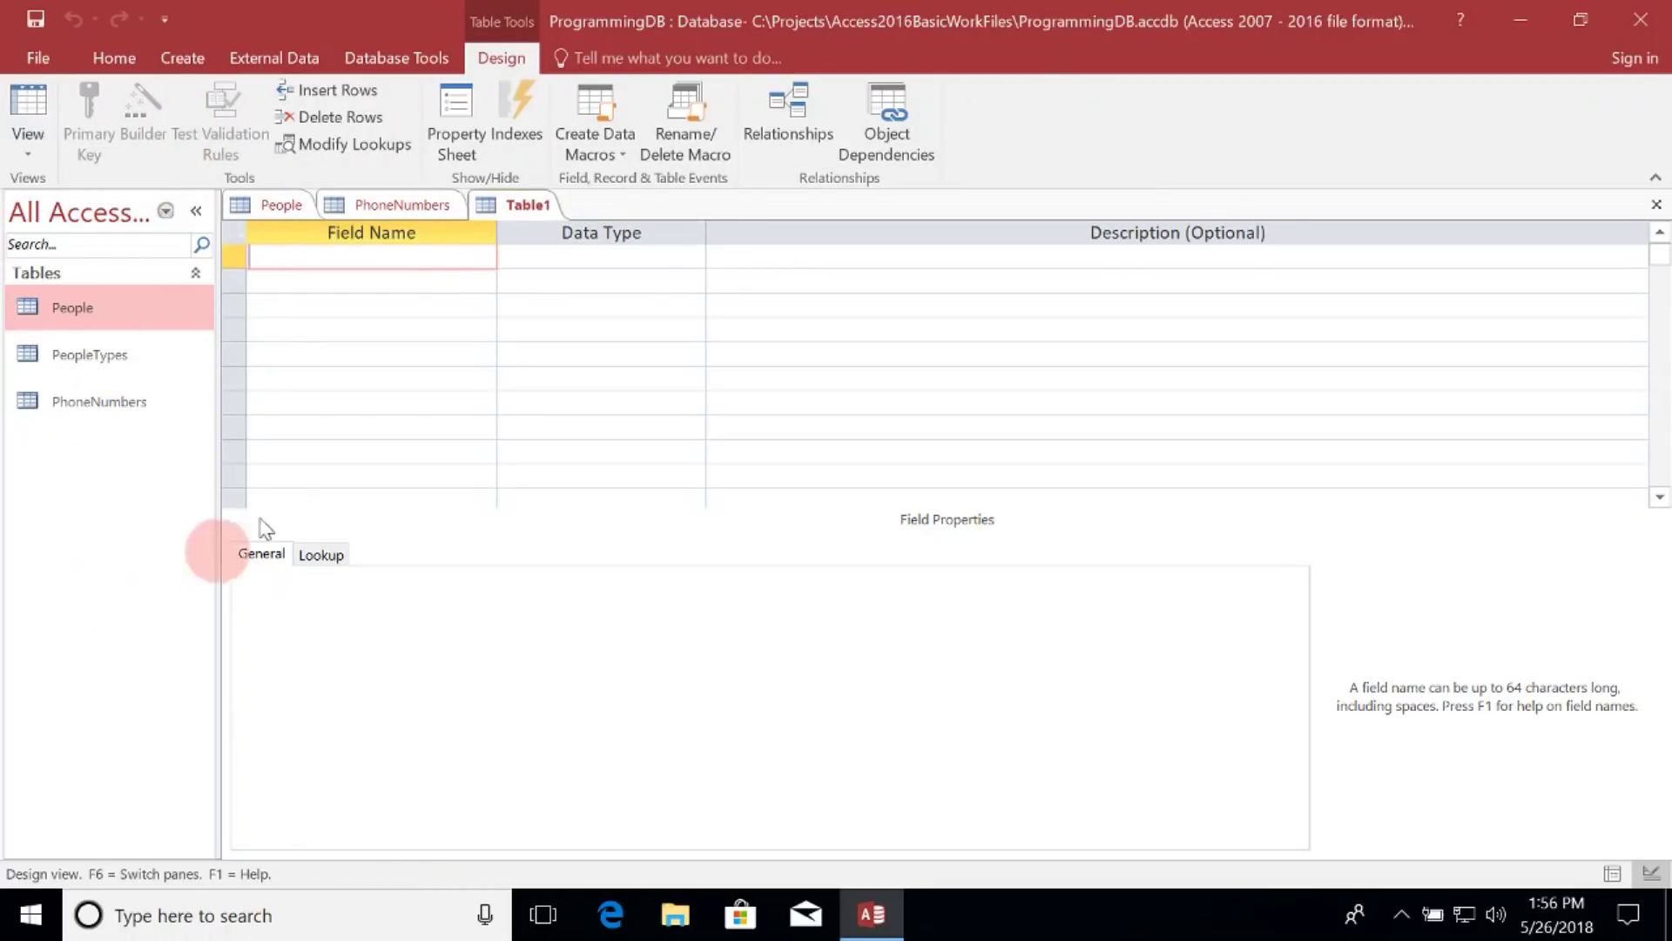
pyautogui.click(289, 202)
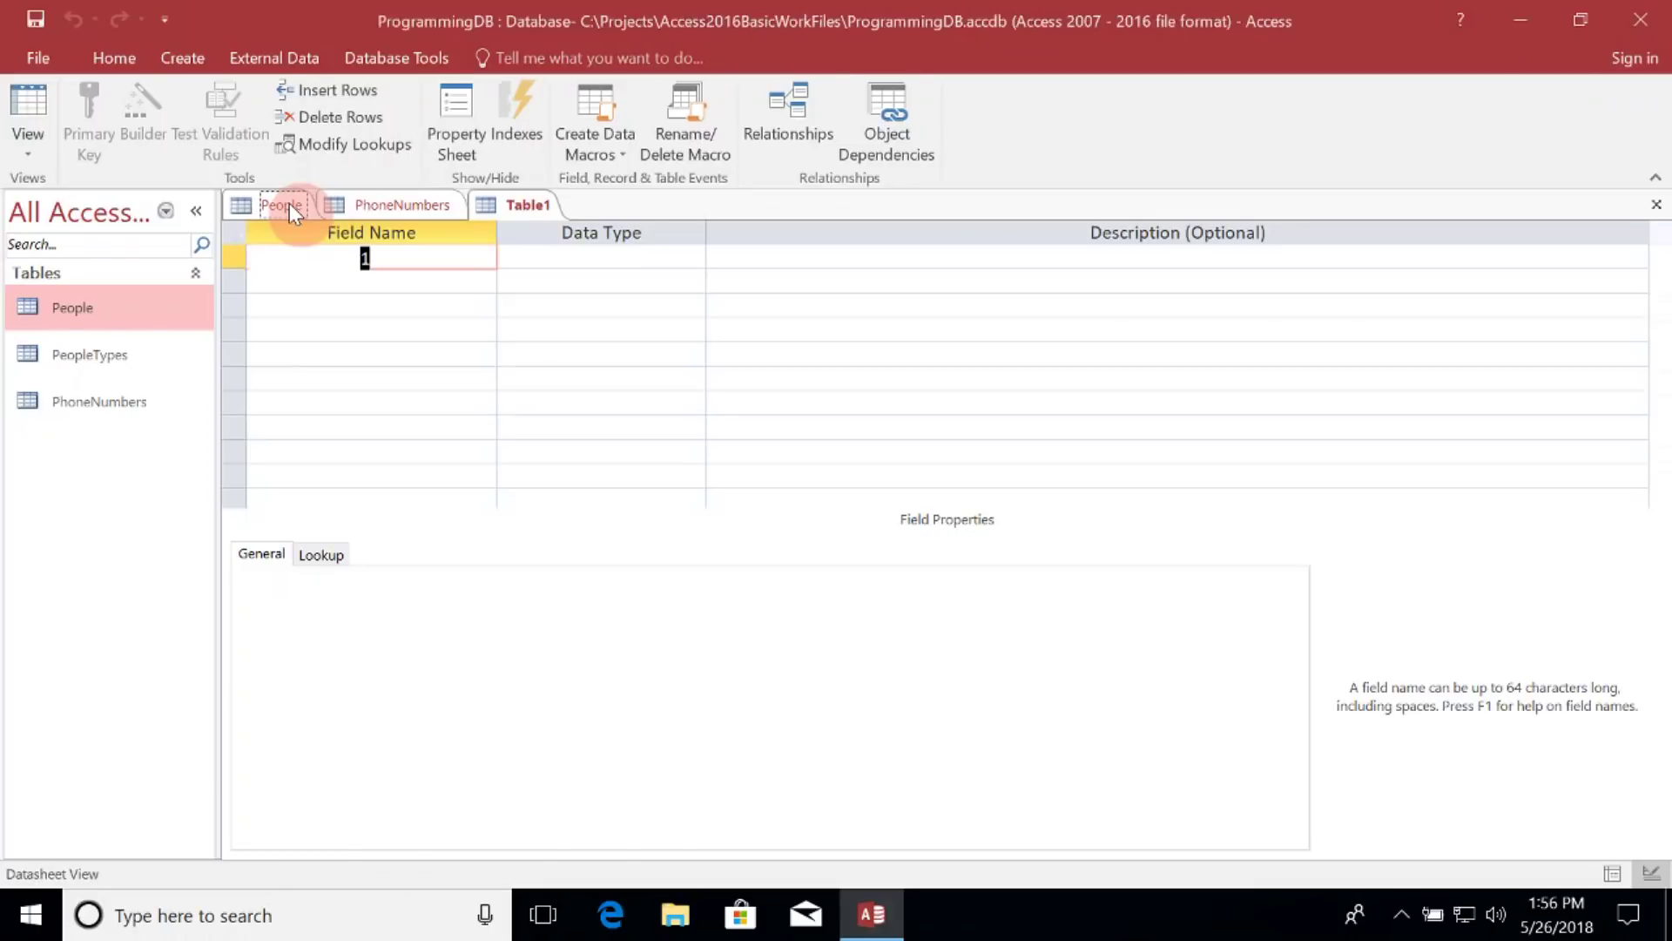
pyautogui.click(373, 199)
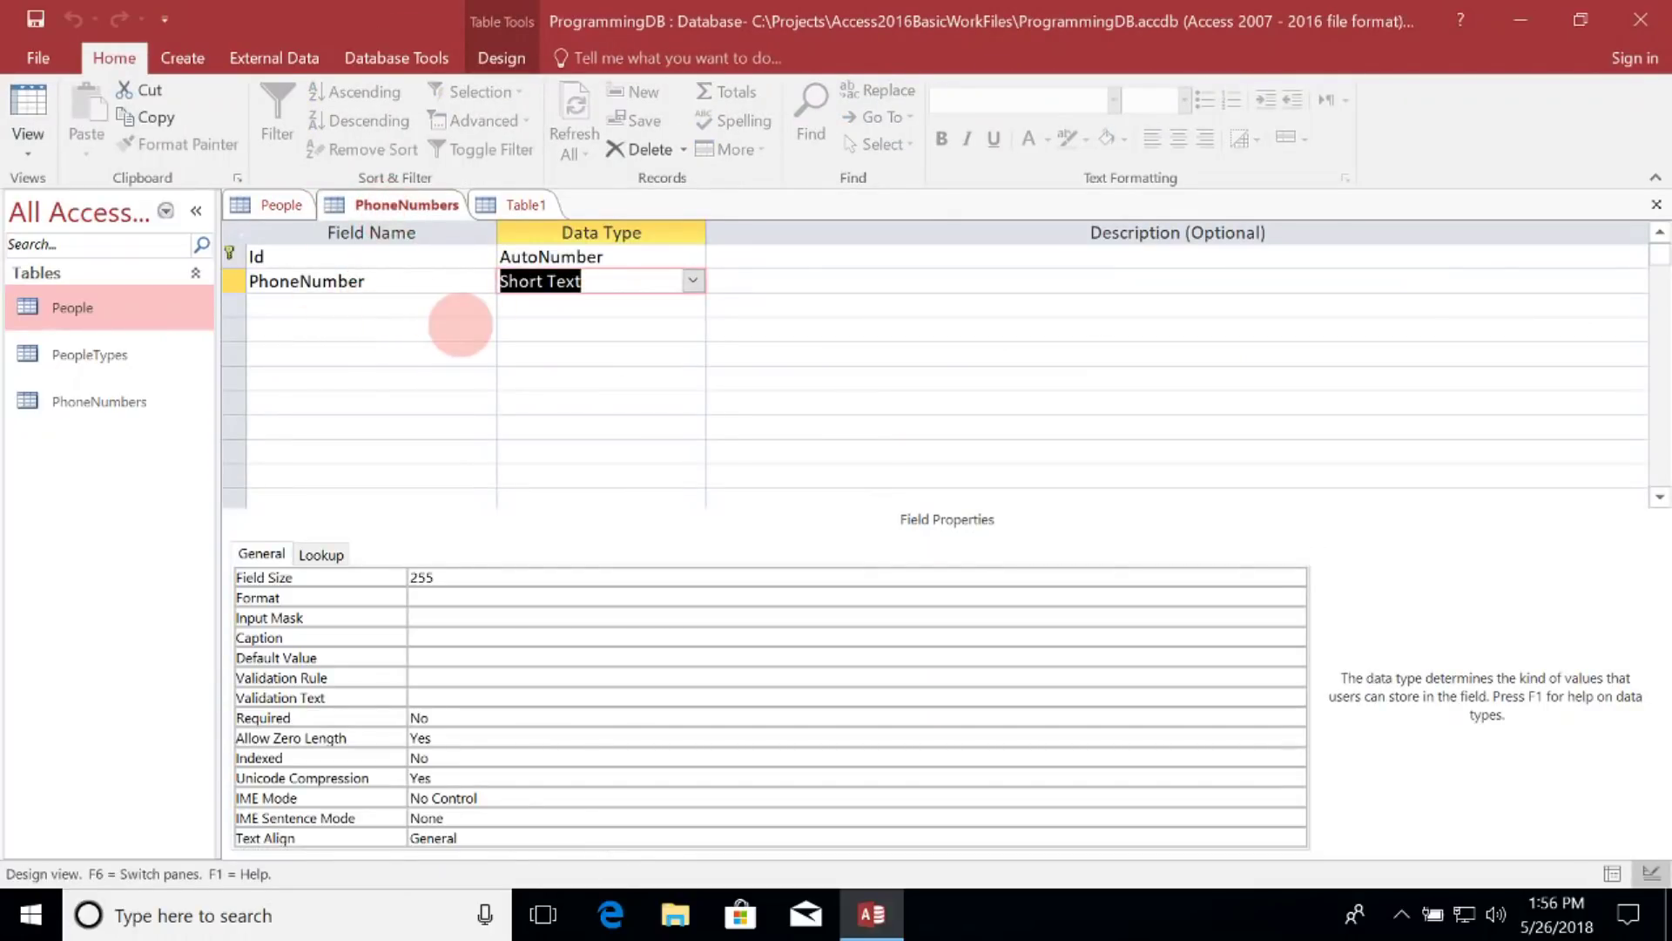
pyautogui.click(516, 207)
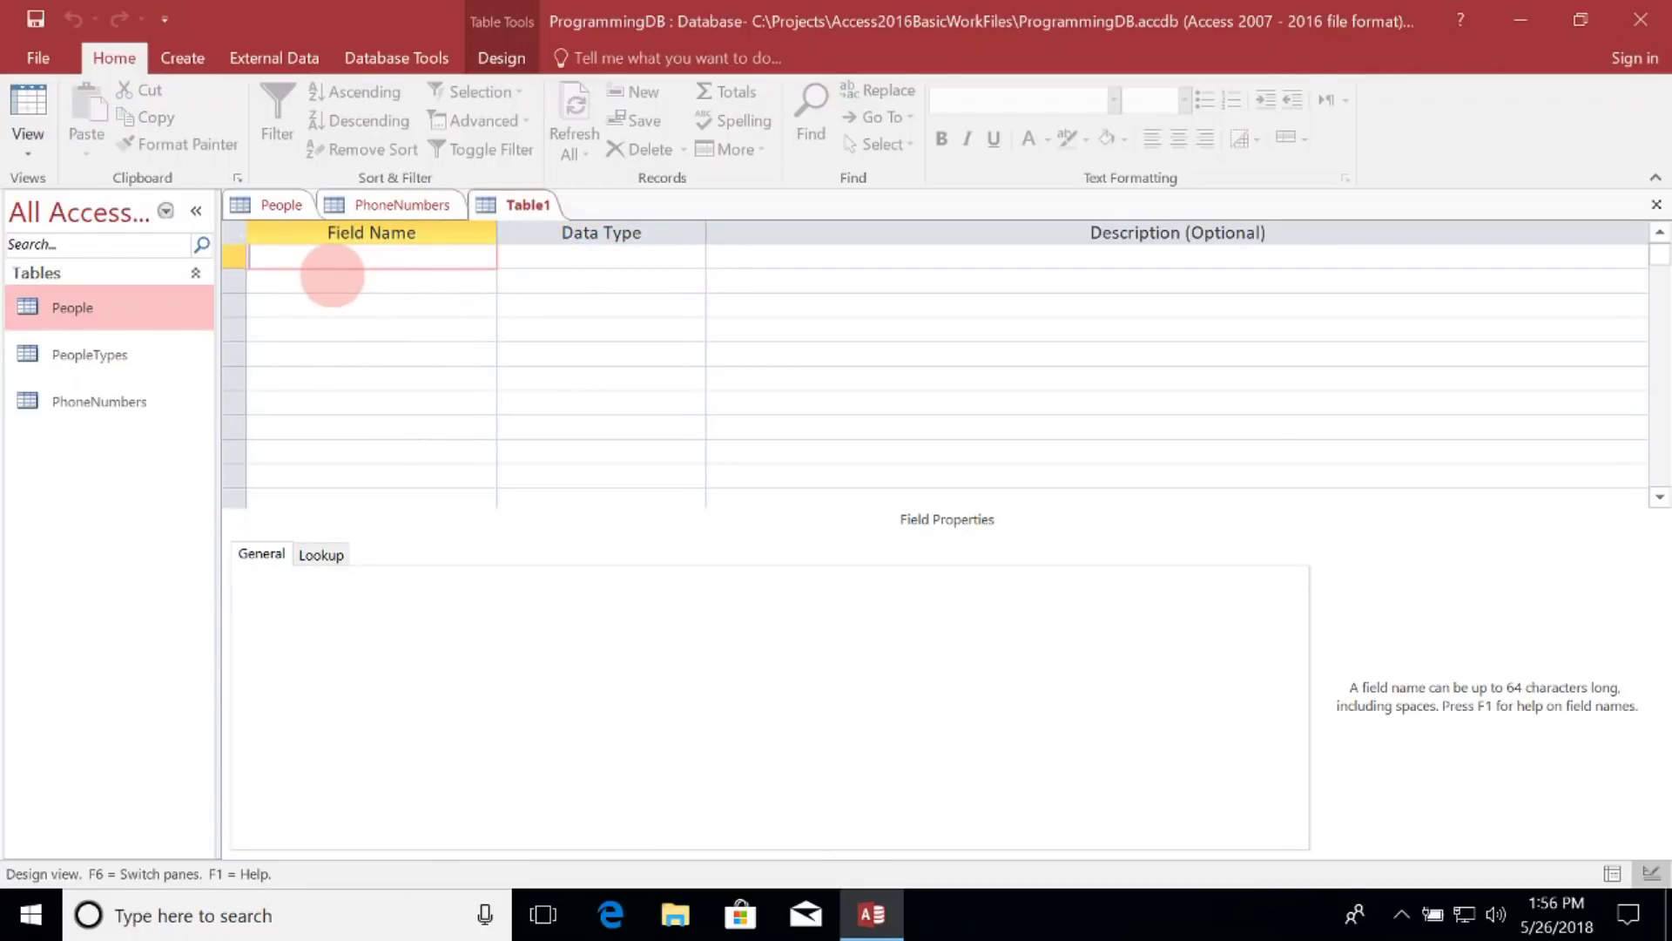
# Add two fields named PersonId and PhoneNumberId to the new table
pyautogui.write('PersonId')
pyautogui.click(321, 289)
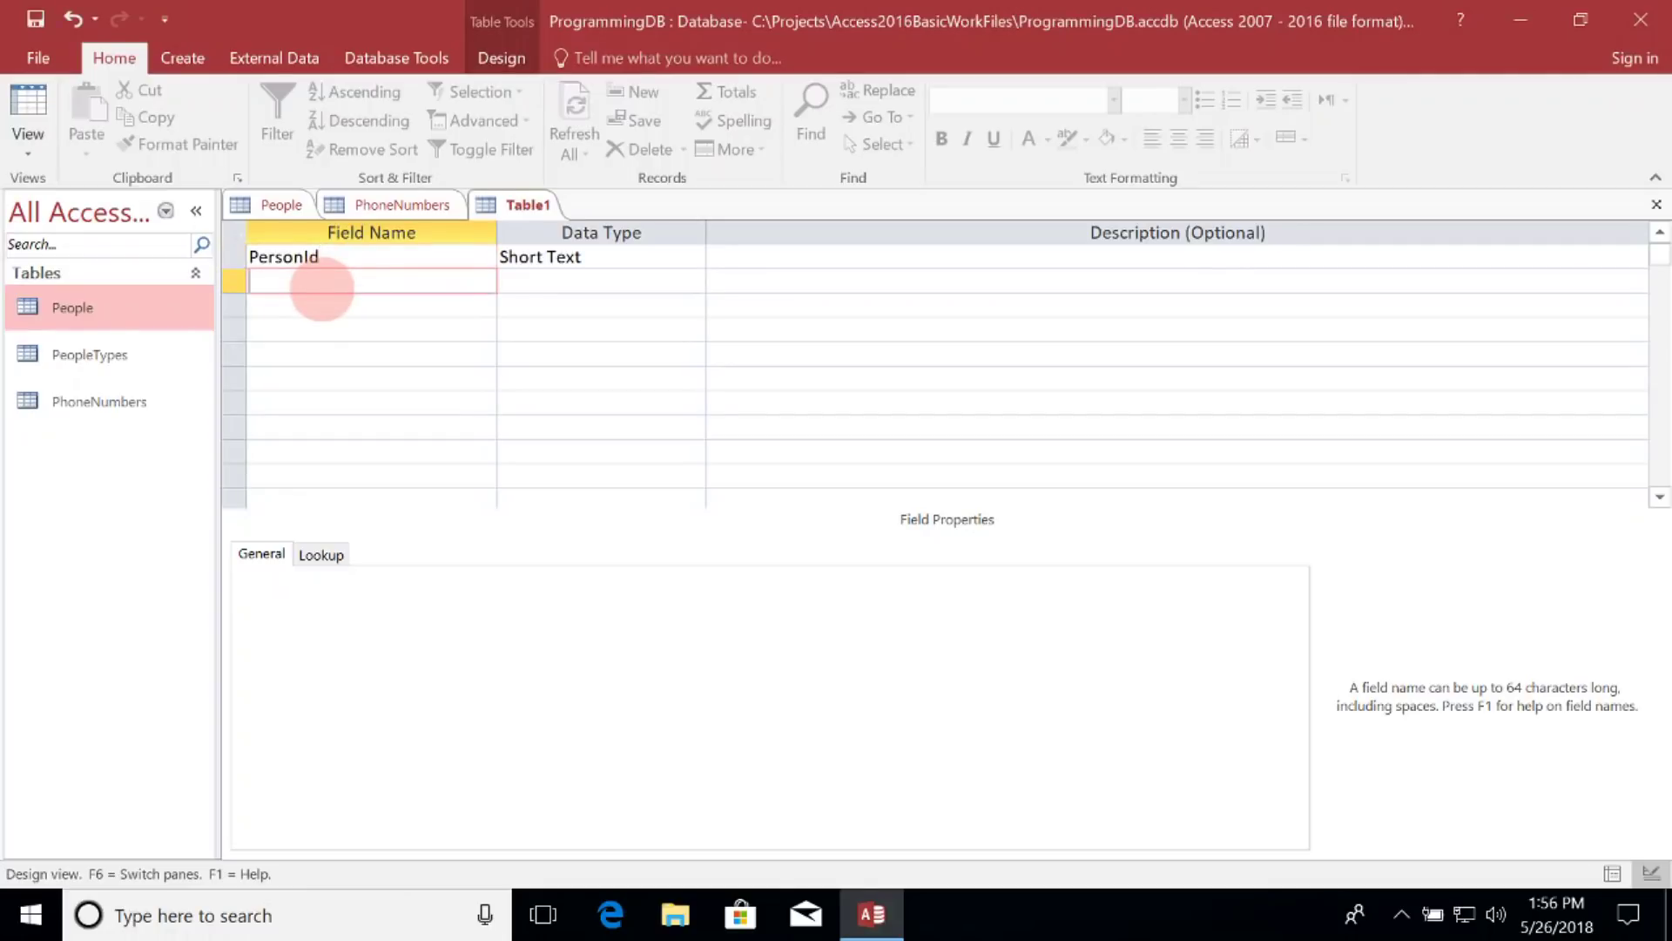
pyautogui.write('PHone')
pyautogui.press('BackSpace')
pyautogui.press('BackSpace')
pyautogui.press('BackSpace')
pyautogui.press('BackSpace')
pyautogui.write('hon')
pyautogui.write('umberId')
pyautogui.press('Tab')
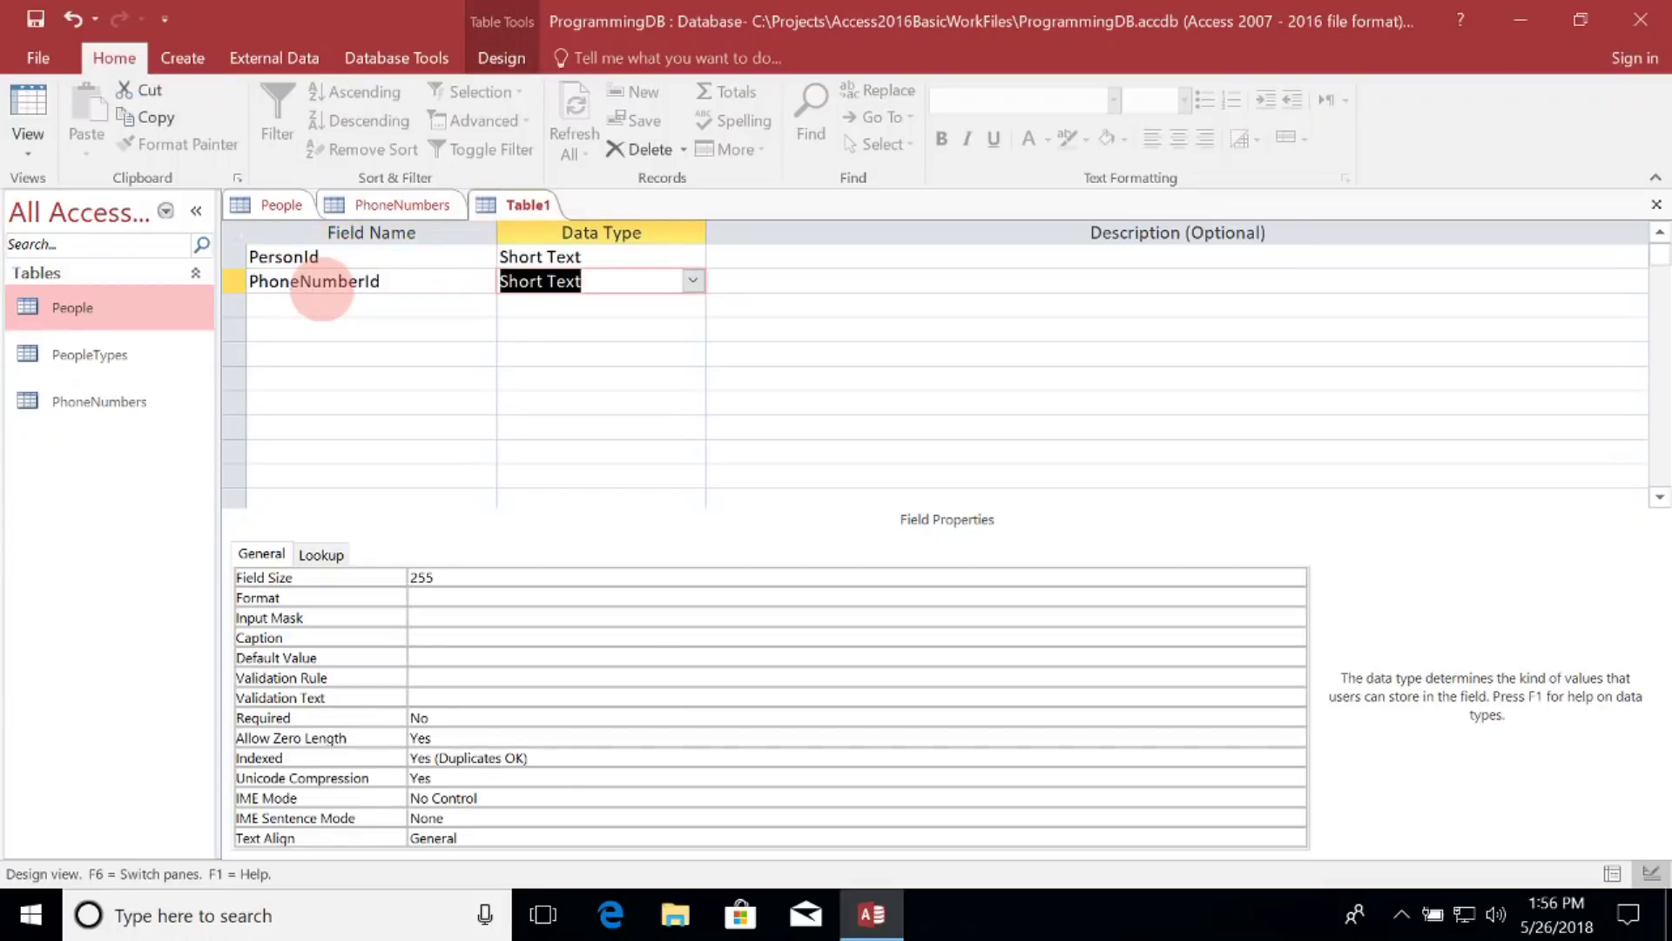
# Set the data type of both the PersonId and PhoneNumberId fields to Number
pyautogui.click(684, 260)
pyautogui.click(692, 257)
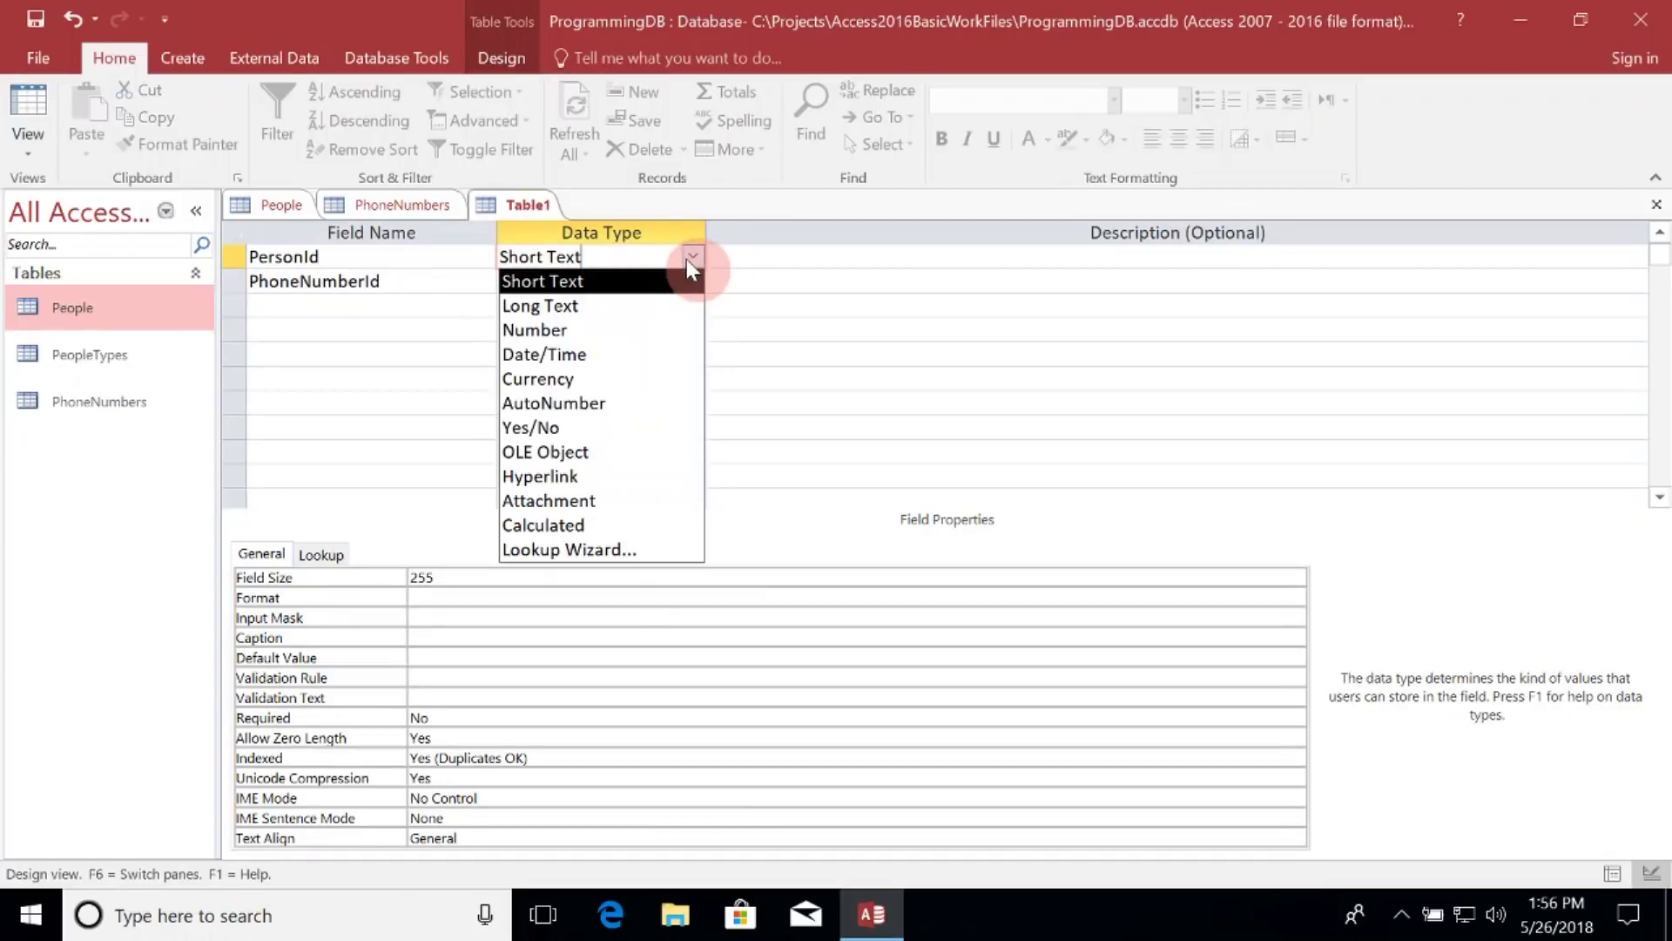
pyautogui.click(594, 329)
pyautogui.click(666, 286)
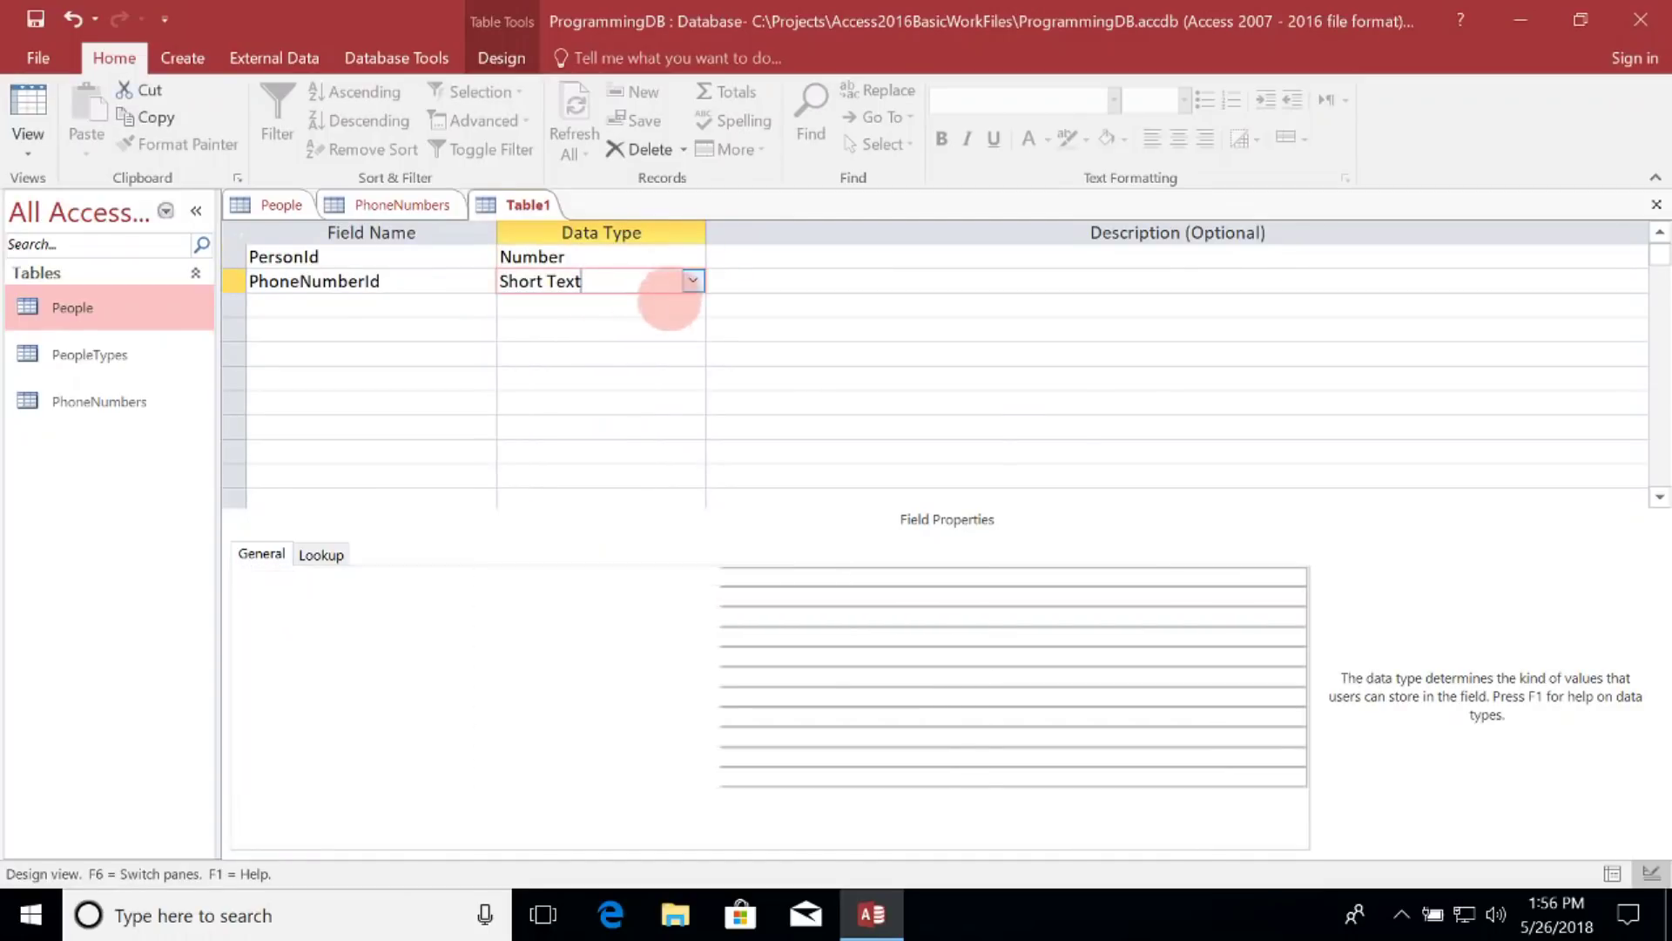
pyautogui.click(692, 280)
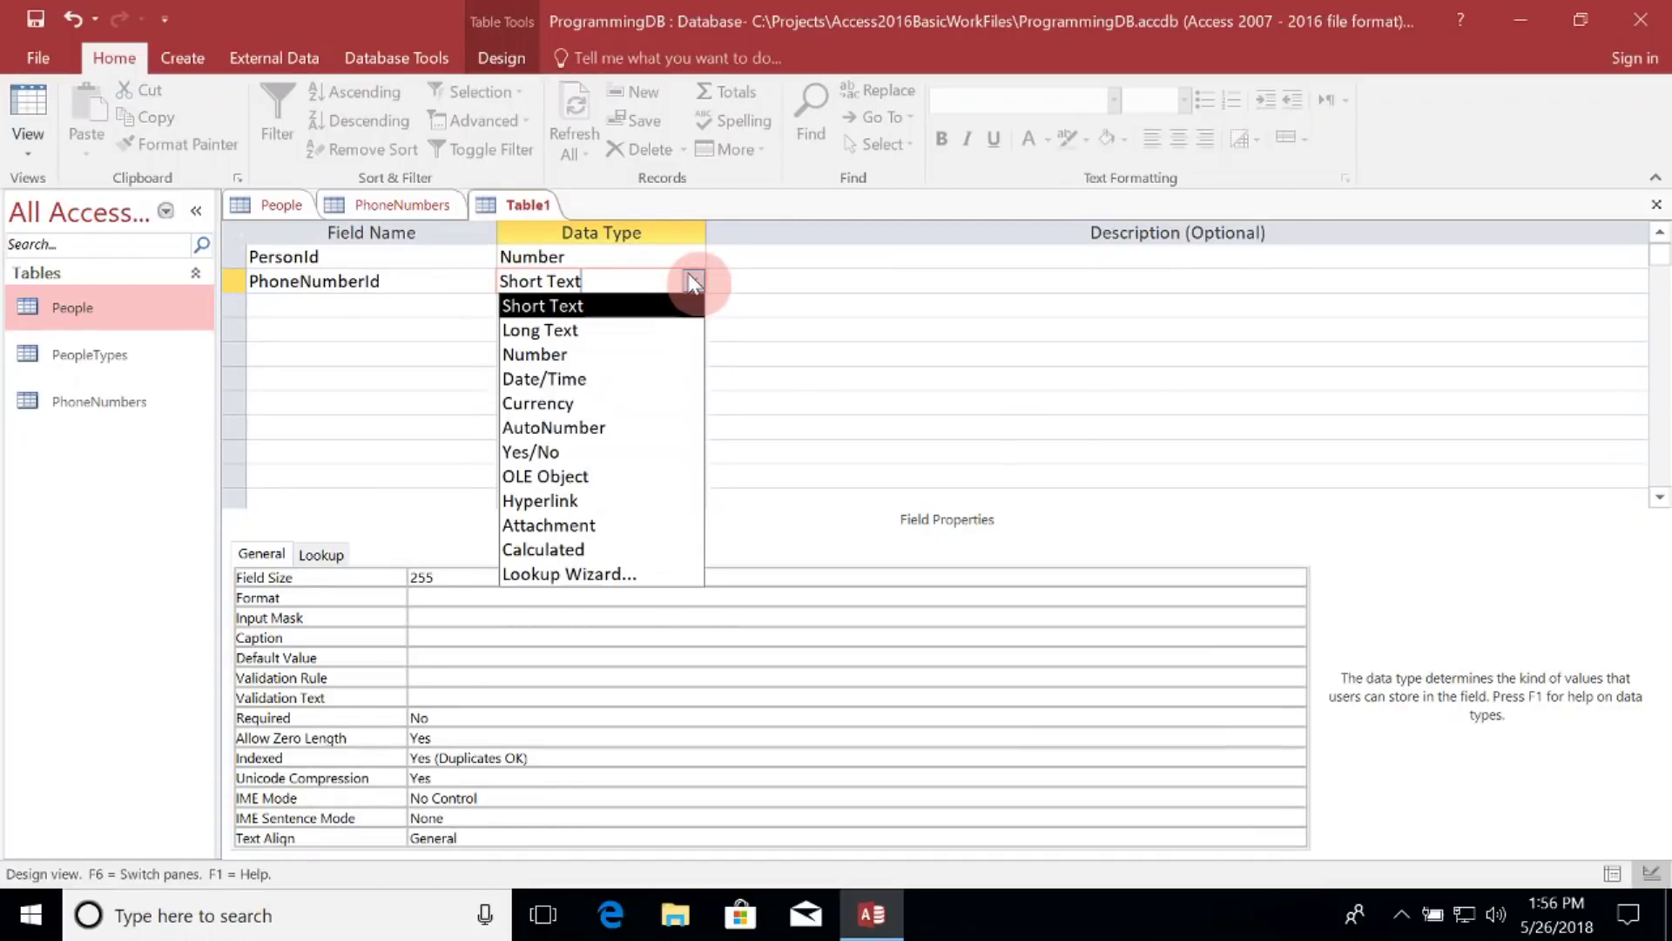
pyautogui.click(582, 354)
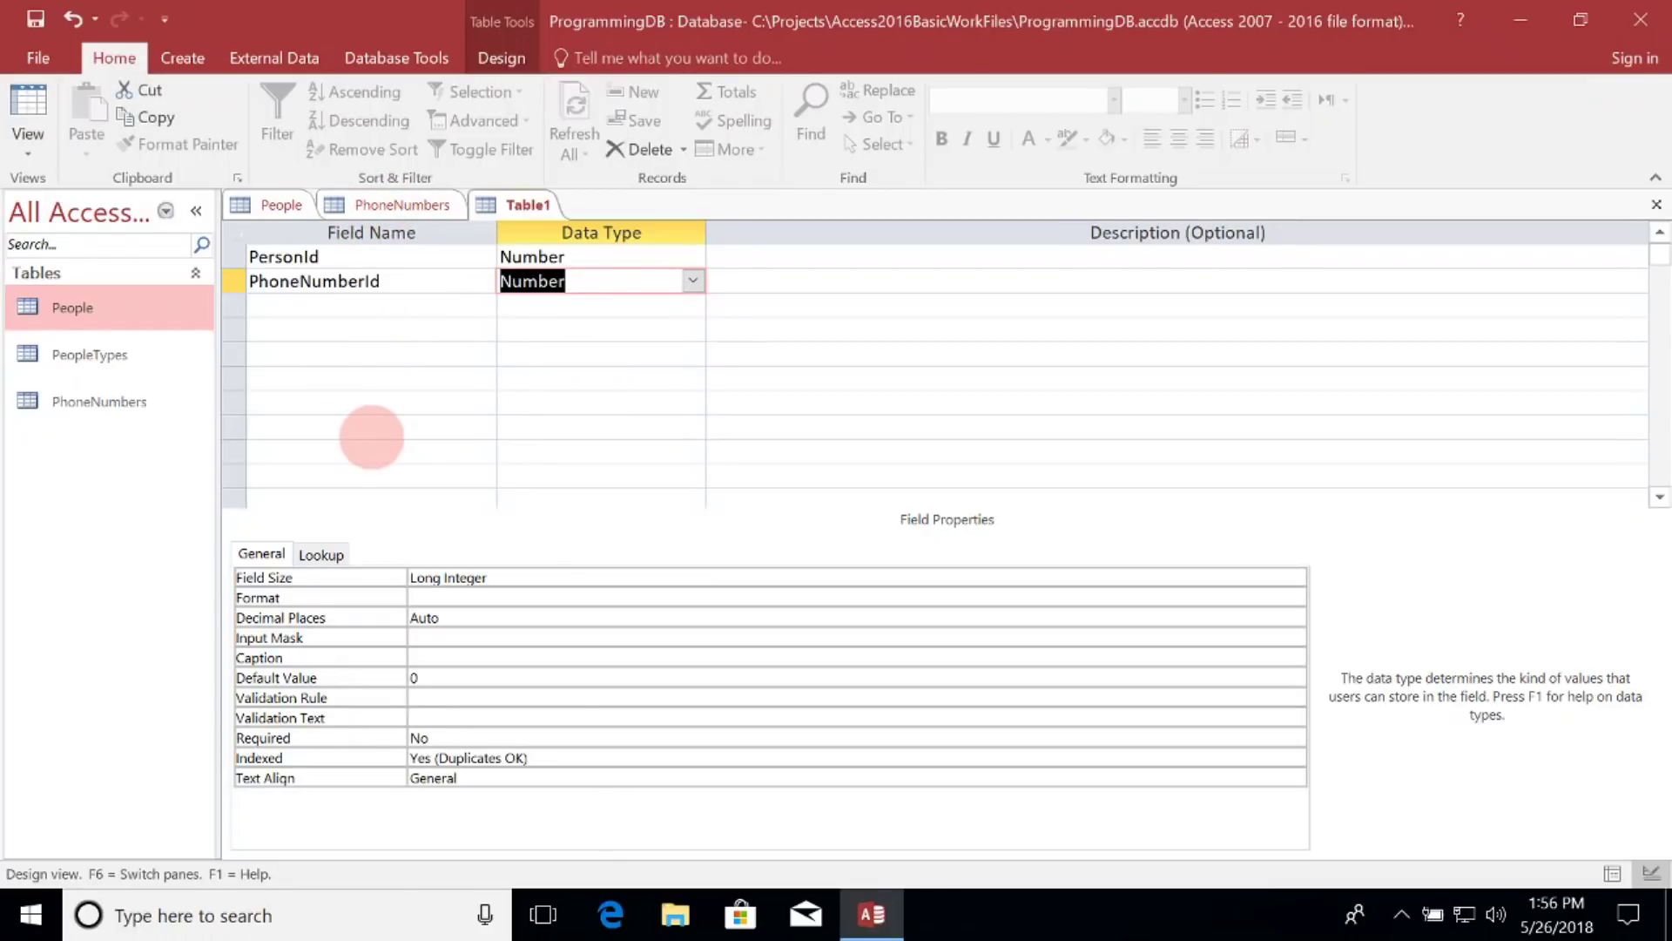
# Make PersonId and PhoneNumberId together the composite primary key of the new table
pyautogui.click(235, 256)
pyautogui.moveTo(242, 271); pyautogui.dragTo(245, 278)
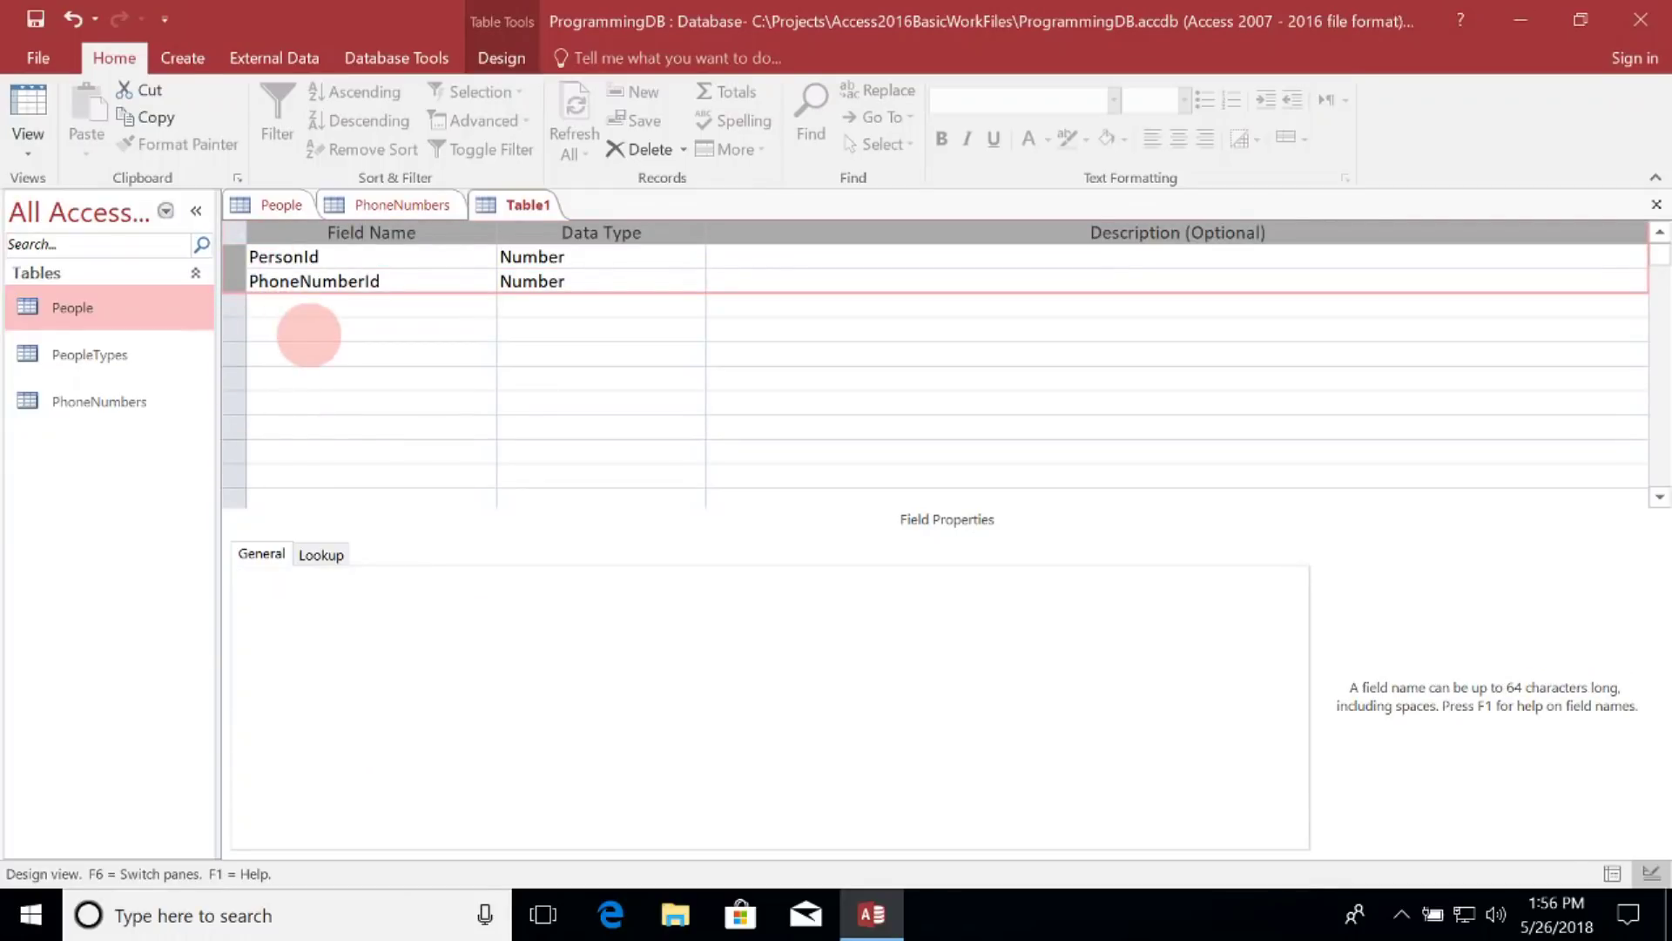
pyautogui.click(493, 63)
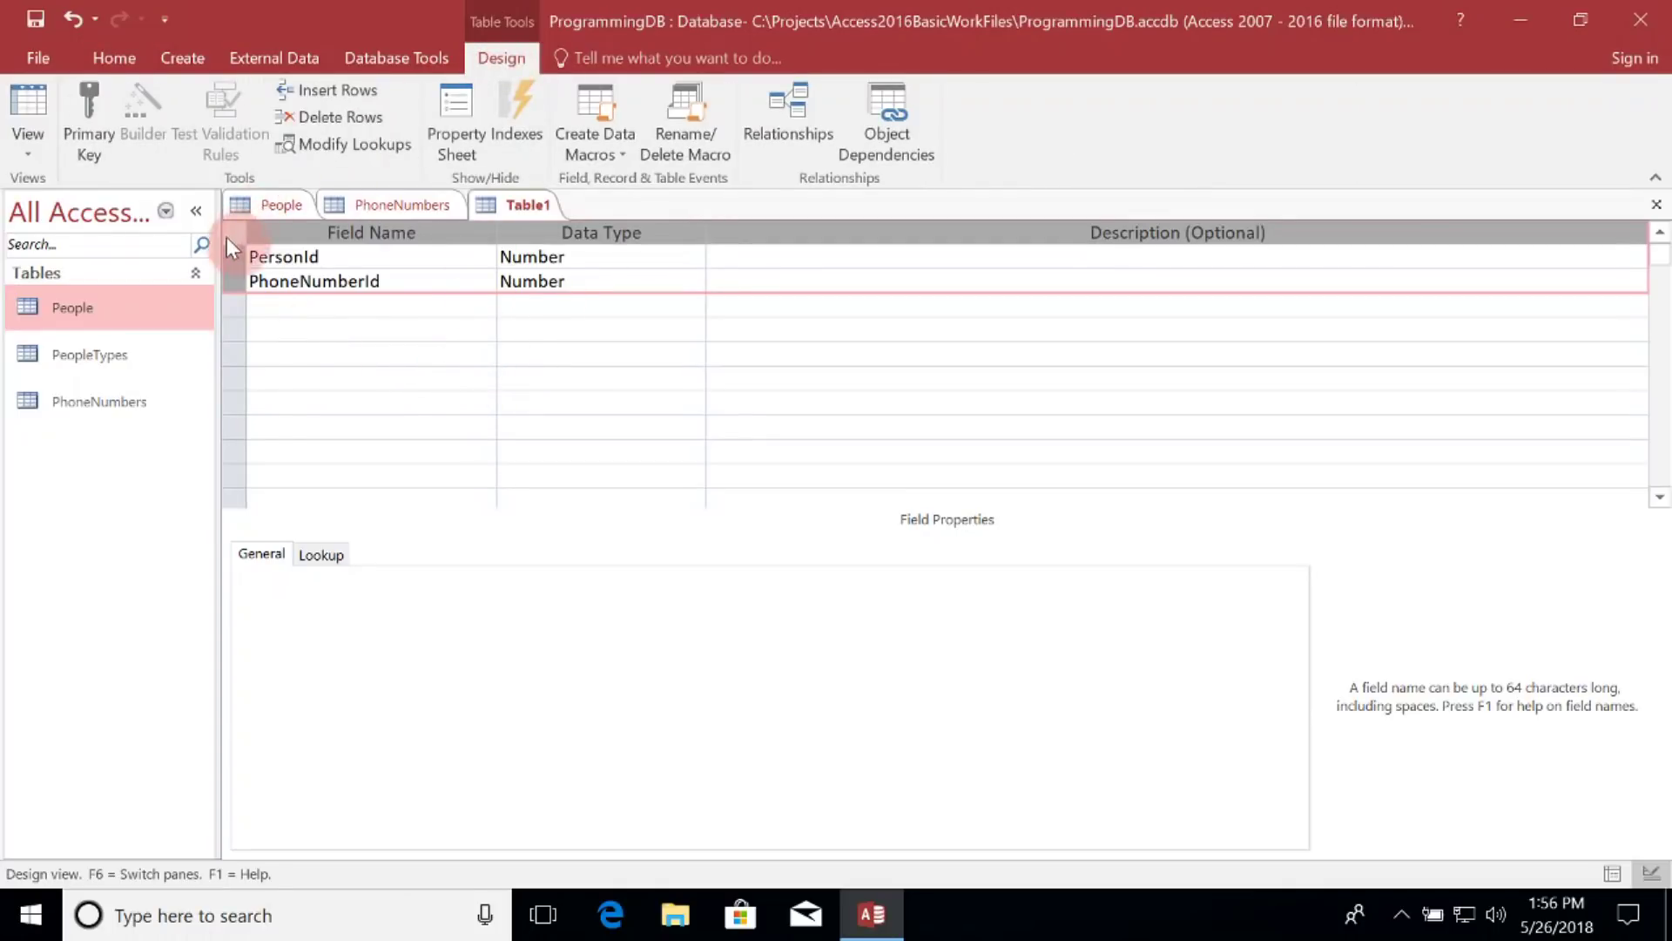
pyautogui.moveTo(237, 284); pyautogui.dragTo(238, 263)
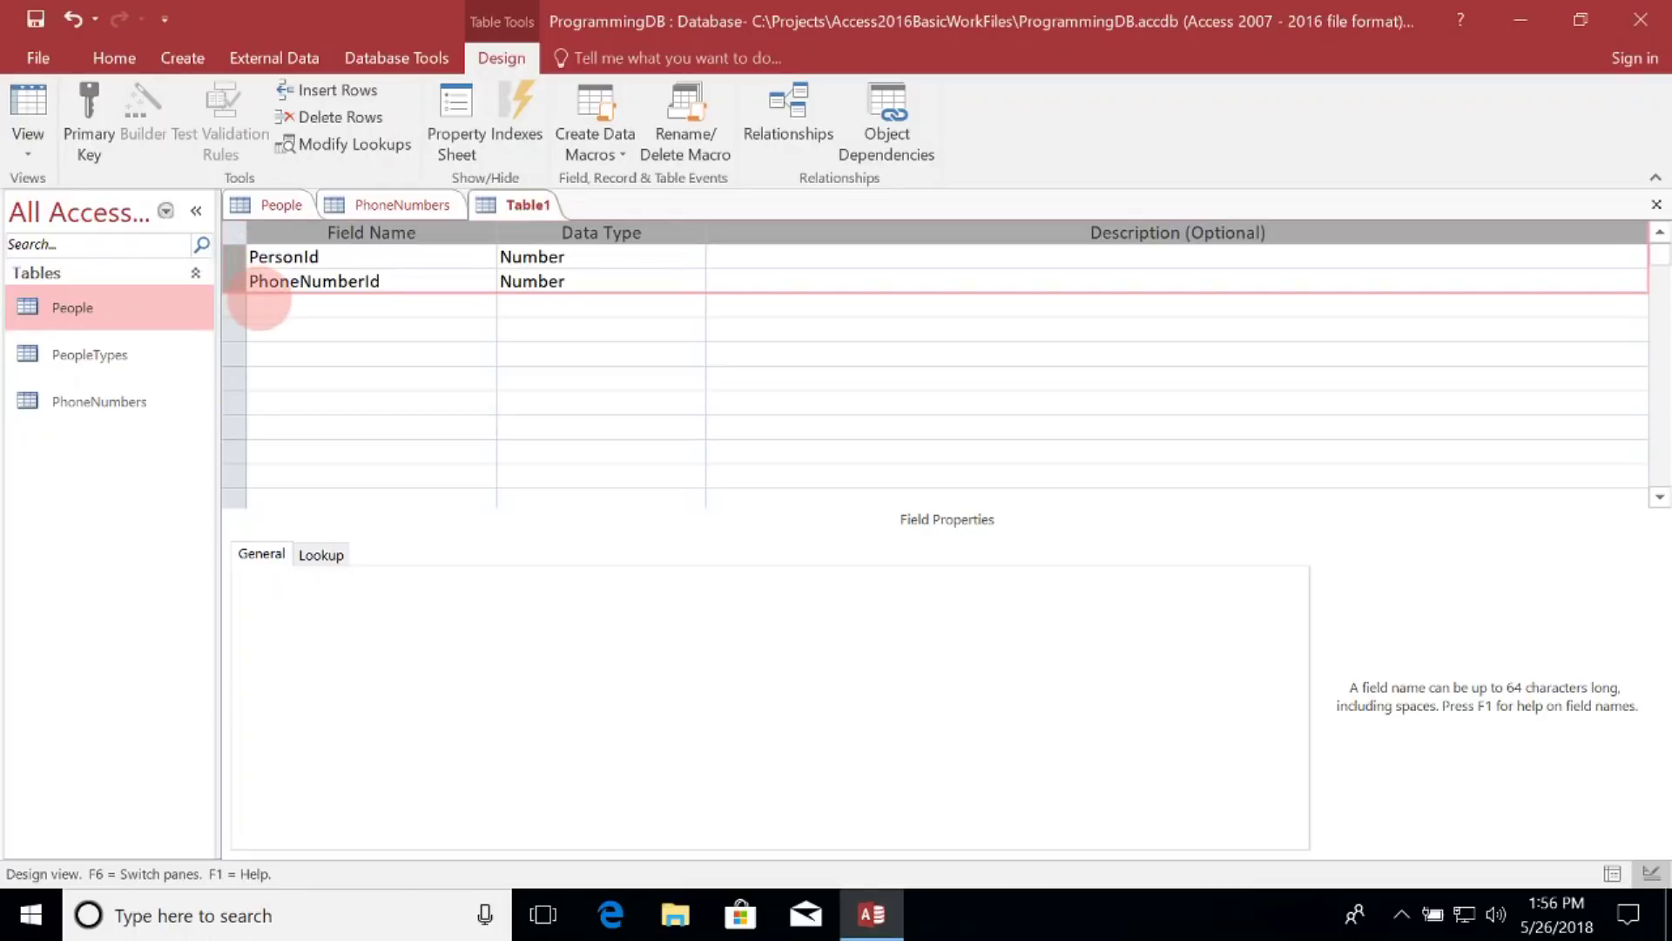
pyautogui.click(78, 98)
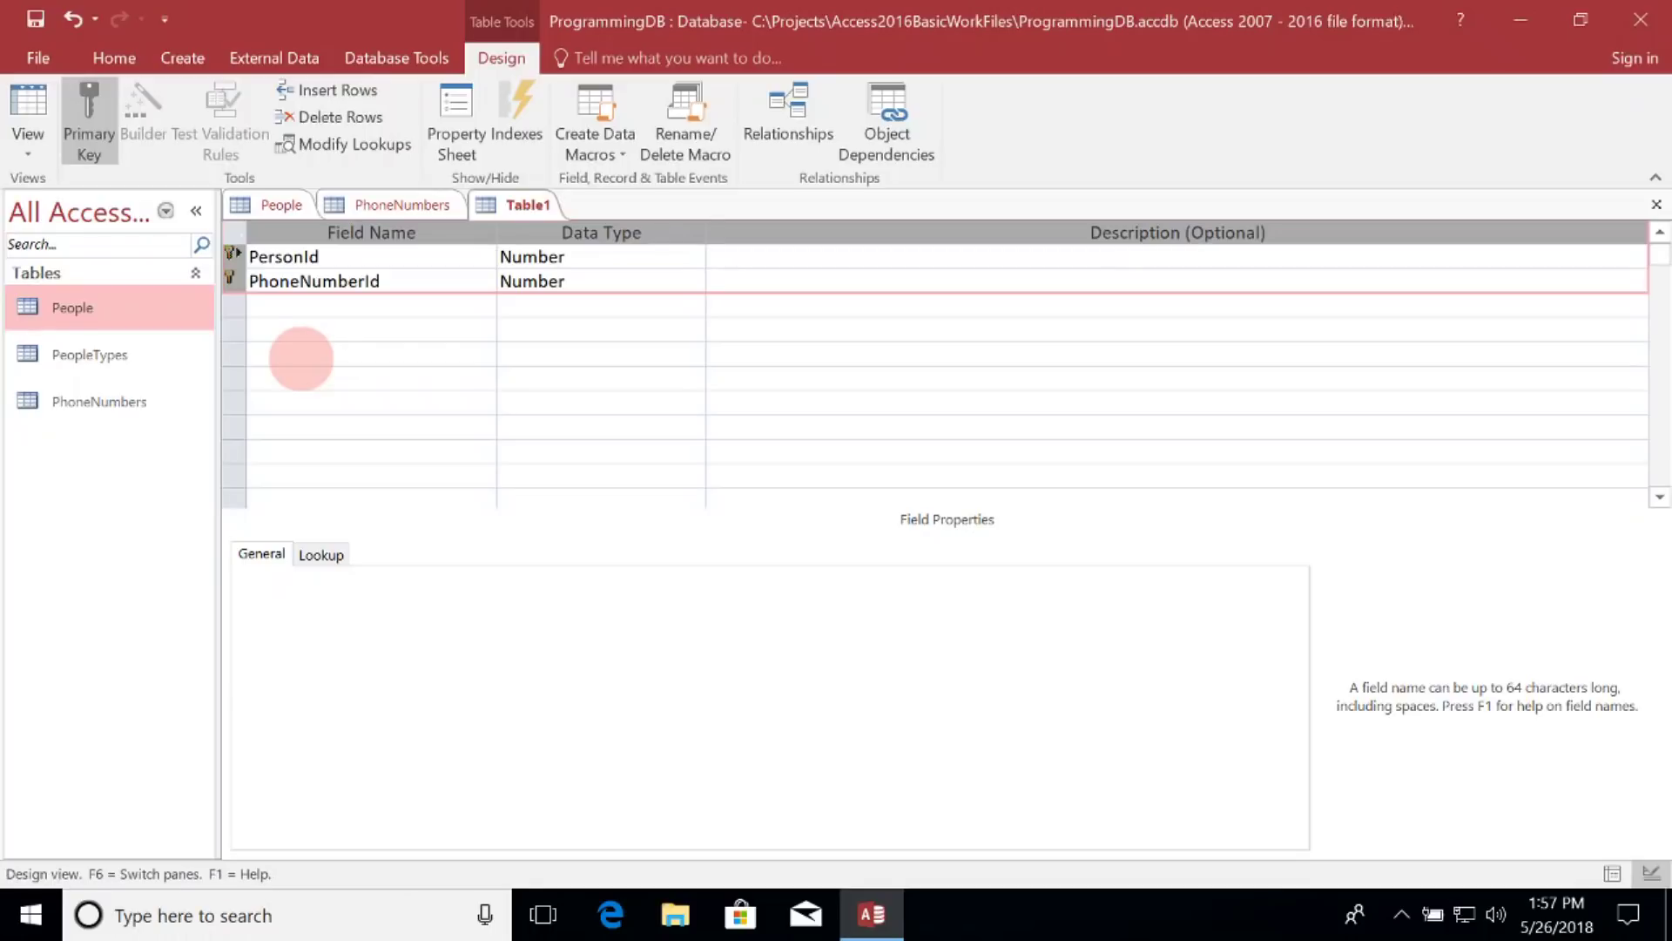
# Save the new table under the name People_PhoneNumbers
pyautogui.rightClick(503, 204)
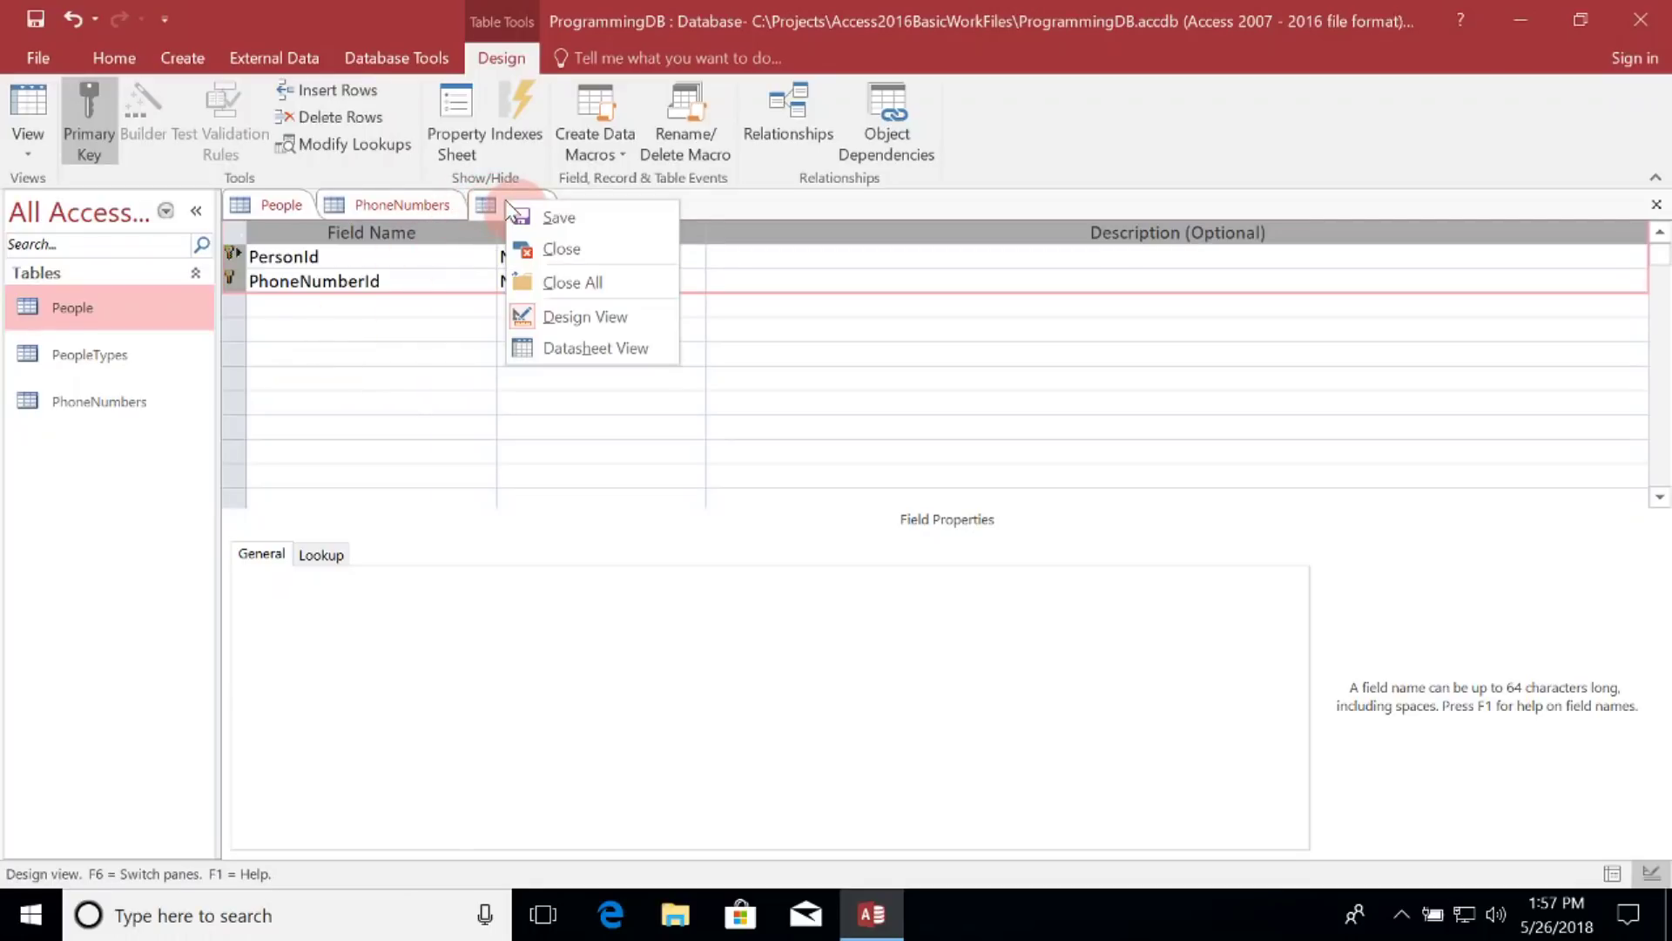
pyautogui.click(557, 218)
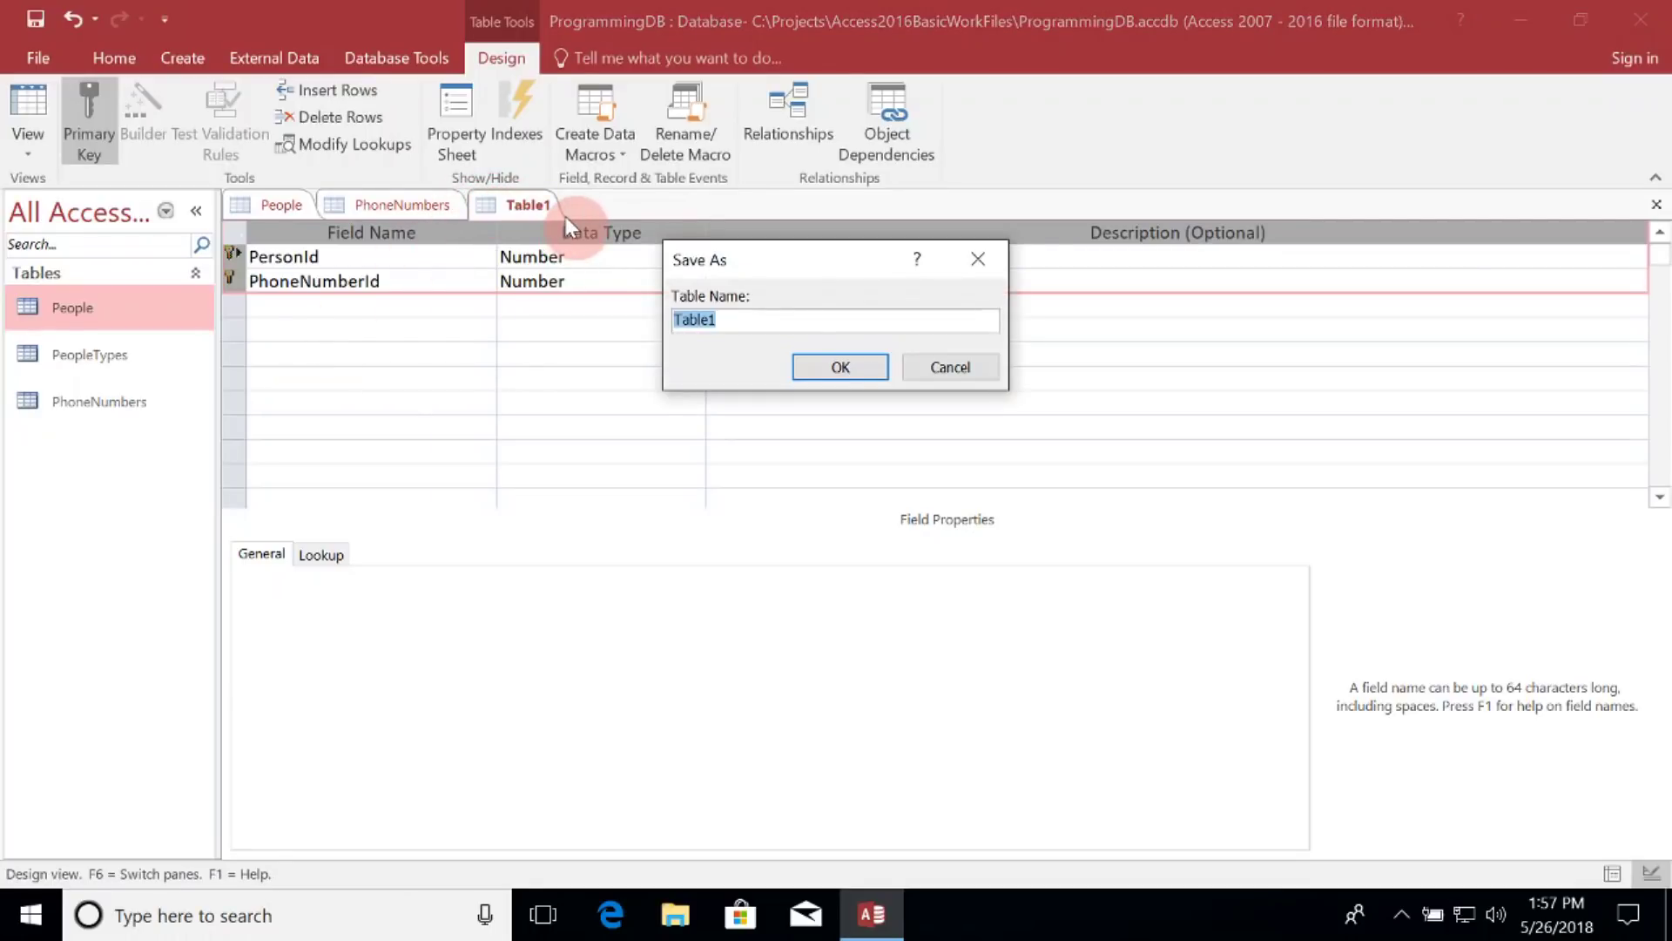
pyautogui.write('People_Phone')
pyautogui.press('BackSpace')
pyautogui.press('BackSpace')
pyautogui.press('BackSpace')
pyautogui.press('BackSpace')
pyautogui.write('honeNub')
pyautogui.press('BackSpace')
pyautogui.write('bers')
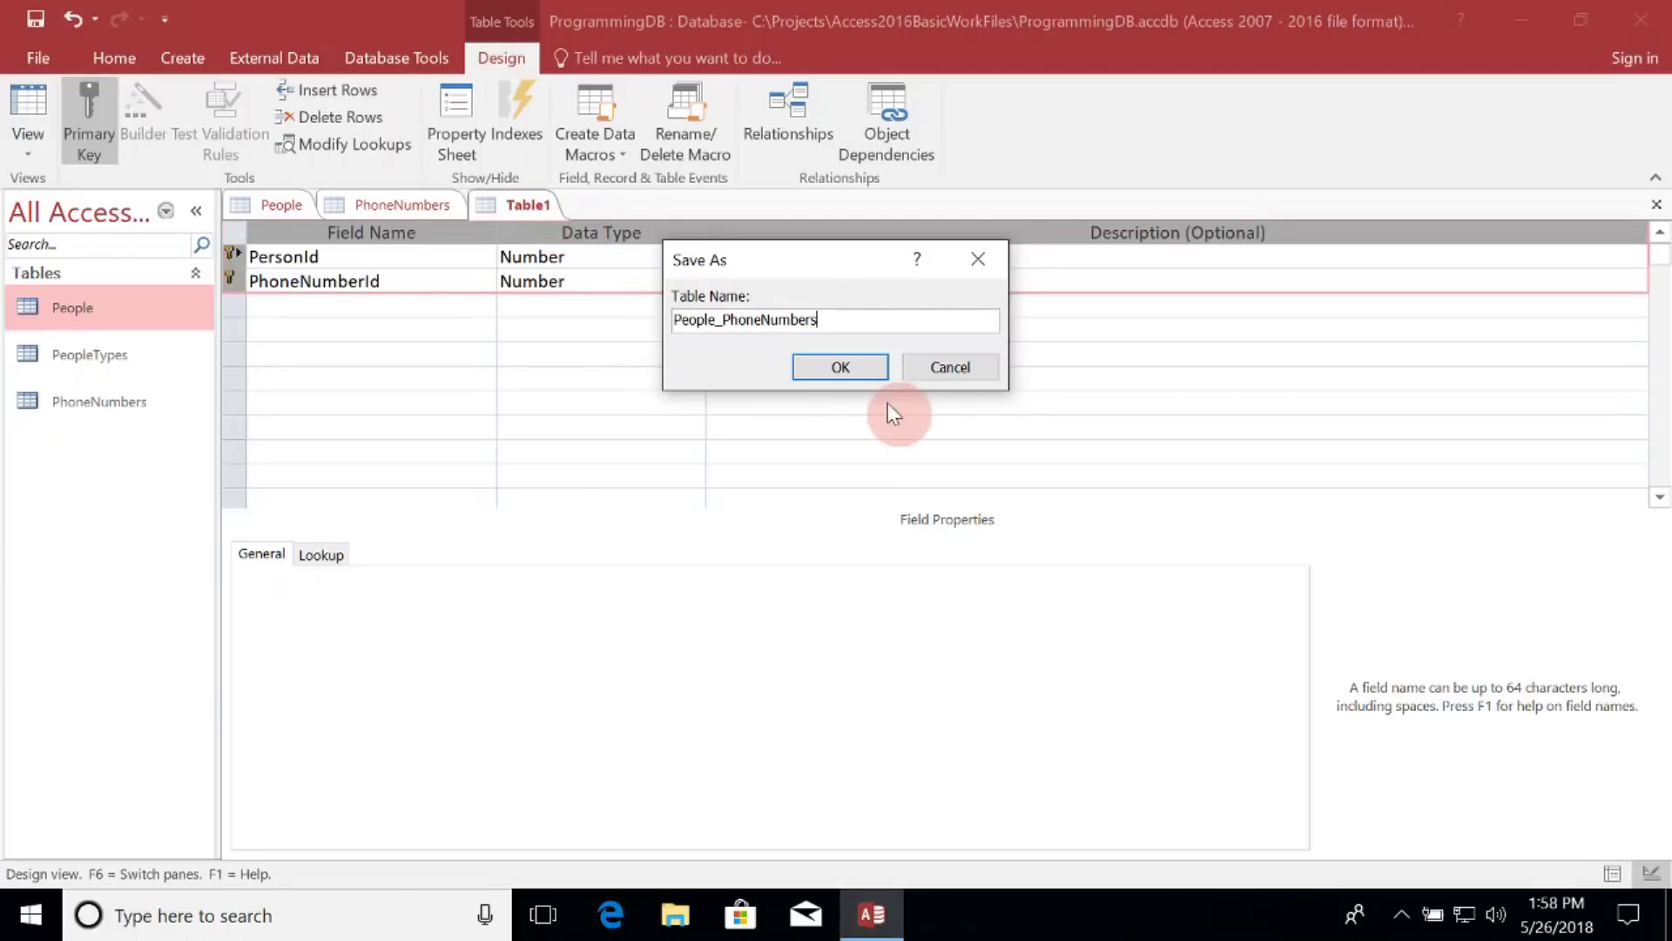
pyautogui.click(841, 367)
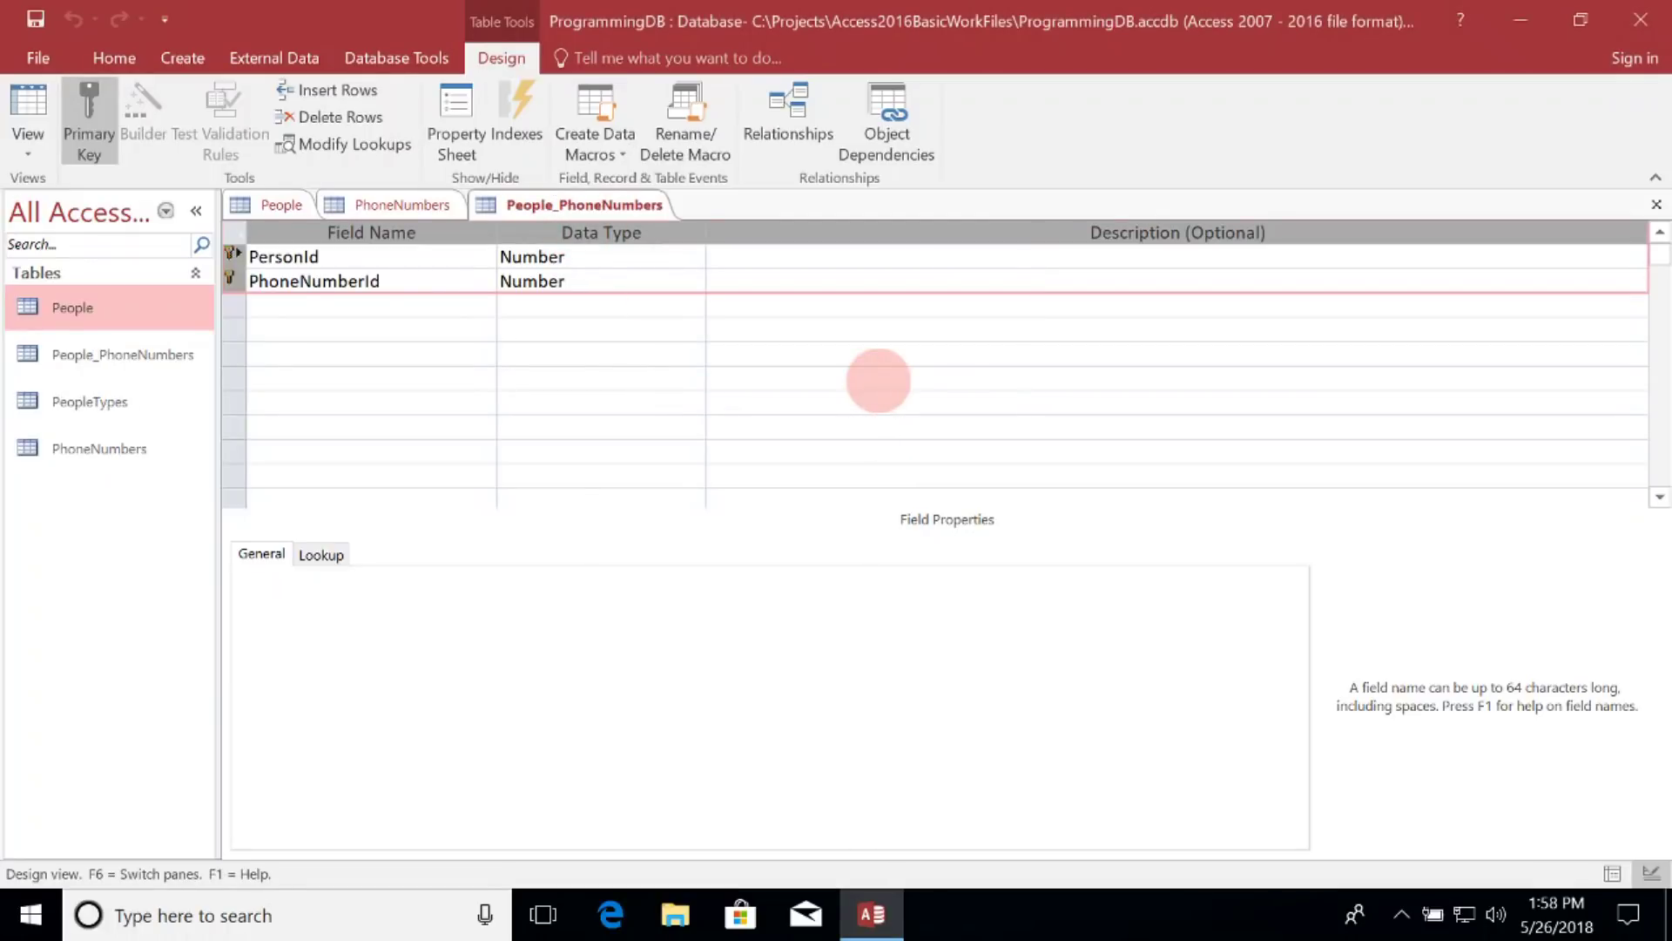
# Show the PhoneNumbers table in Datasheet view and enter a sample phone number as its first record
pyautogui.click(381, 202)
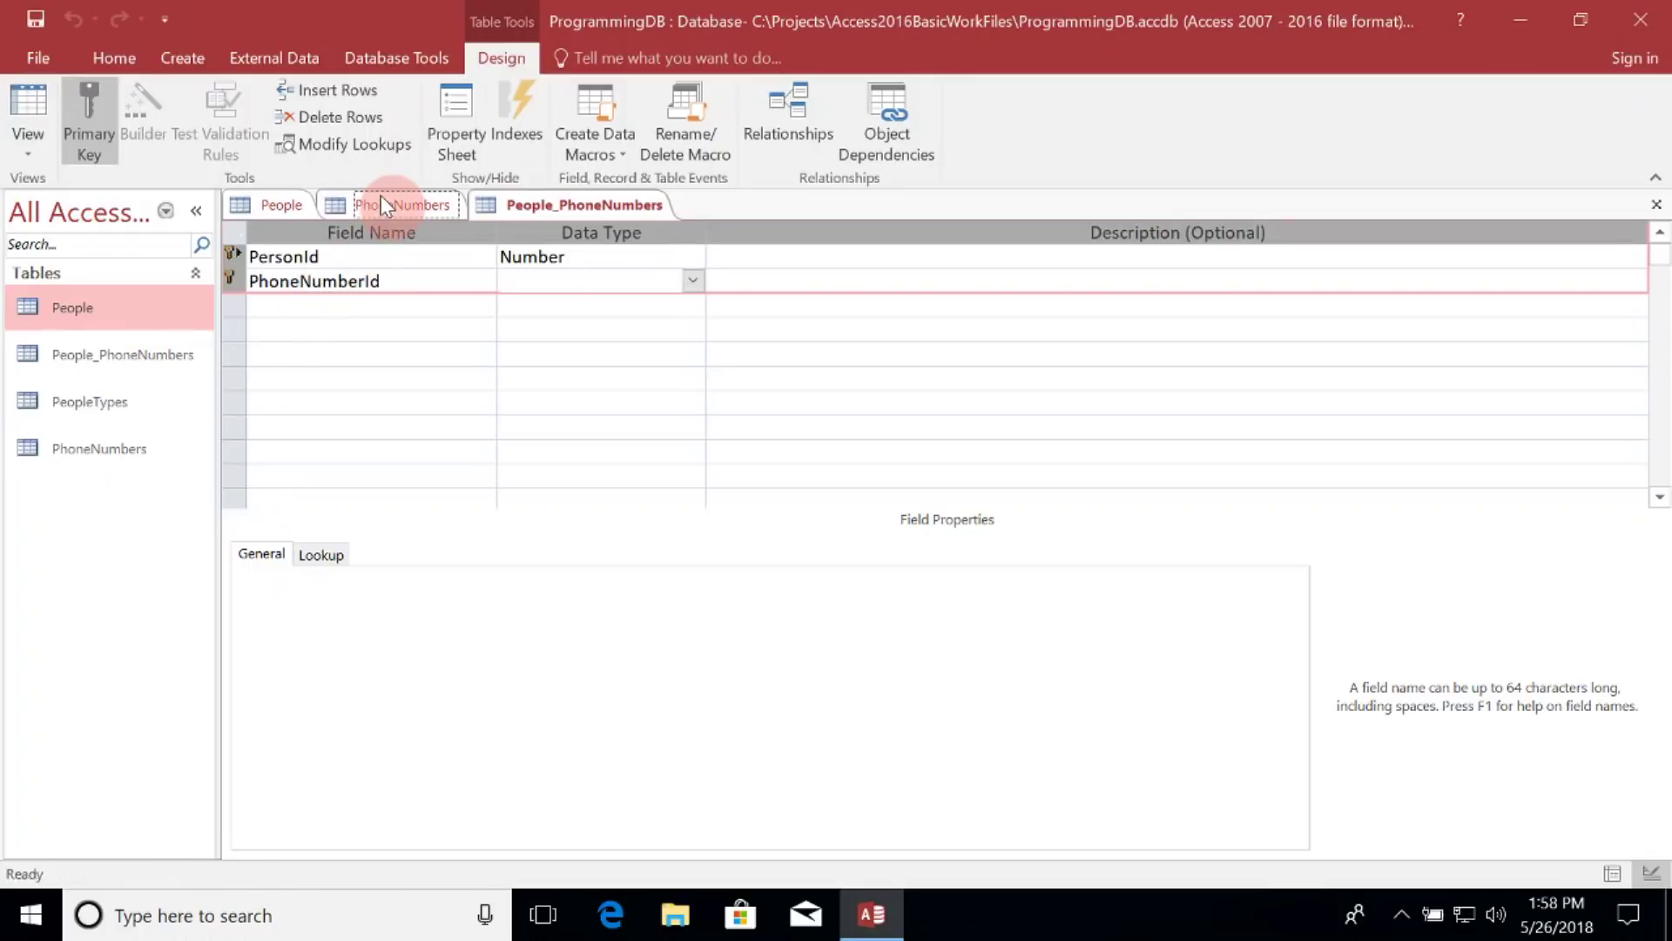
pyautogui.click(275, 205)
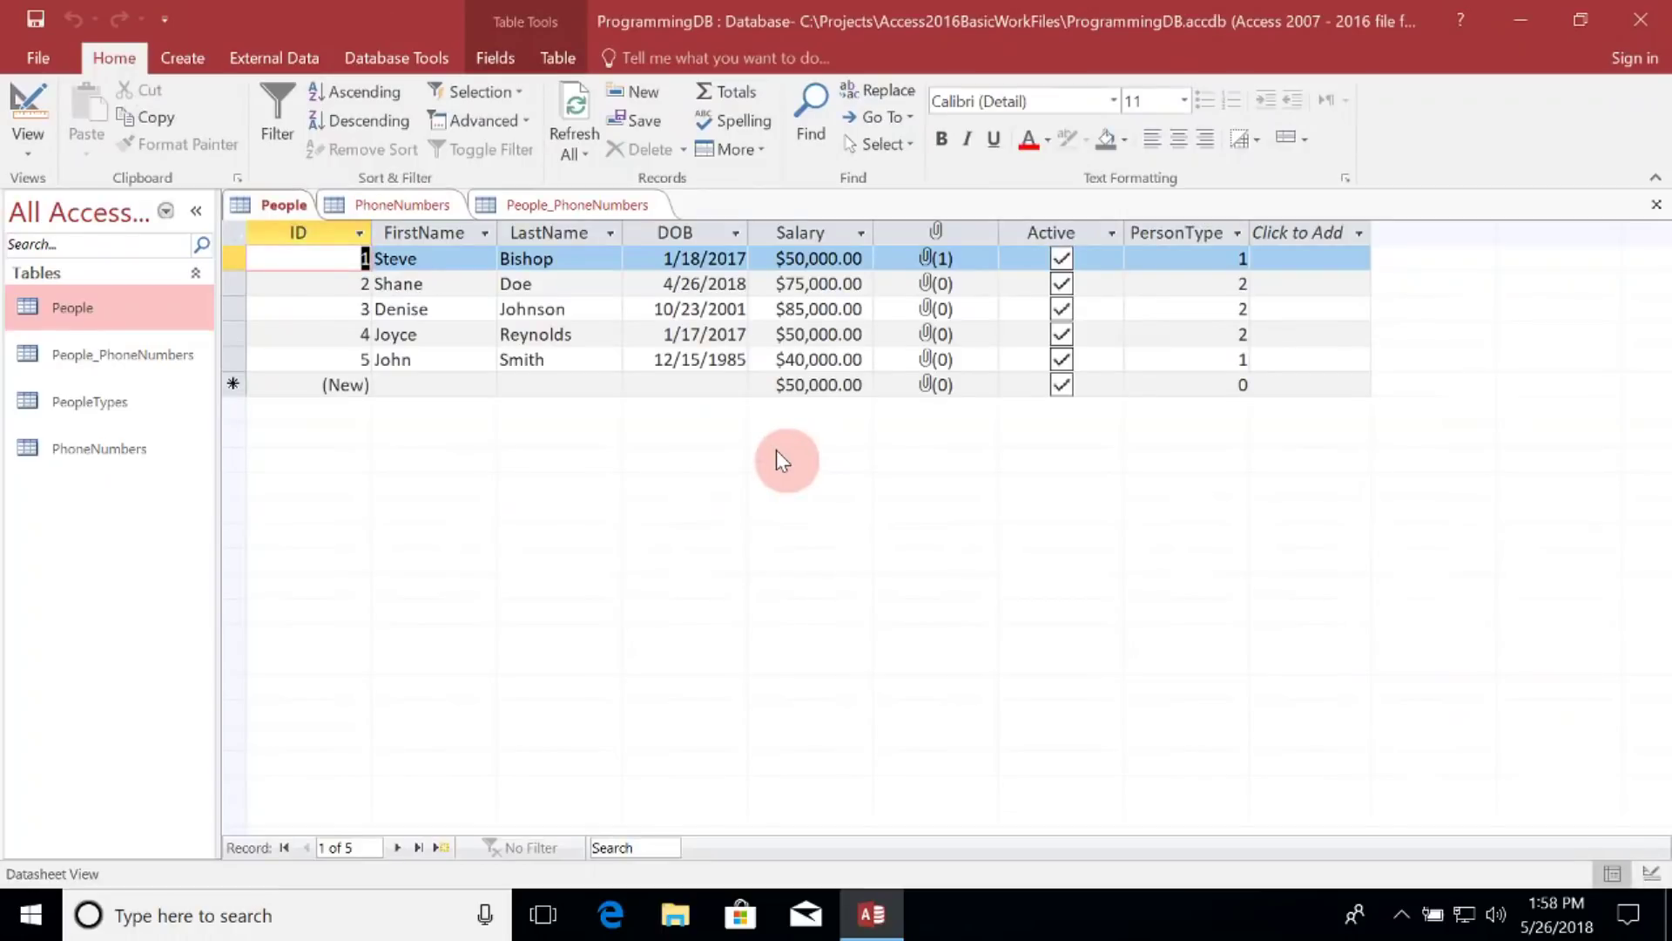
pyautogui.click(394, 209)
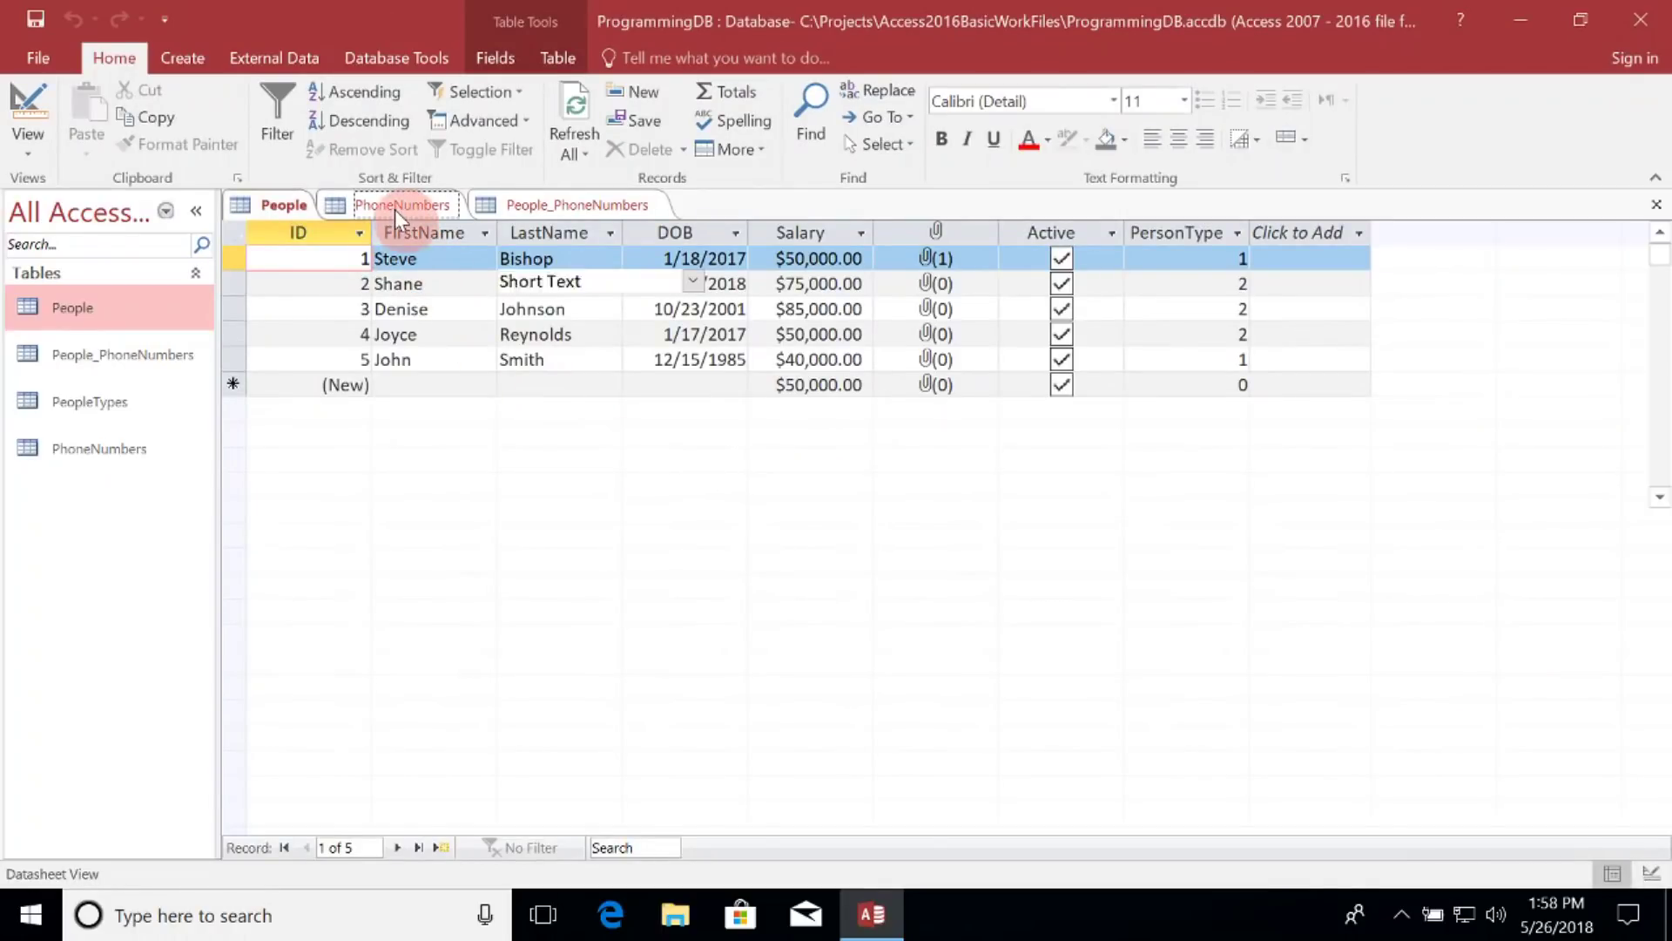
pyautogui.rightClick(395, 209)
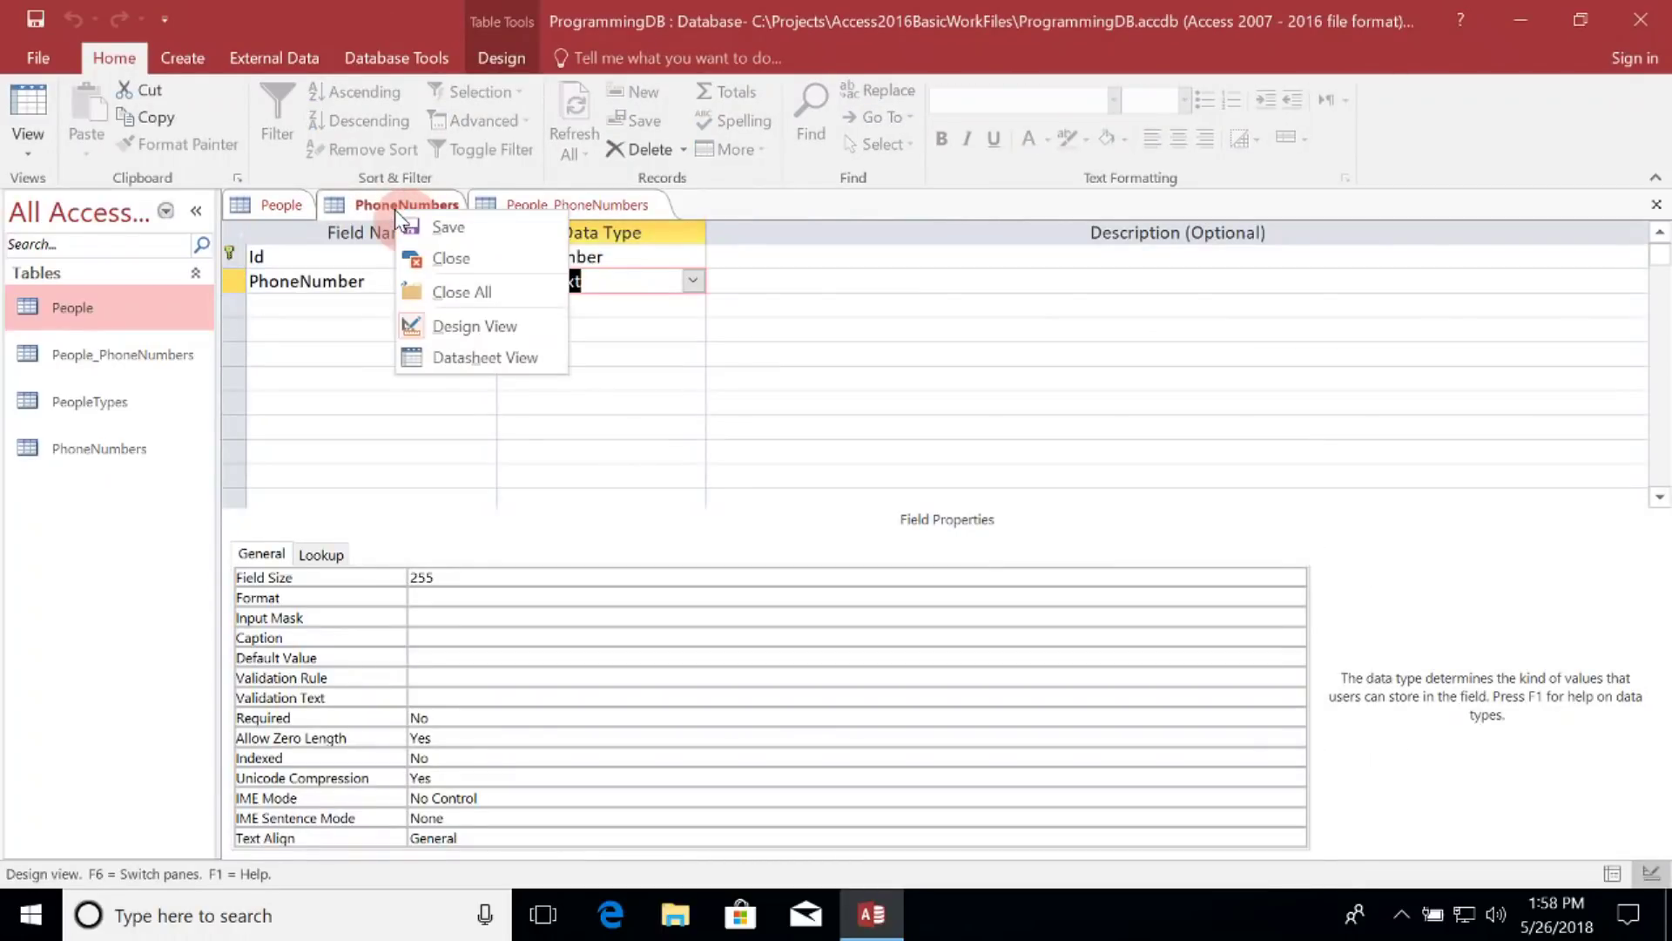
pyautogui.click(468, 356)
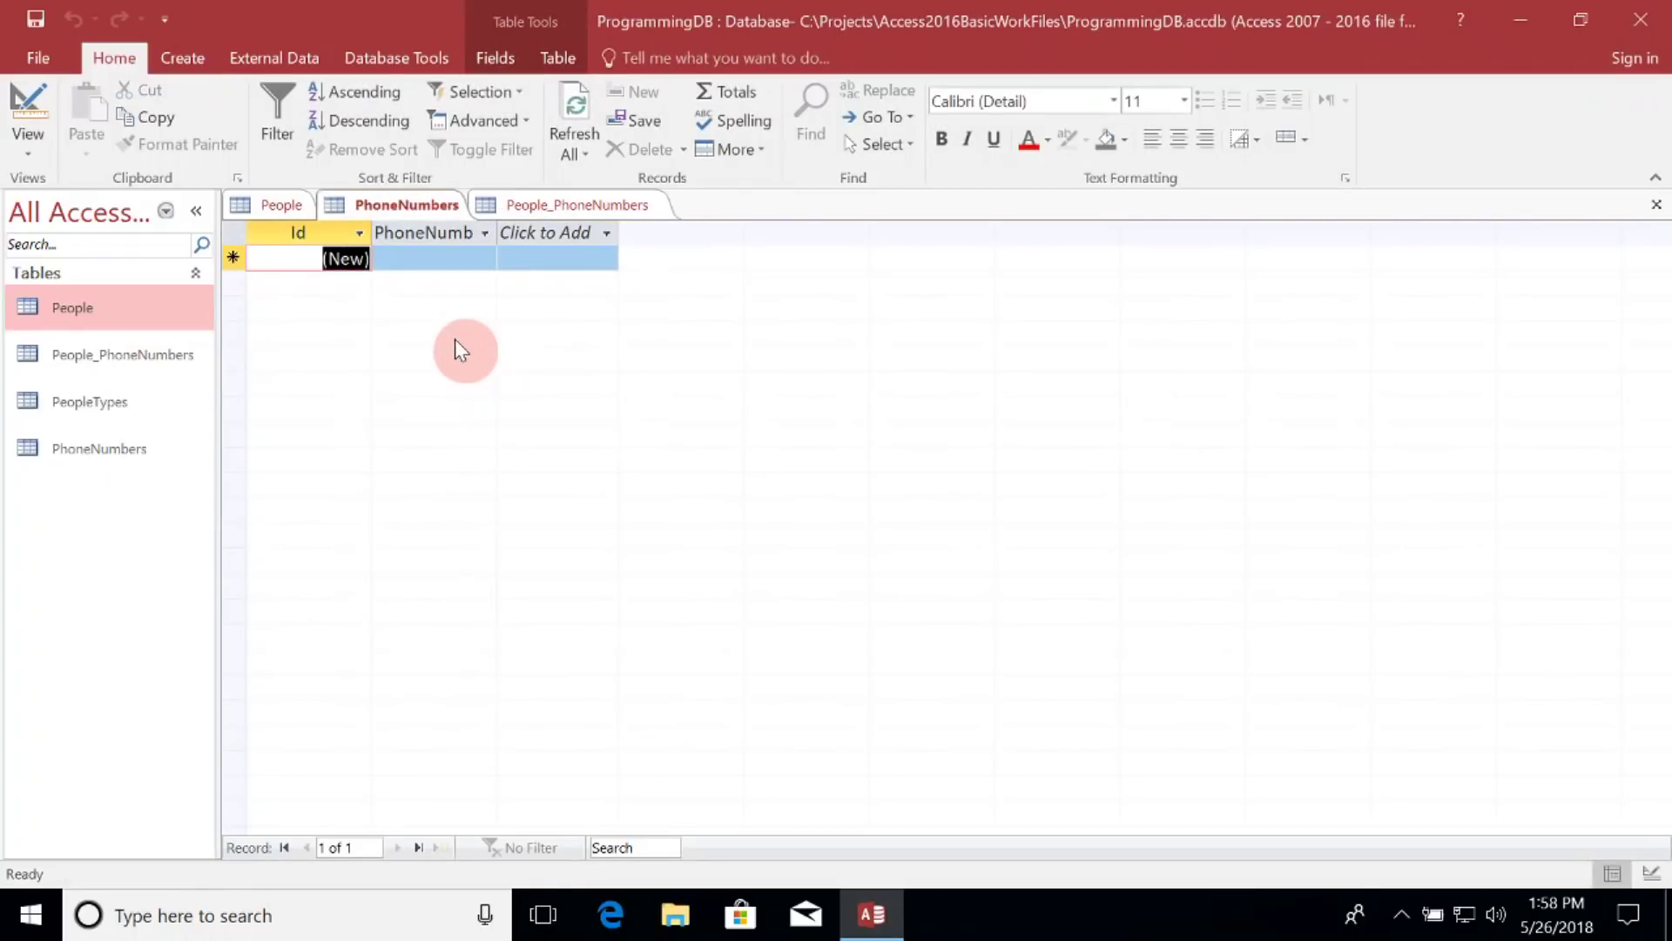
pyautogui.press('Tab')
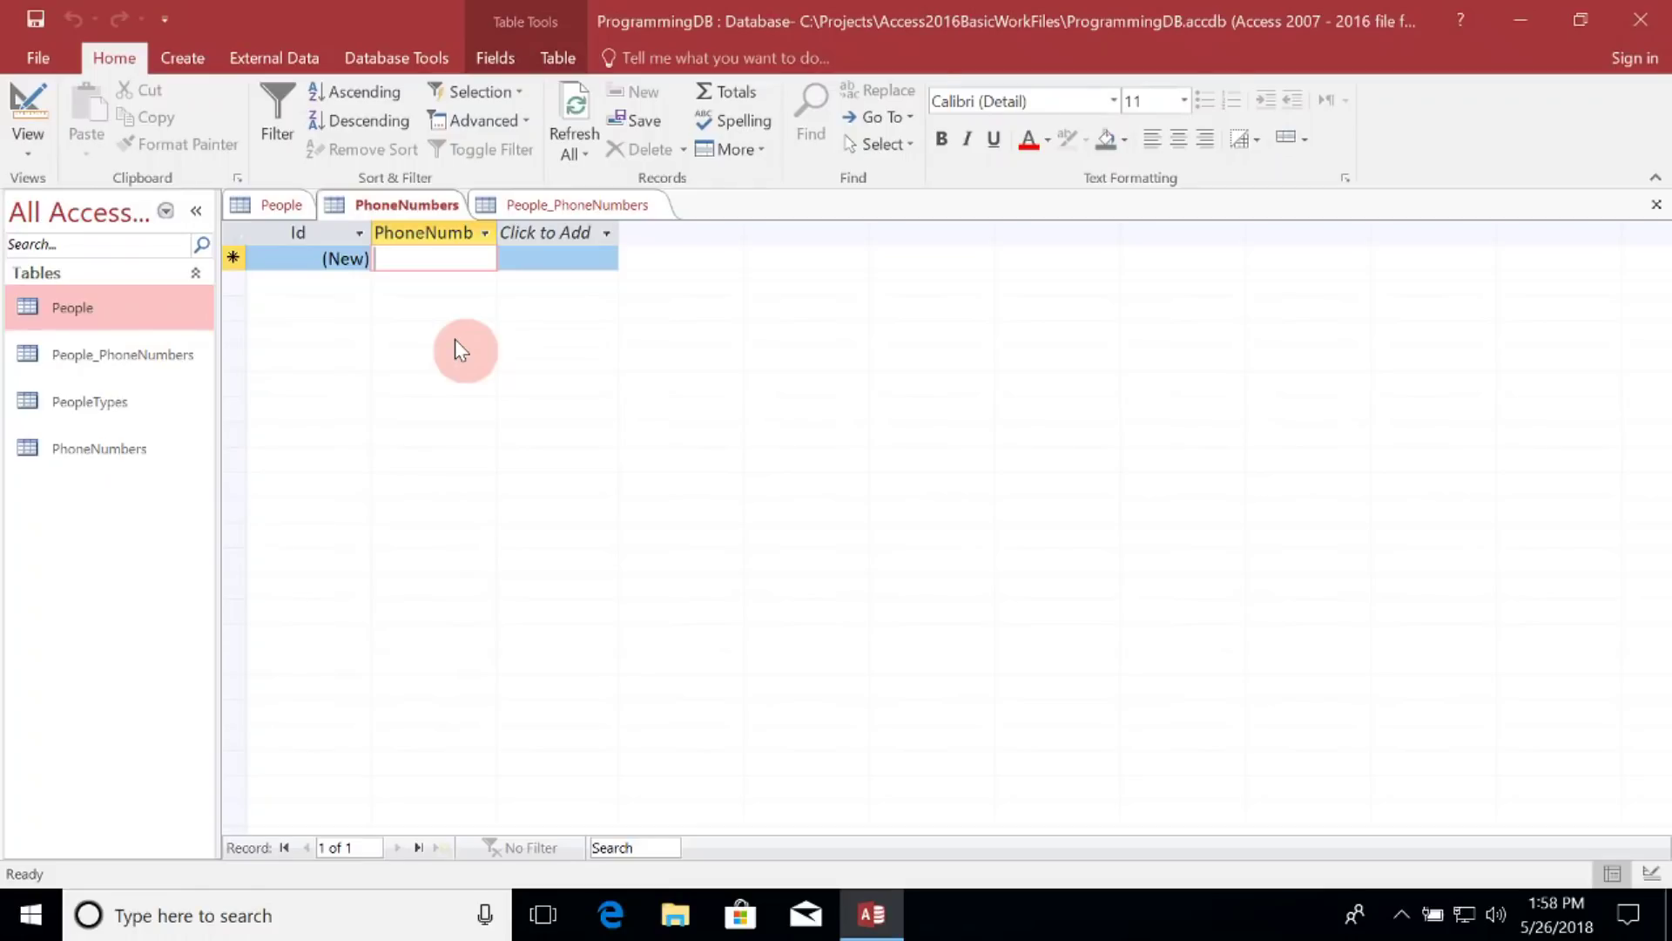
pyautogui.write('(')
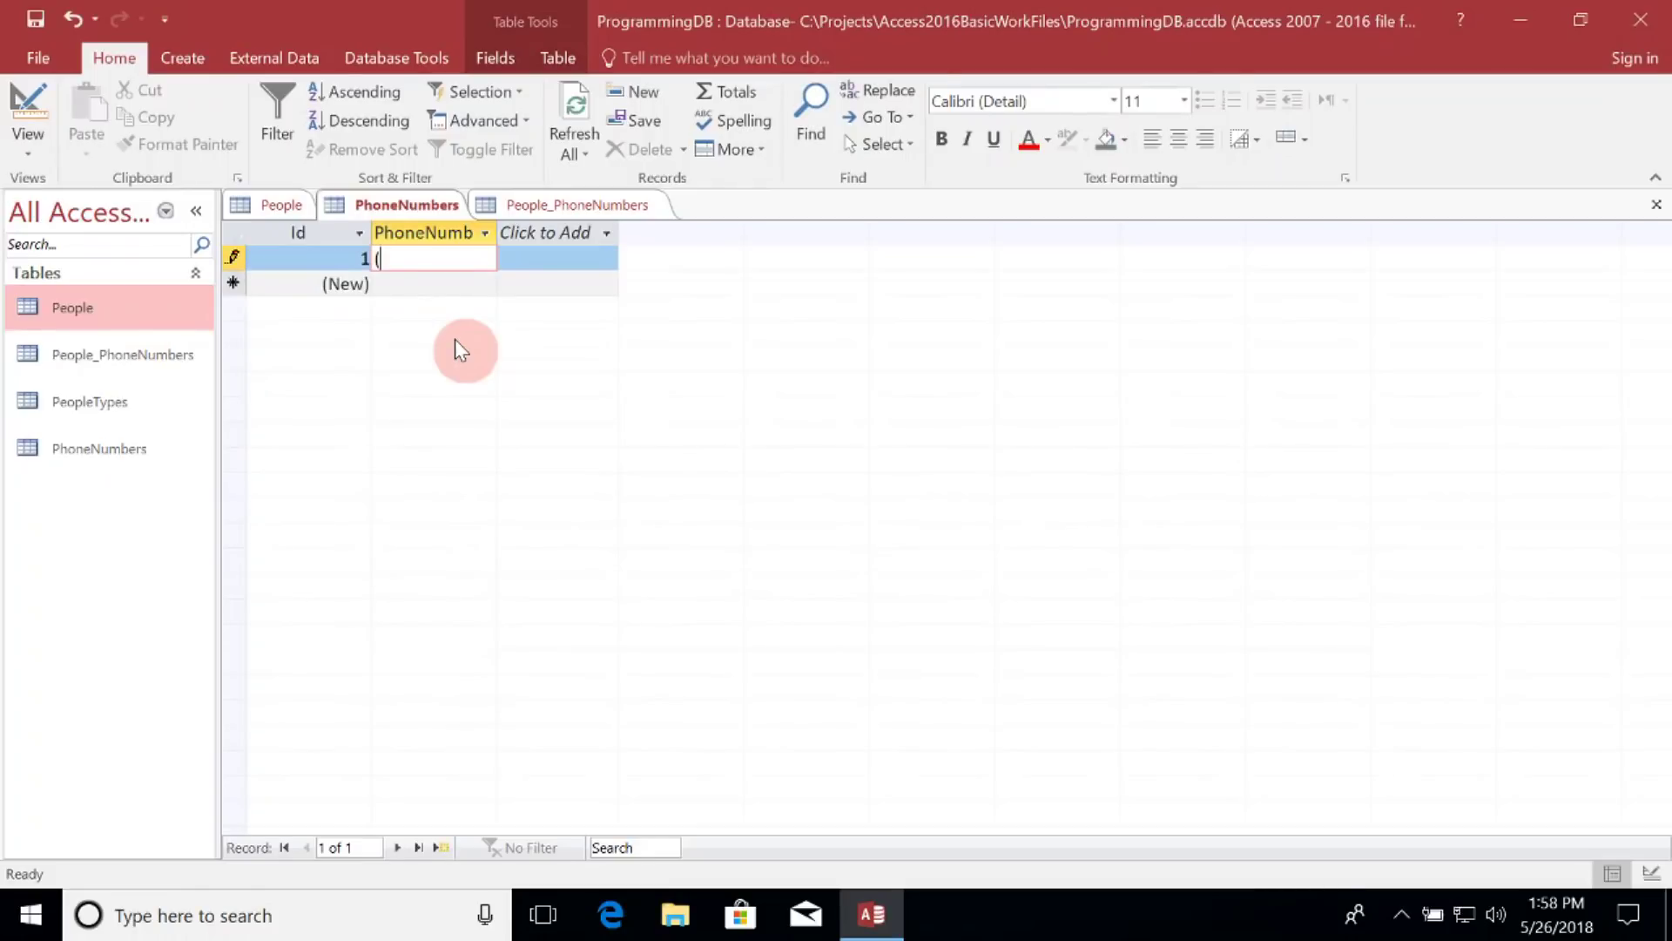
pyautogui.write('555) 555-5555')
pyautogui.press('Tab')
# Enter a different sample phone number as the second PhoneNumbers record and widen the PhoneNumber column to show its full heading
pyautogui.click(423, 299)
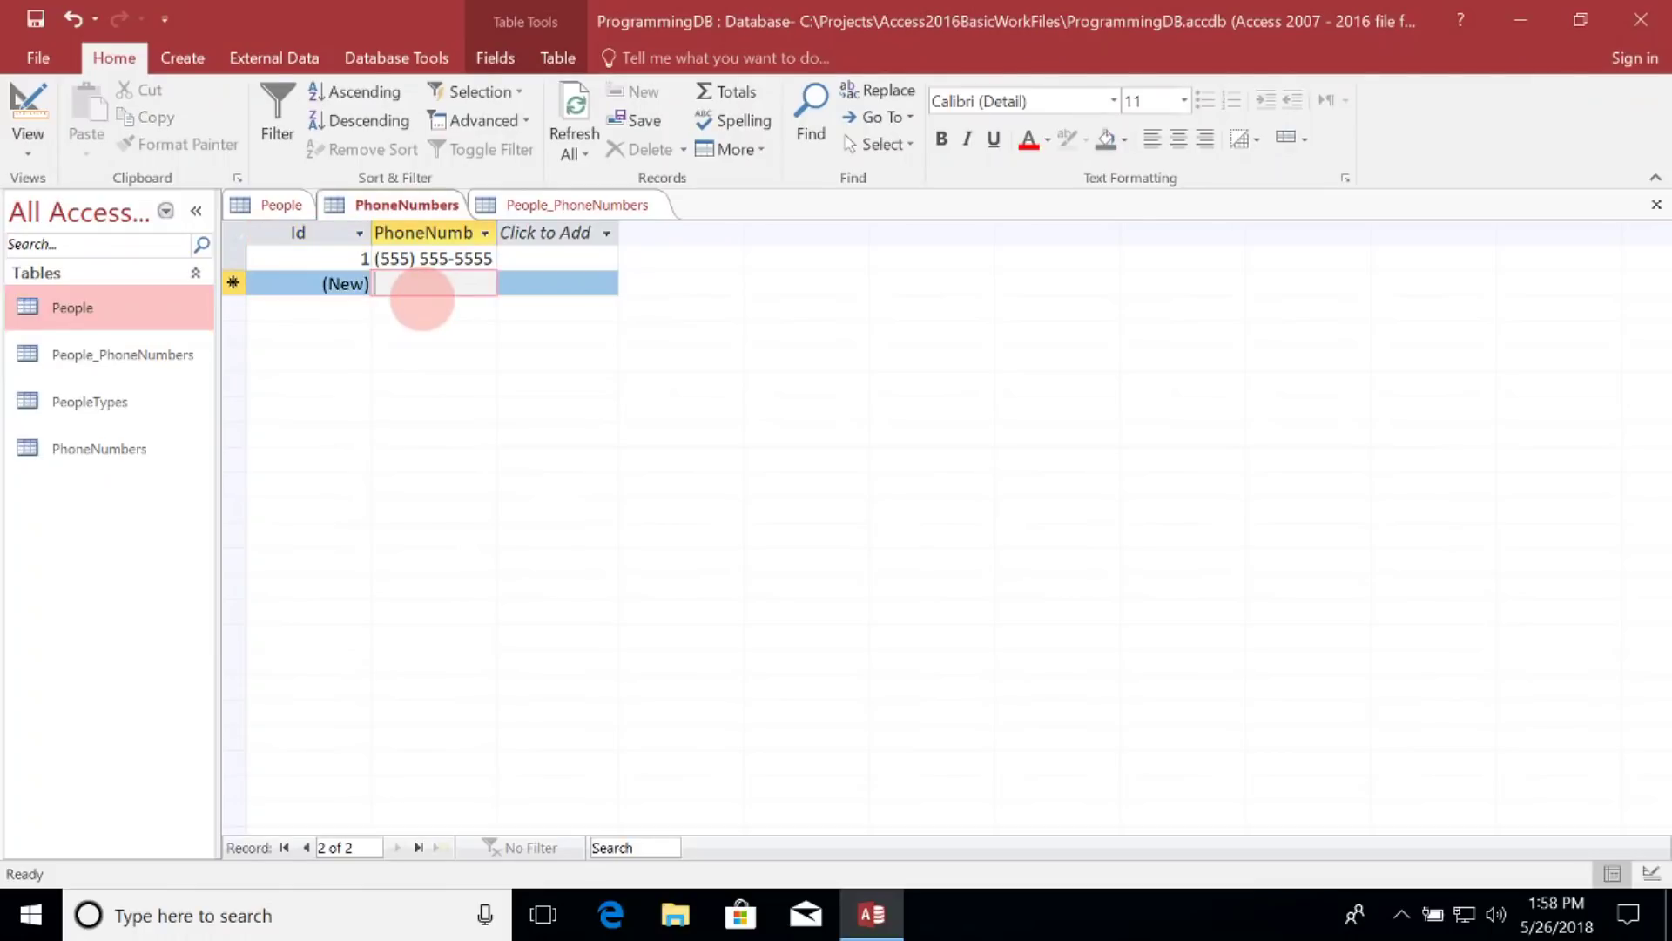
pyautogui.write('(555')
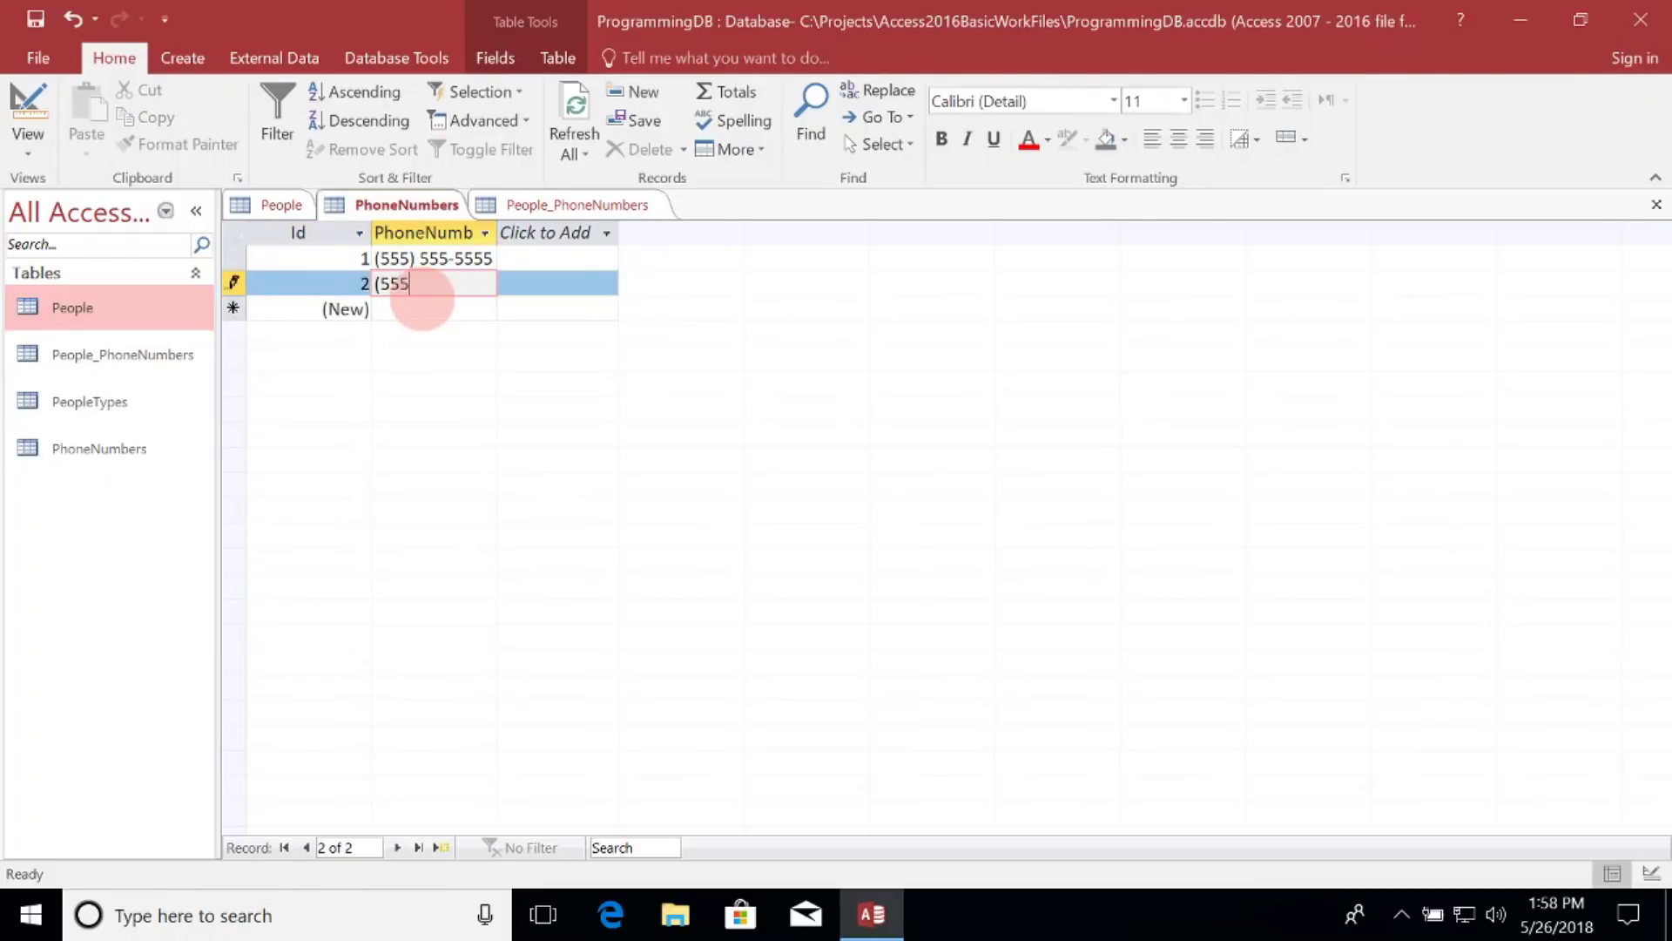
pyautogui.press('BackSpace')
pyautogui.press('BackSpace')
pyautogui.write('65) 565-5656')
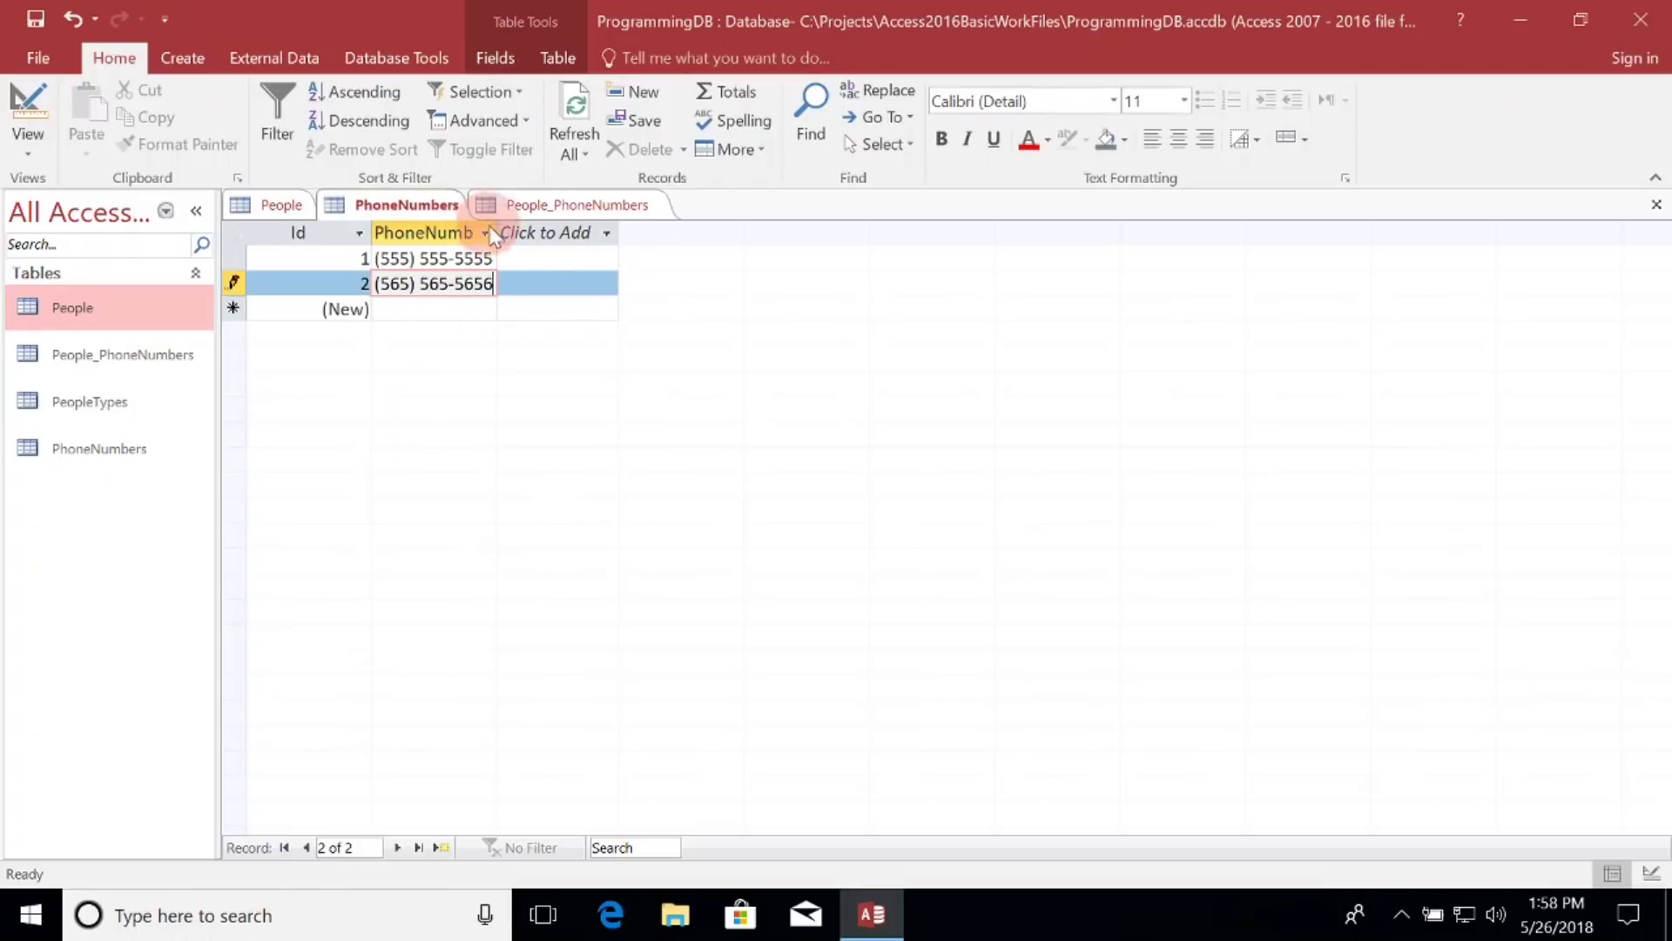
pyautogui.moveTo(496, 234); pyautogui.dragTo(528, 233)
pyautogui.click(567, 233)
pyautogui.click(491, 413)
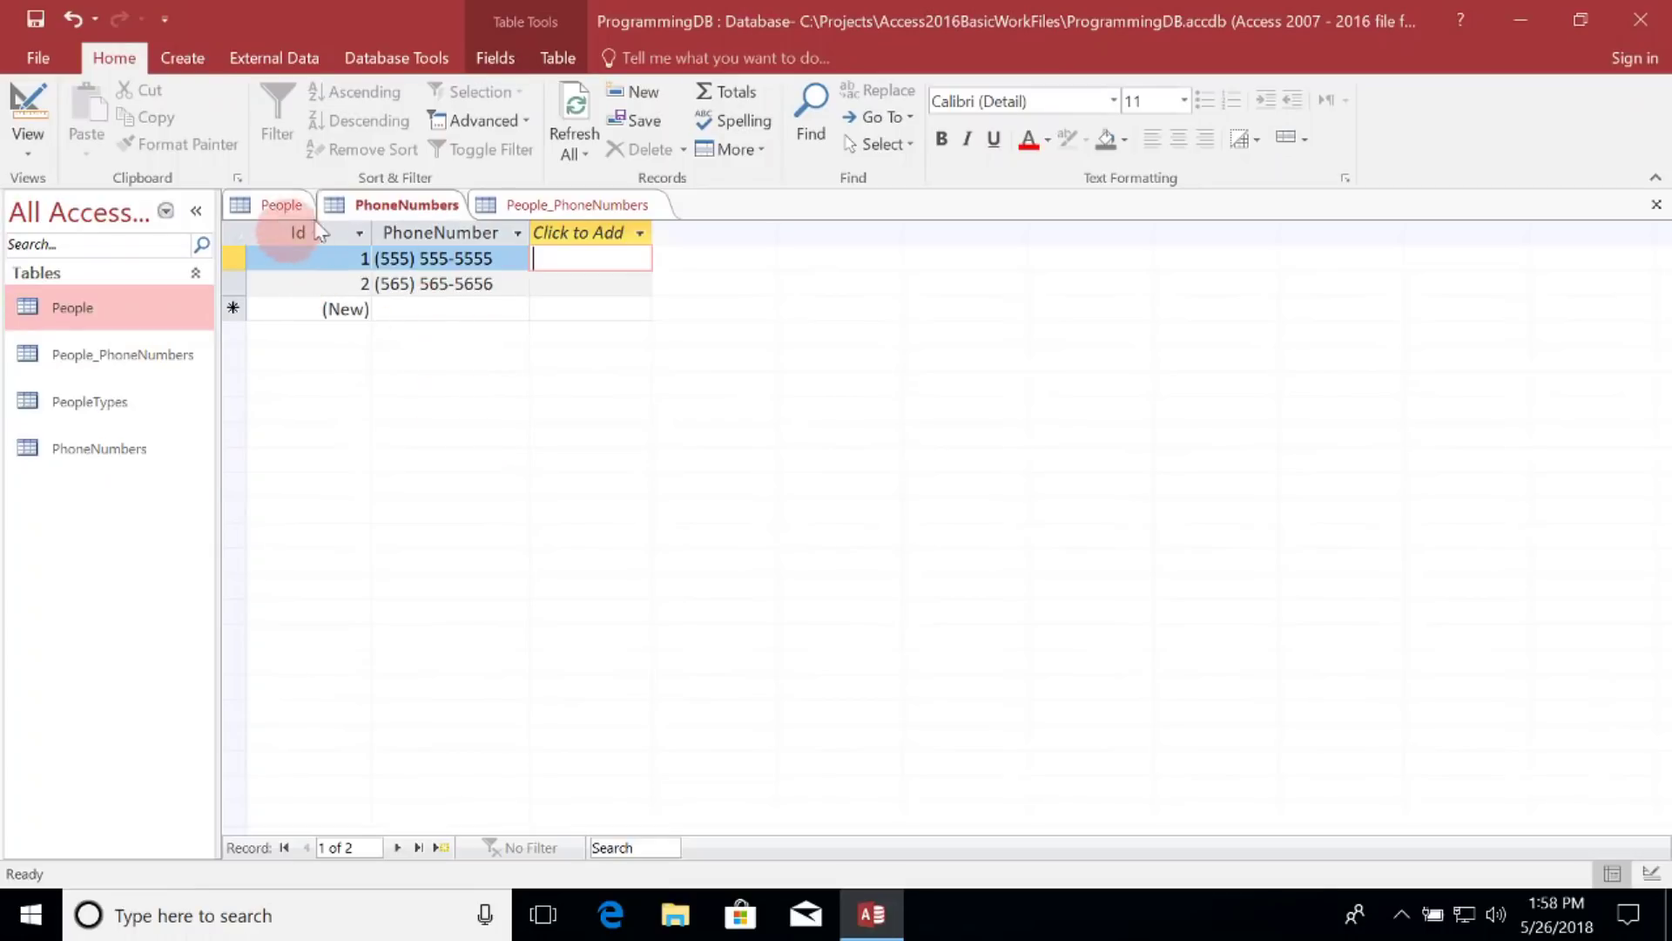
# Show the People_PhoneNumbers table in Datasheet view and widen the PhoneNumberId column to show its full heading
pyautogui.click(590, 207)
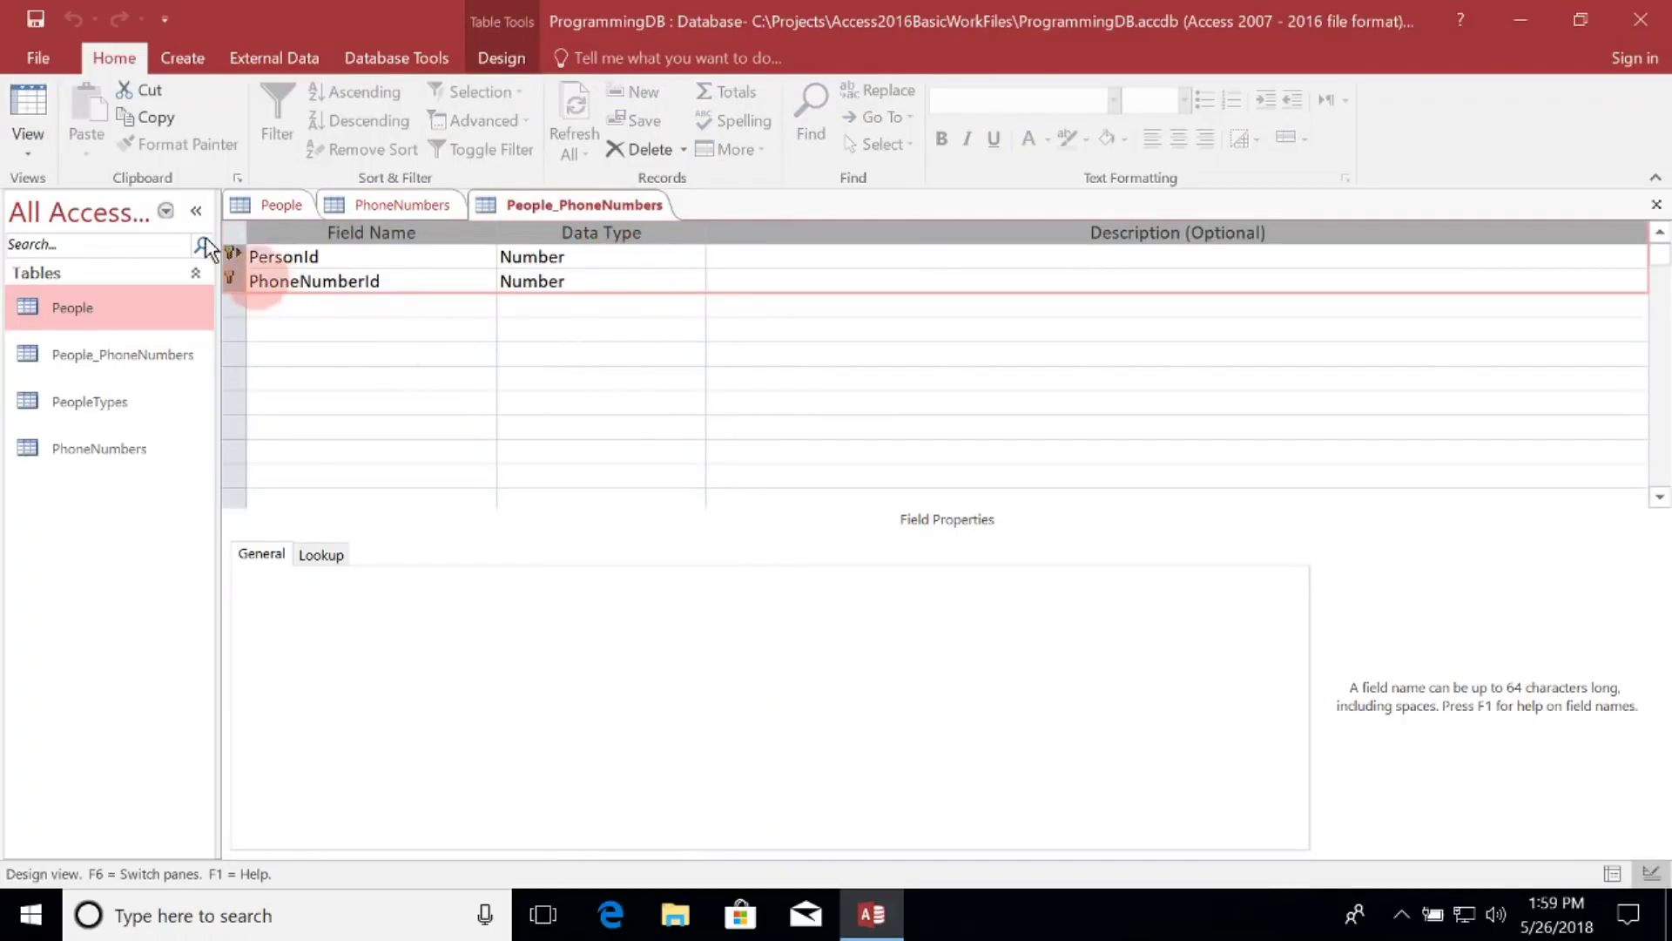
pyautogui.click(29, 103)
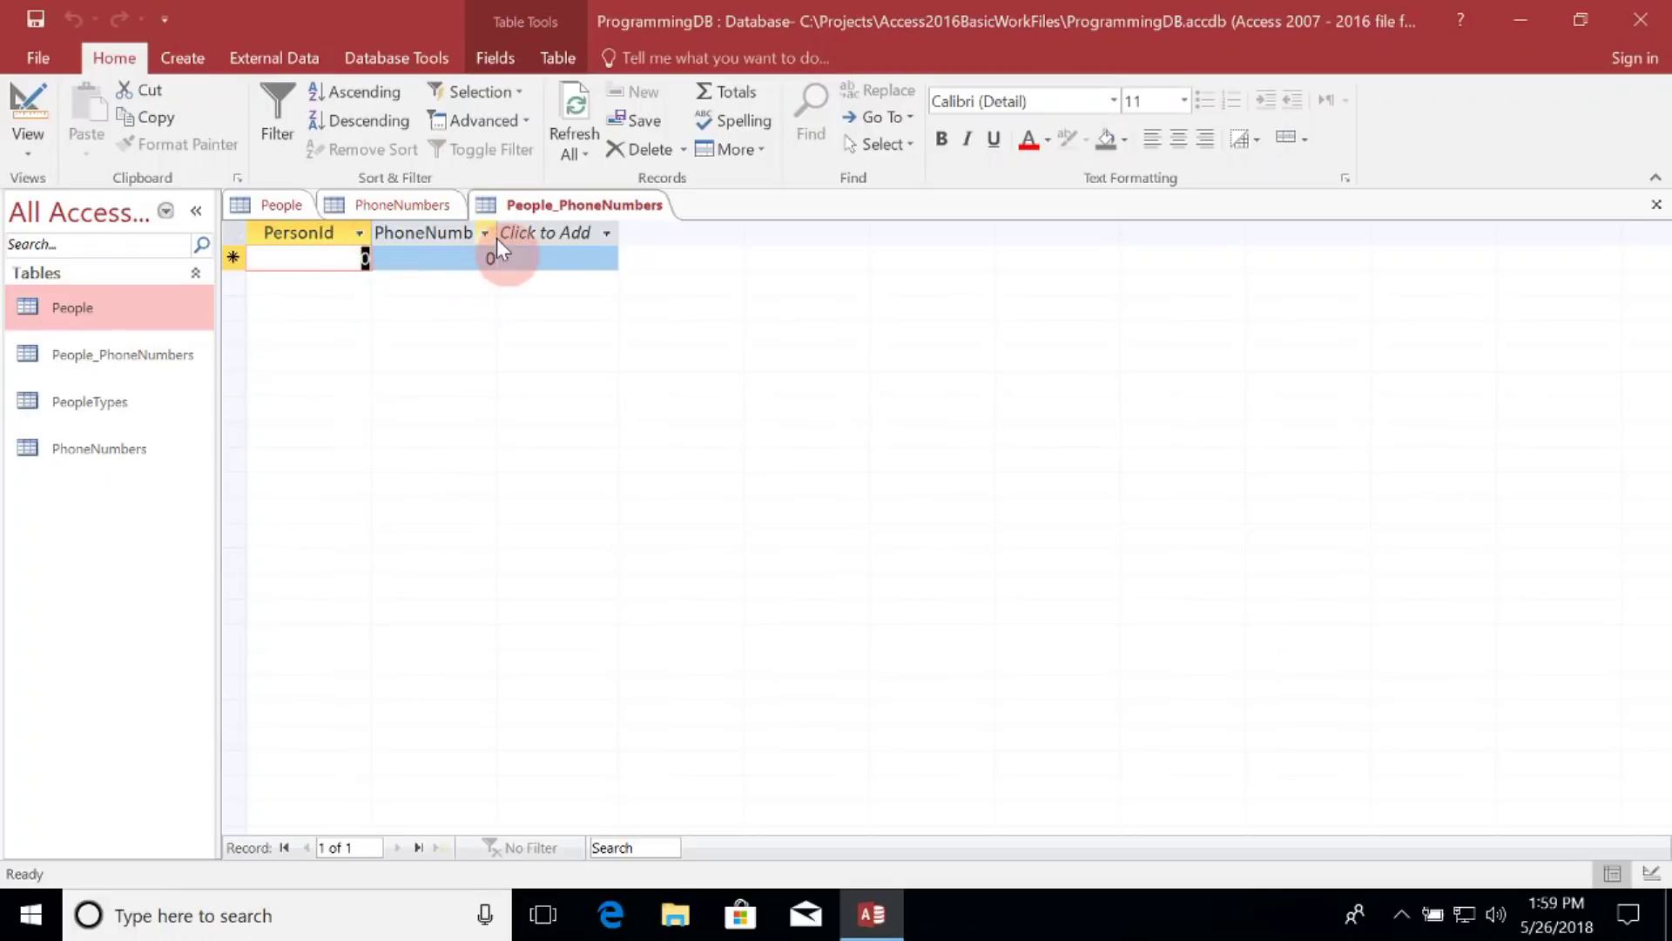
pyautogui.click(544, 233)
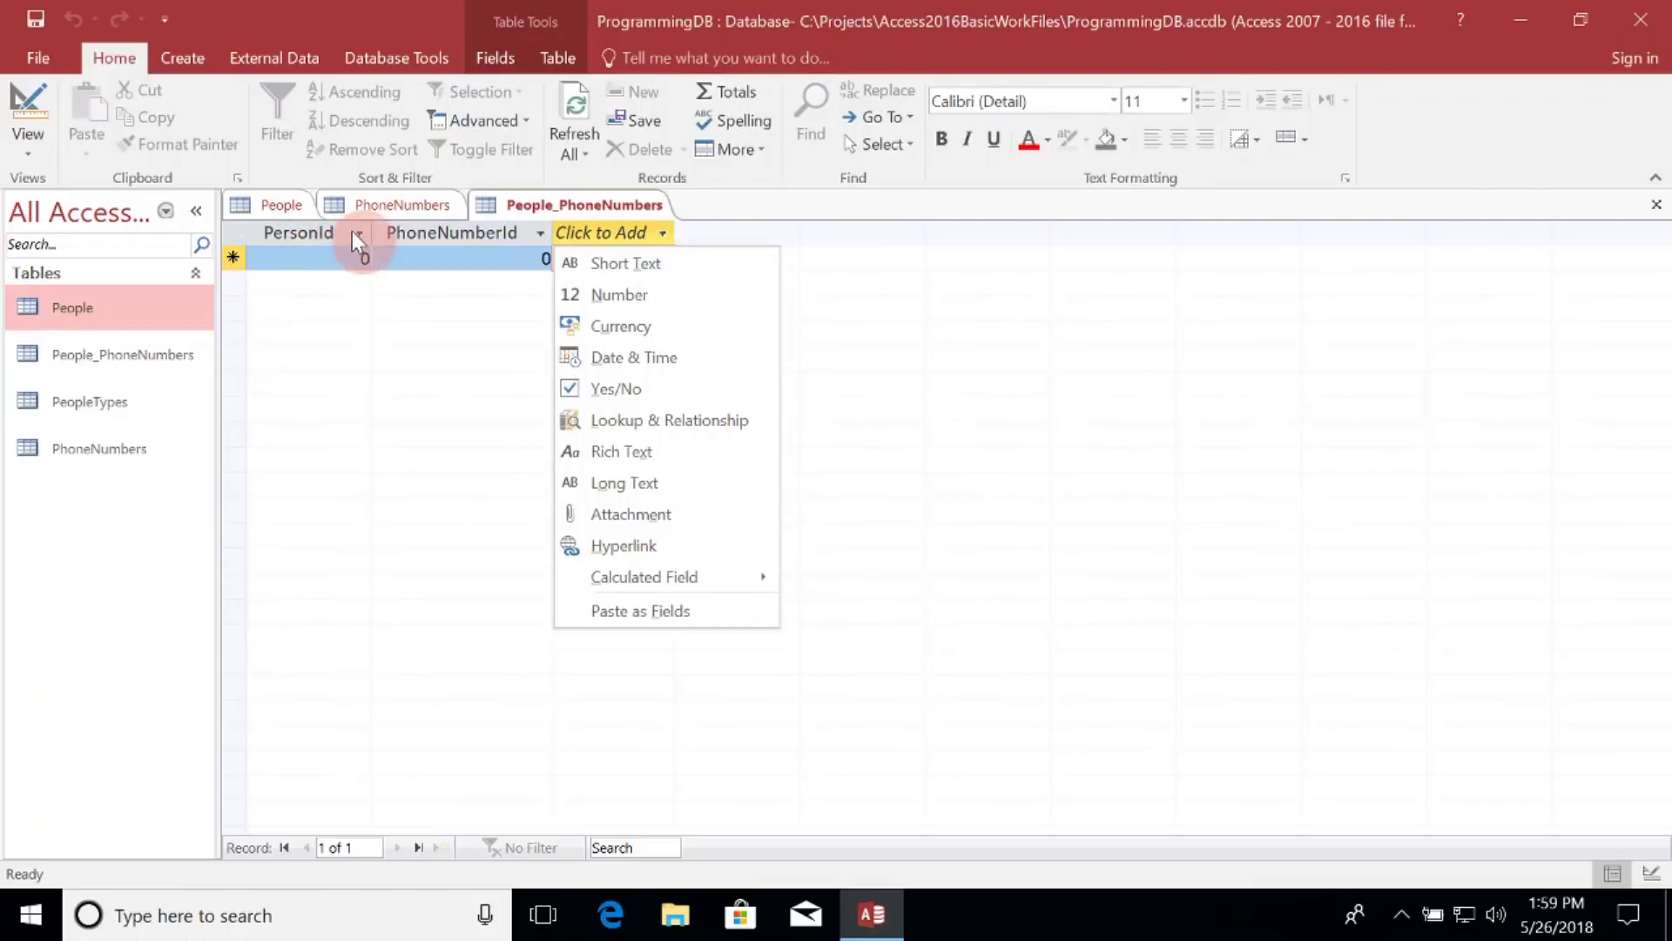
# Add a People_PhoneNumbers record with PersonId 1 and PhoneNumberId 2, checking the IDs in the People and PhoneNumbers tables
pyautogui.click(284, 206)
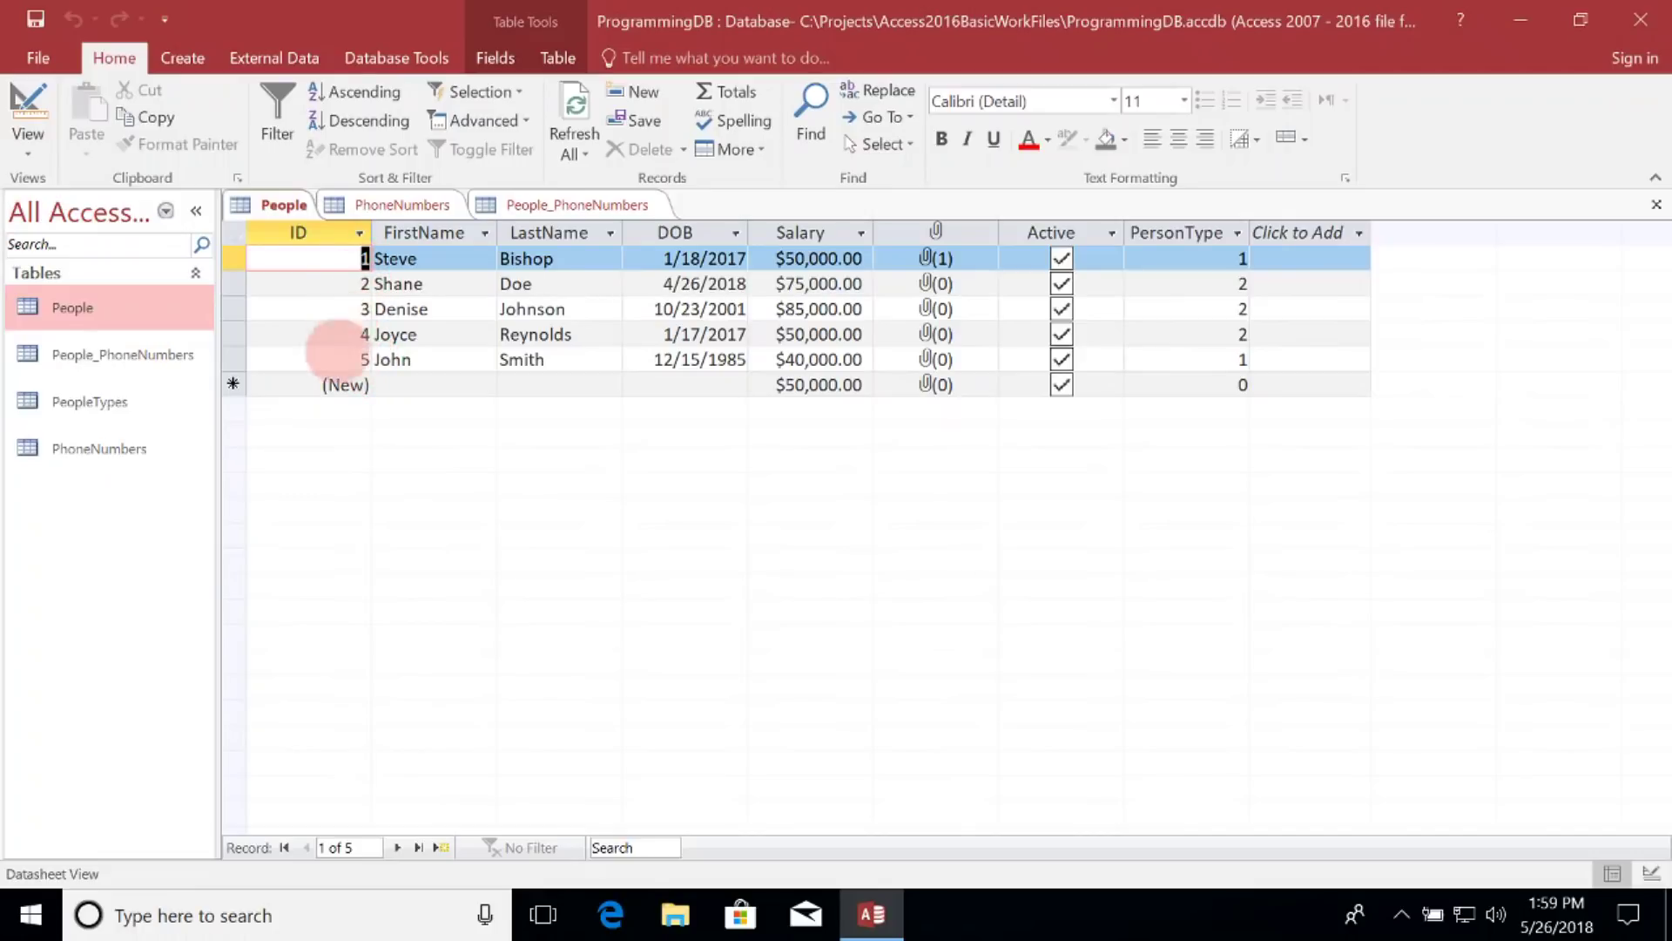
pyautogui.click(561, 209)
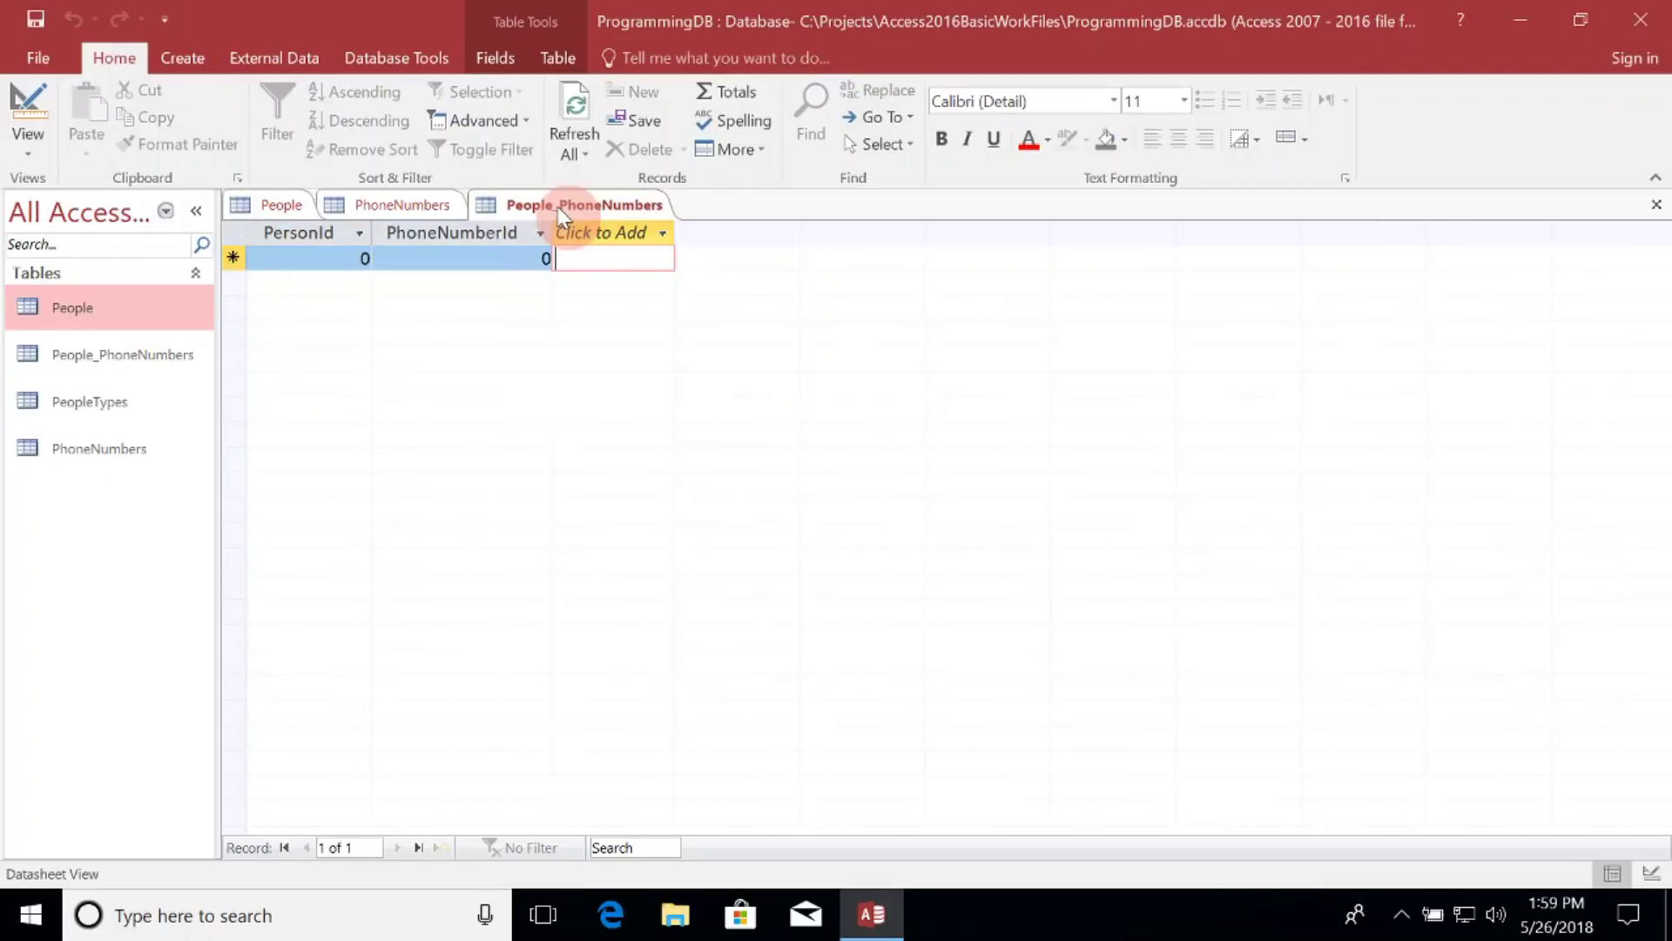
pyautogui.click(357, 262)
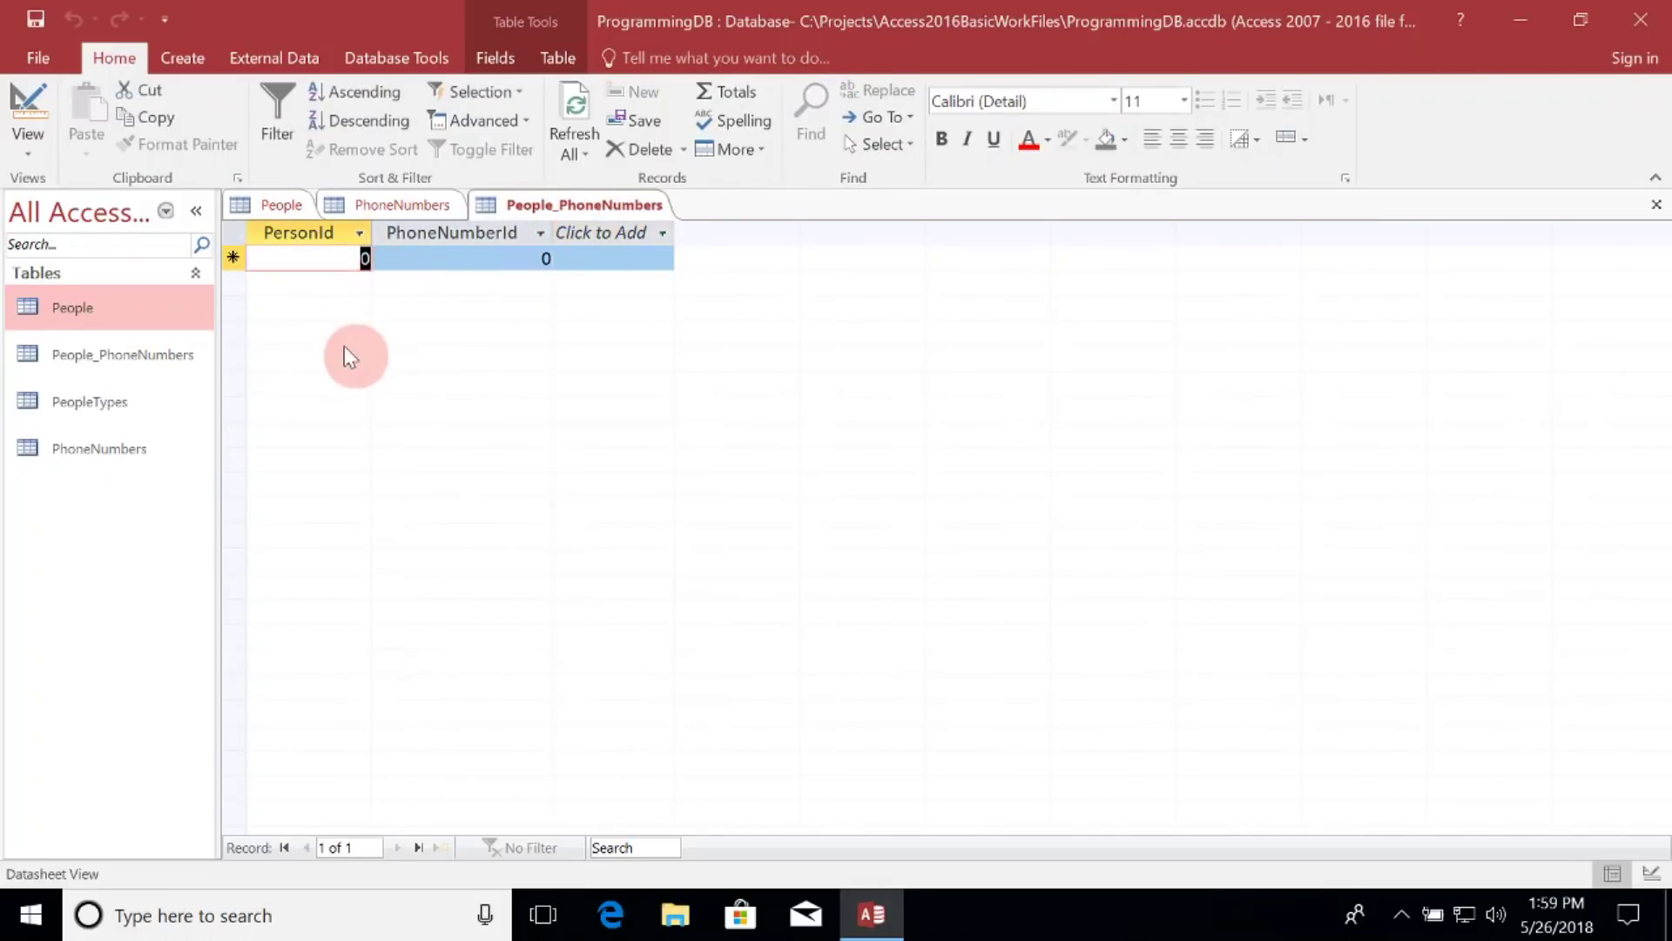
pyautogui.write('1')
pyautogui.click(544, 259)
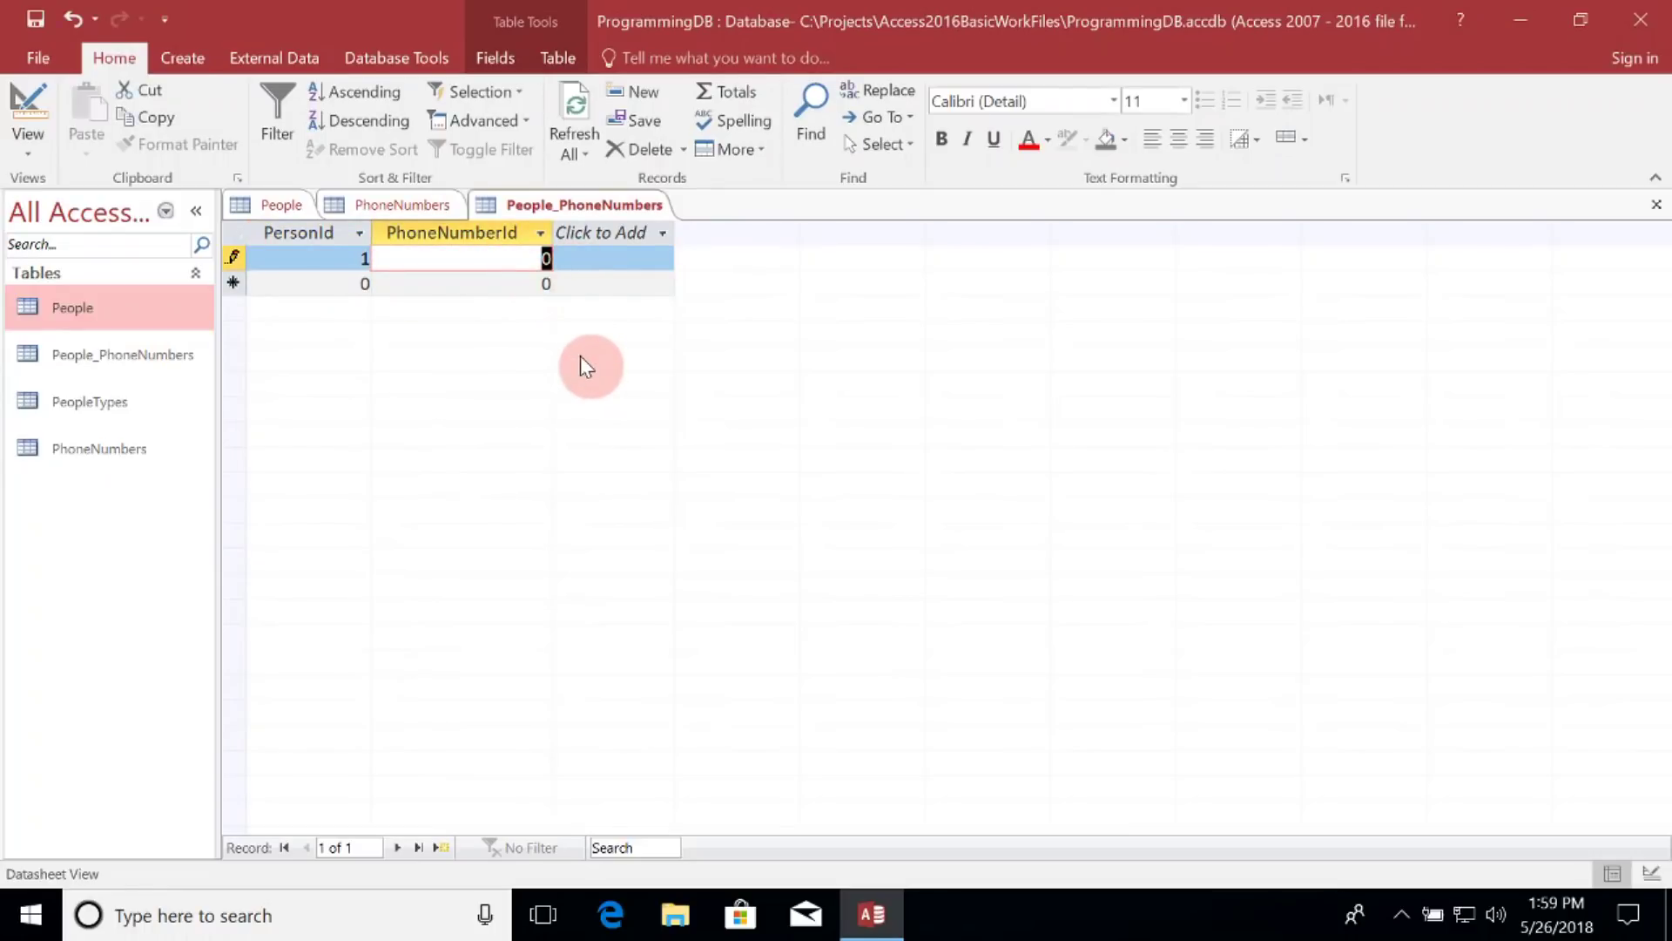
pyautogui.press('Delete')
pyautogui.click(392, 209)
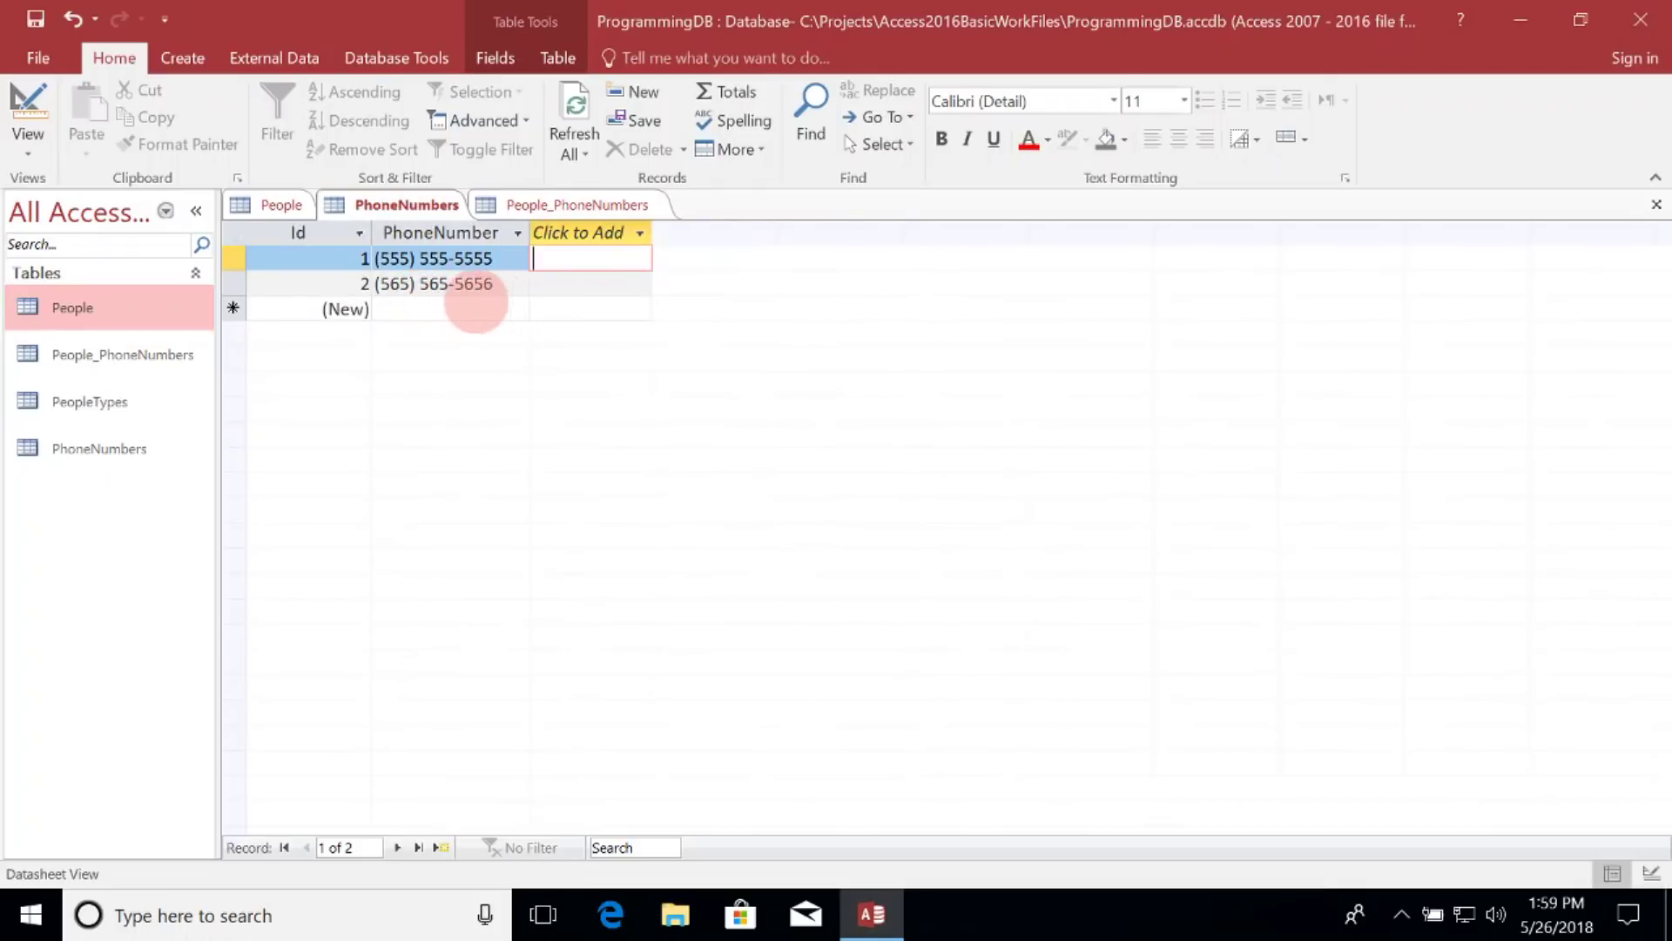
pyautogui.click(558, 206)
pyautogui.write('2')
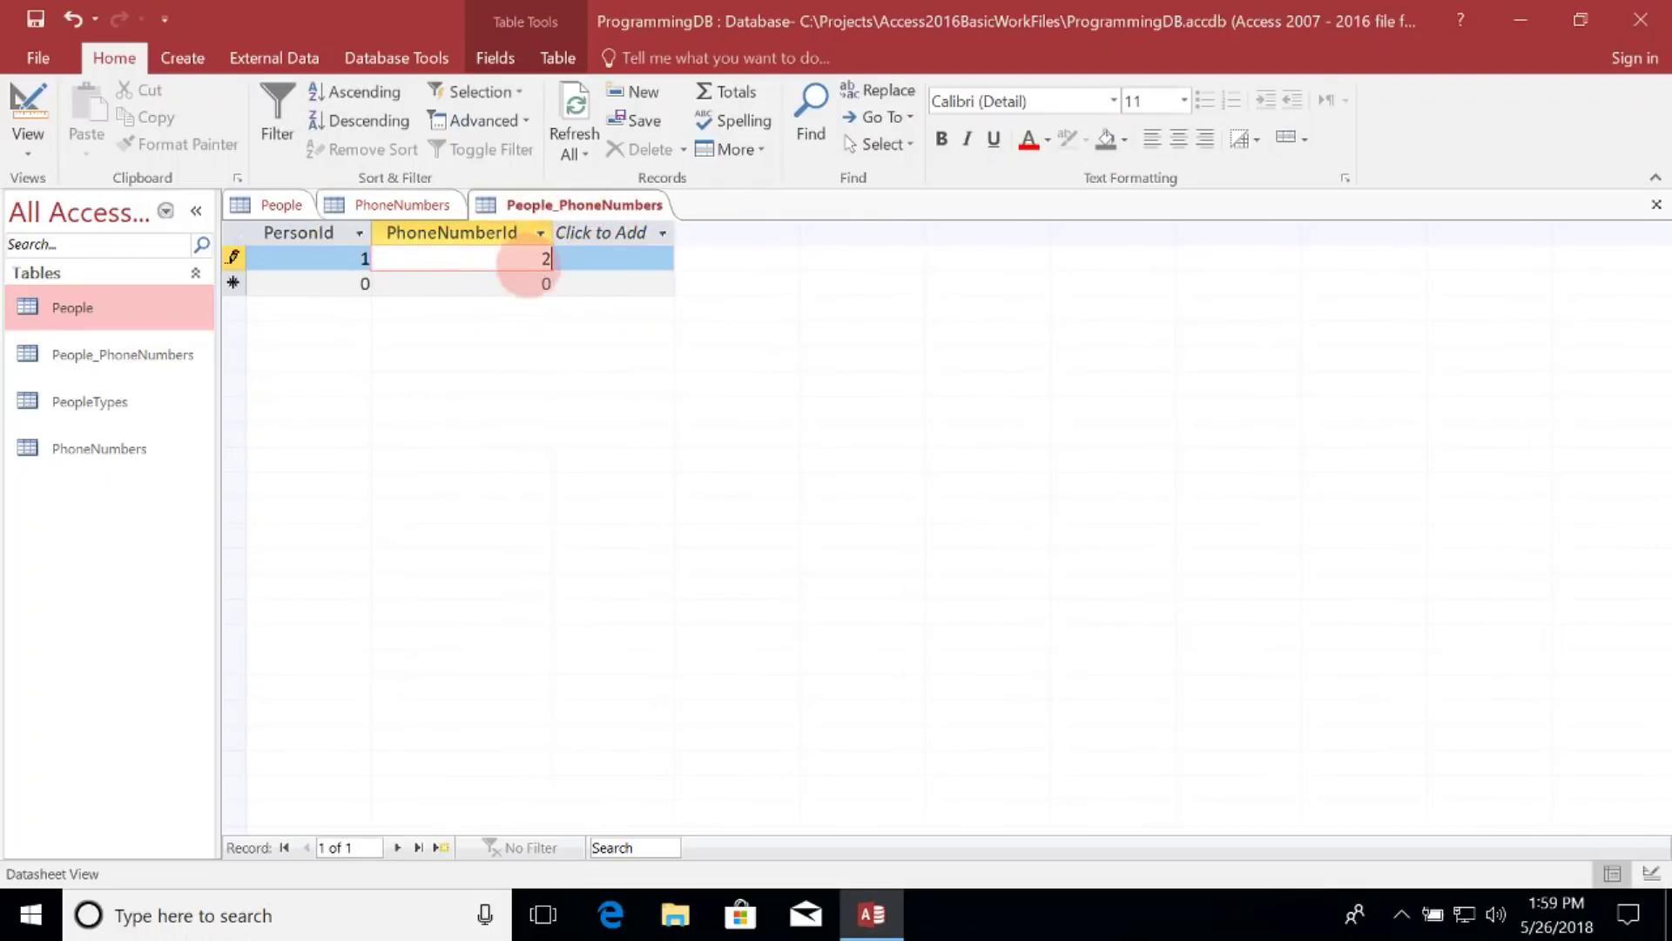
# Add a People_PhoneNumbers record with PersonId 5 and PhoneNumberId 2, checking the person's ID in the People table
pyautogui.click(281, 207)
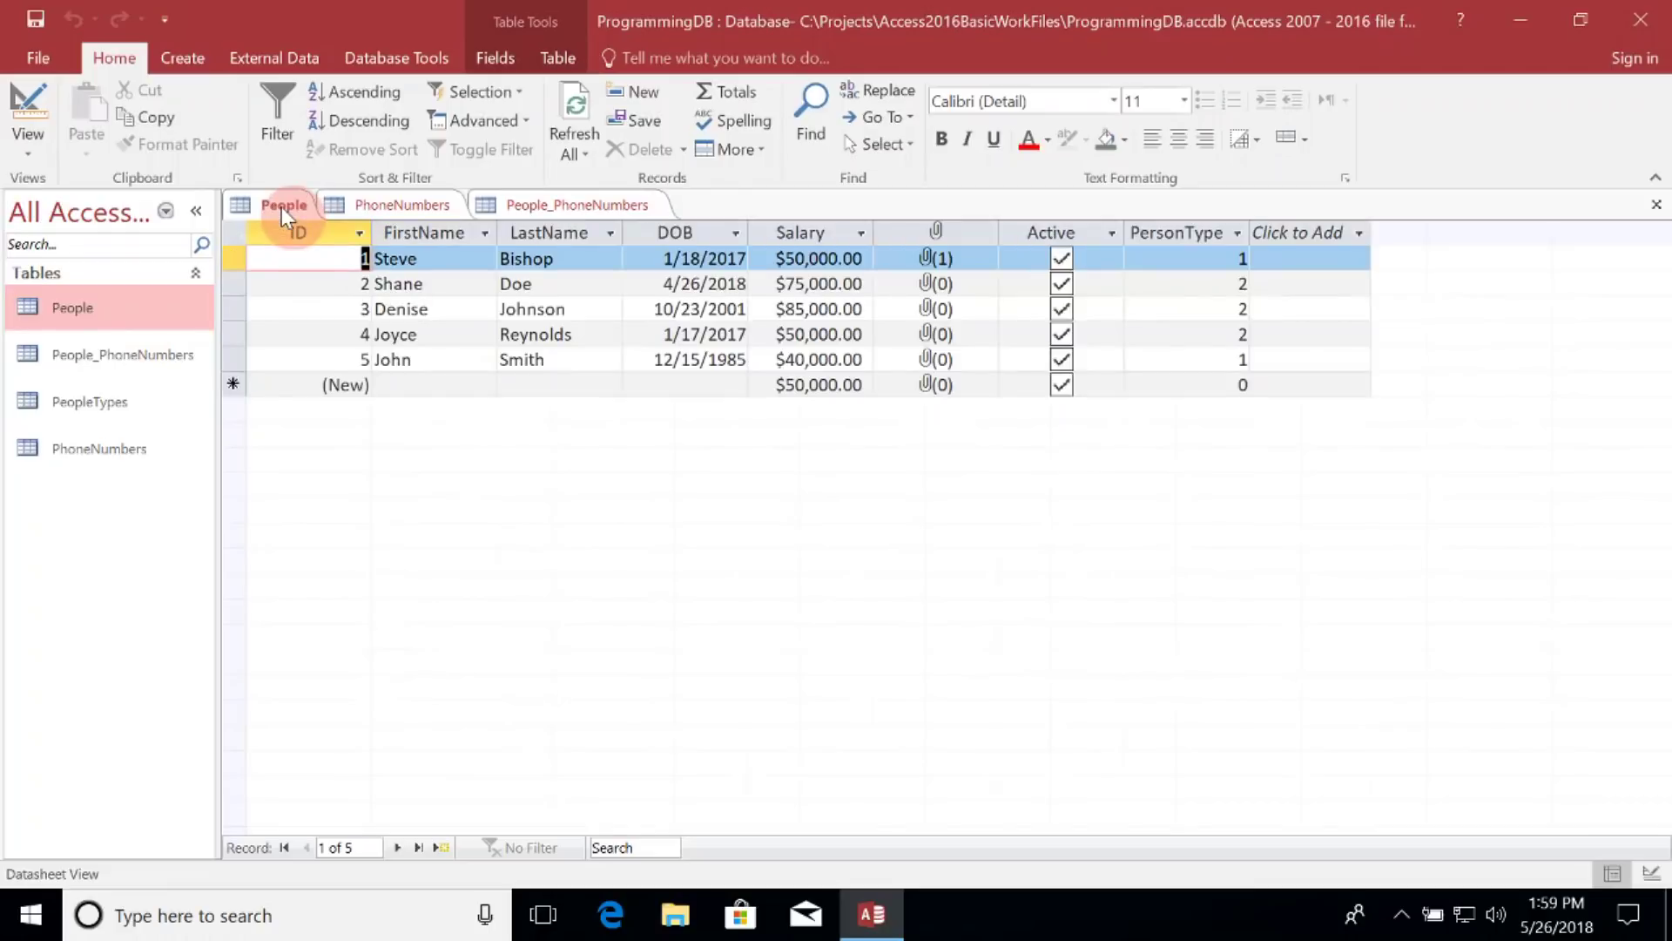
pyautogui.click(512, 207)
pyautogui.click(368, 286)
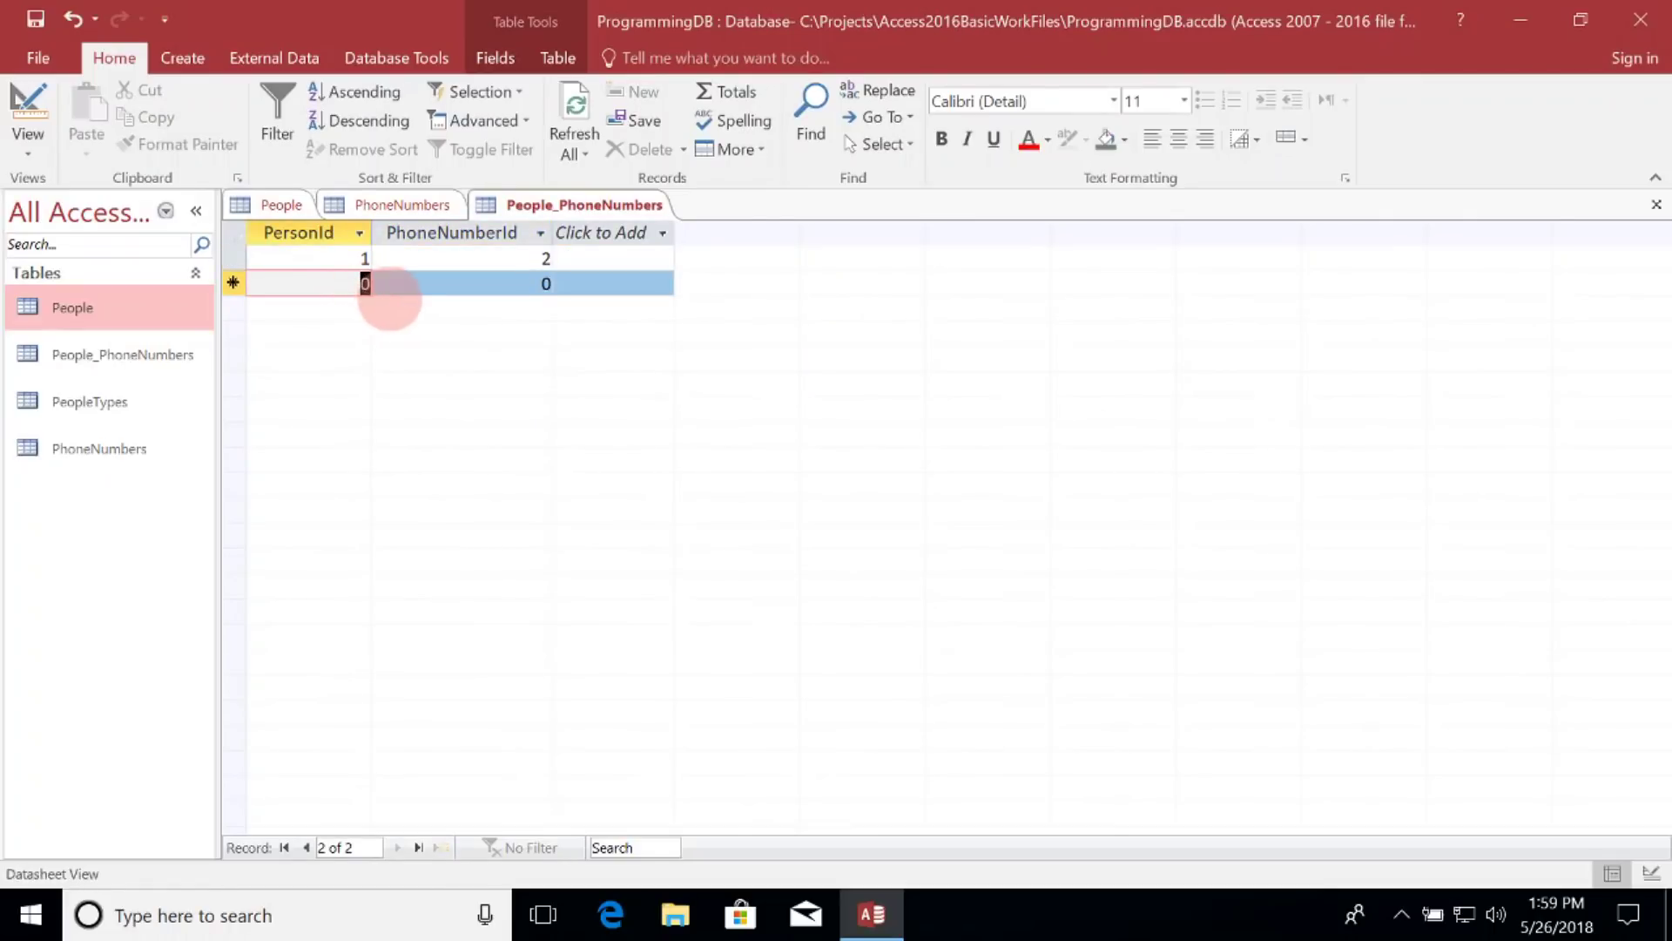
pyautogui.write('5')
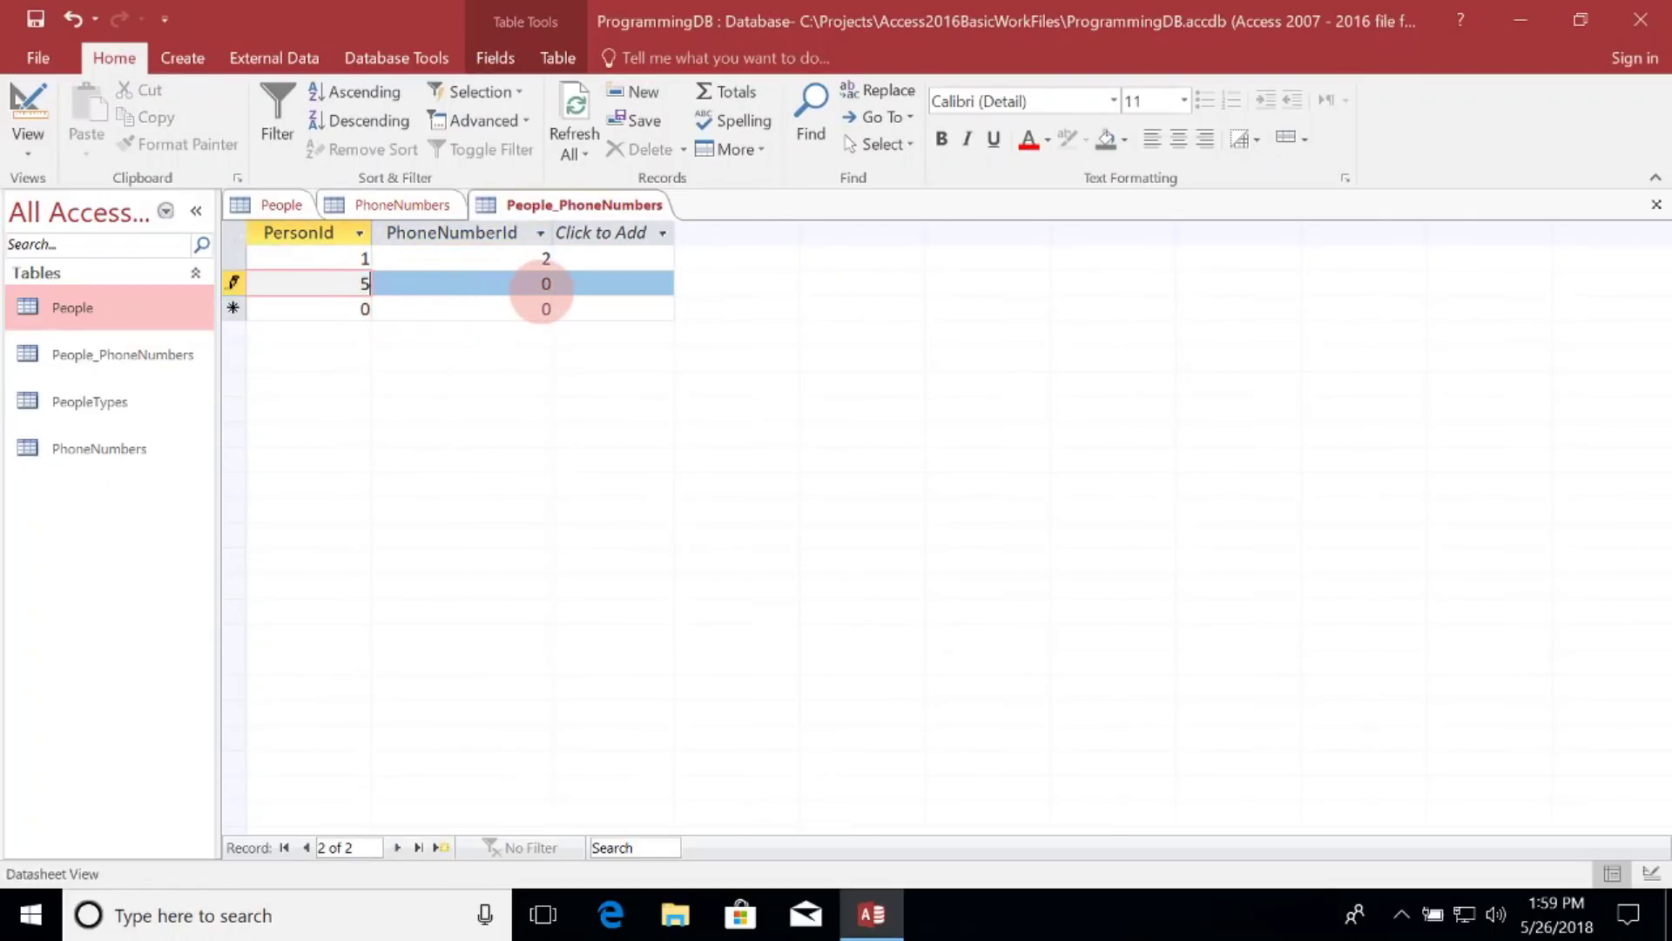
pyautogui.doubleClick(545, 284)
pyautogui.write('2')
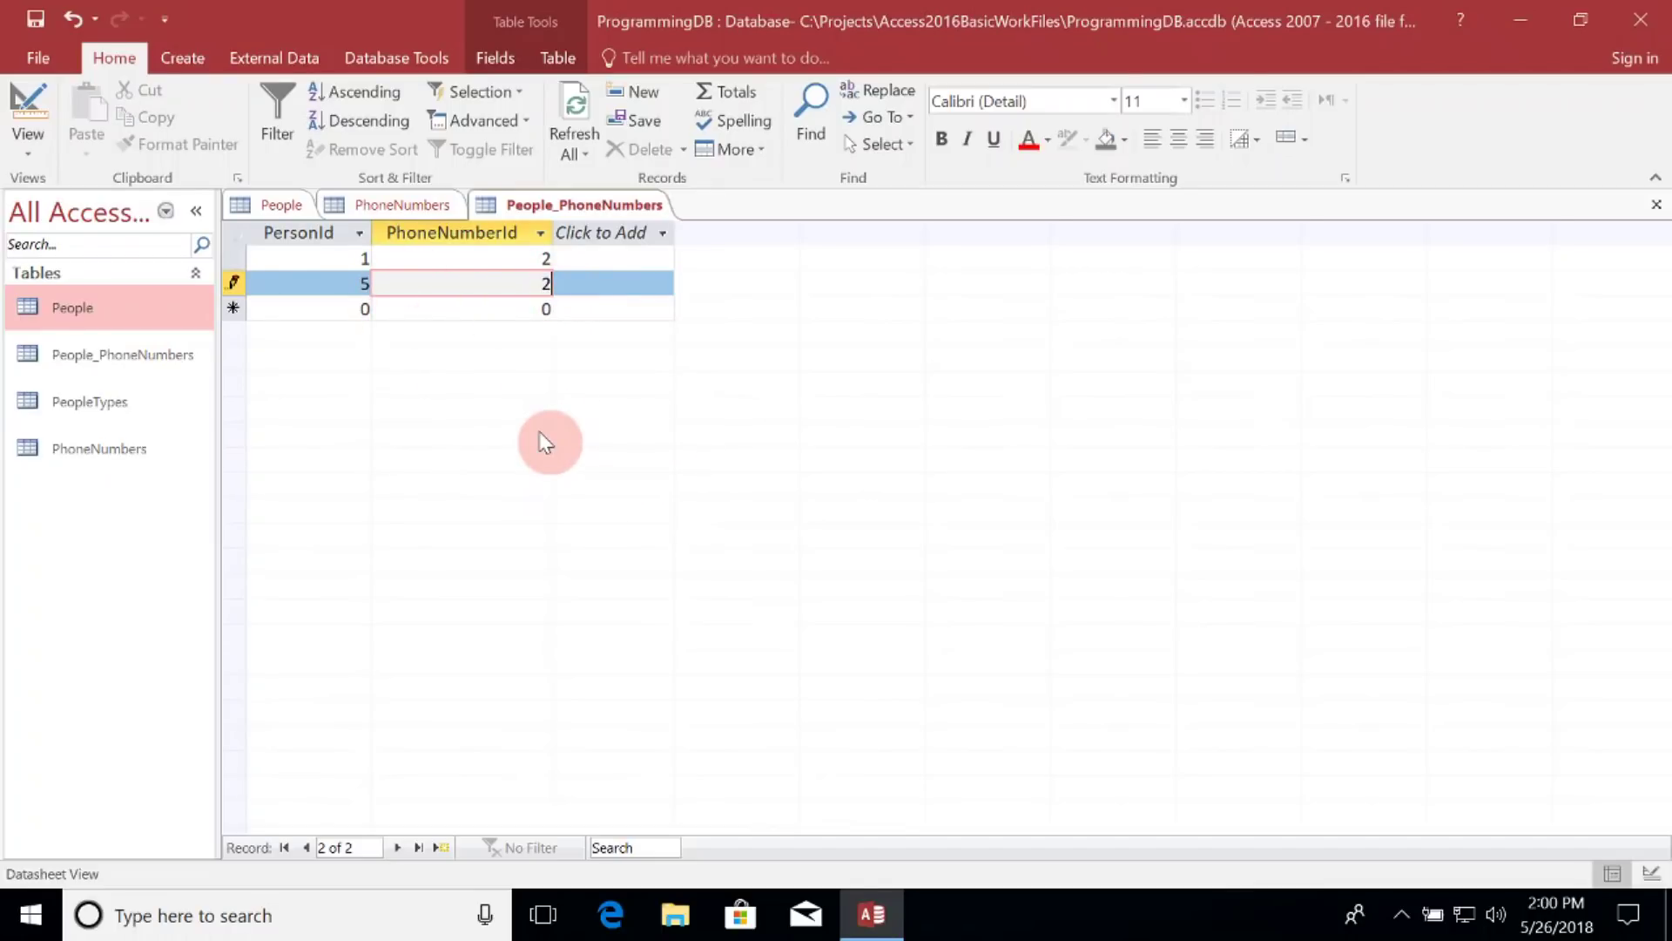
# Check the IDs in the People table and add a People_PhoneNumbers record with PersonId 3 and PhoneNumberId 1
pyautogui.click(282, 210)
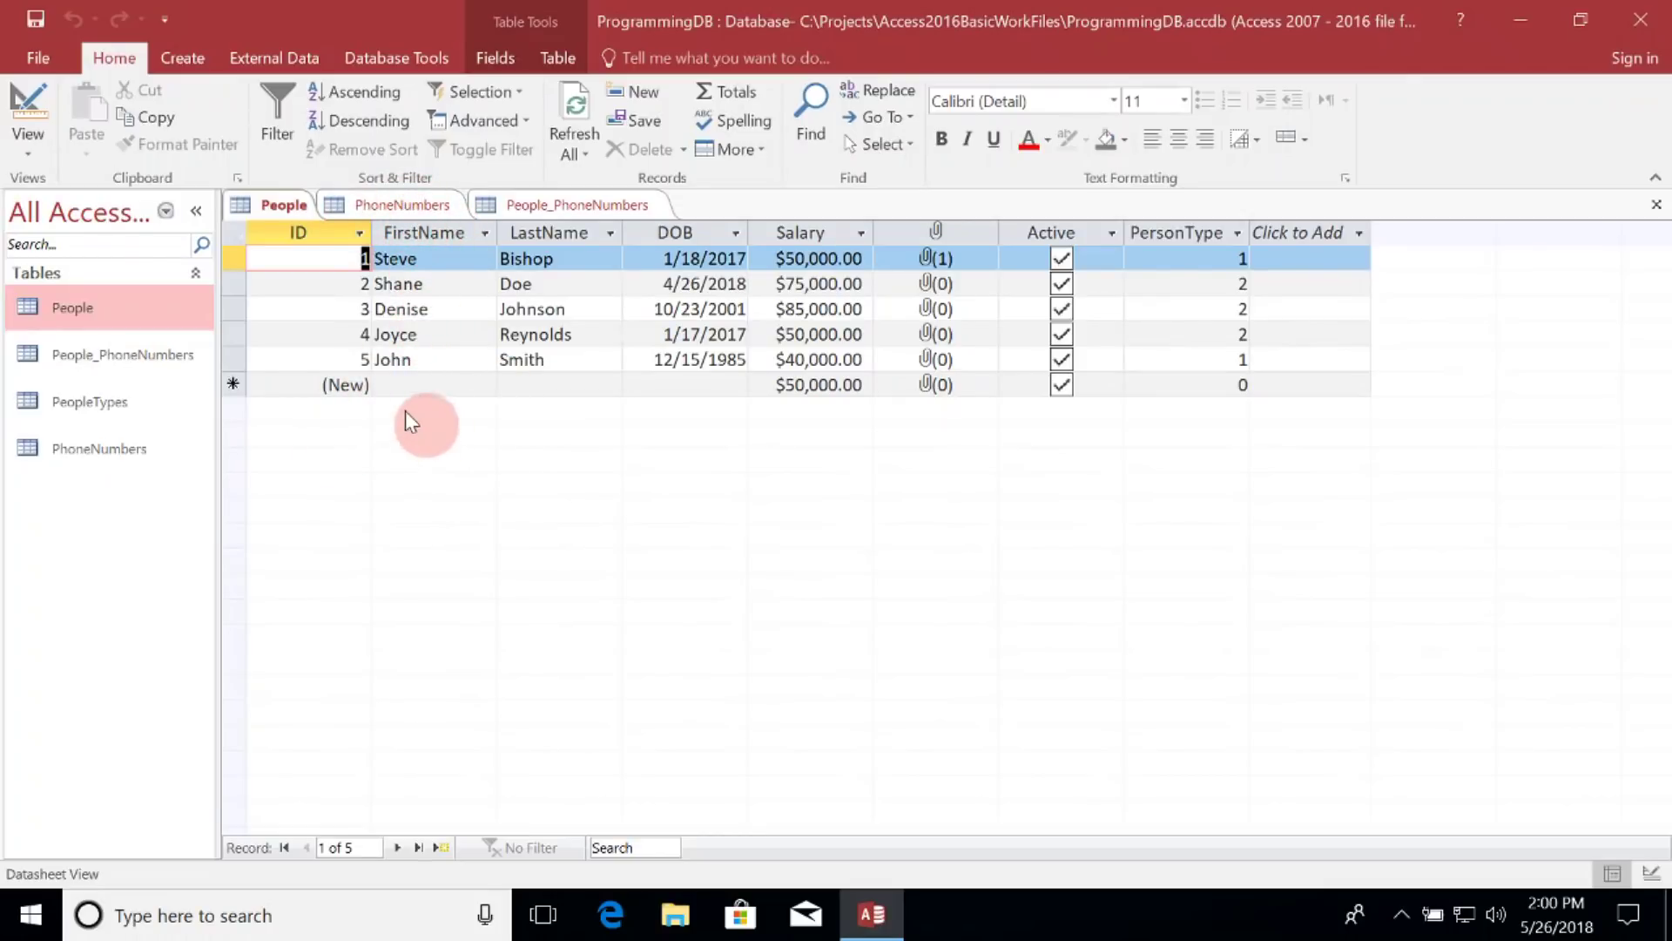
pyautogui.click(558, 204)
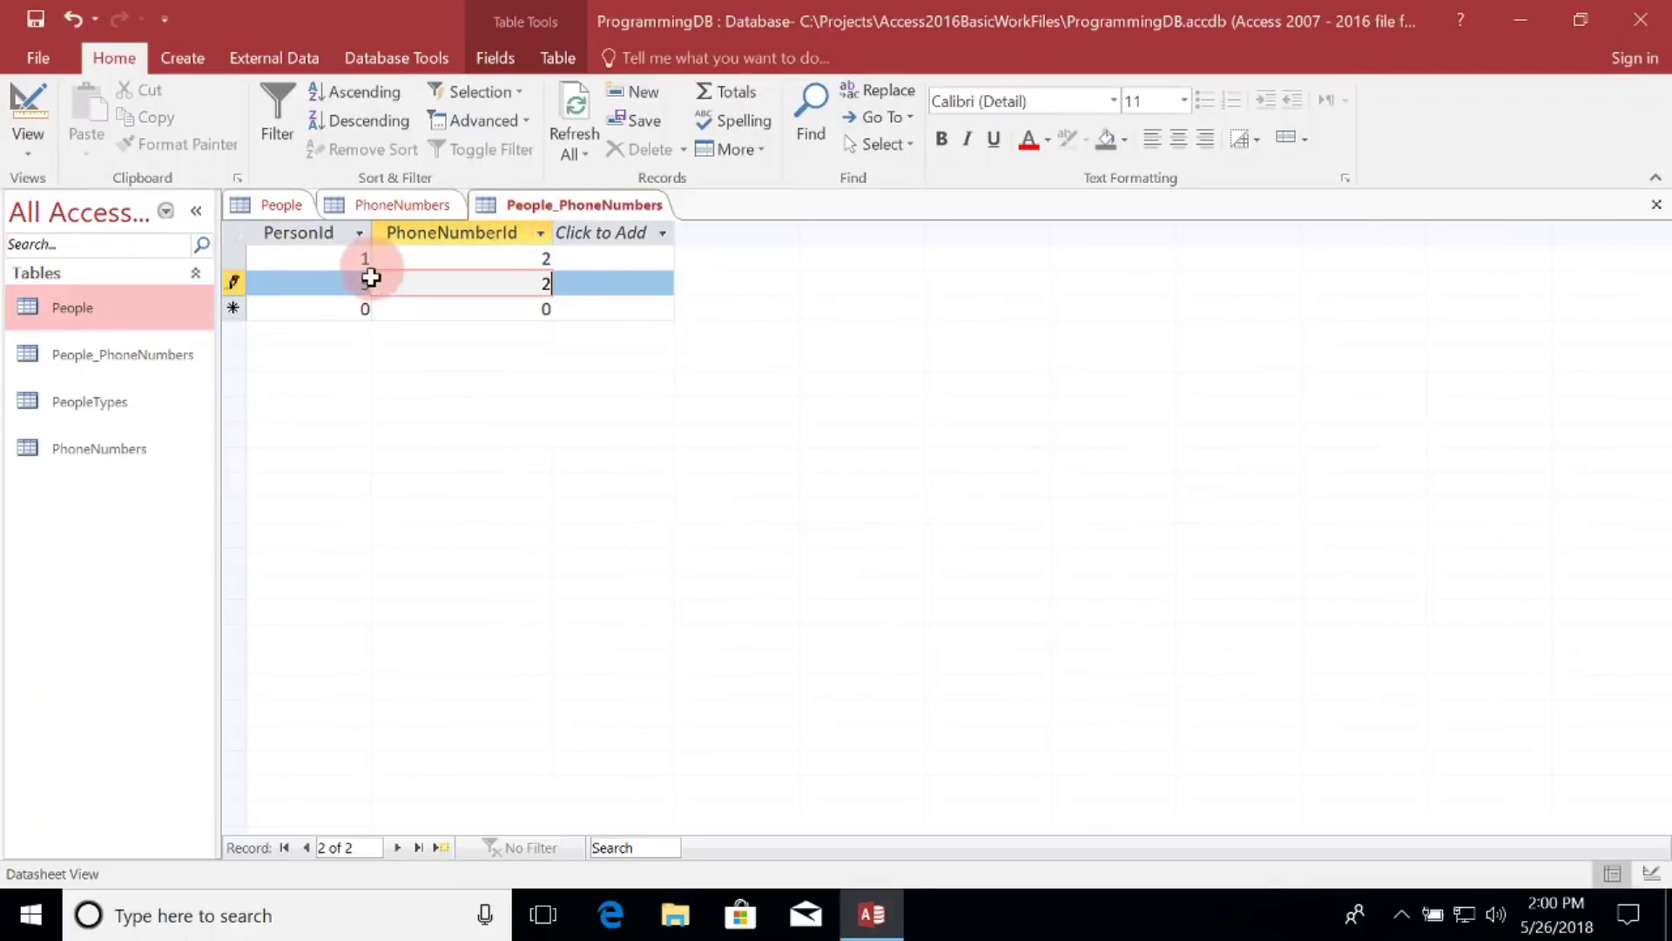
pyautogui.click(364, 308)
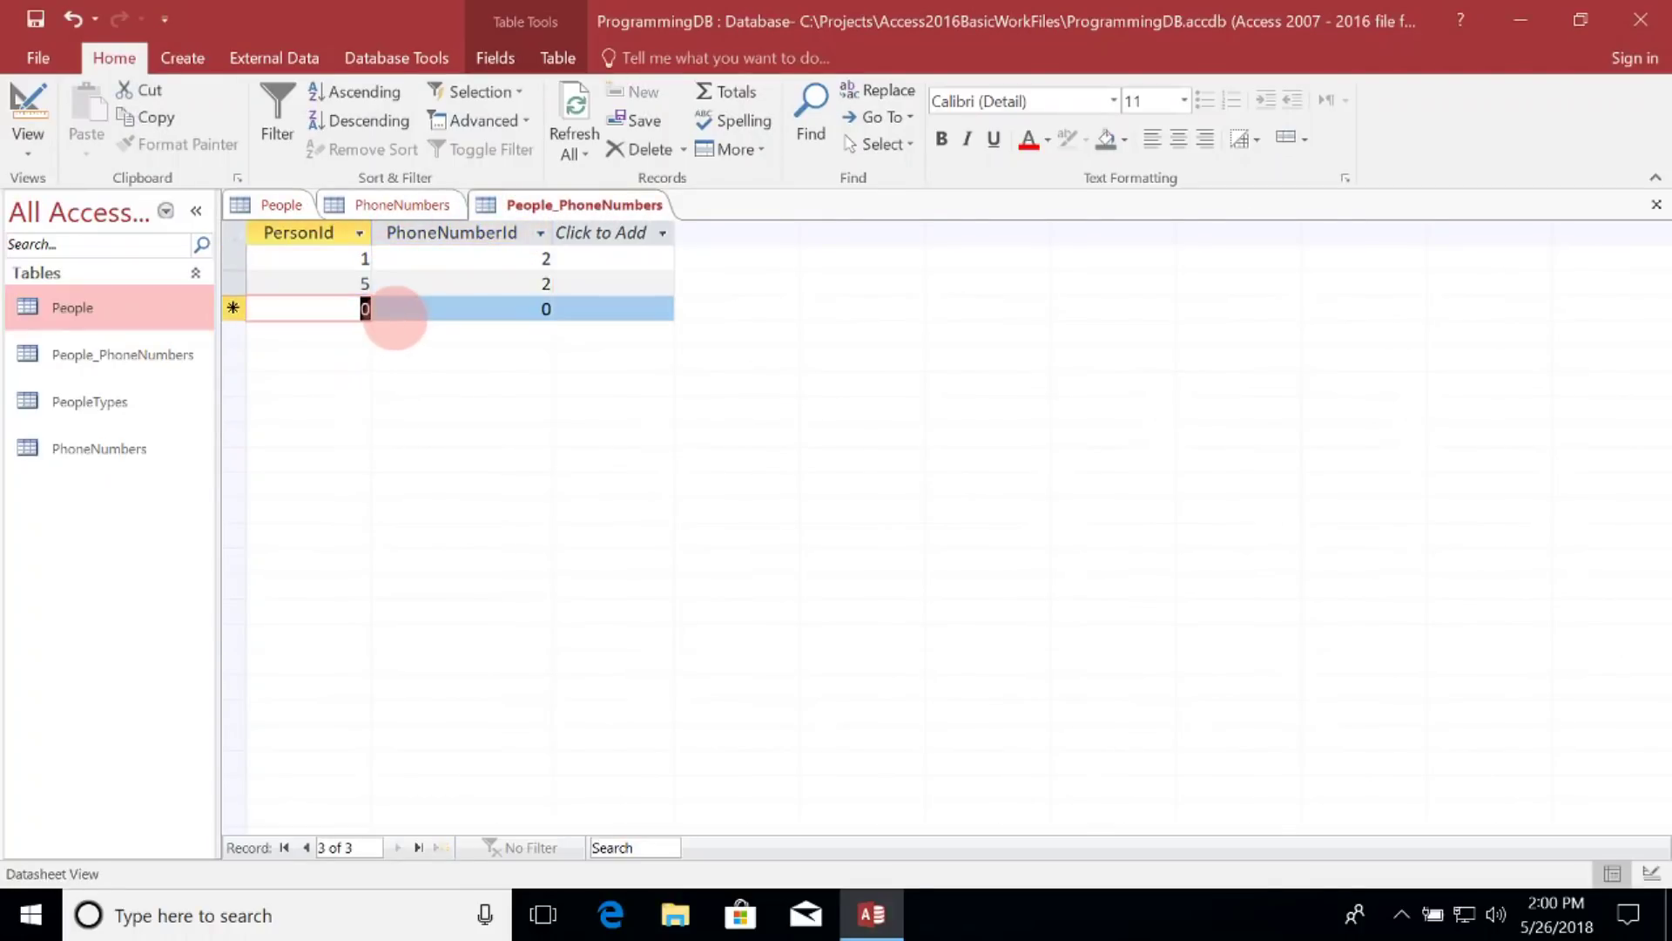
pyautogui.write('3')
pyautogui.press('Tab')
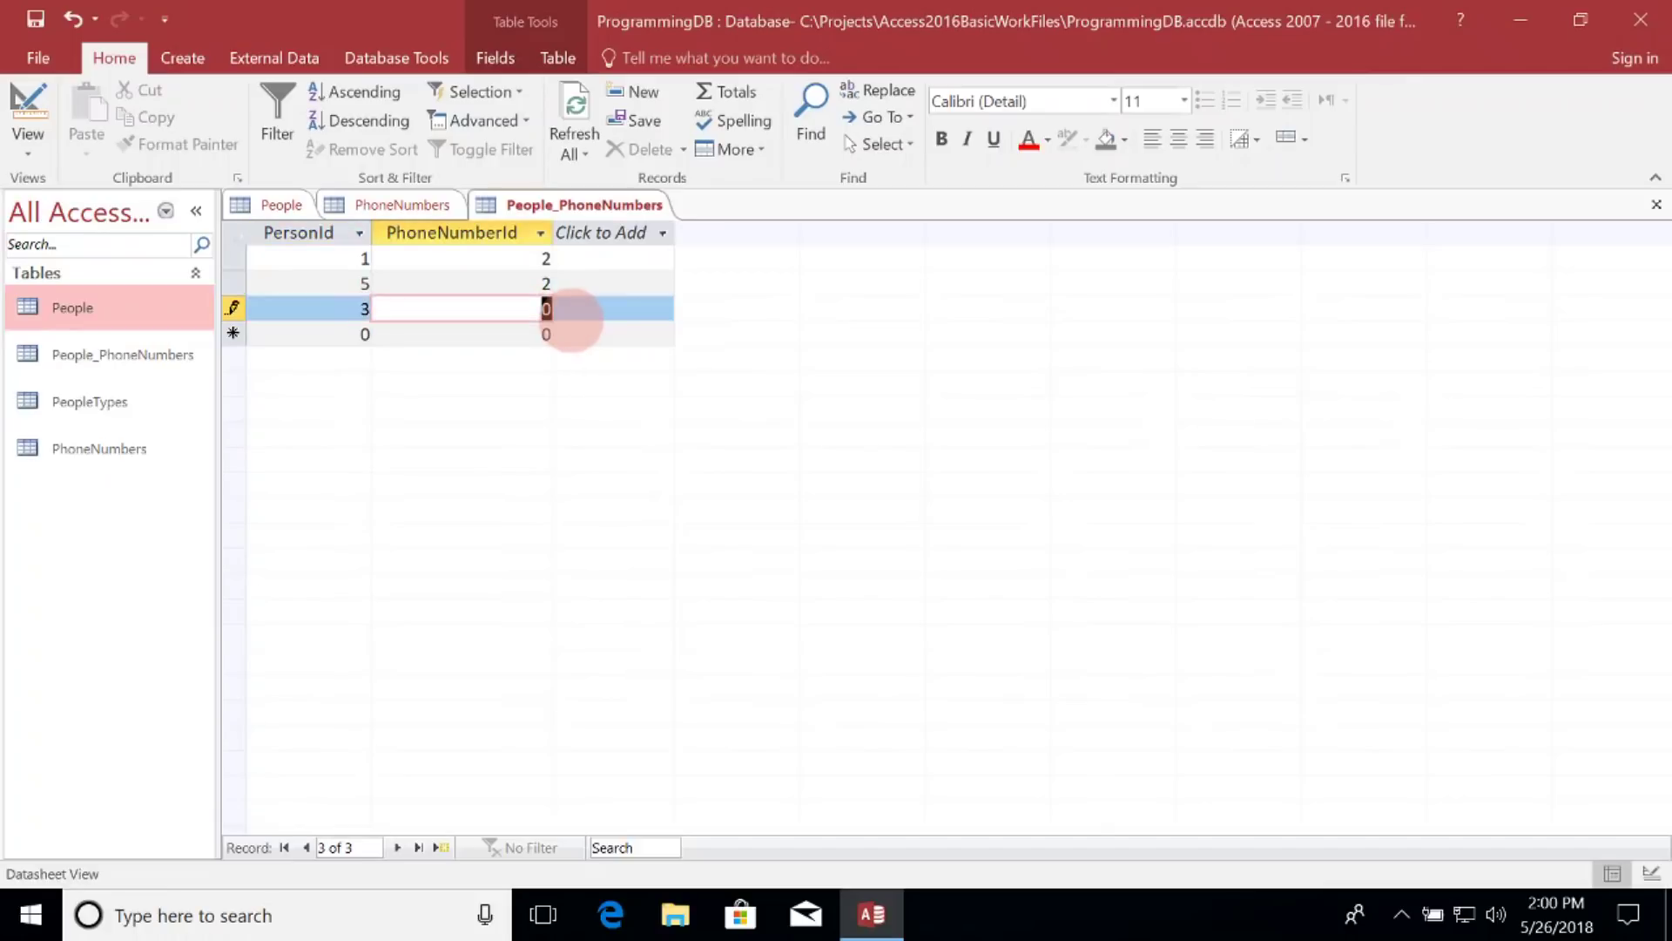
pyautogui.write('1')
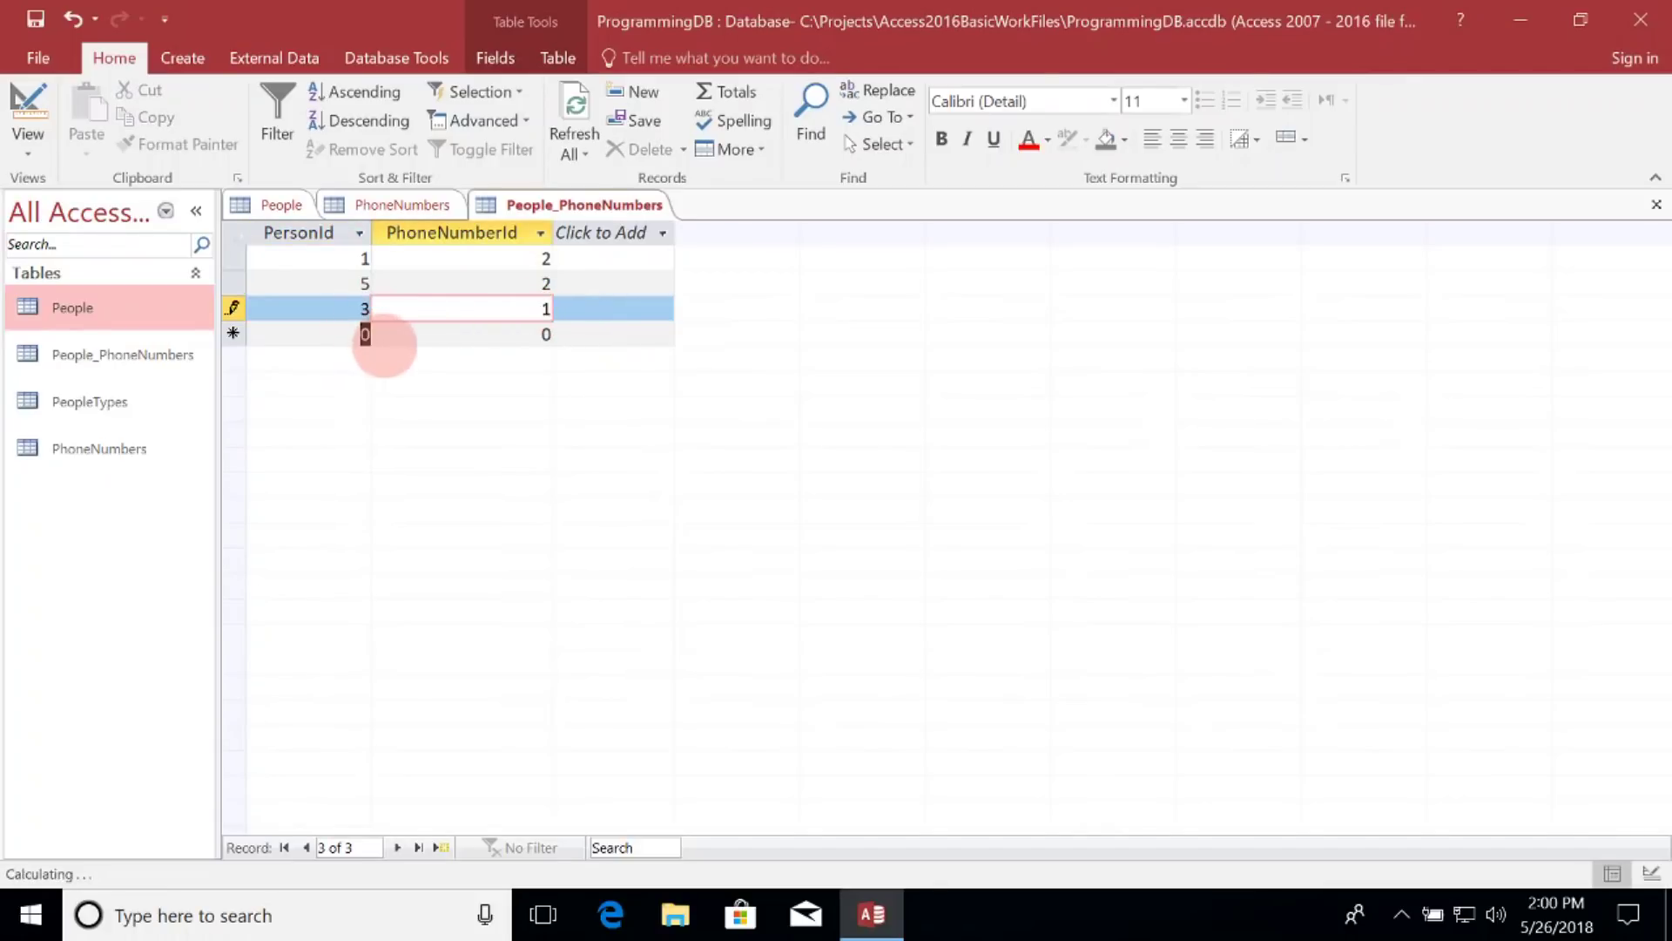
# Add a People_PhoneNumbers record with PersonId 5 and PhoneNumberId 1, and review the ID pairings against the People table
pyautogui.click(365, 334)
pyautogui.write('5')
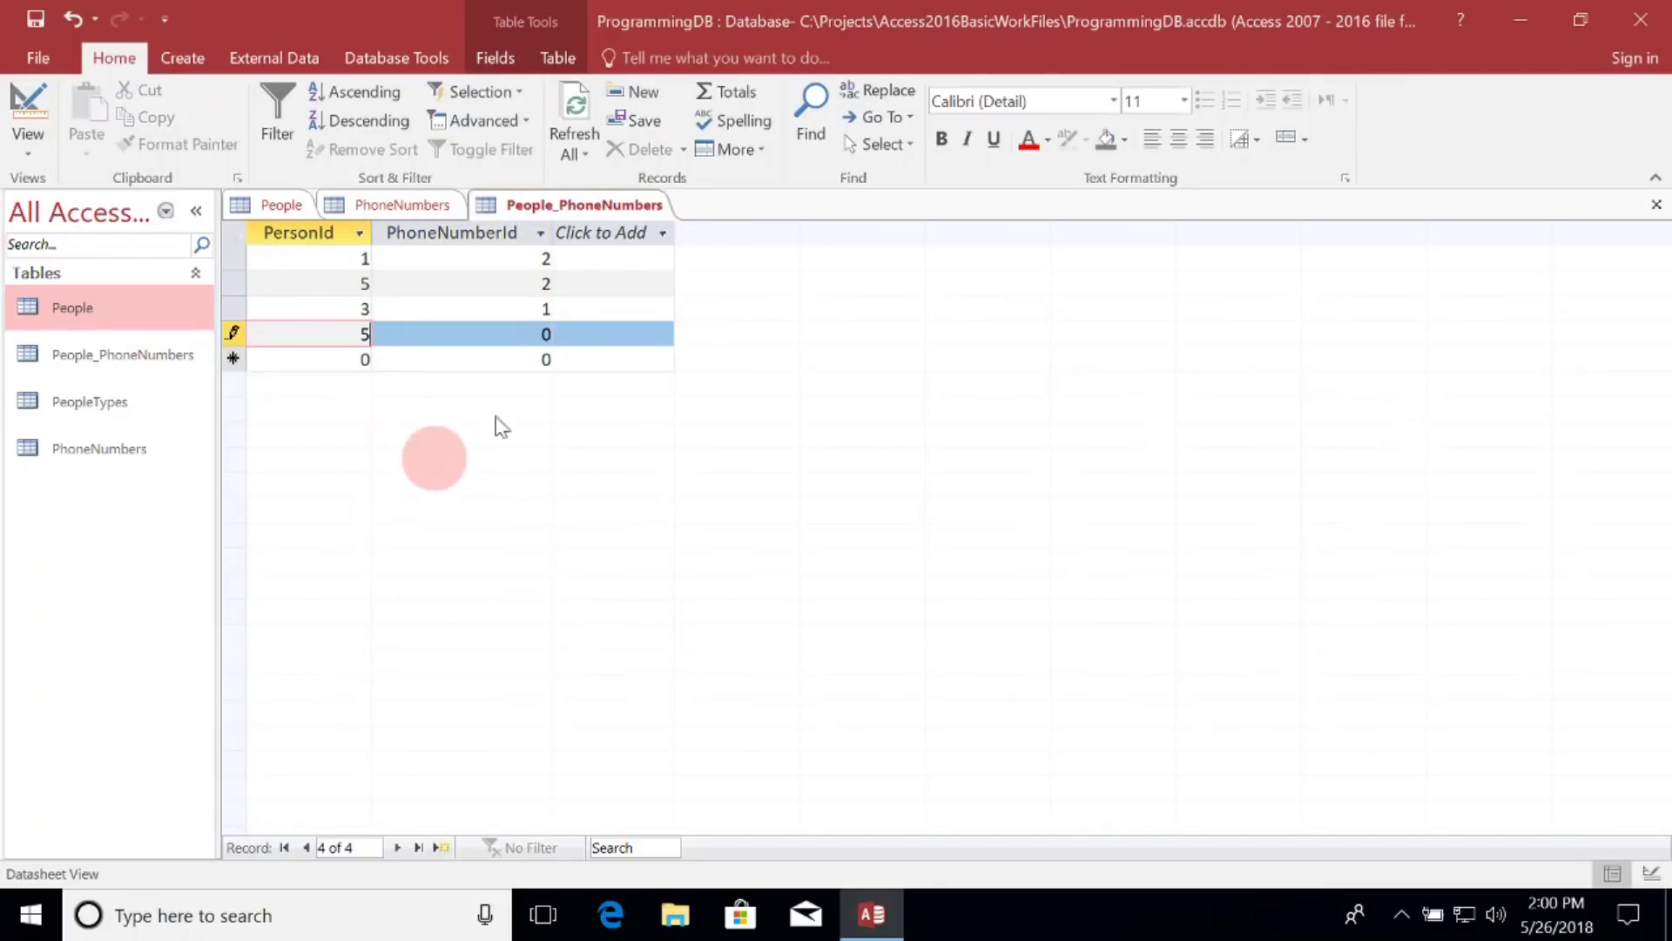
pyautogui.press('Tab')
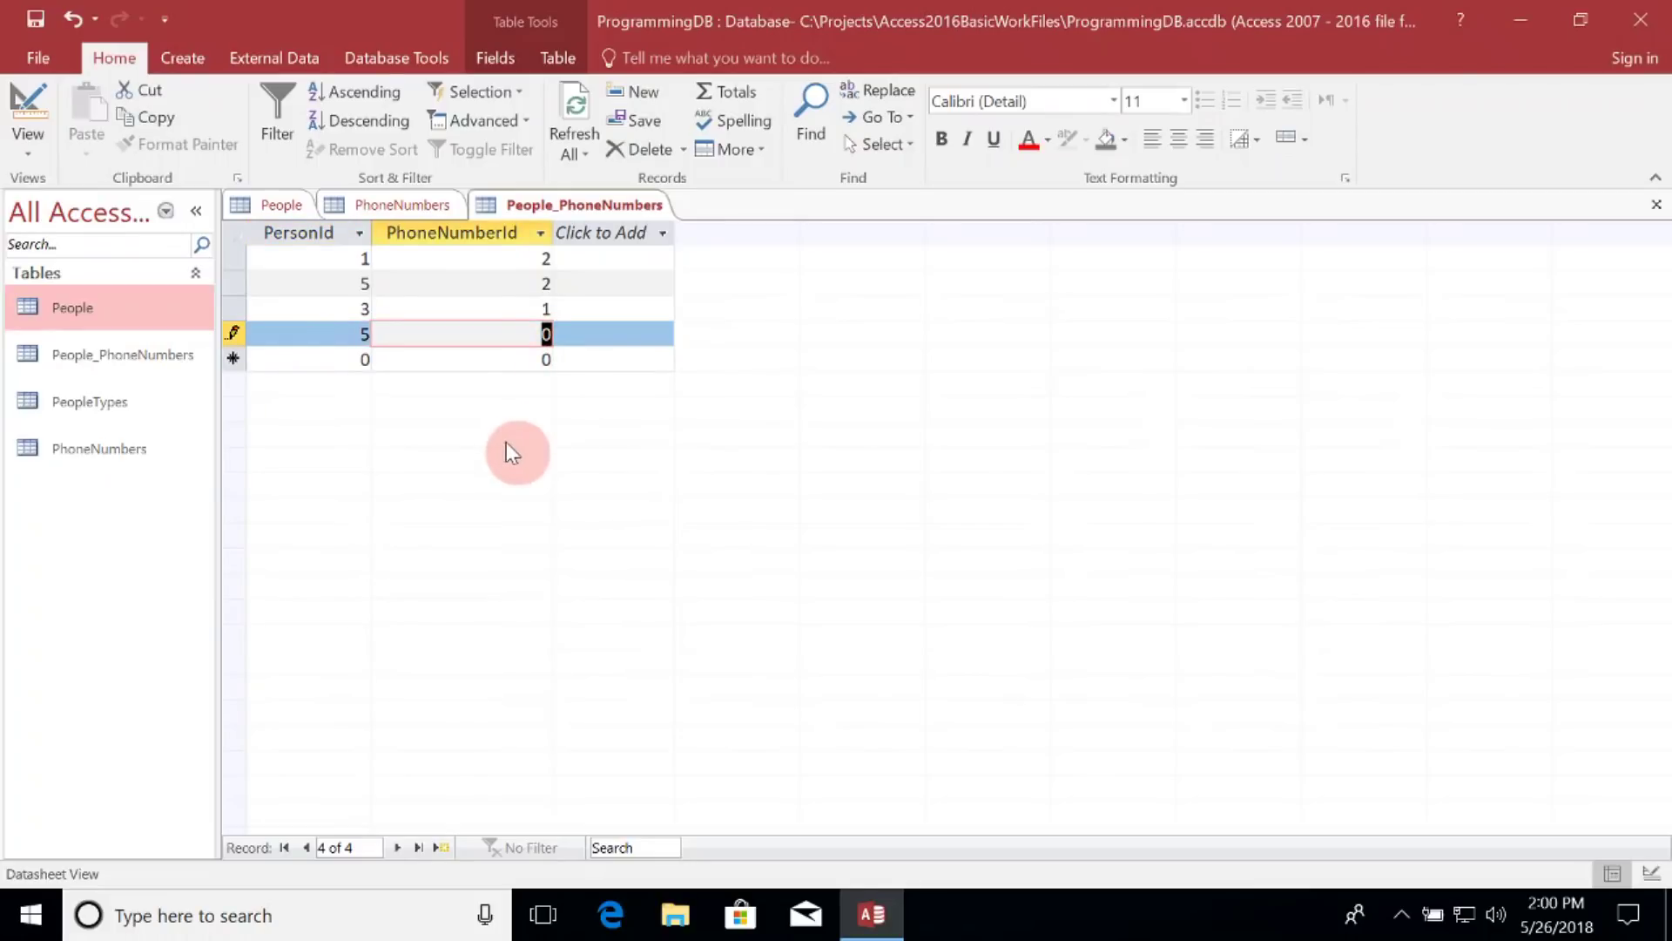
pyautogui.write('1')
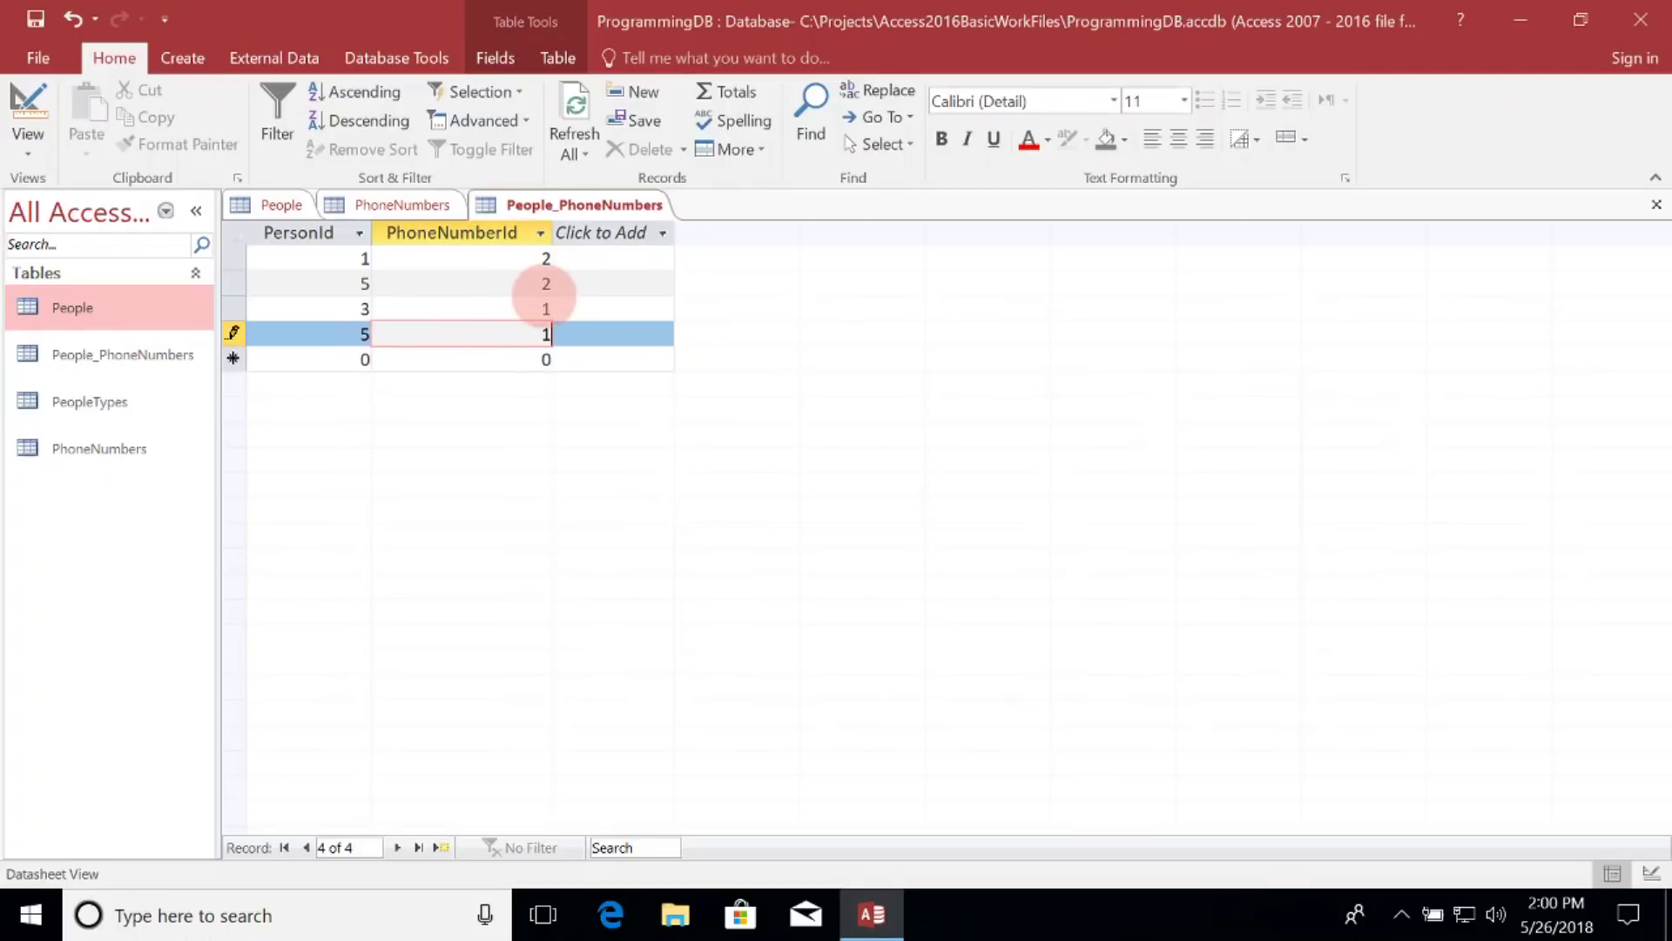
pyautogui.doubleClick(546, 284)
pyautogui.doubleClick(546, 334)
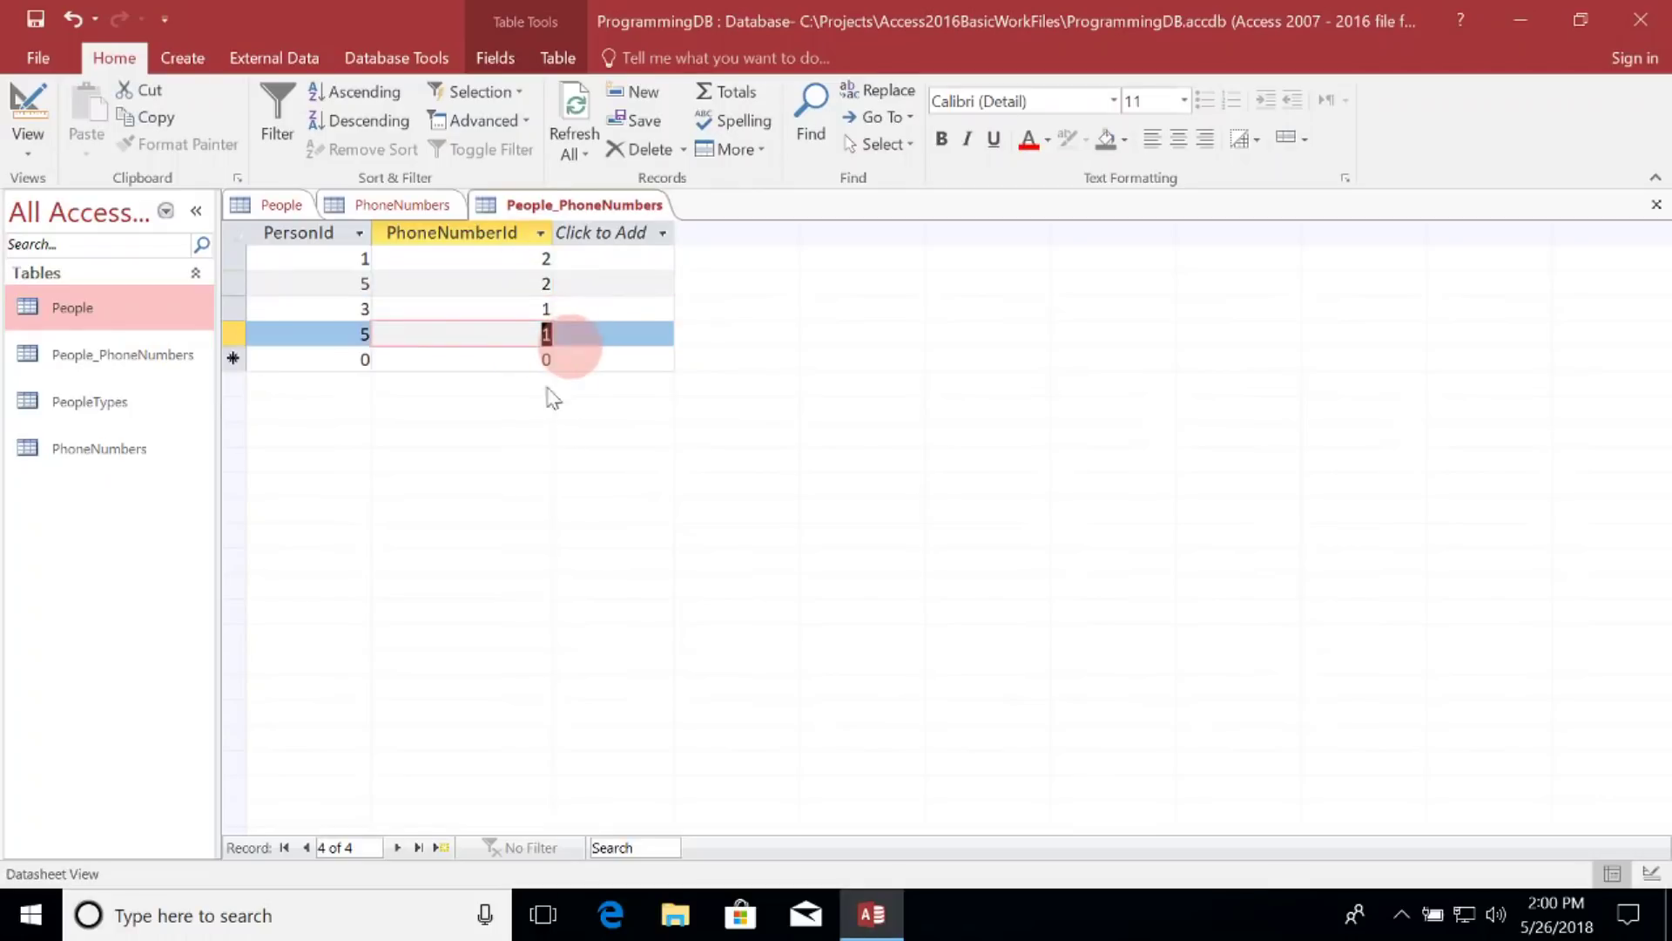
pyautogui.doubleClick(370, 259)
pyautogui.doubleClick(551, 263)
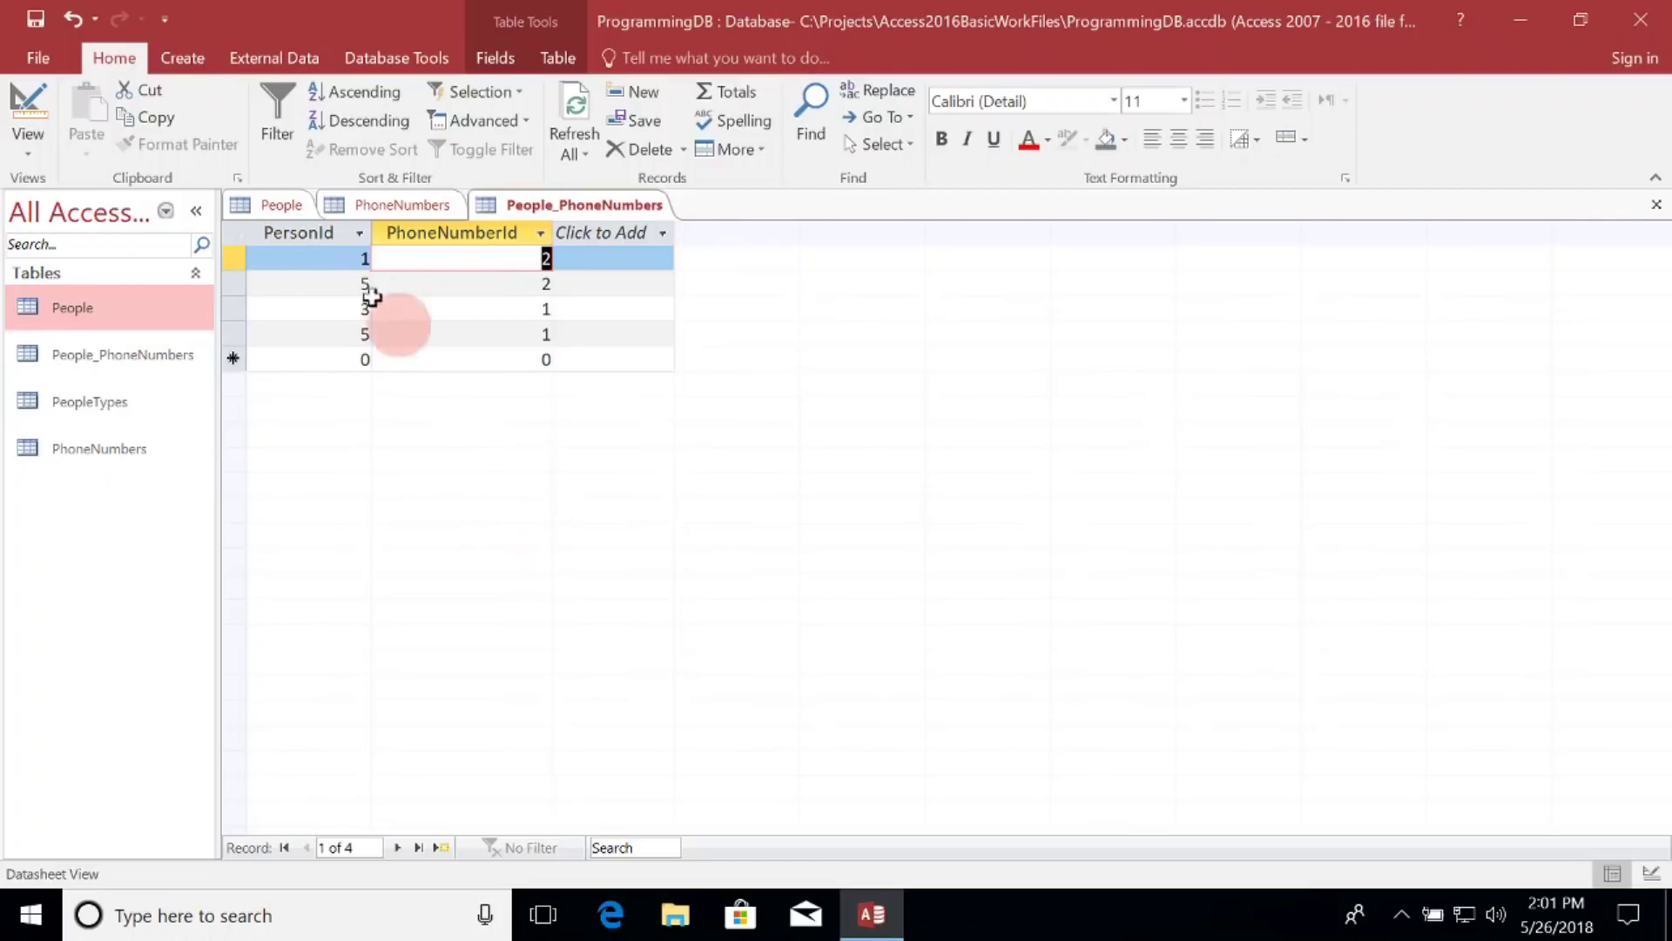
pyautogui.click(268, 206)
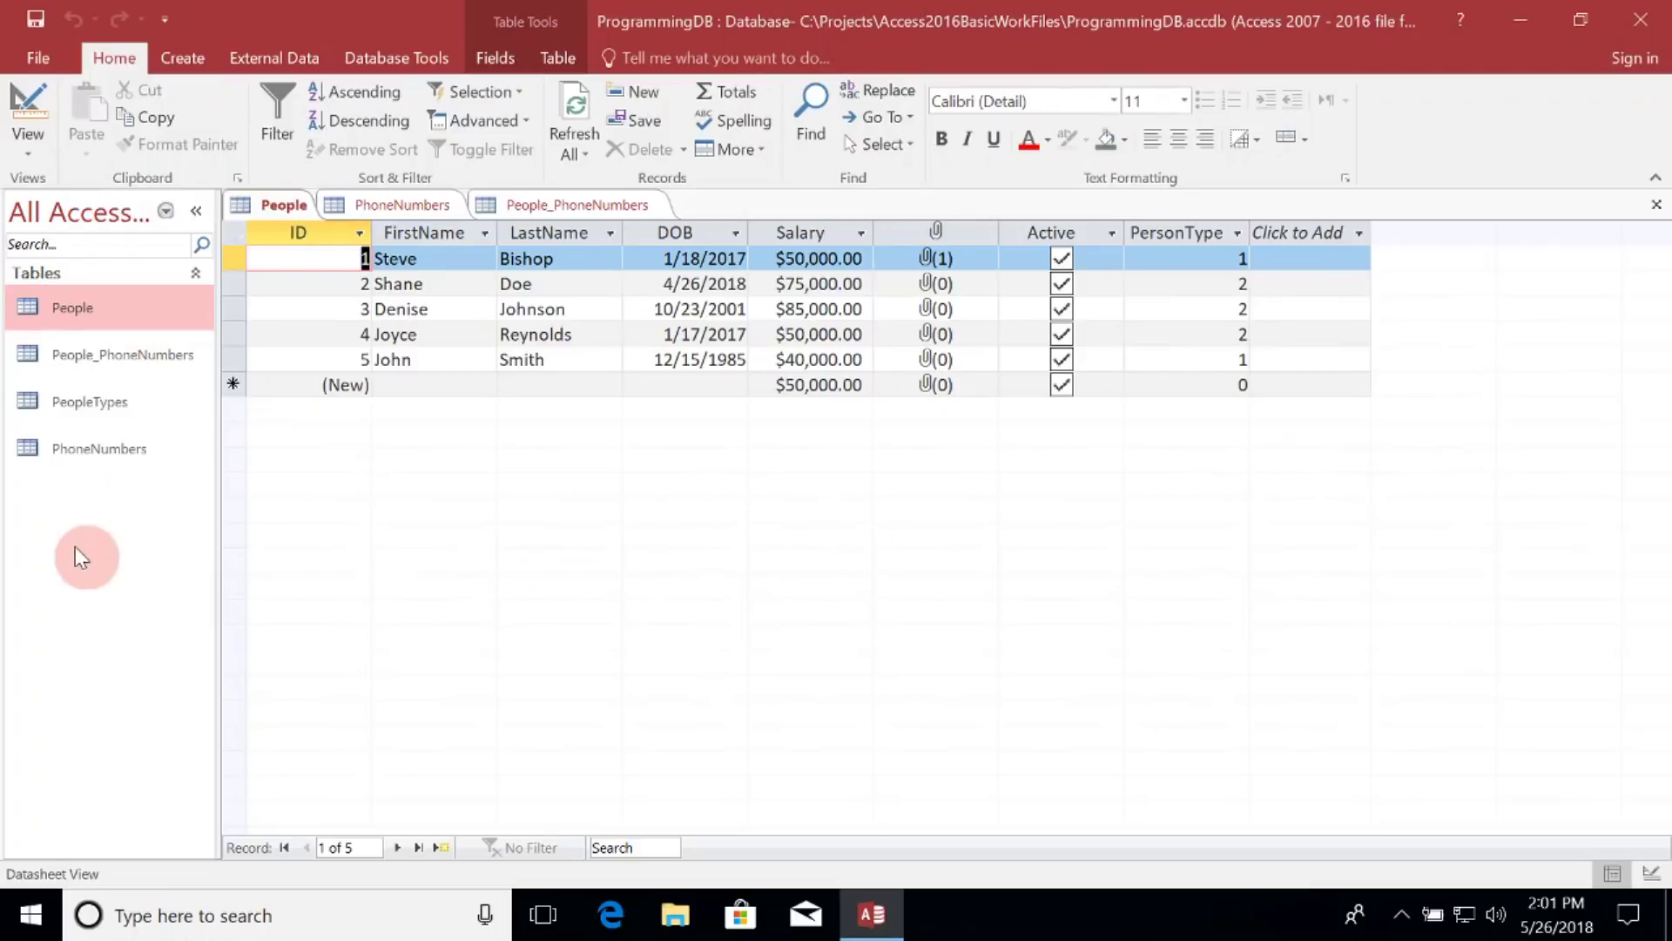
# Create a new table in Design view with an AutoNumber field named Id and make it the primary key
pyautogui.click(196, 59)
pyautogui.click(169, 137)
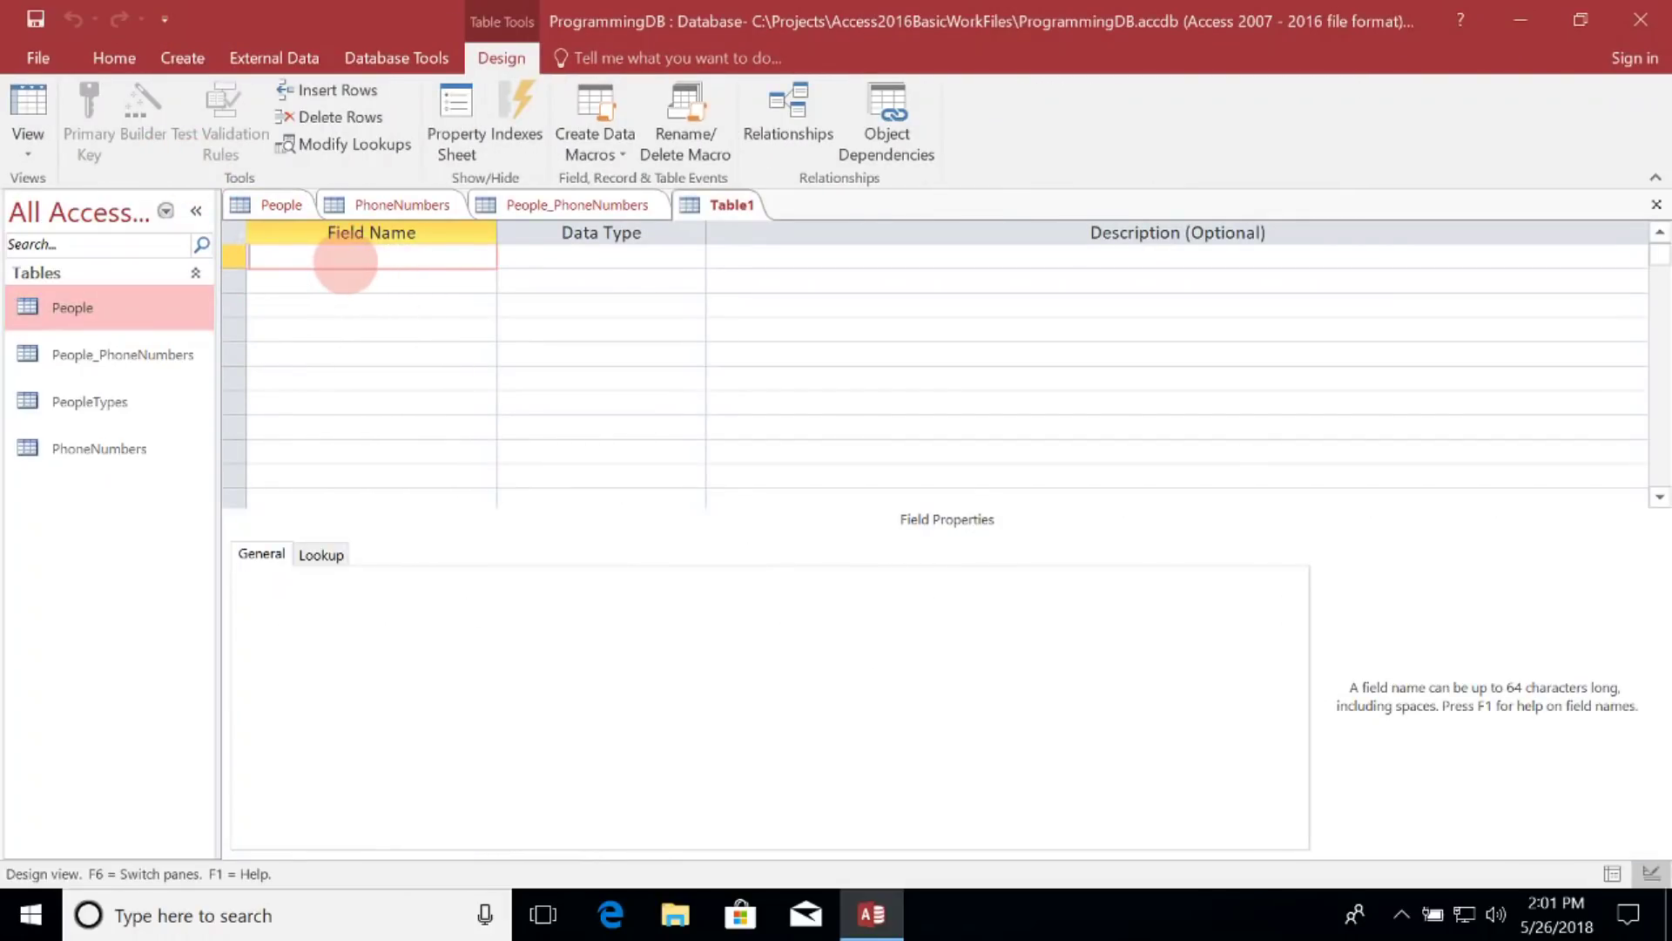
pyautogui.write('Id')
pyautogui.press('Tab')
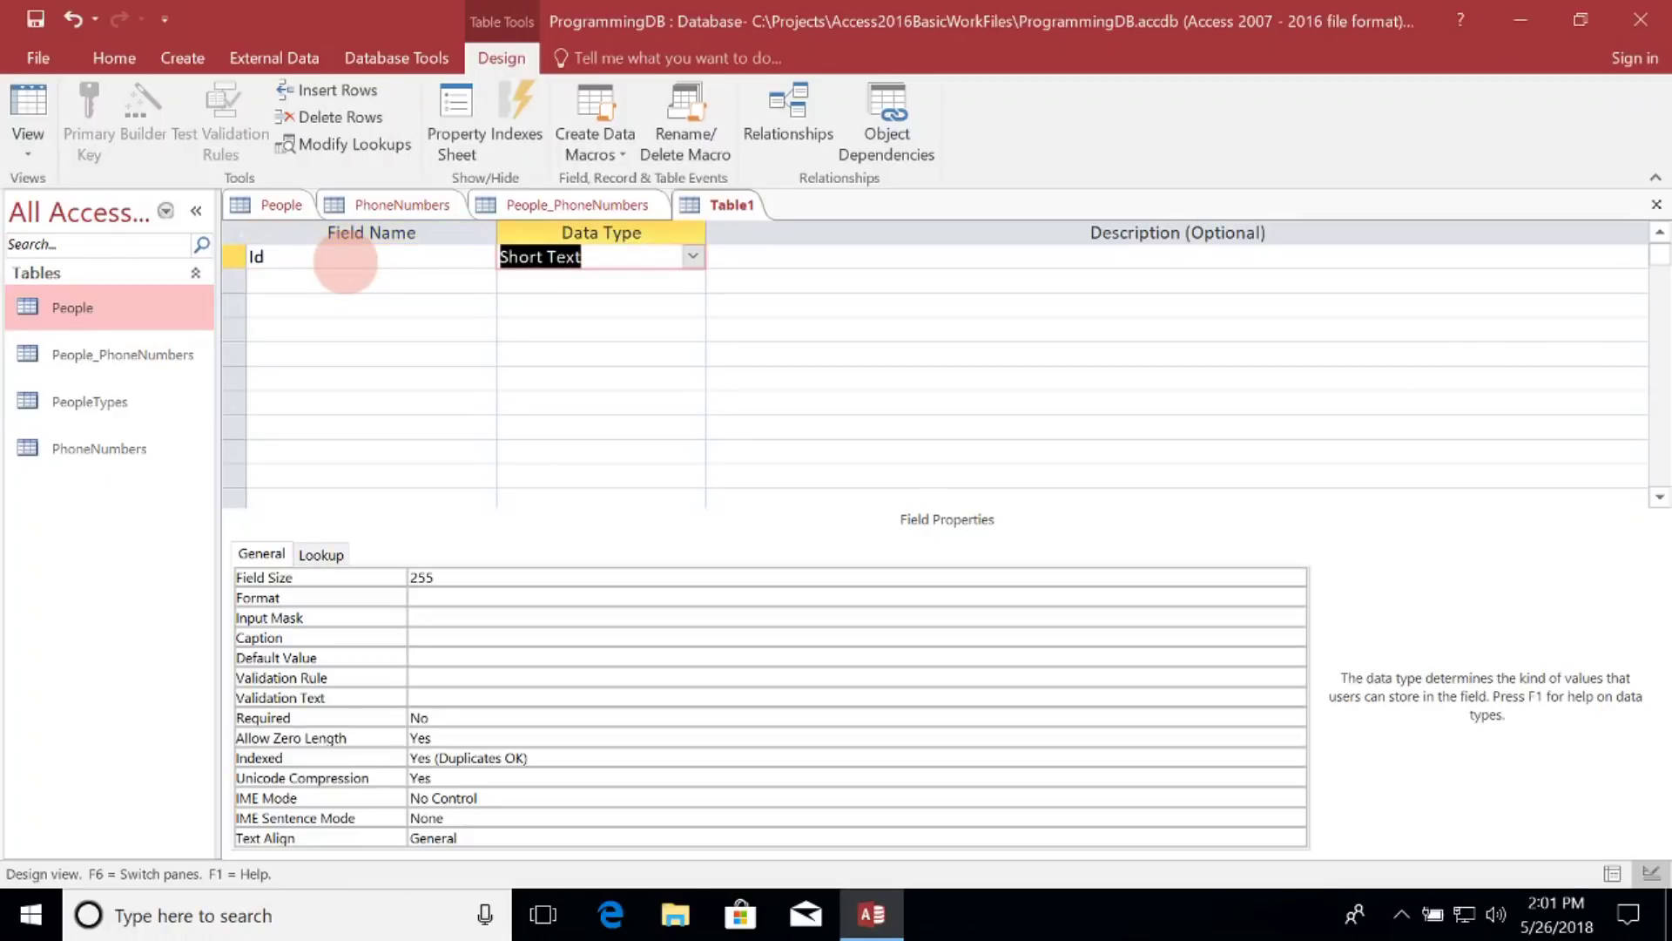
pyautogui.write('autoNumber')
pyautogui.press('Tab')
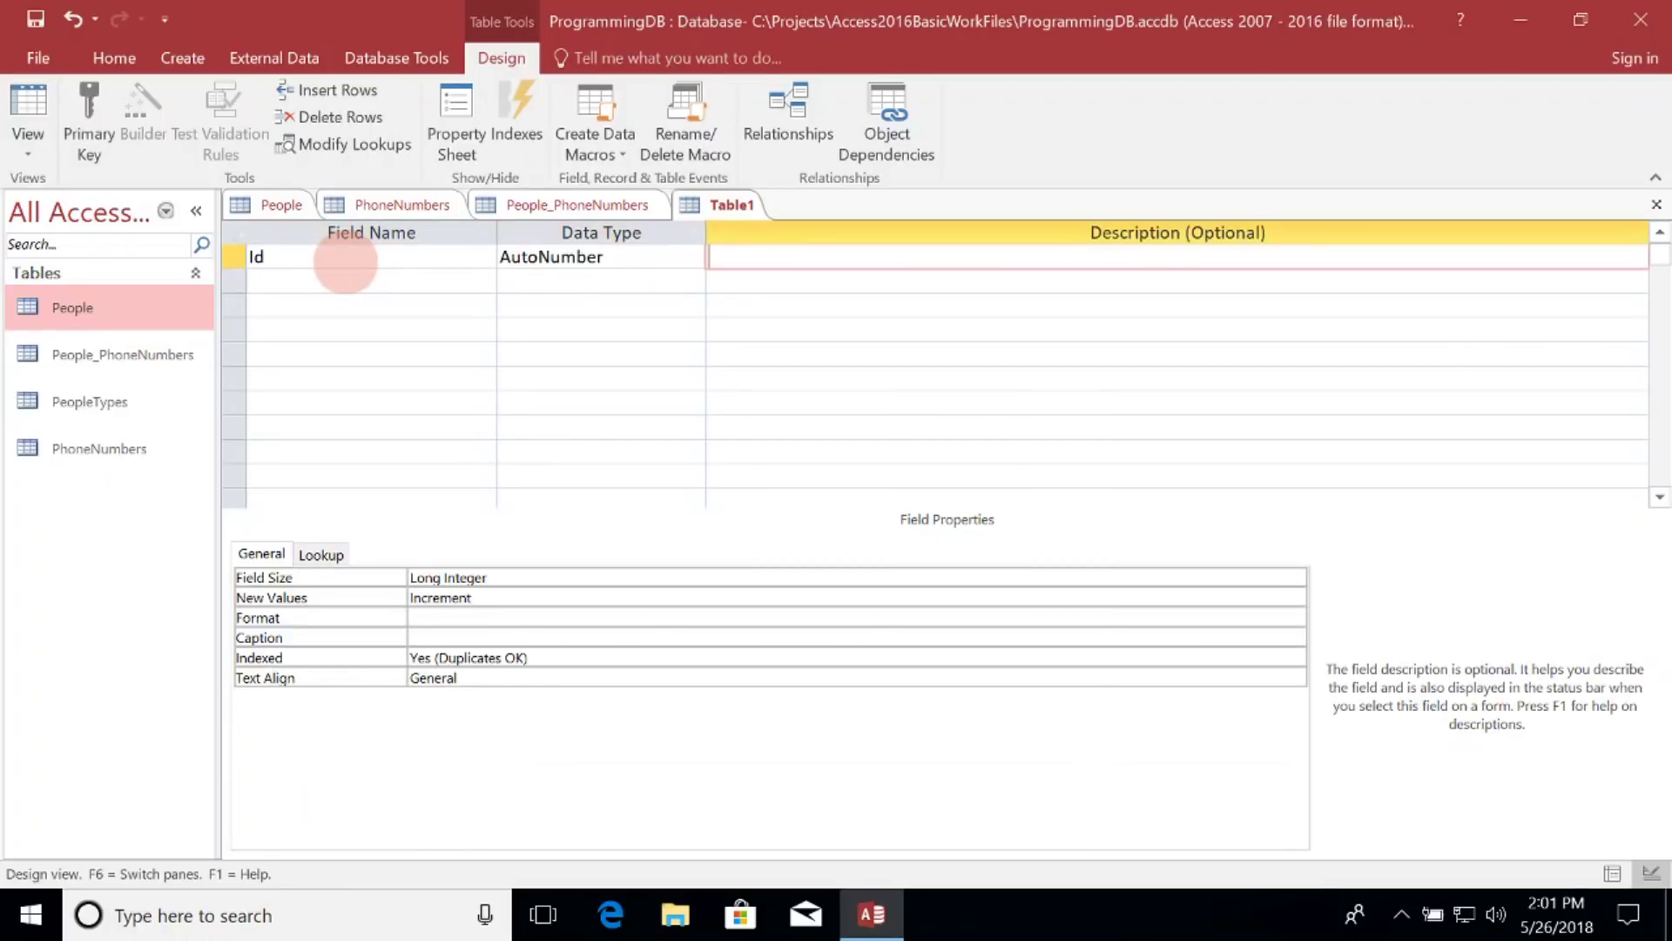
pyautogui.click(235, 258)
pyautogui.click(83, 118)
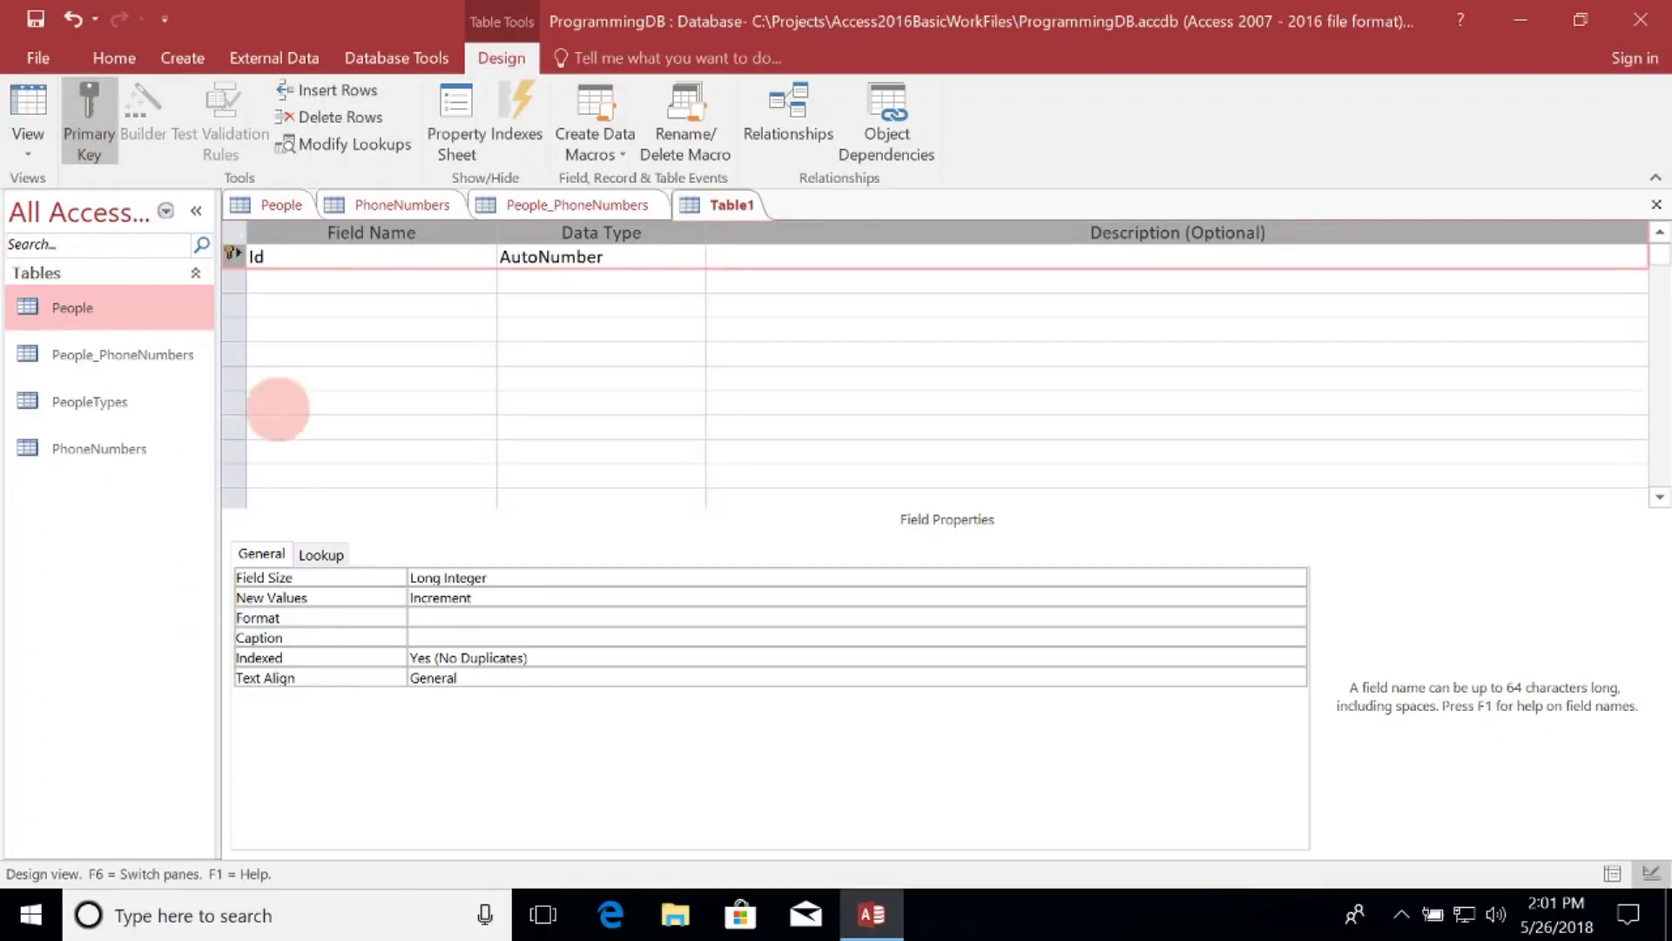
# Add a Short Text field named PhoneType to the new table and save the table as PhoneTypes
pyautogui.click(287, 286)
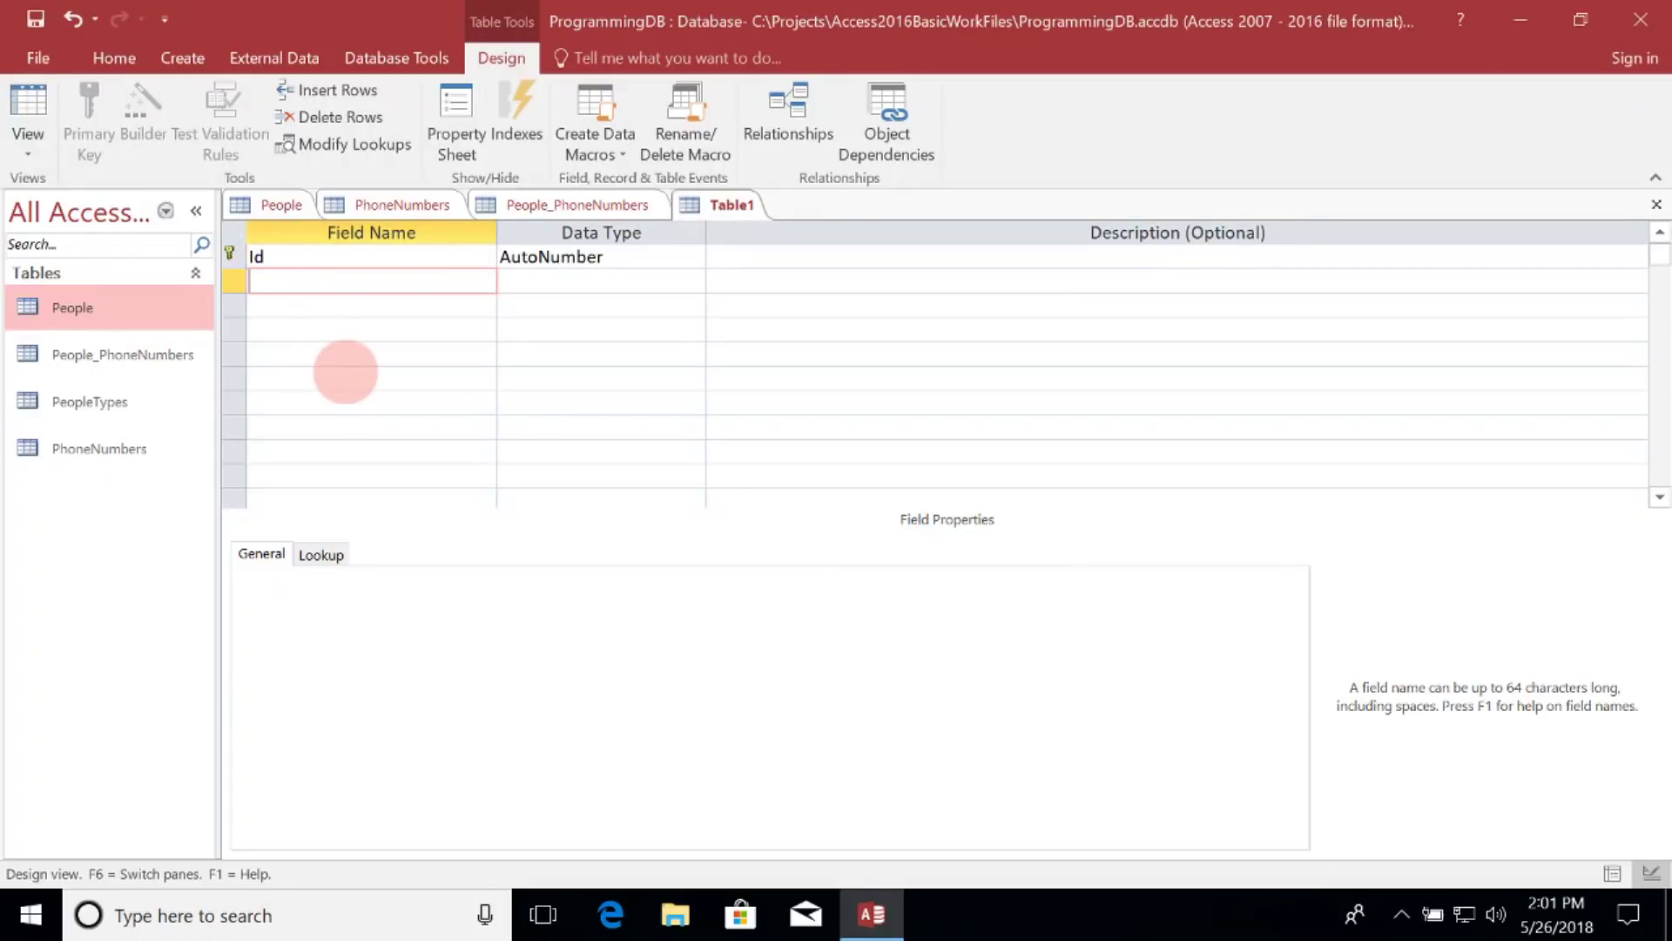
pyautogui.write('PhoneType')
pyautogui.press('Tab')
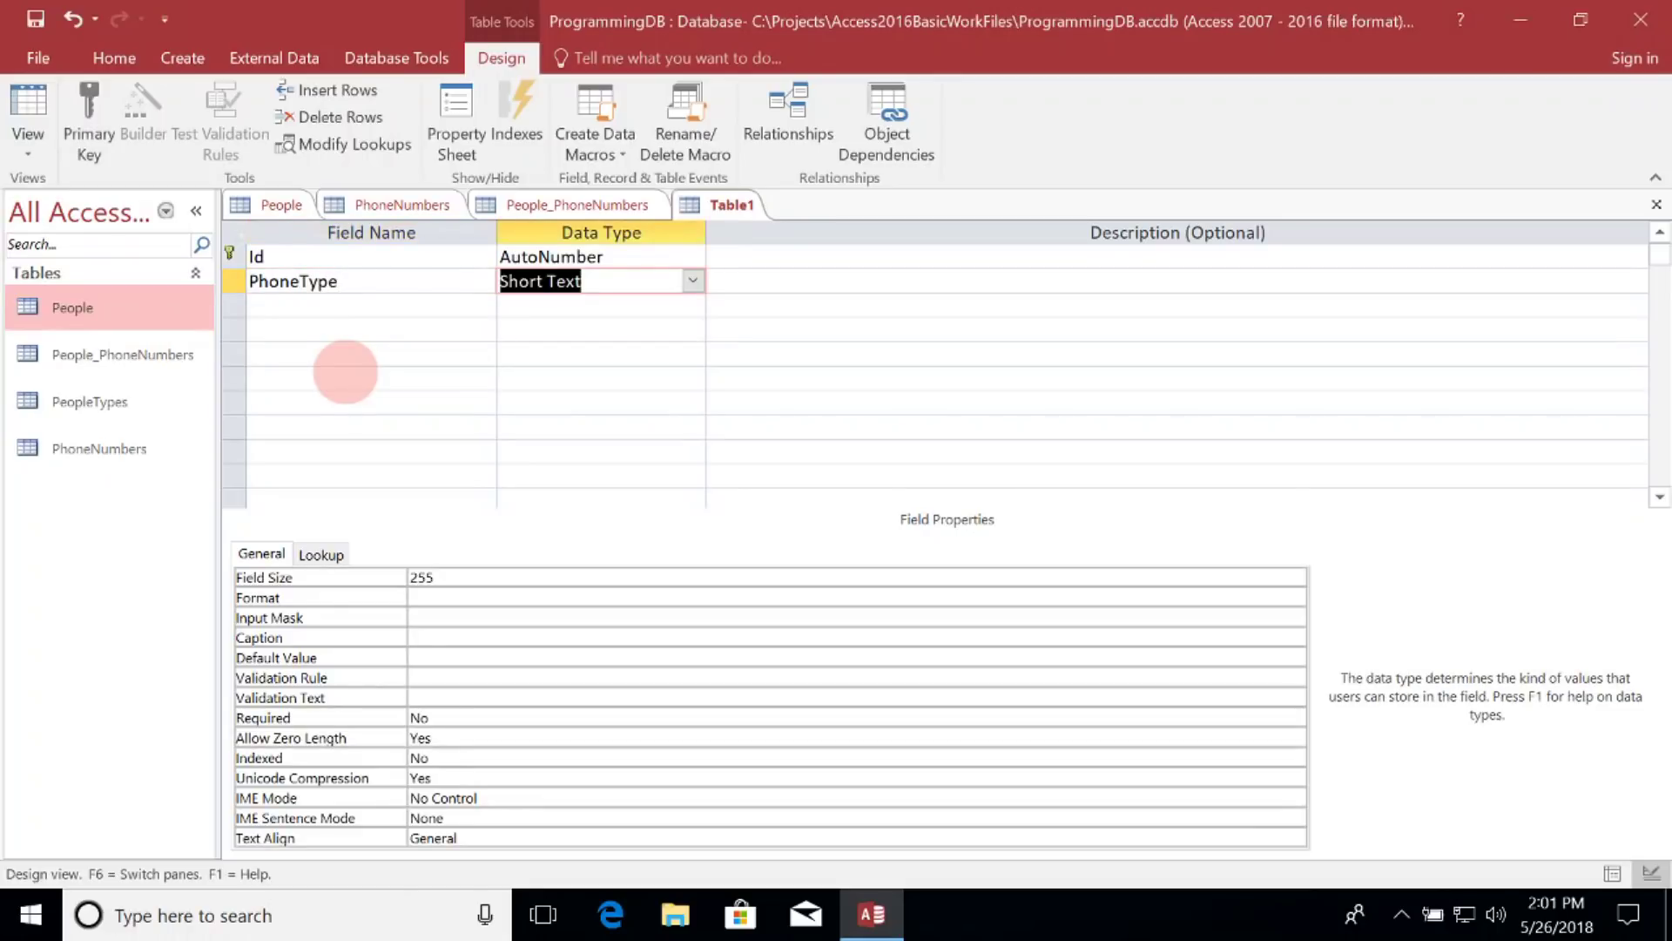
pyautogui.press('Tab')
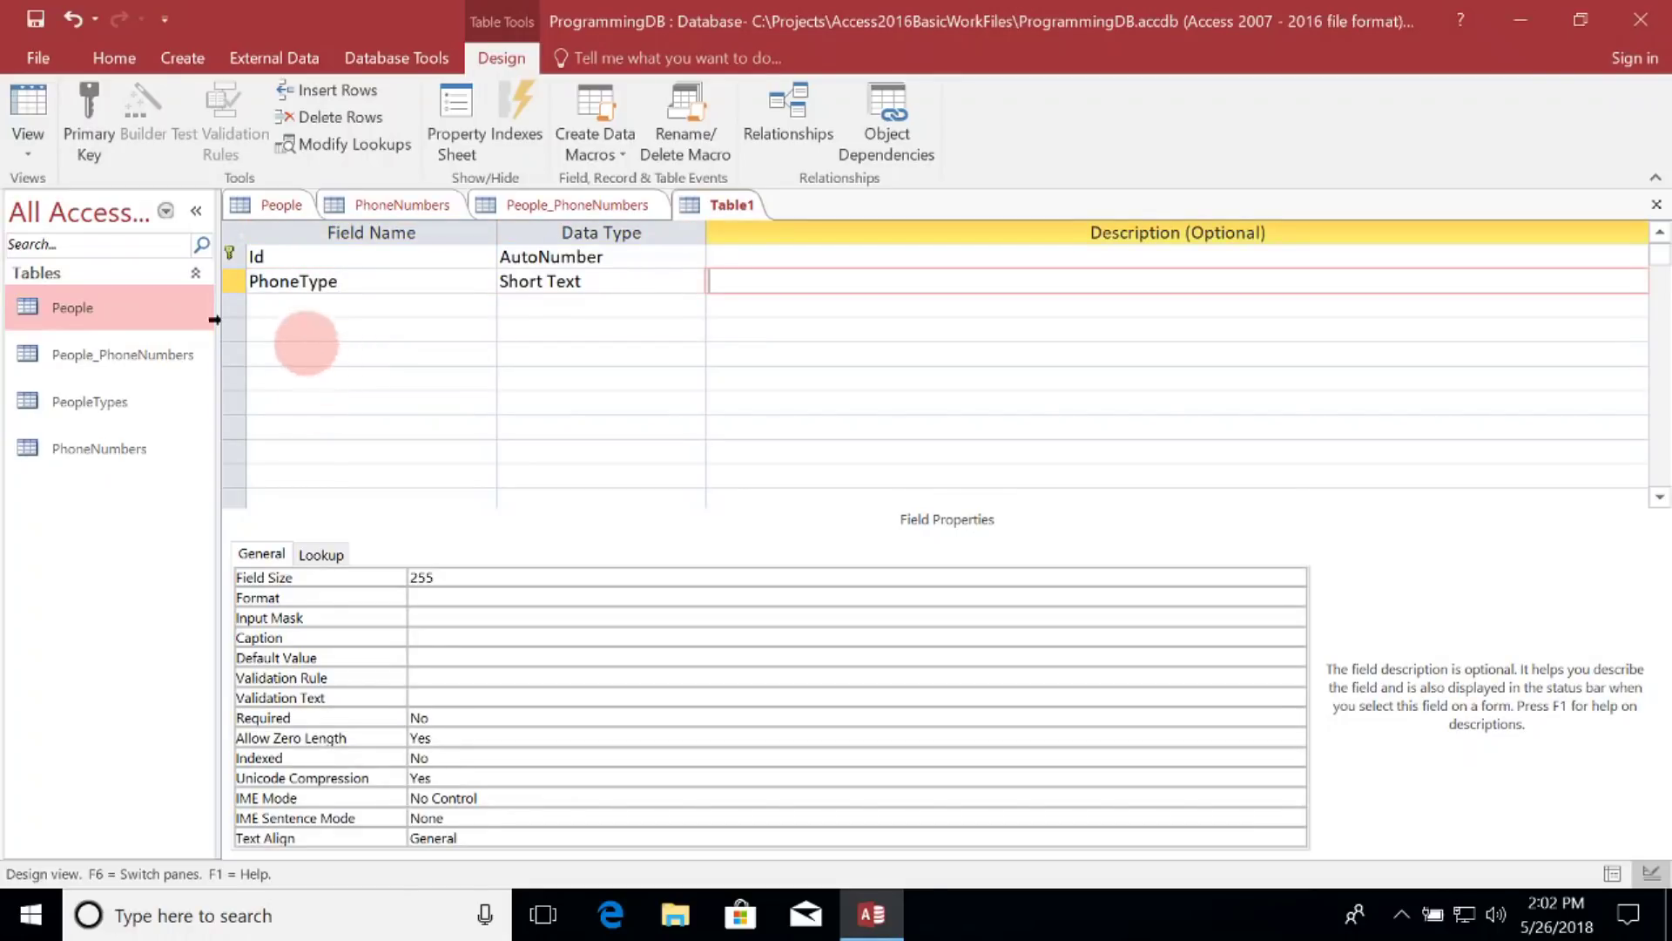
pyautogui.rightClick(726, 210)
pyautogui.click(777, 239)
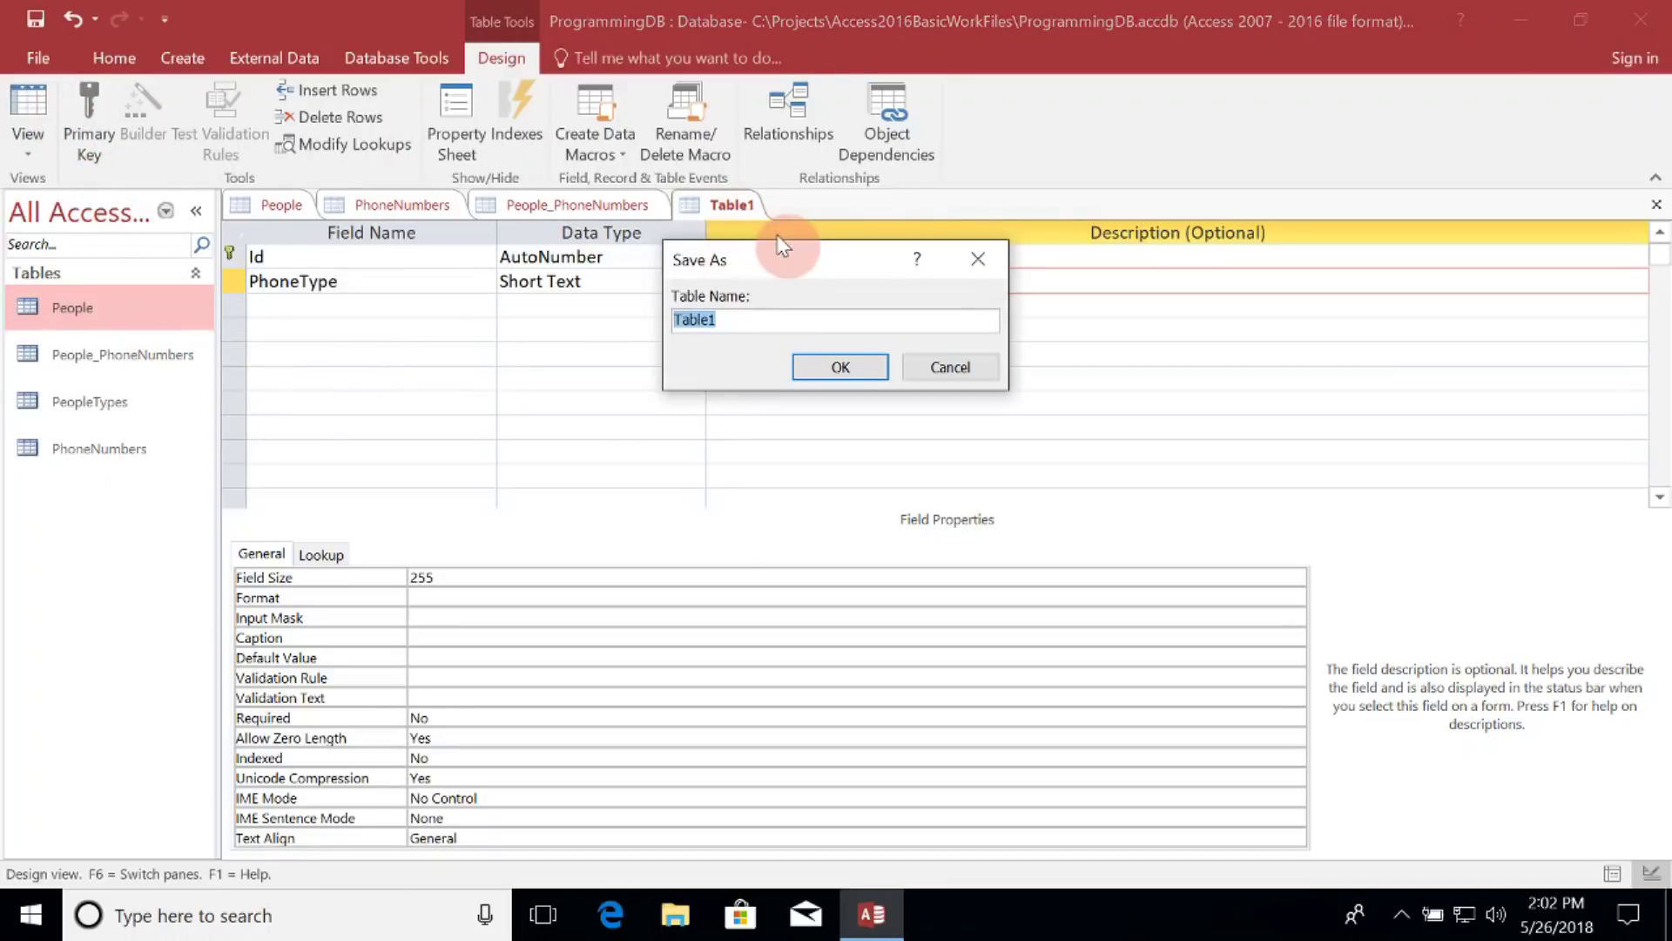
pyautogui.write('PhoneTypes')
pyautogui.press('Return')
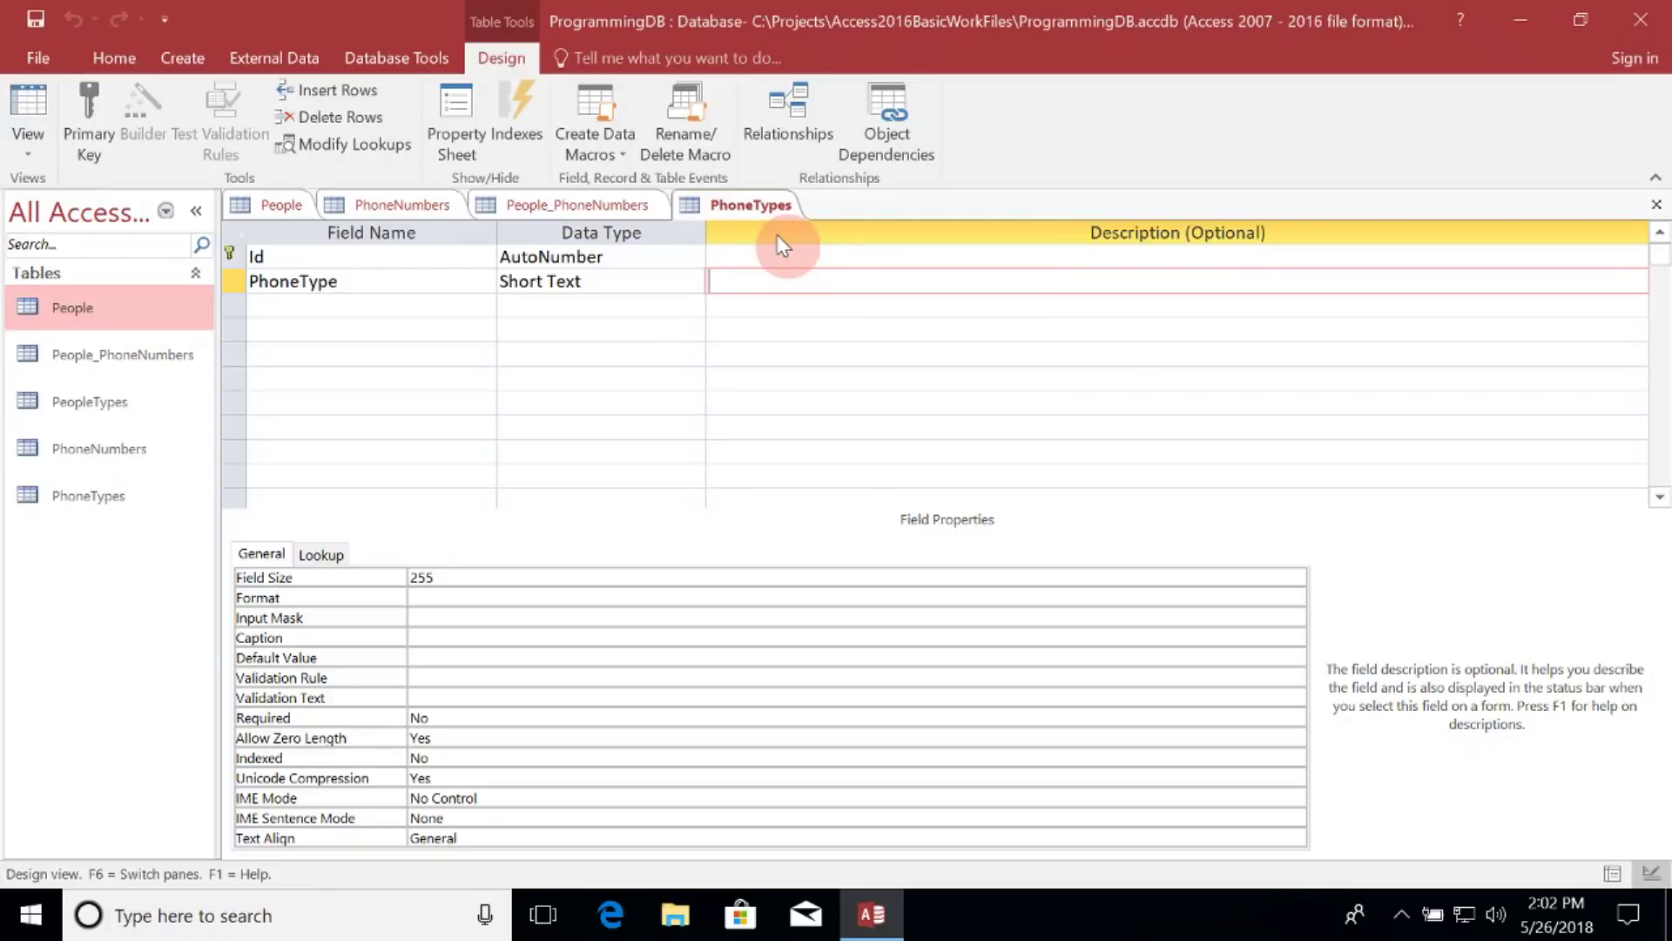
# Add a Number field named PhoneTypeId to the PhoneNumbers table
pyautogui.click(384, 200)
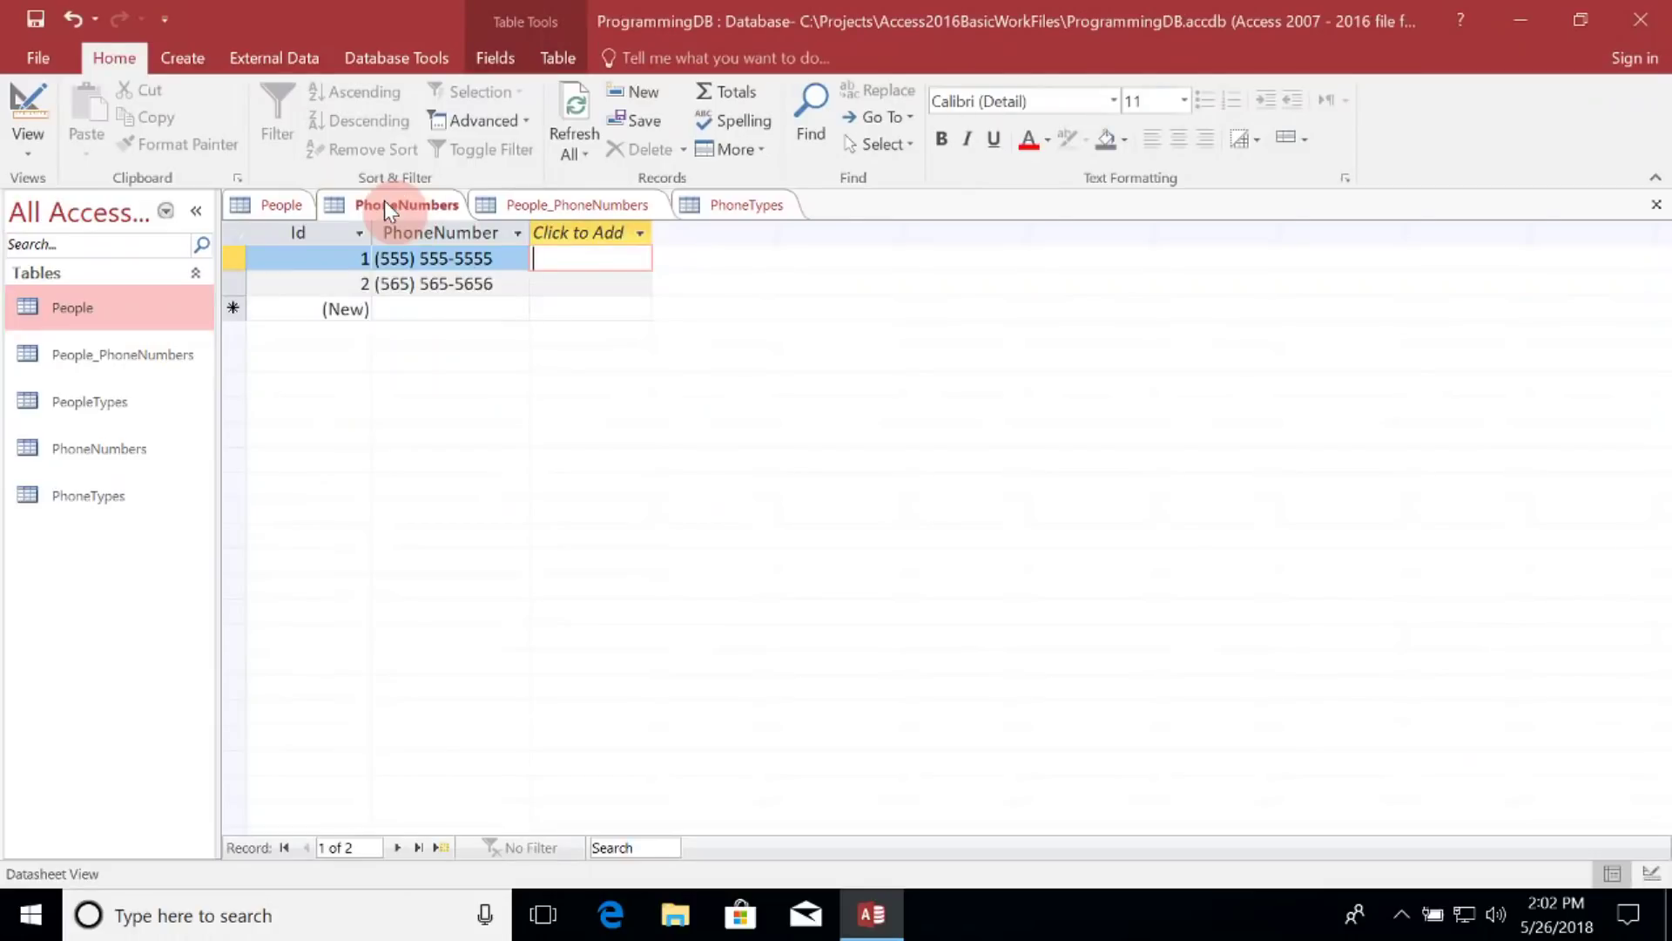
pyautogui.click(573, 252)
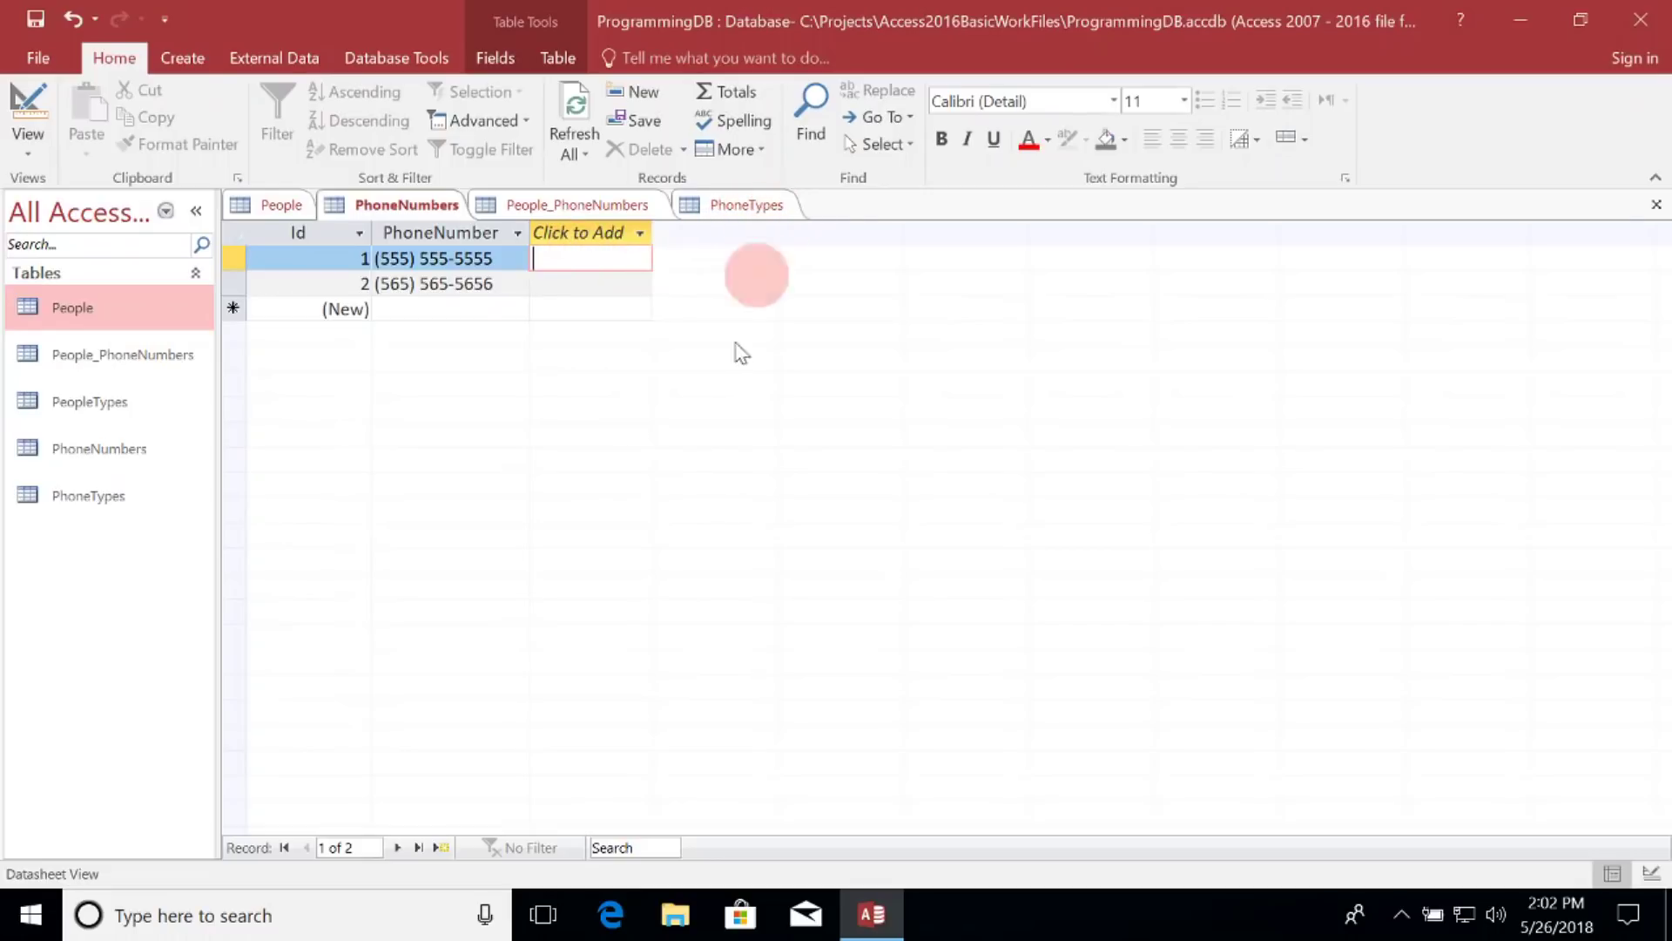
pyautogui.click(642, 233)
pyautogui.click(603, 292)
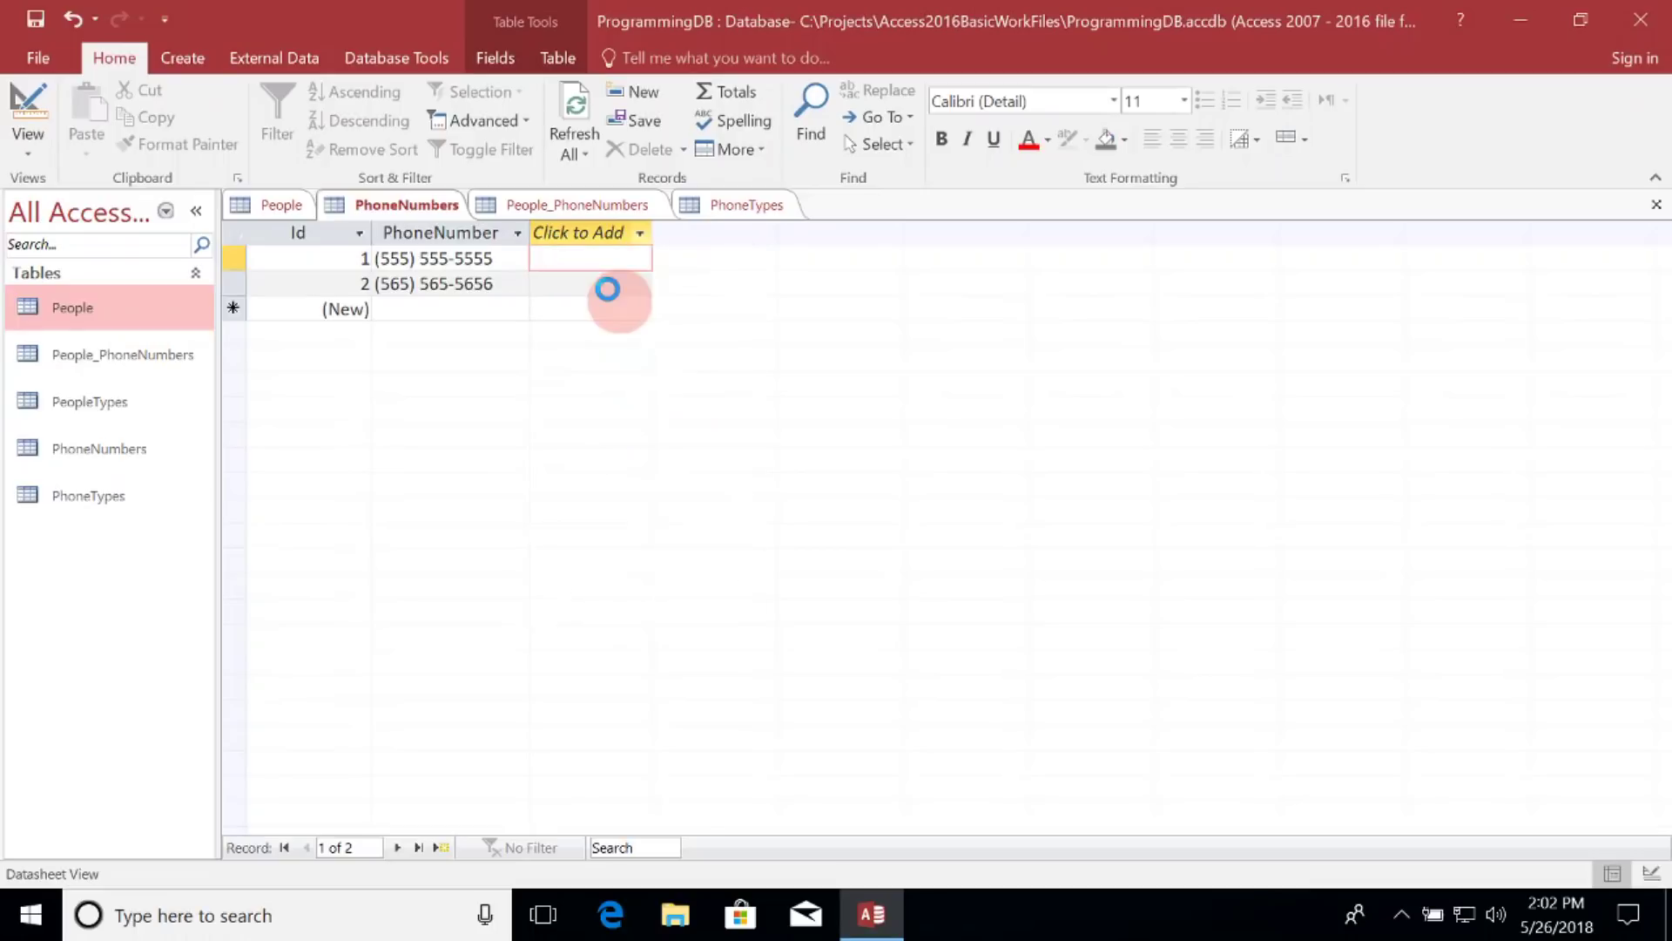
pyautogui.write('PhoneTypeId')
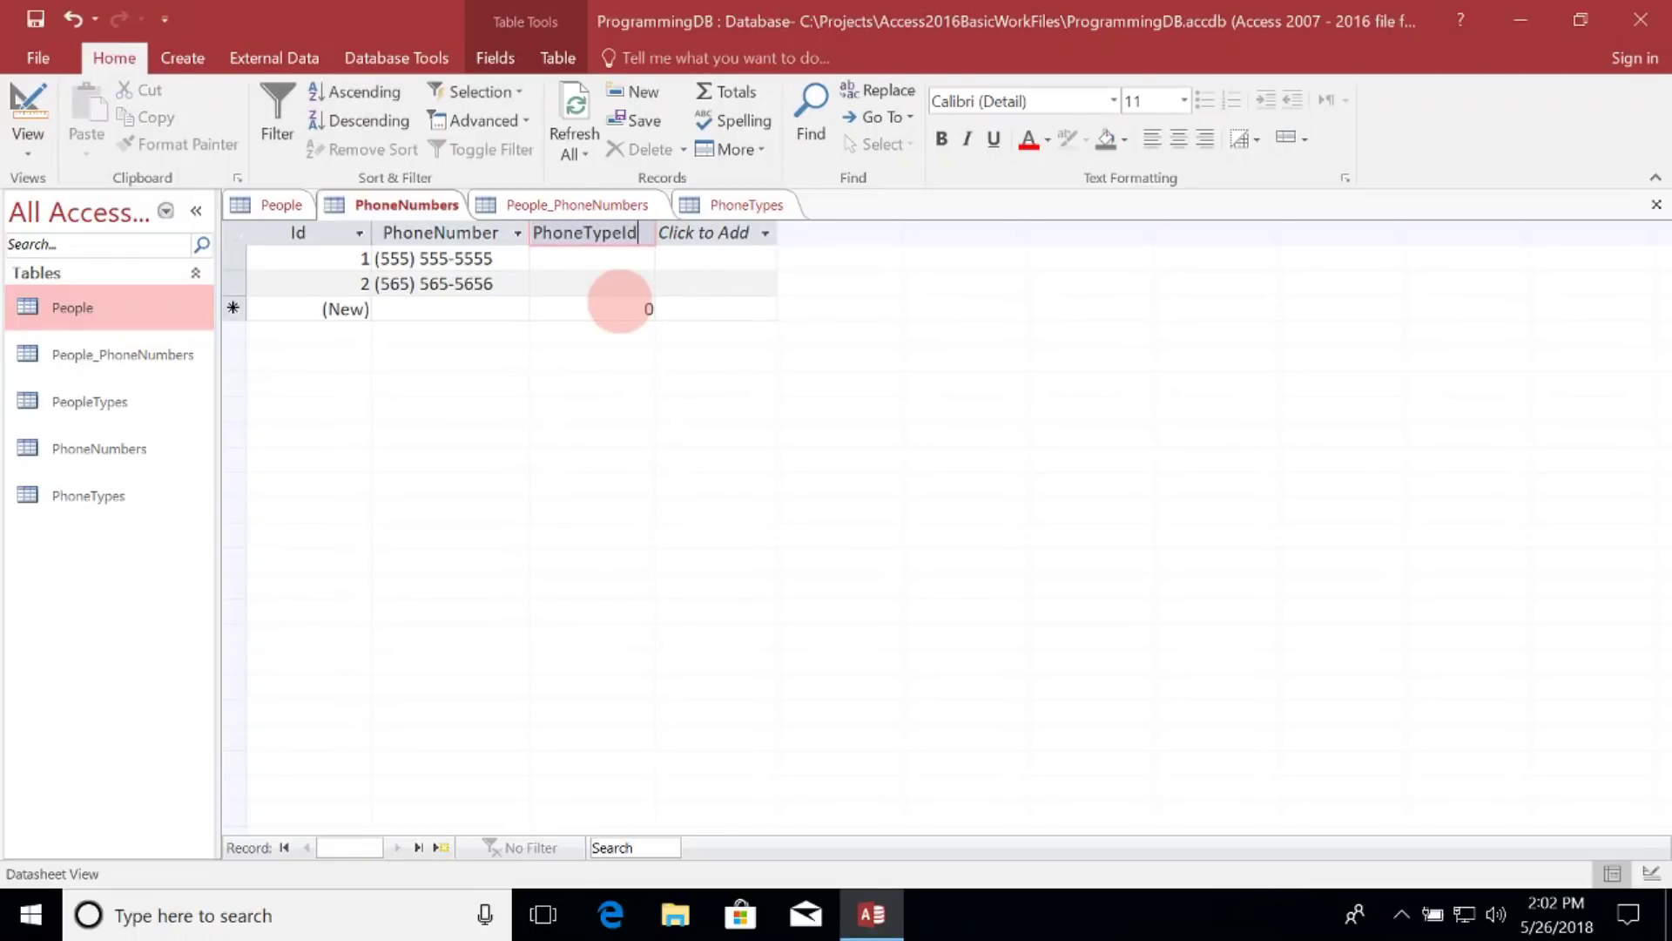
pyautogui.press('Return')
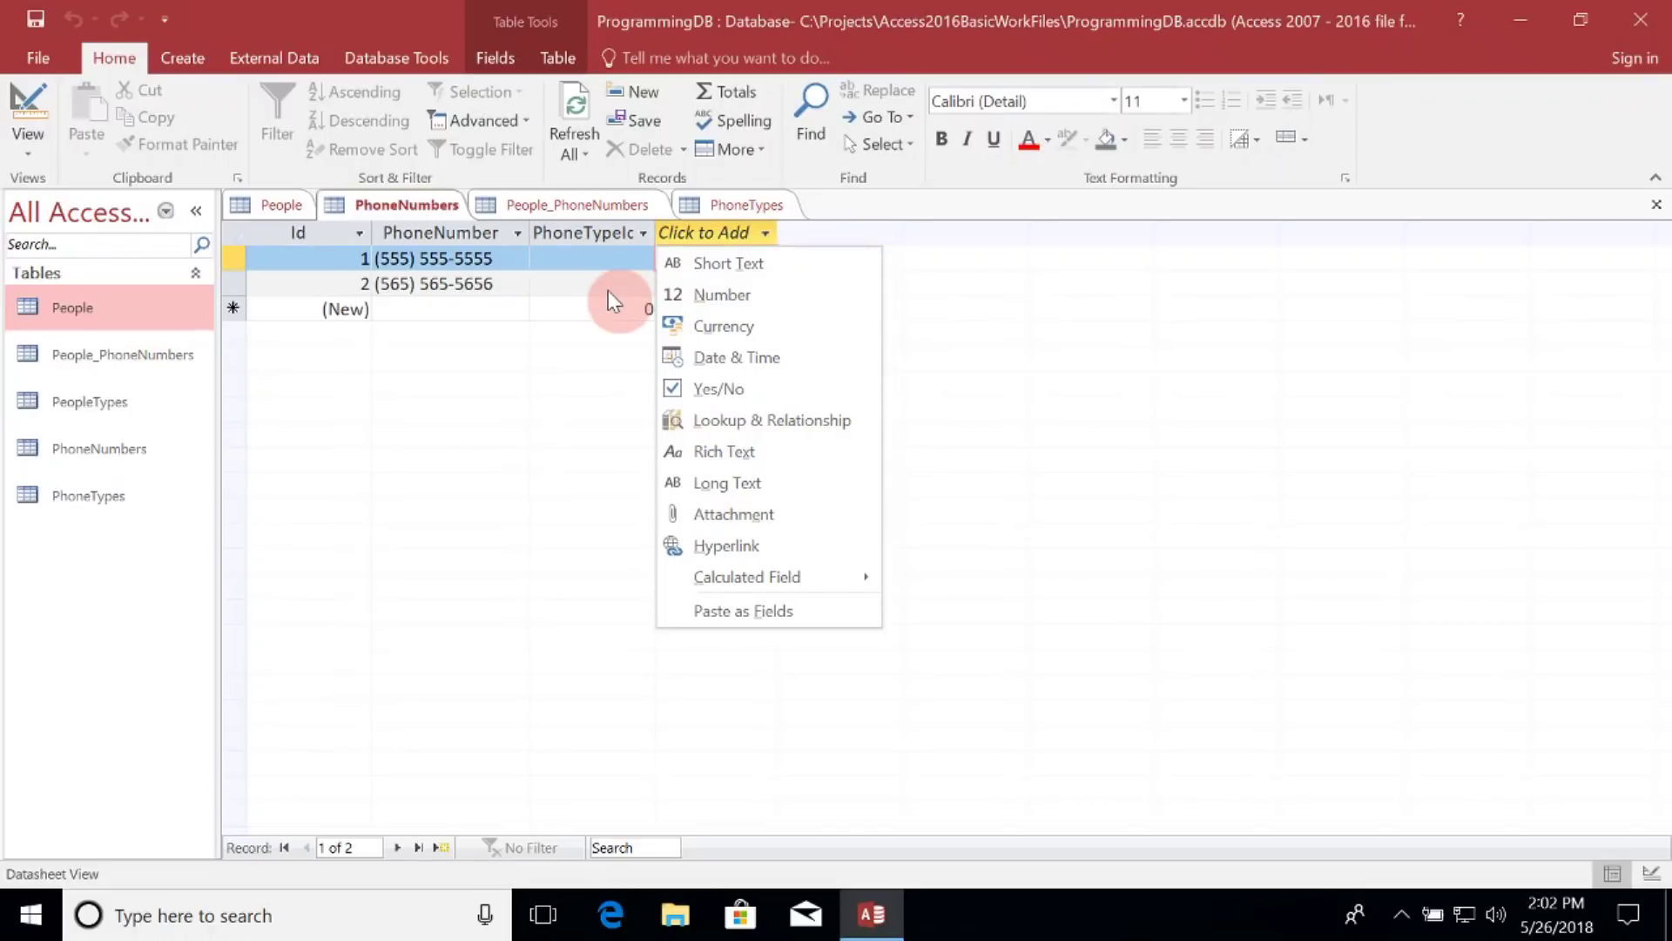
# Show the PhoneTypes table in Datasheet view and enter Home and Work as its first two PhoneType records
pyautogui.click(712, 202)
pyautogui.click(28, 113)
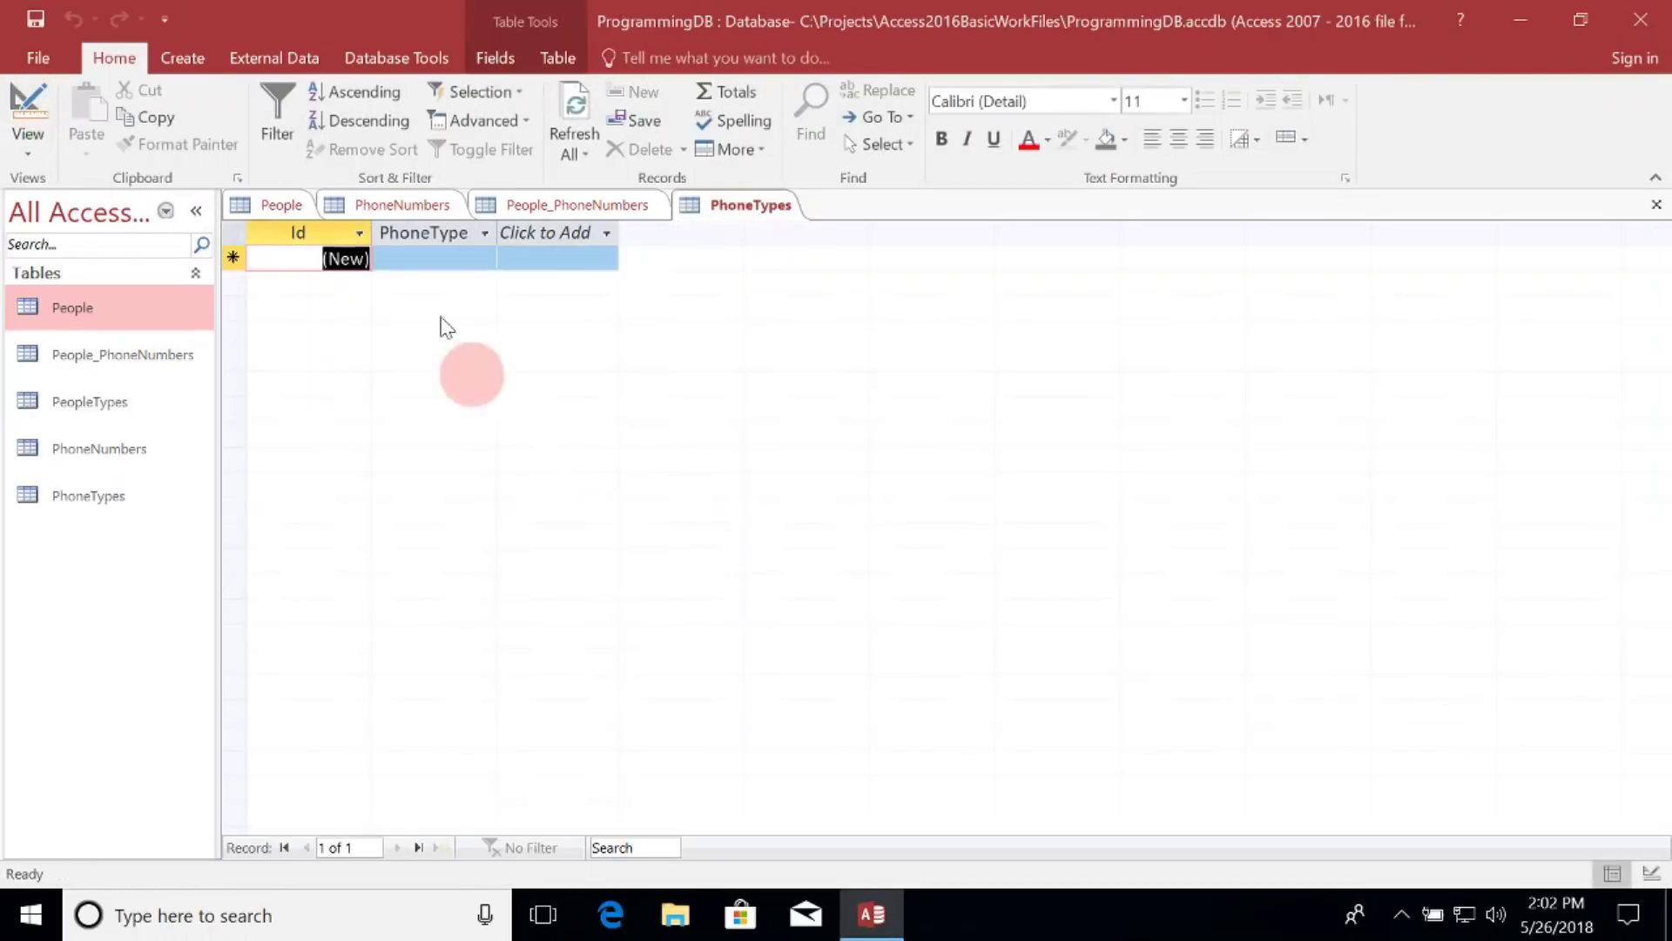
pyautogui.click(436, 260)
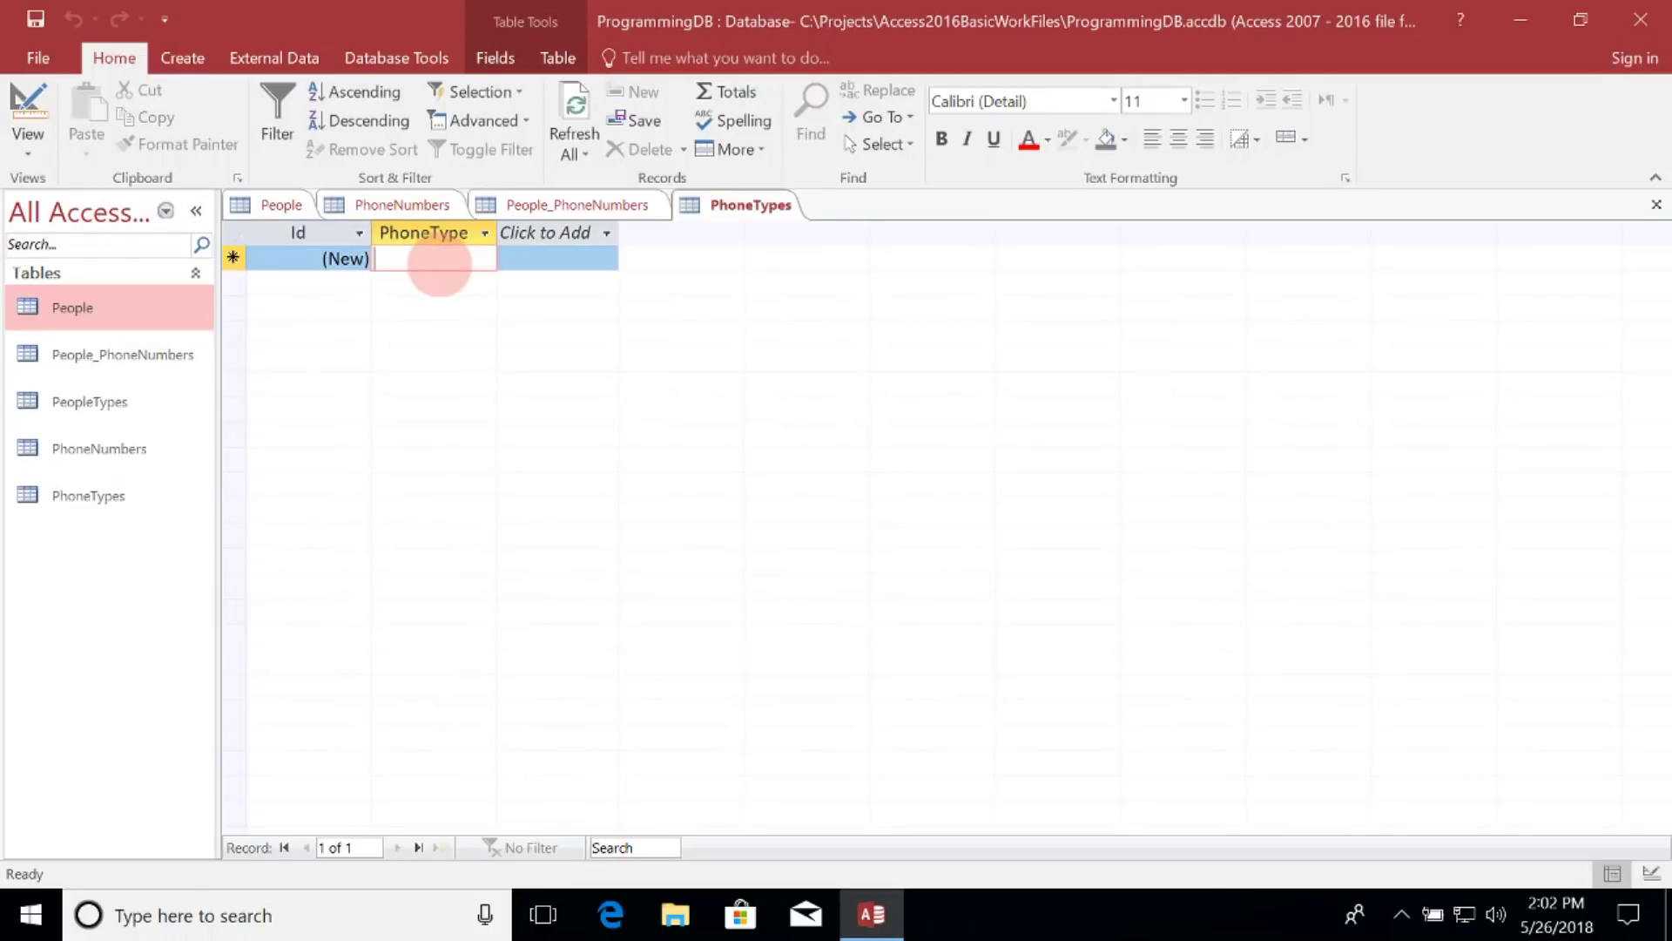
pyautogui.write('Home')
pyautogui.press('Tab')
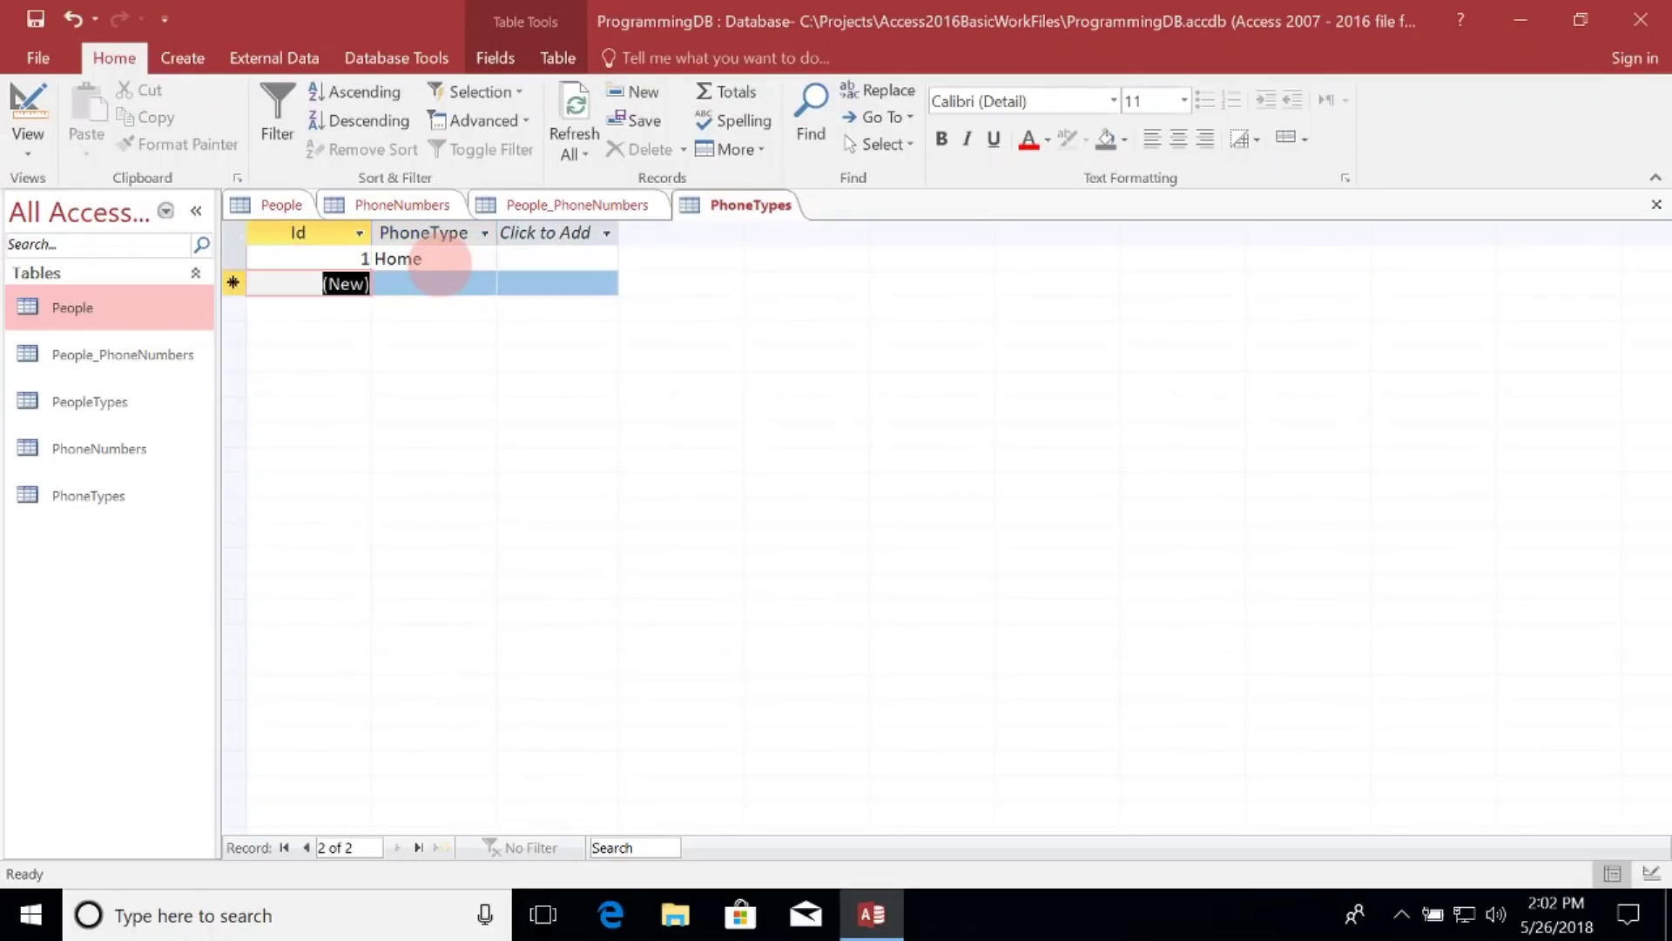
pyautogui.click(424, 284)
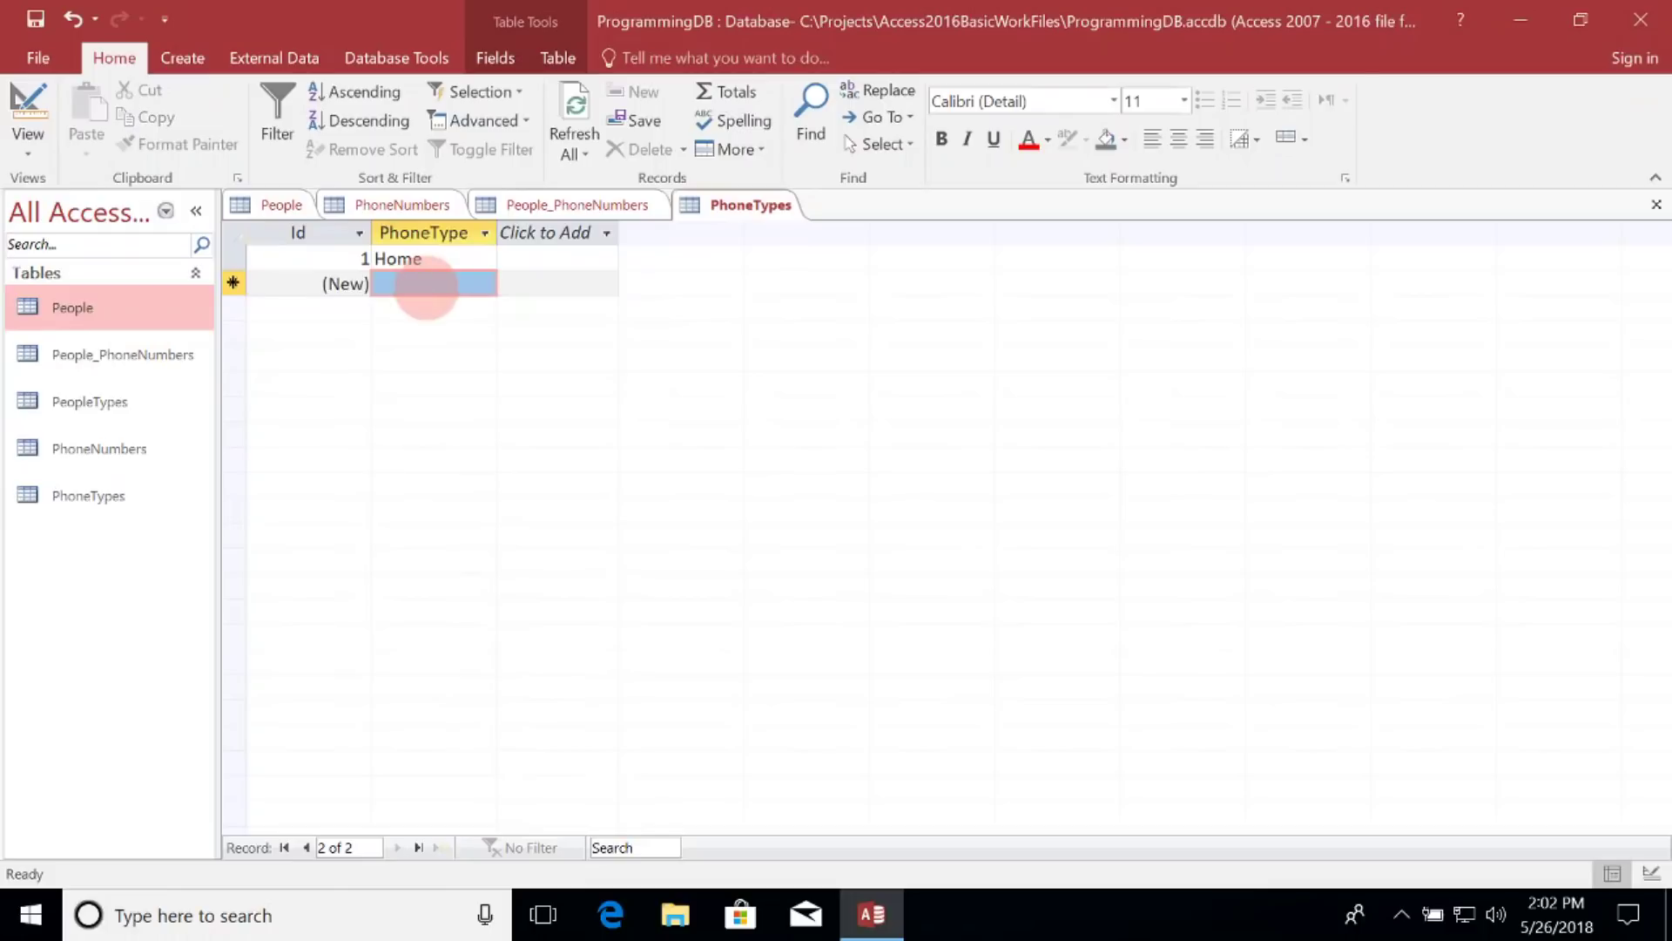
pyautogui.write('Work')
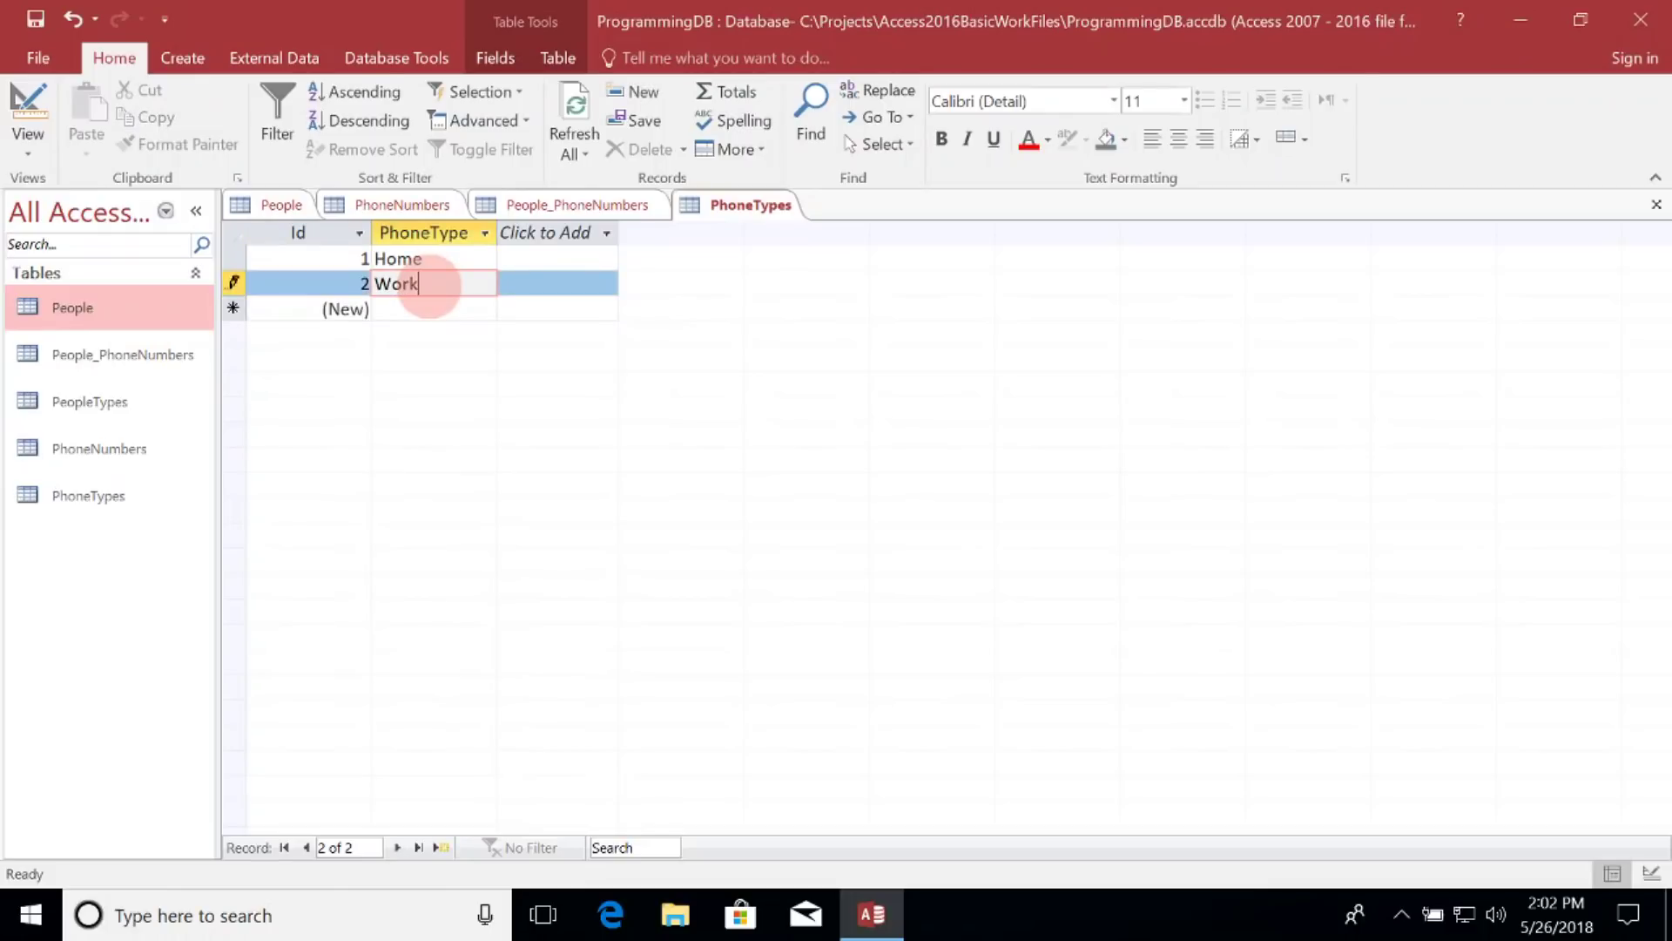
pyautogui.press('Tab')
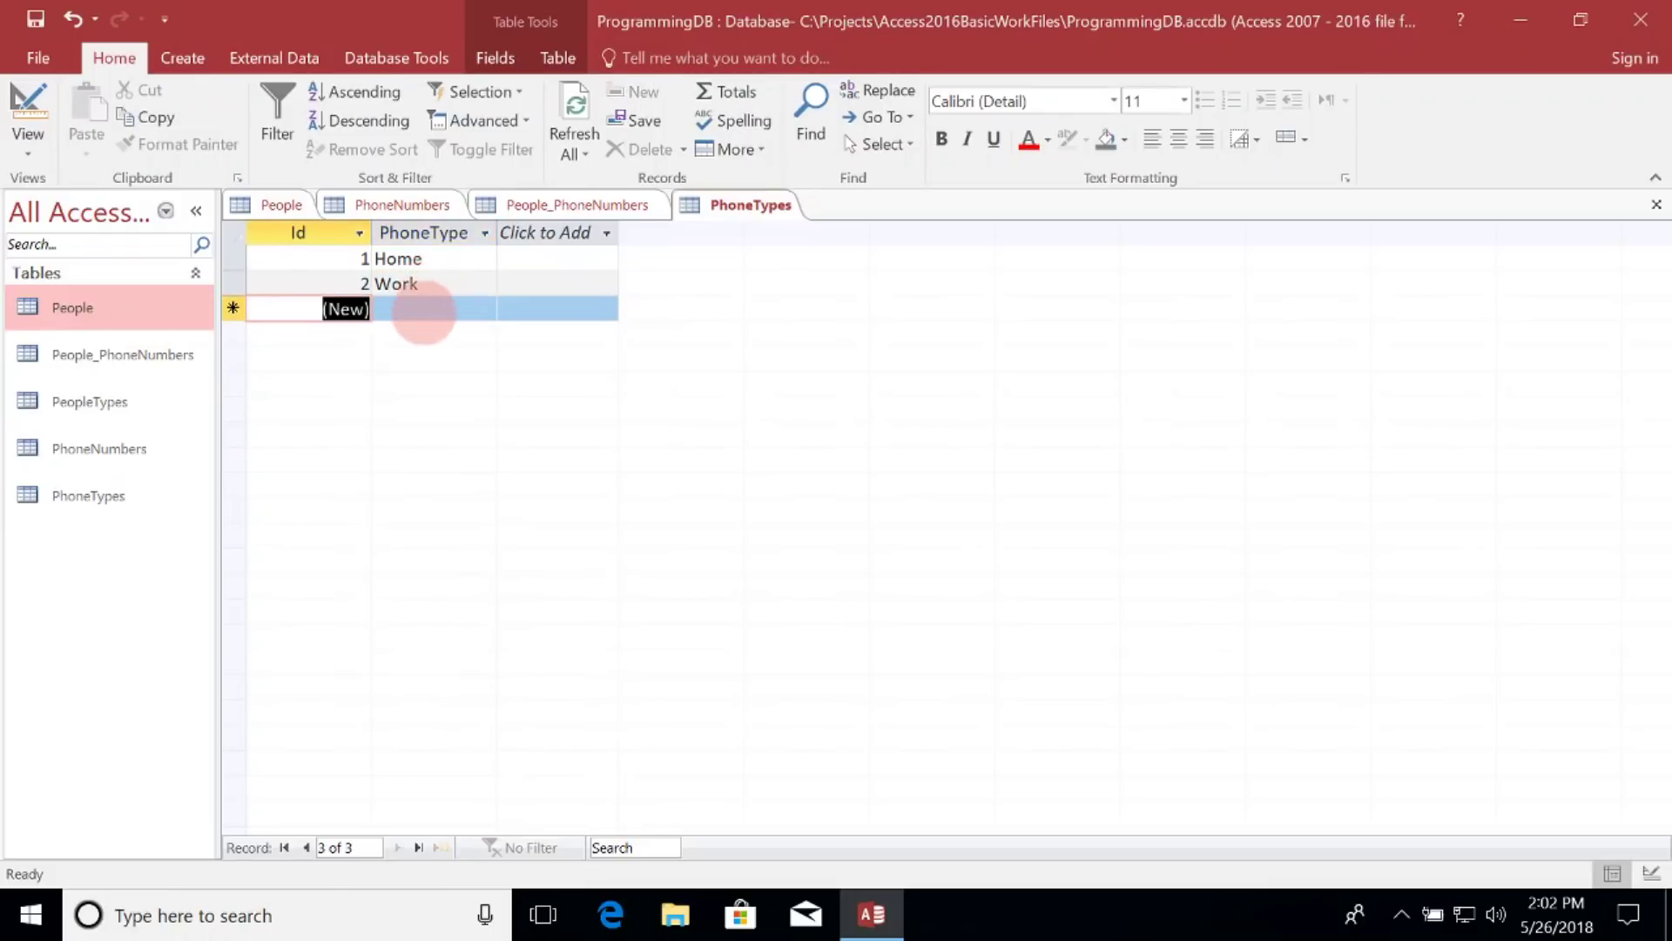
# Add Cell and Fax as the third and fourth PhoneType records in the PhoneTypes table
pyautogui.click(424, 311)
pyautogui.write('Cell')
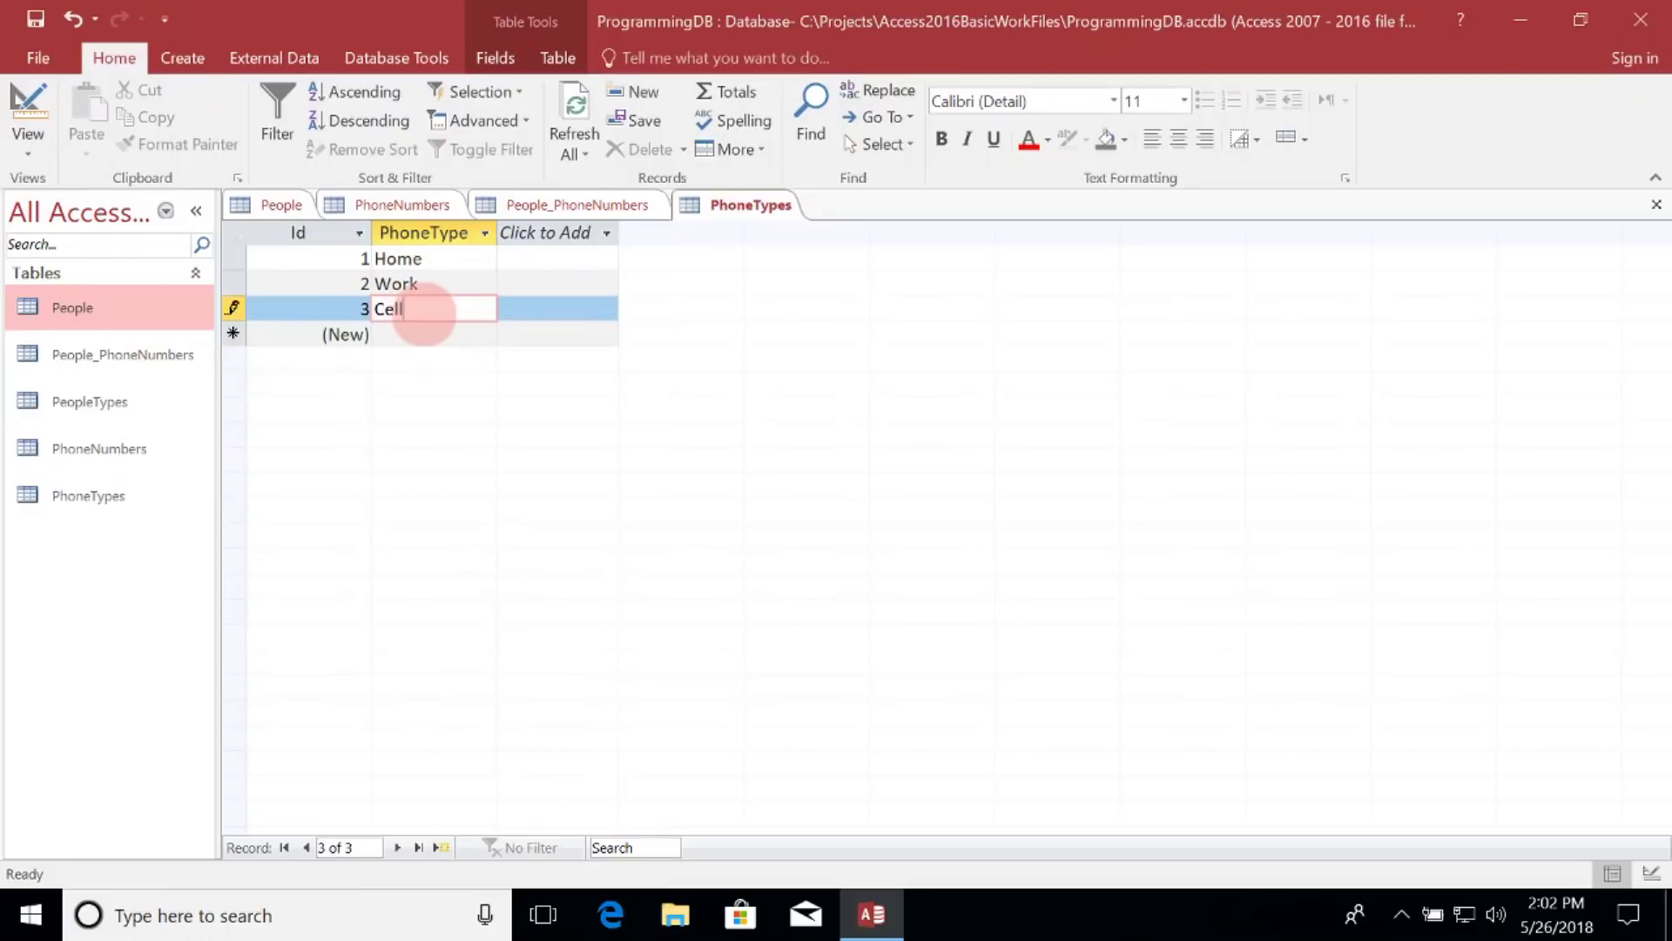
pyautogui.press('Tab')
pyautogui.click(415, 340)
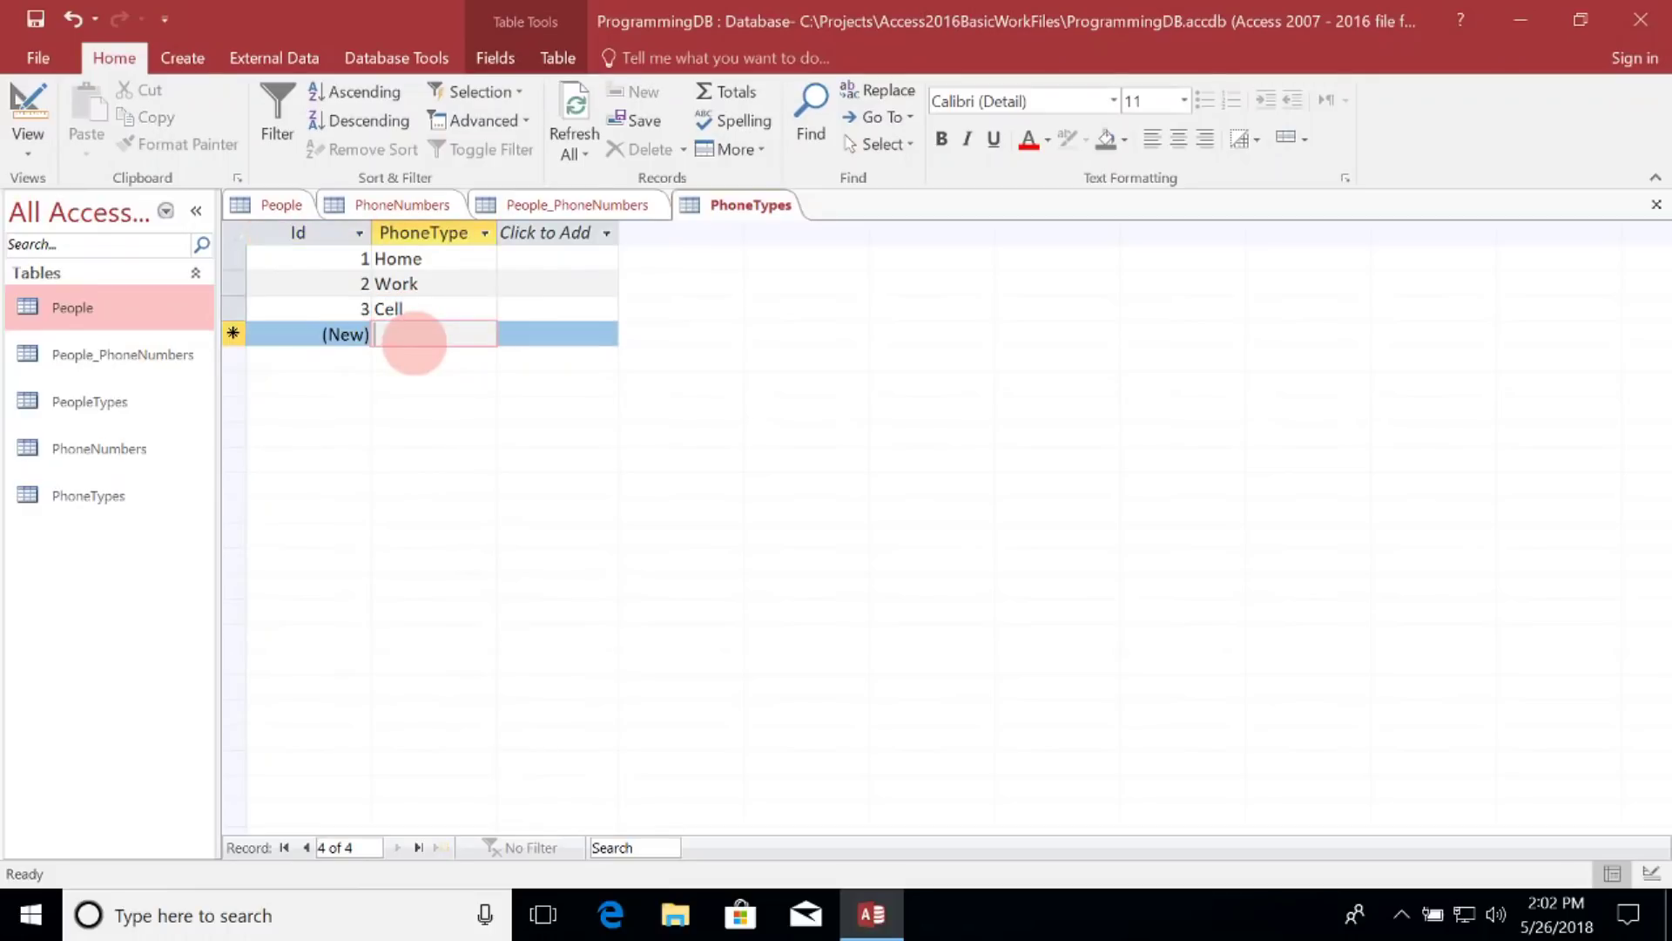
pyautogui.write('Fax')
pyautogui.press('Tab')
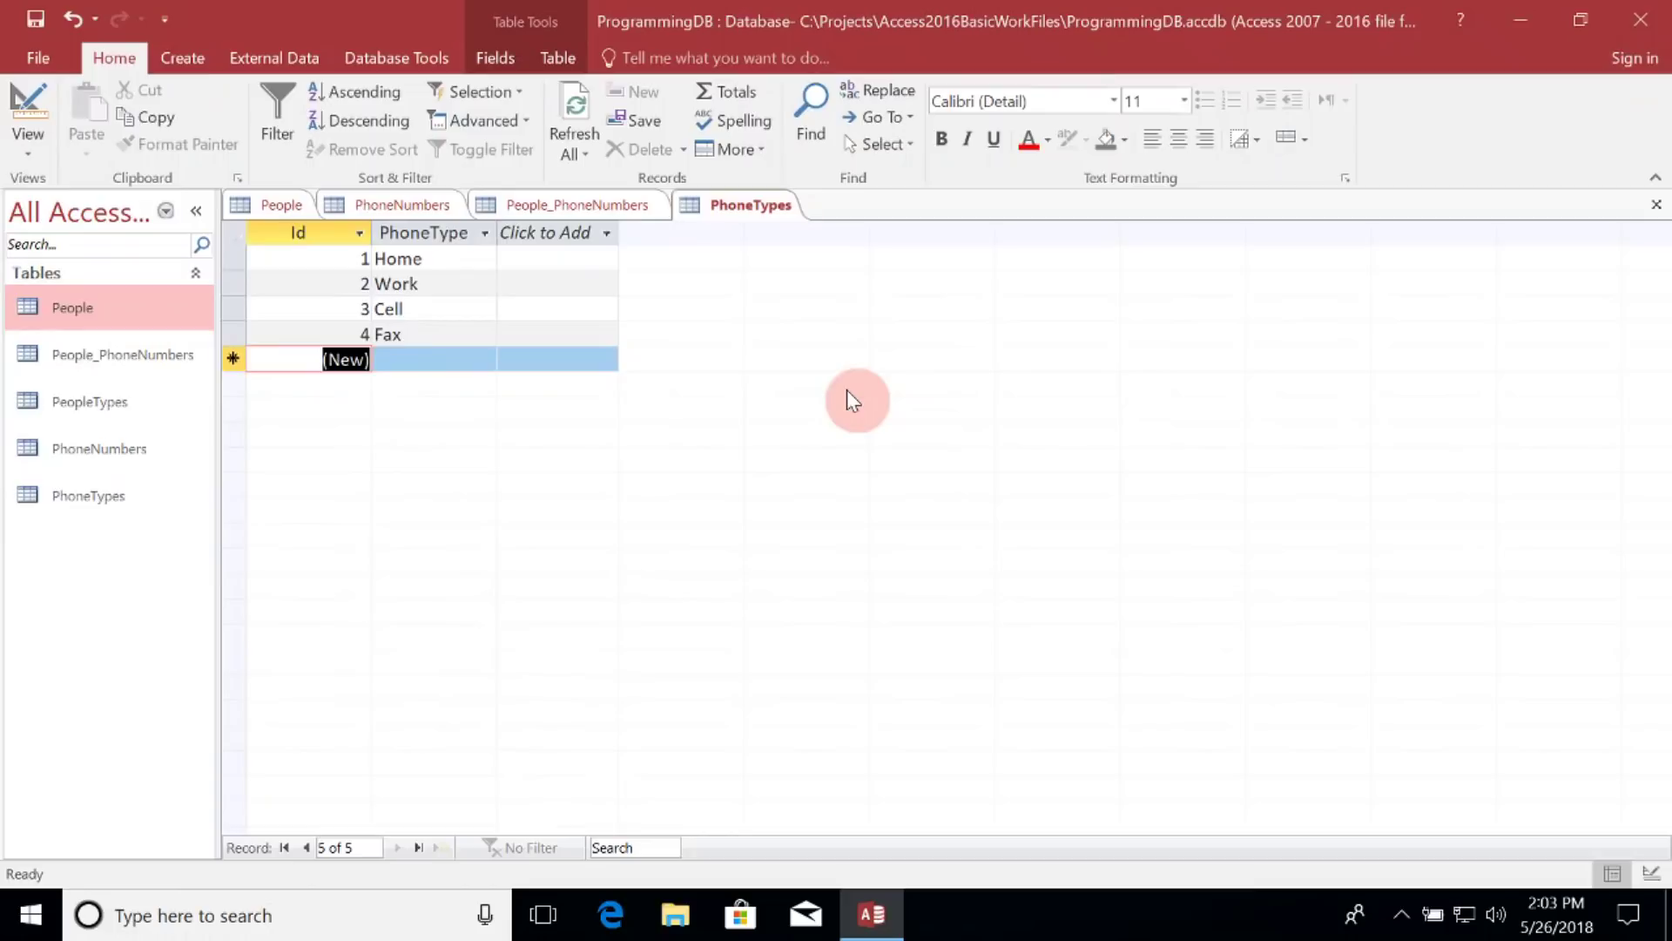
# Check the type Ids in PhoneTypes and set PhoneTypeId to 2 for the first record in the PhoneNumbers table
pyautogui.click(401, 211)
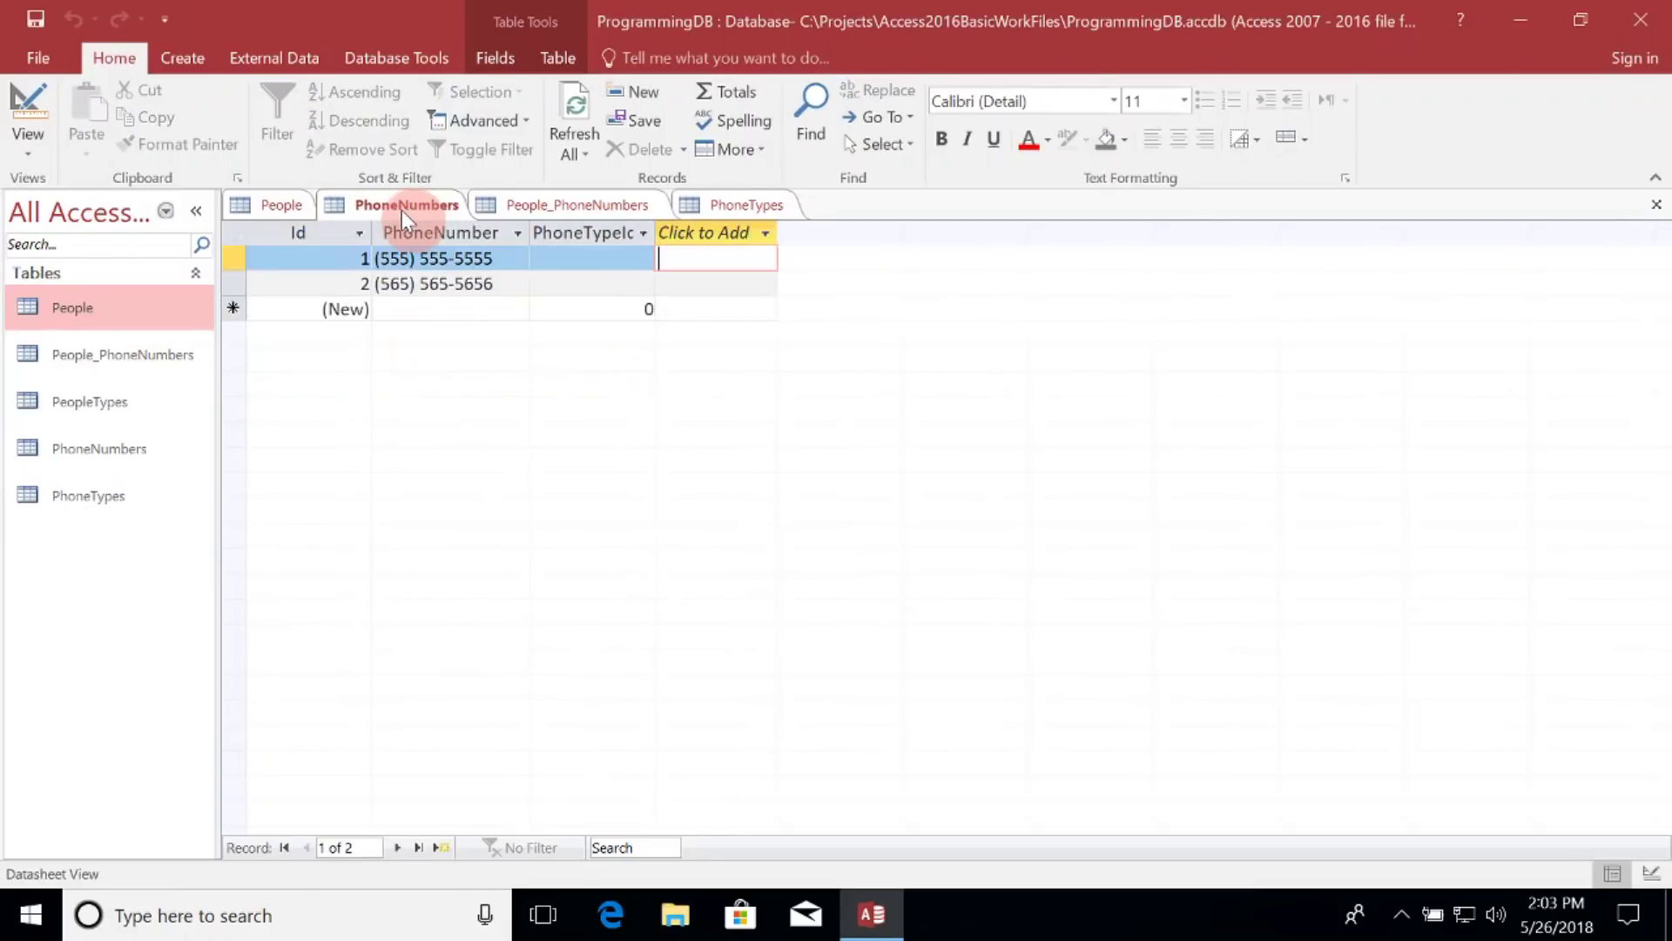
pyautogui.click(614, 261)
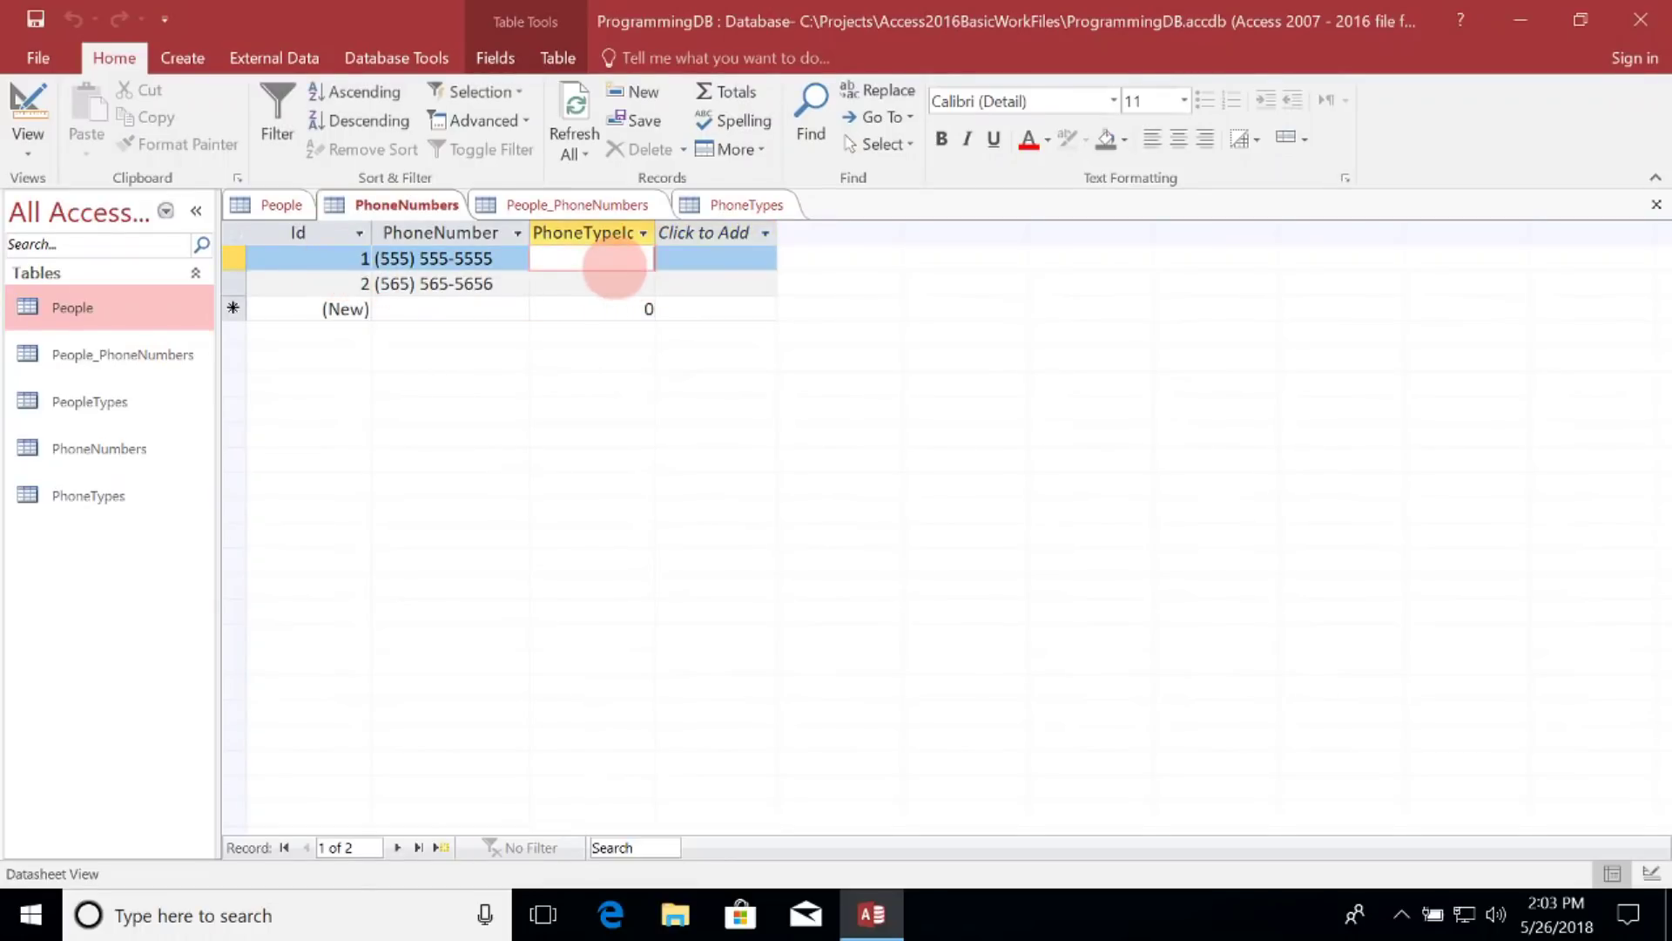
pyautogui.click(720, 204)
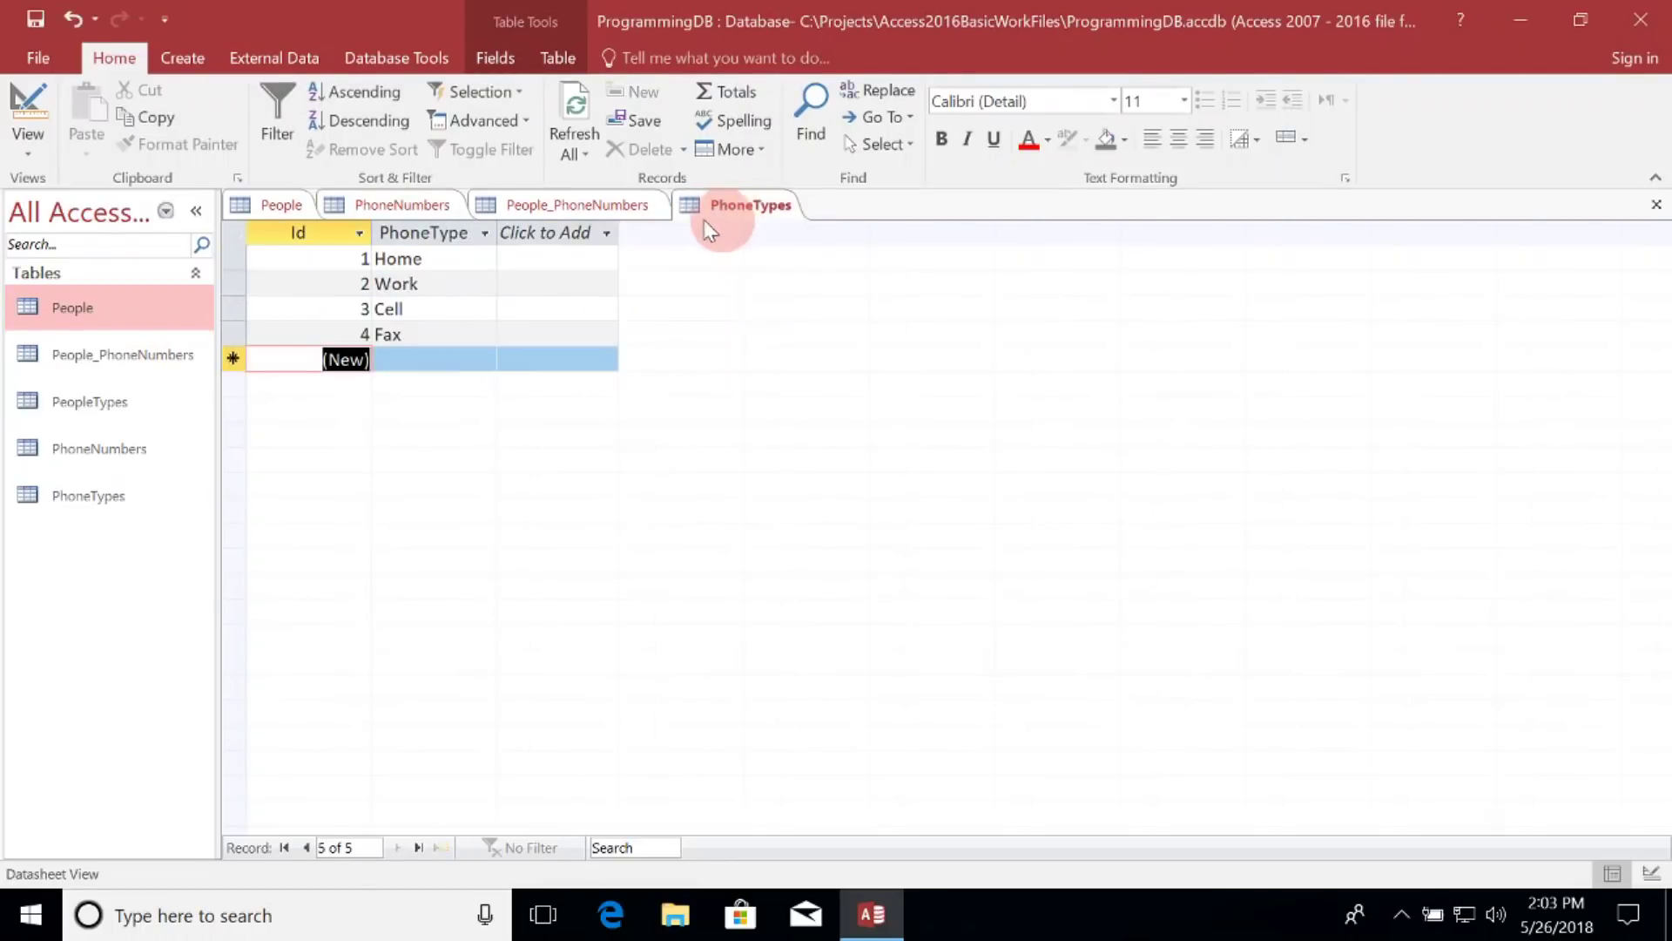
pyautogui.click(379, 206)
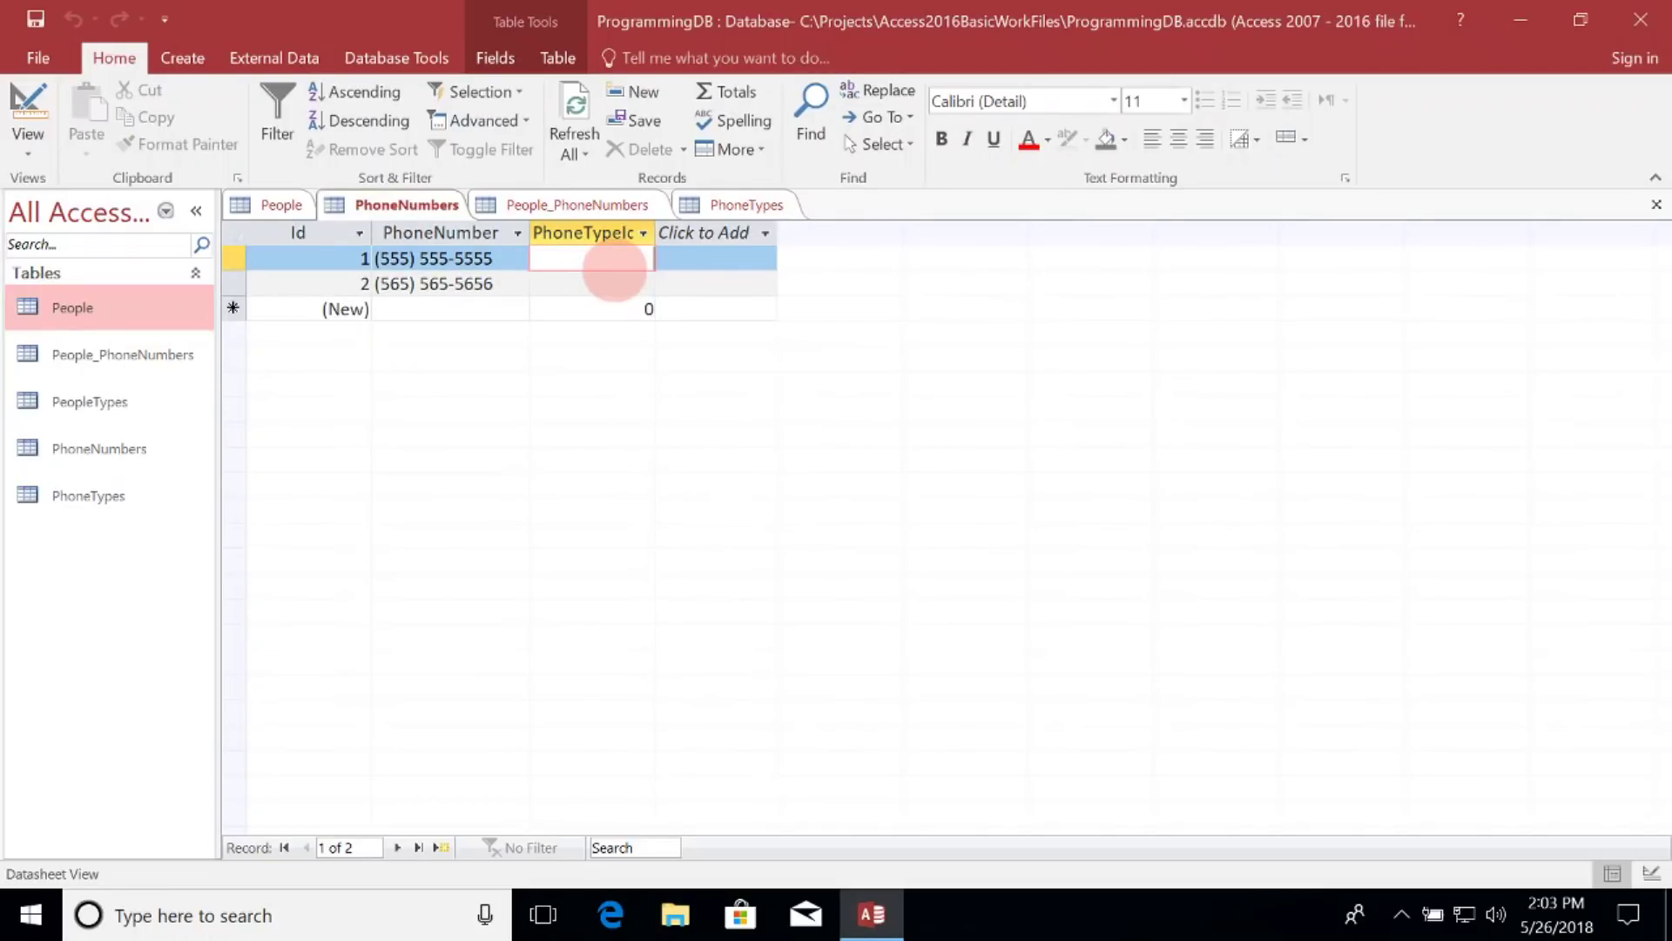
pyautogui.write('2')
# Review the PhoneTypes and People records, and set PhoneTypeId to 1 for the second PhoneNumbers record and save it
pyautogui.click(734, 207)
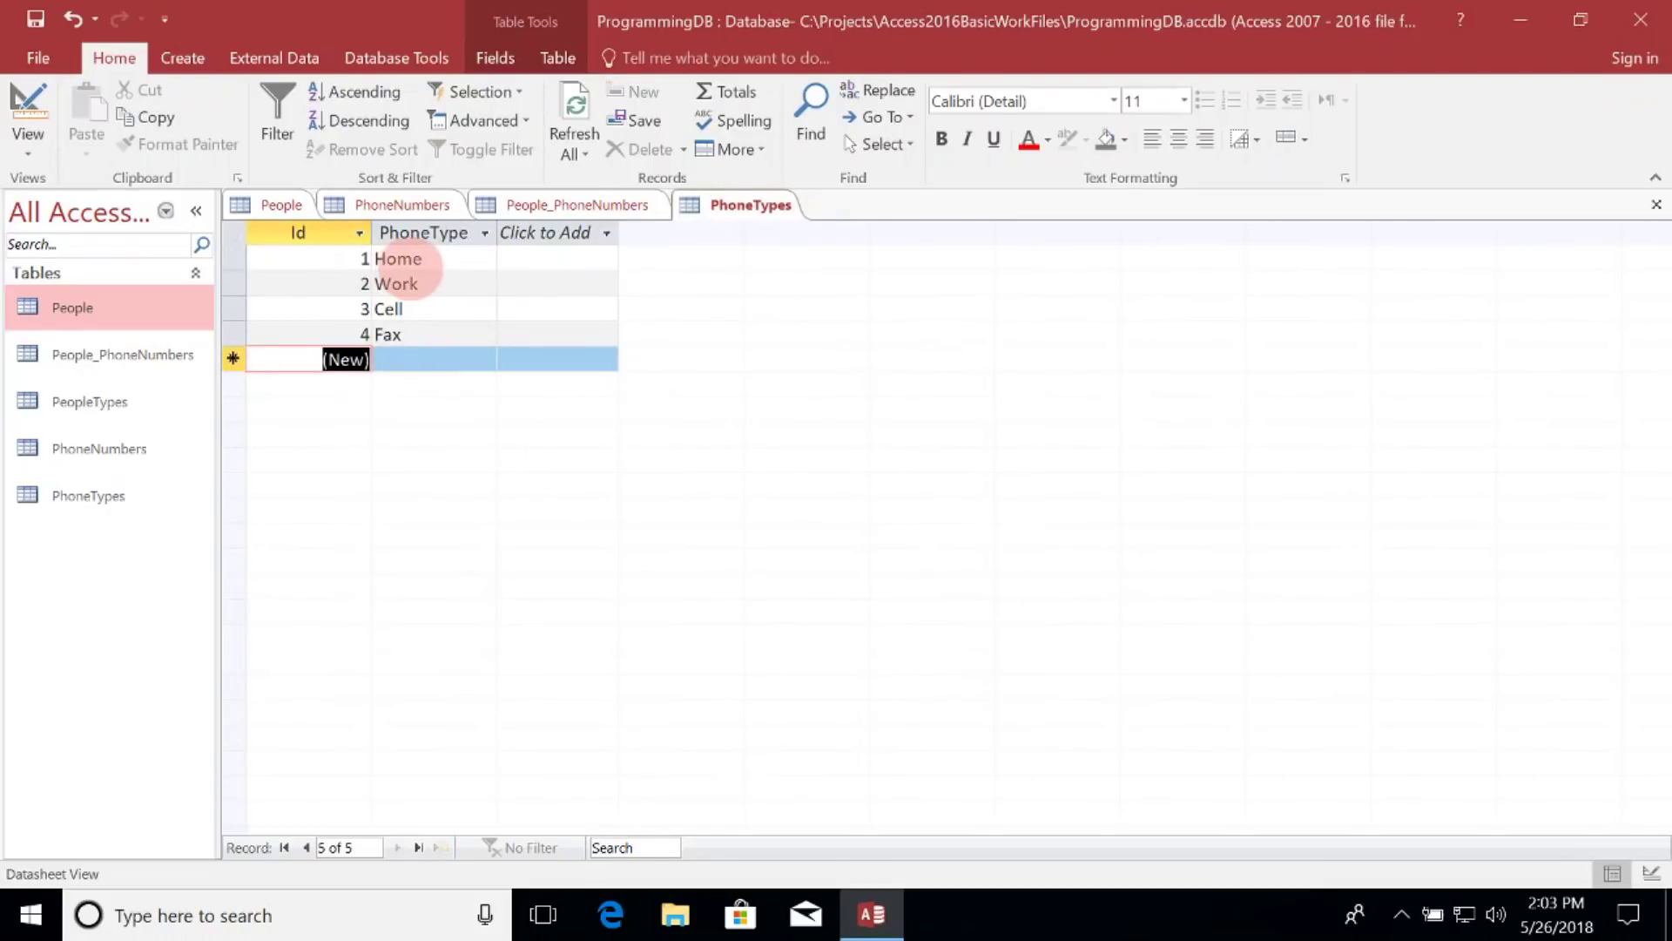
pyautogui.click(284, 202)
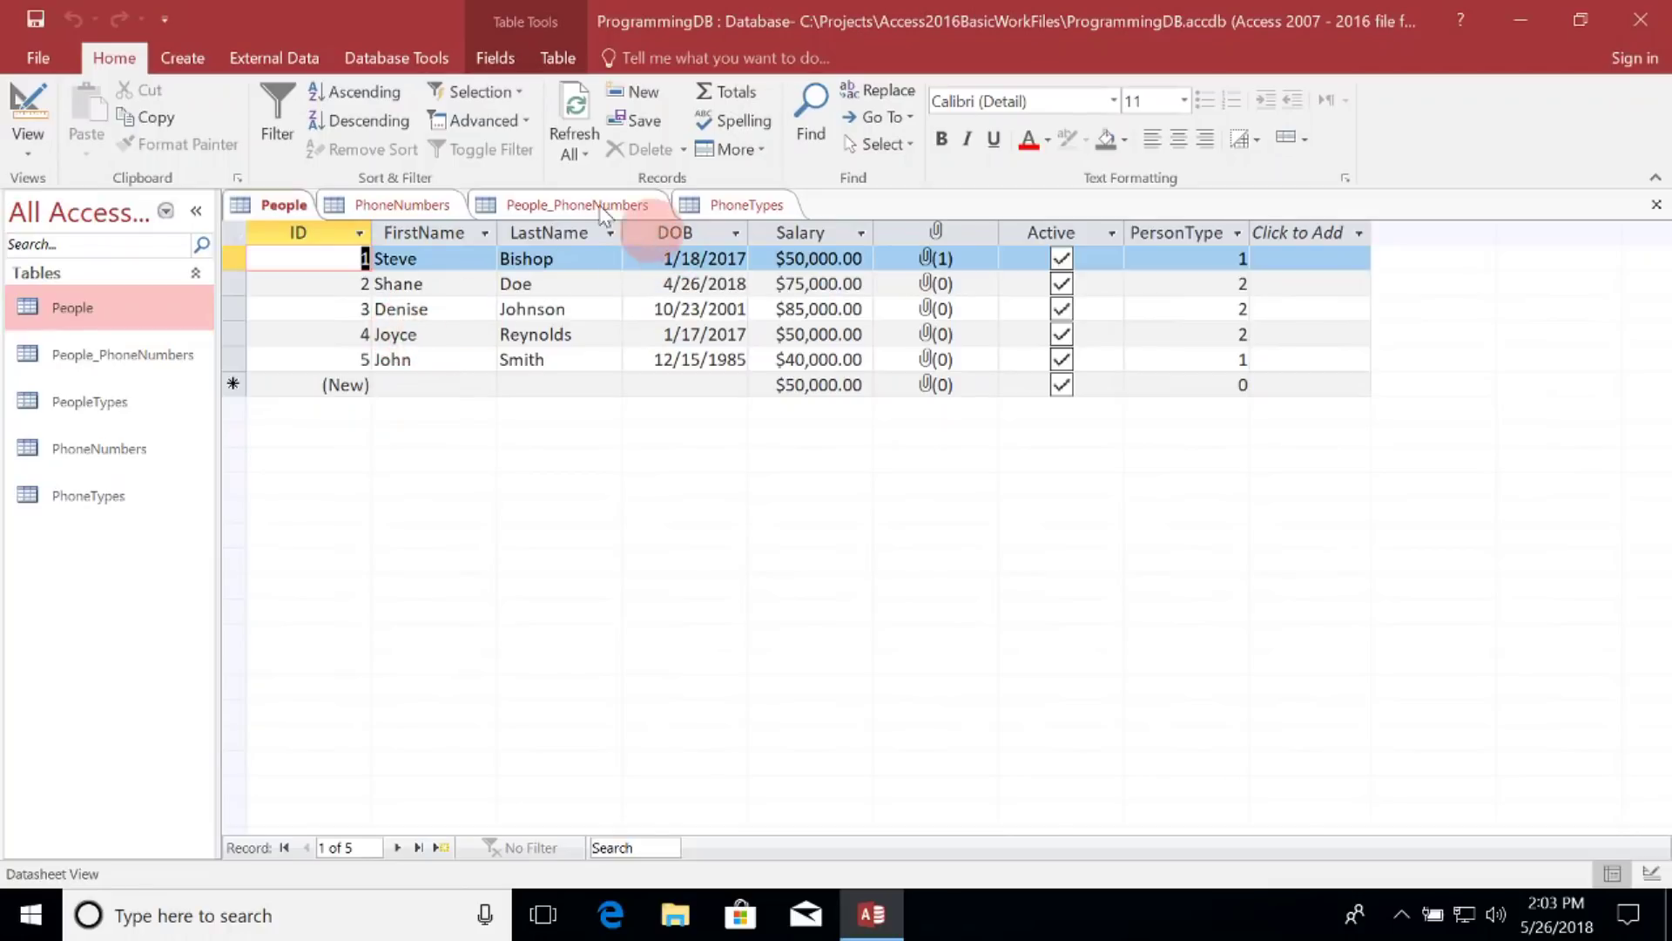
pyautogui.click(404, 202)
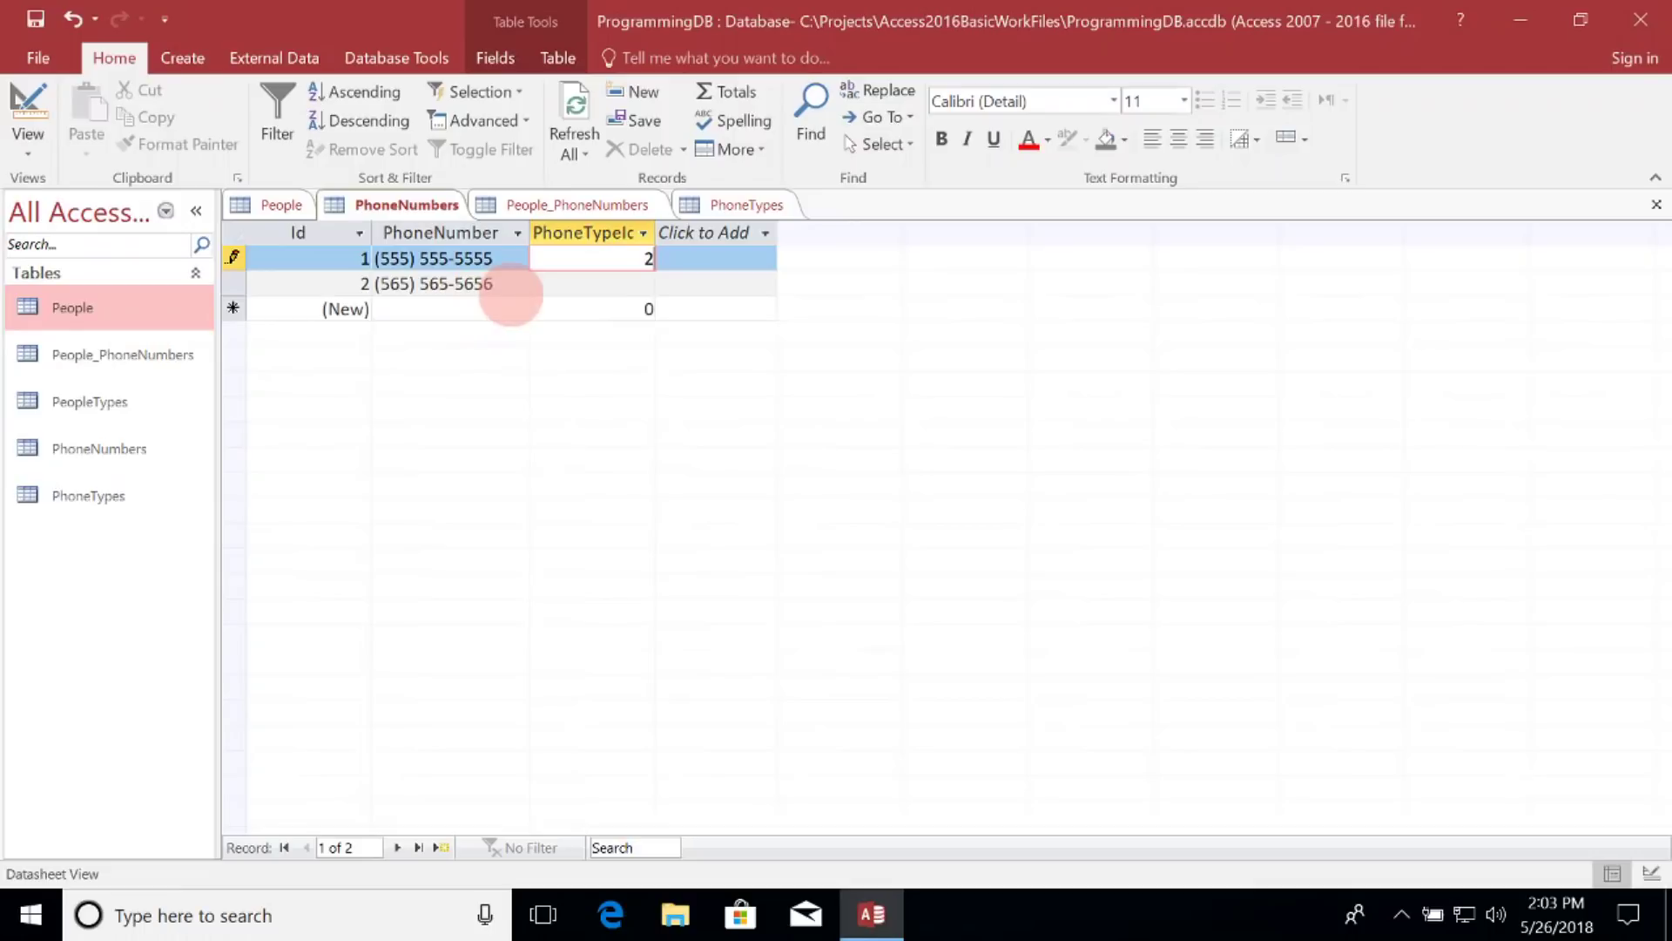
pyautogui.click(625, 284)
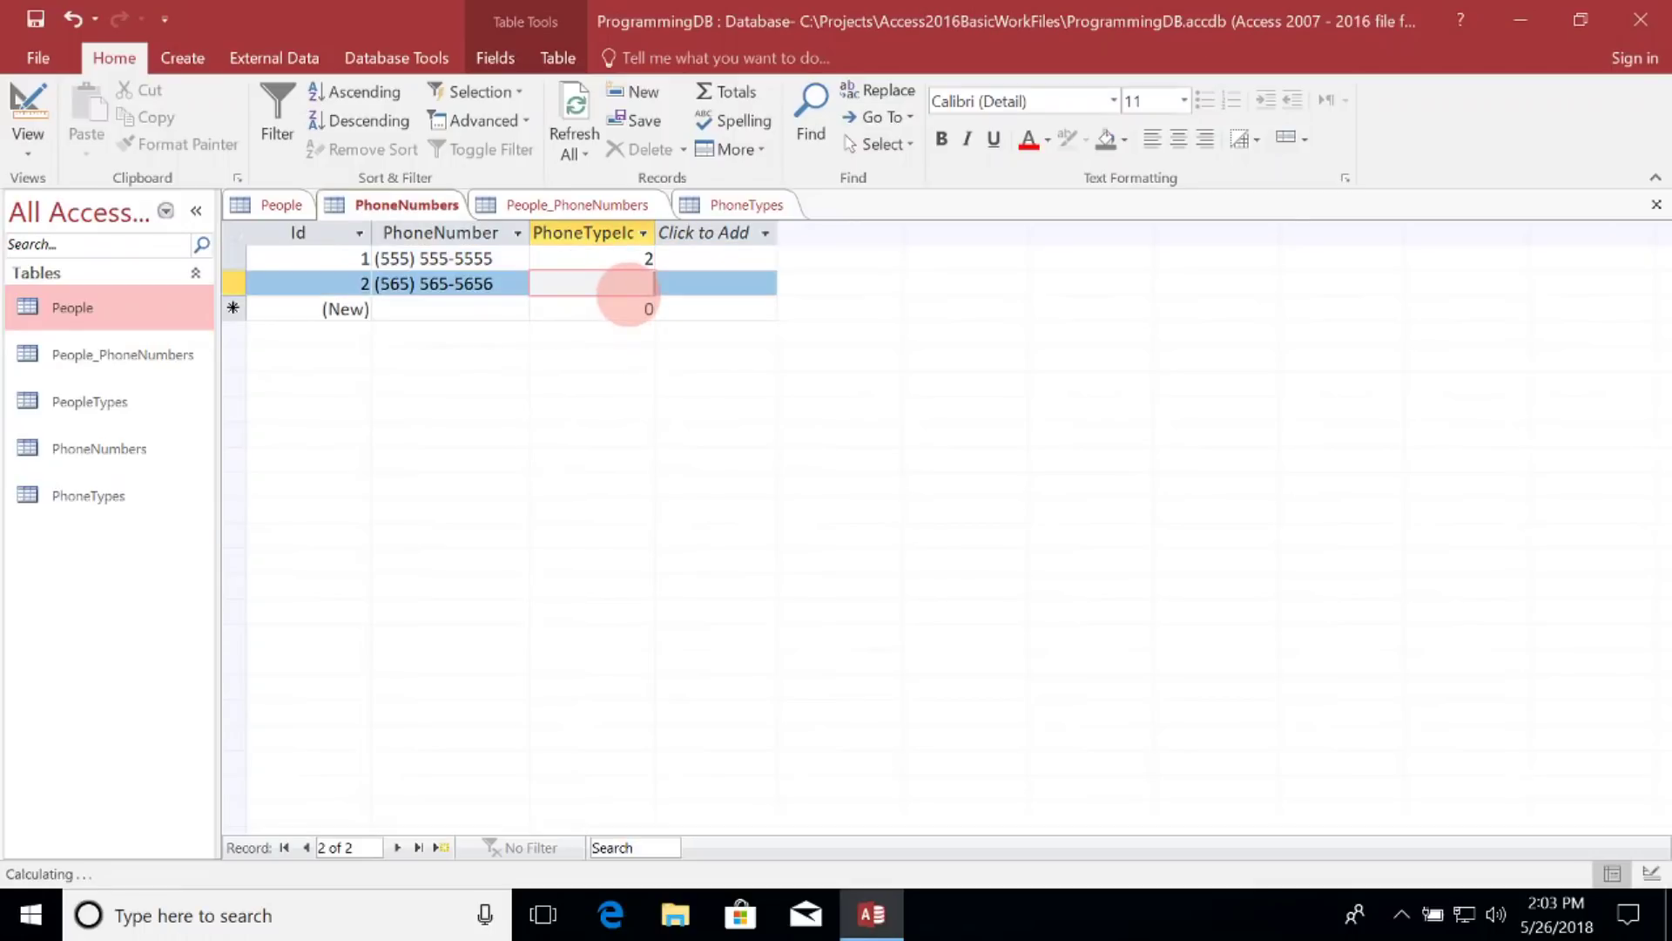
pyautogui.write('1')
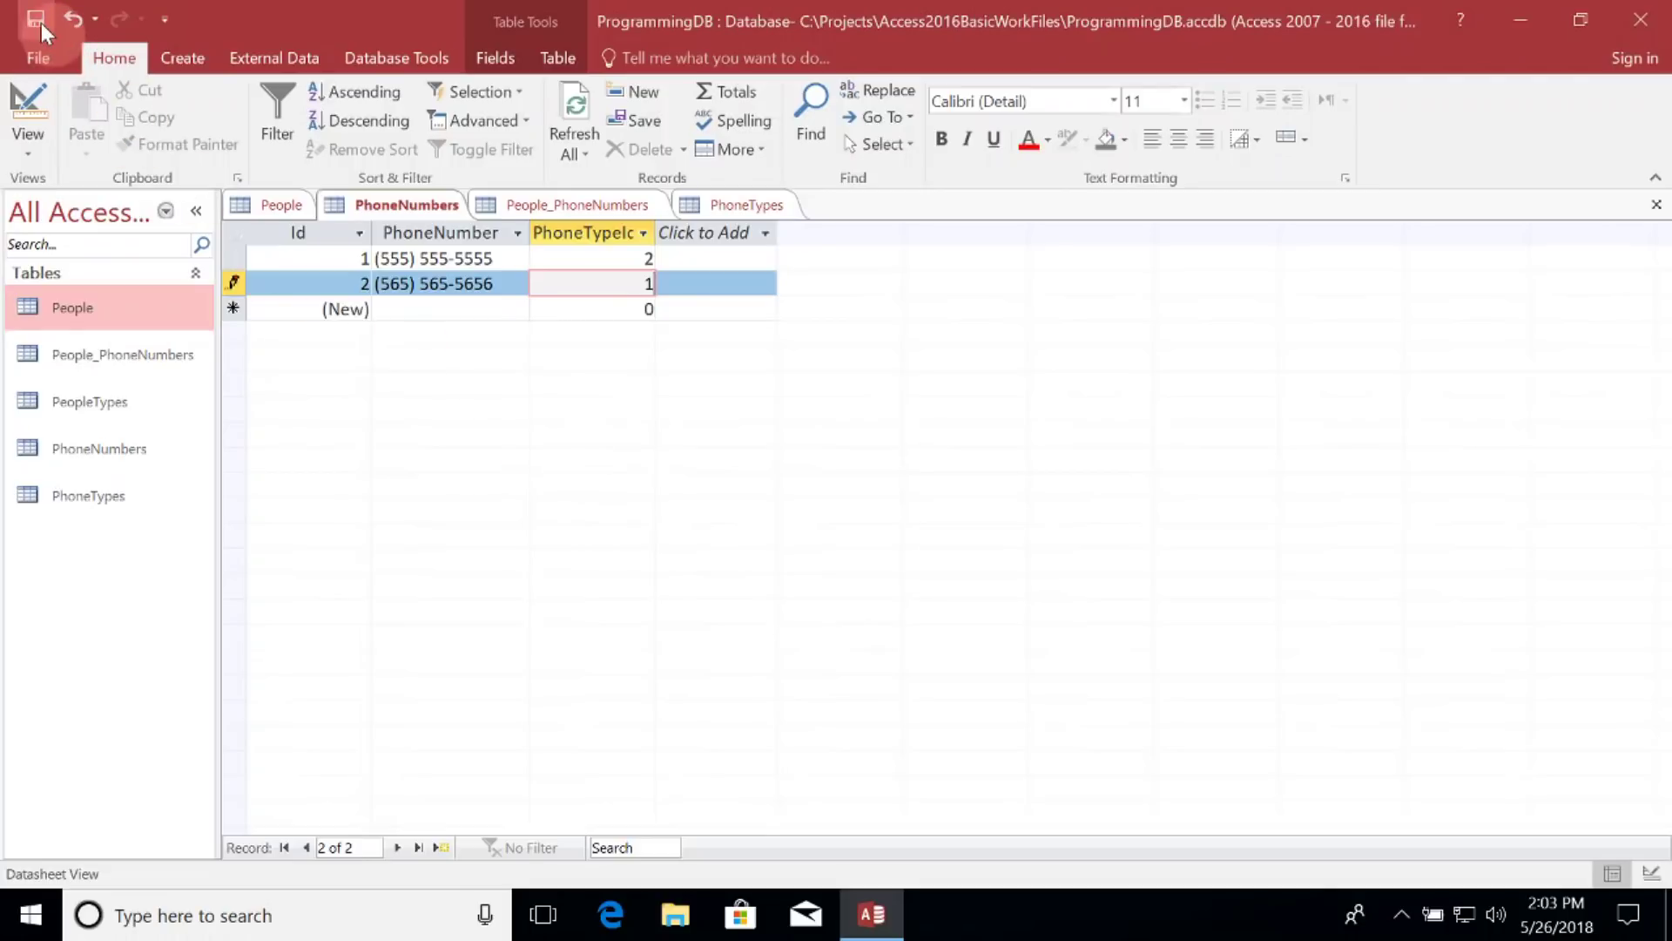
pyautogui.click(803, 544)
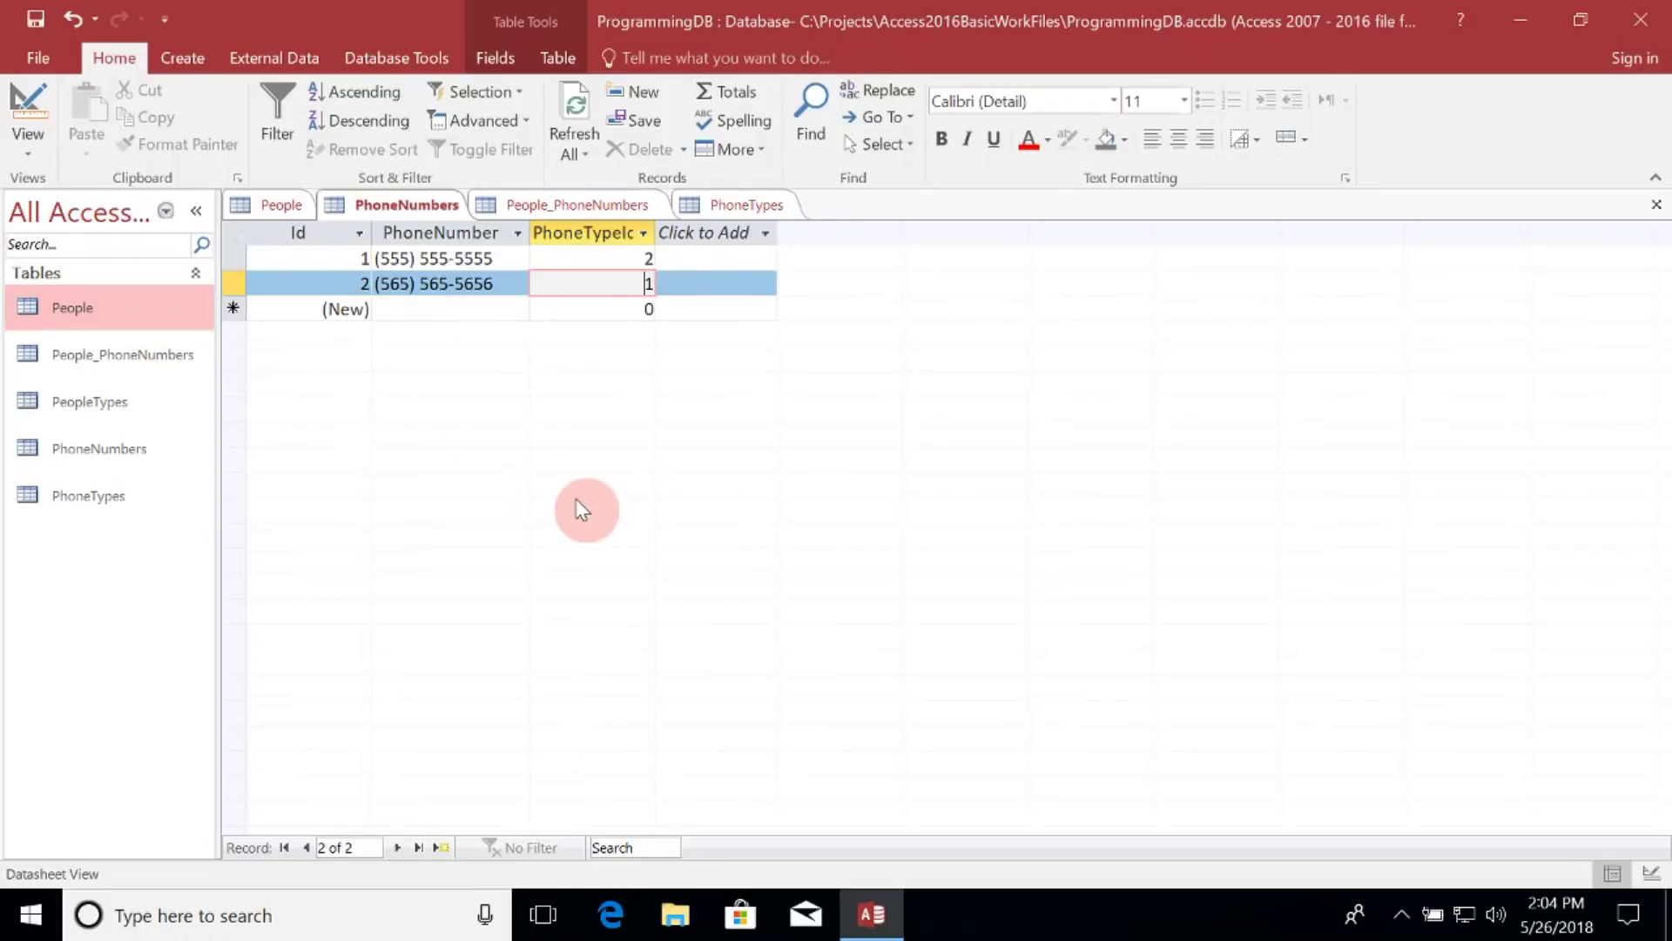
# Open the database relationships diagram and add the People_PhoneNumbers, PhoneNumbers and PhoneTypes tables to it
pyautogui.click(389, 55)
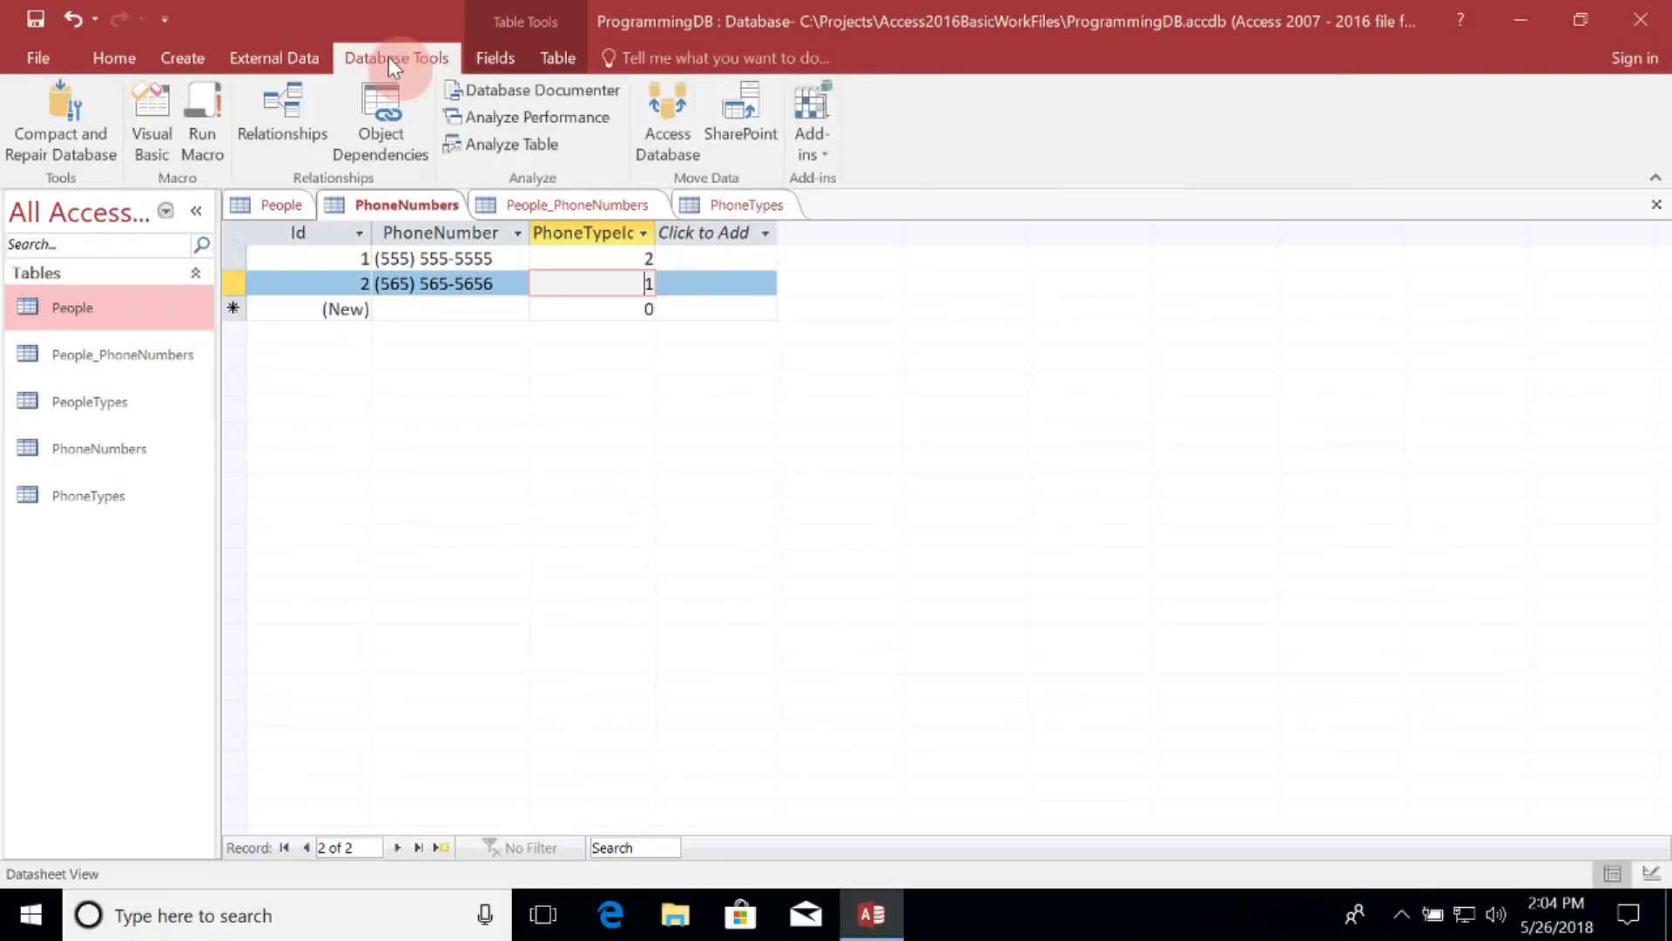
pyautogui.click(296, 107)
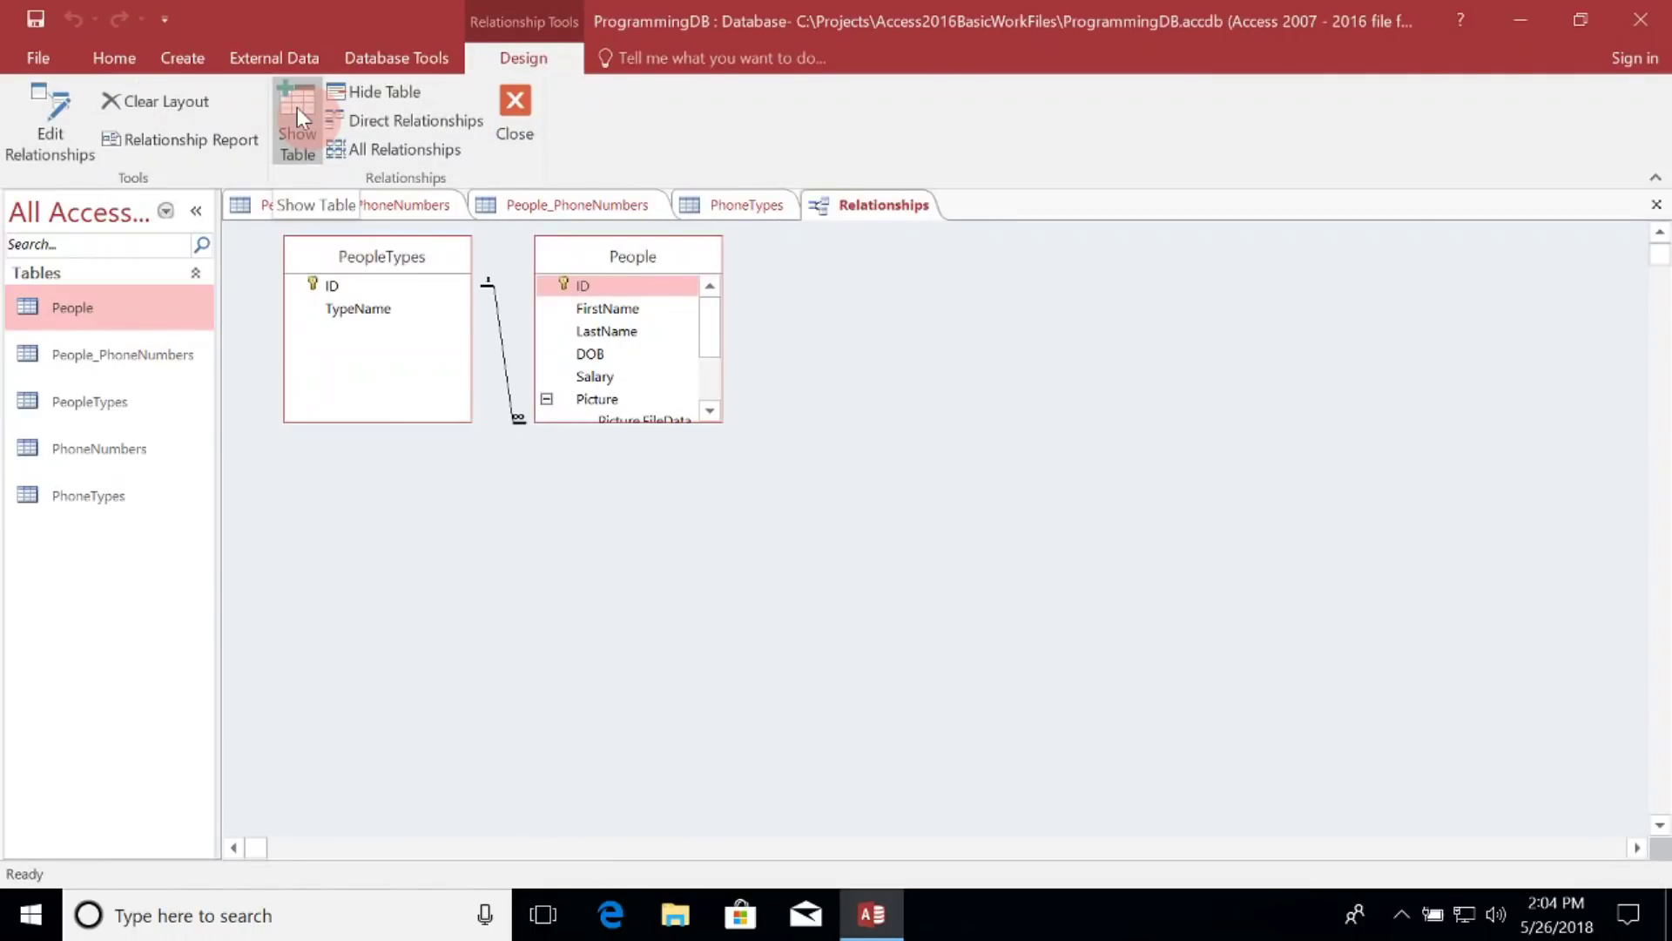
pyautogui.rightClick(923, 357)
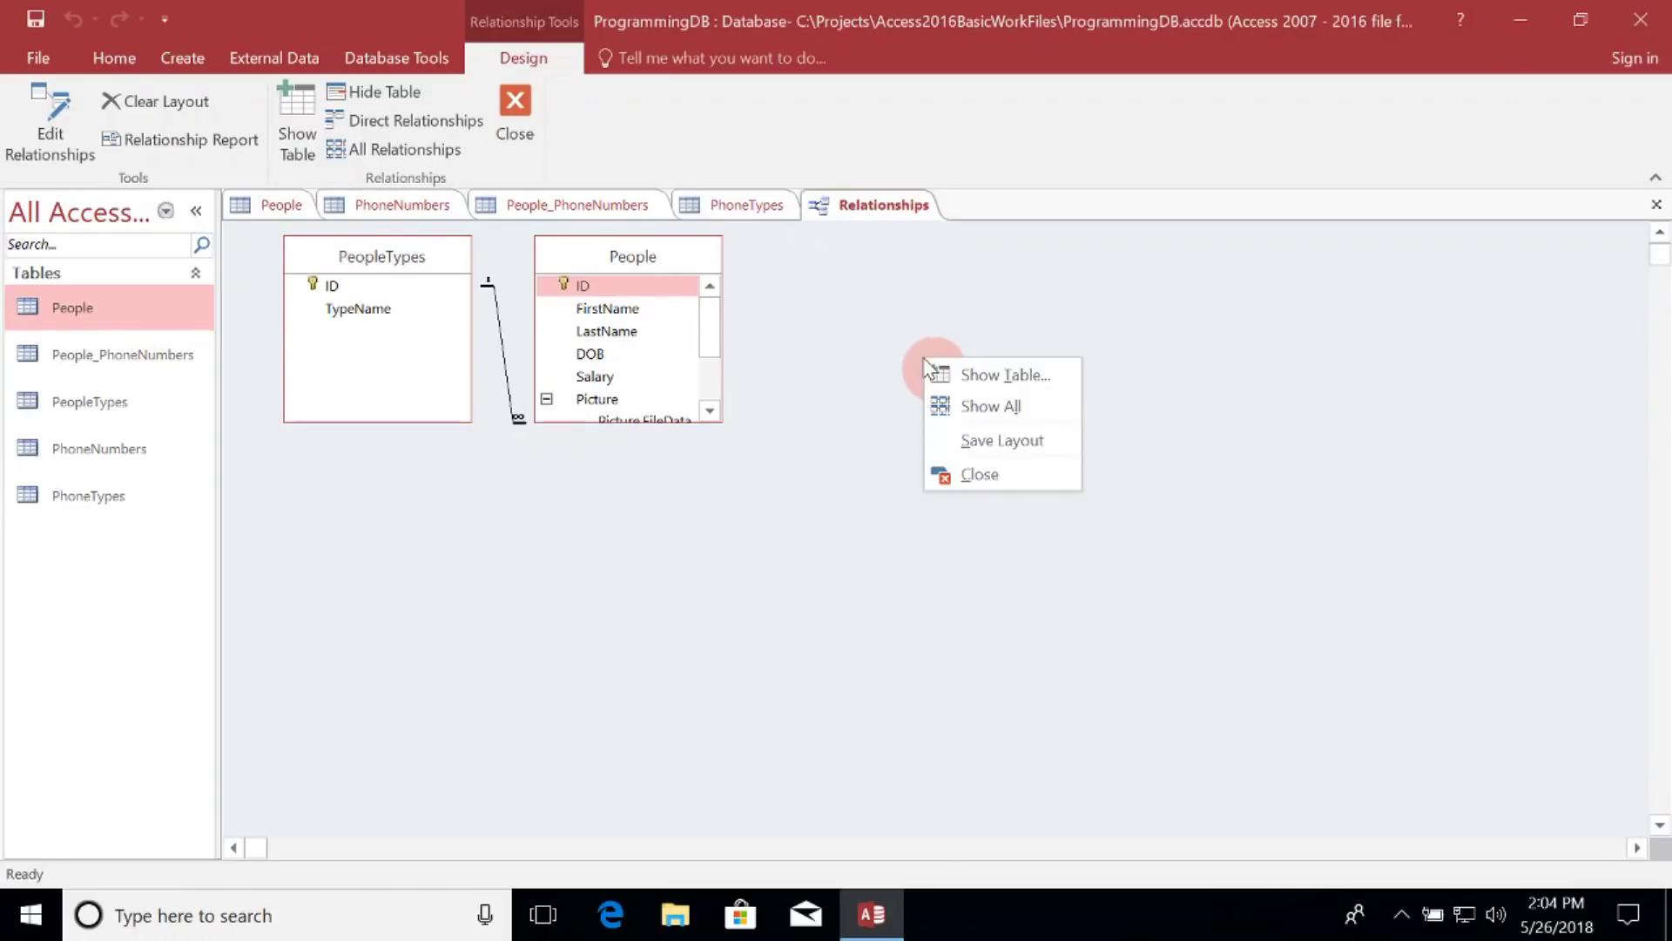
pyautogui.click(966, 373)
pyautogui.moveTo(714, 184); pyautogui.dragTo(716, 209)
pyautogui.keyDown('ctrl'); pyautogui.click(716, 202); pyautogui.keyUp('ctrl')
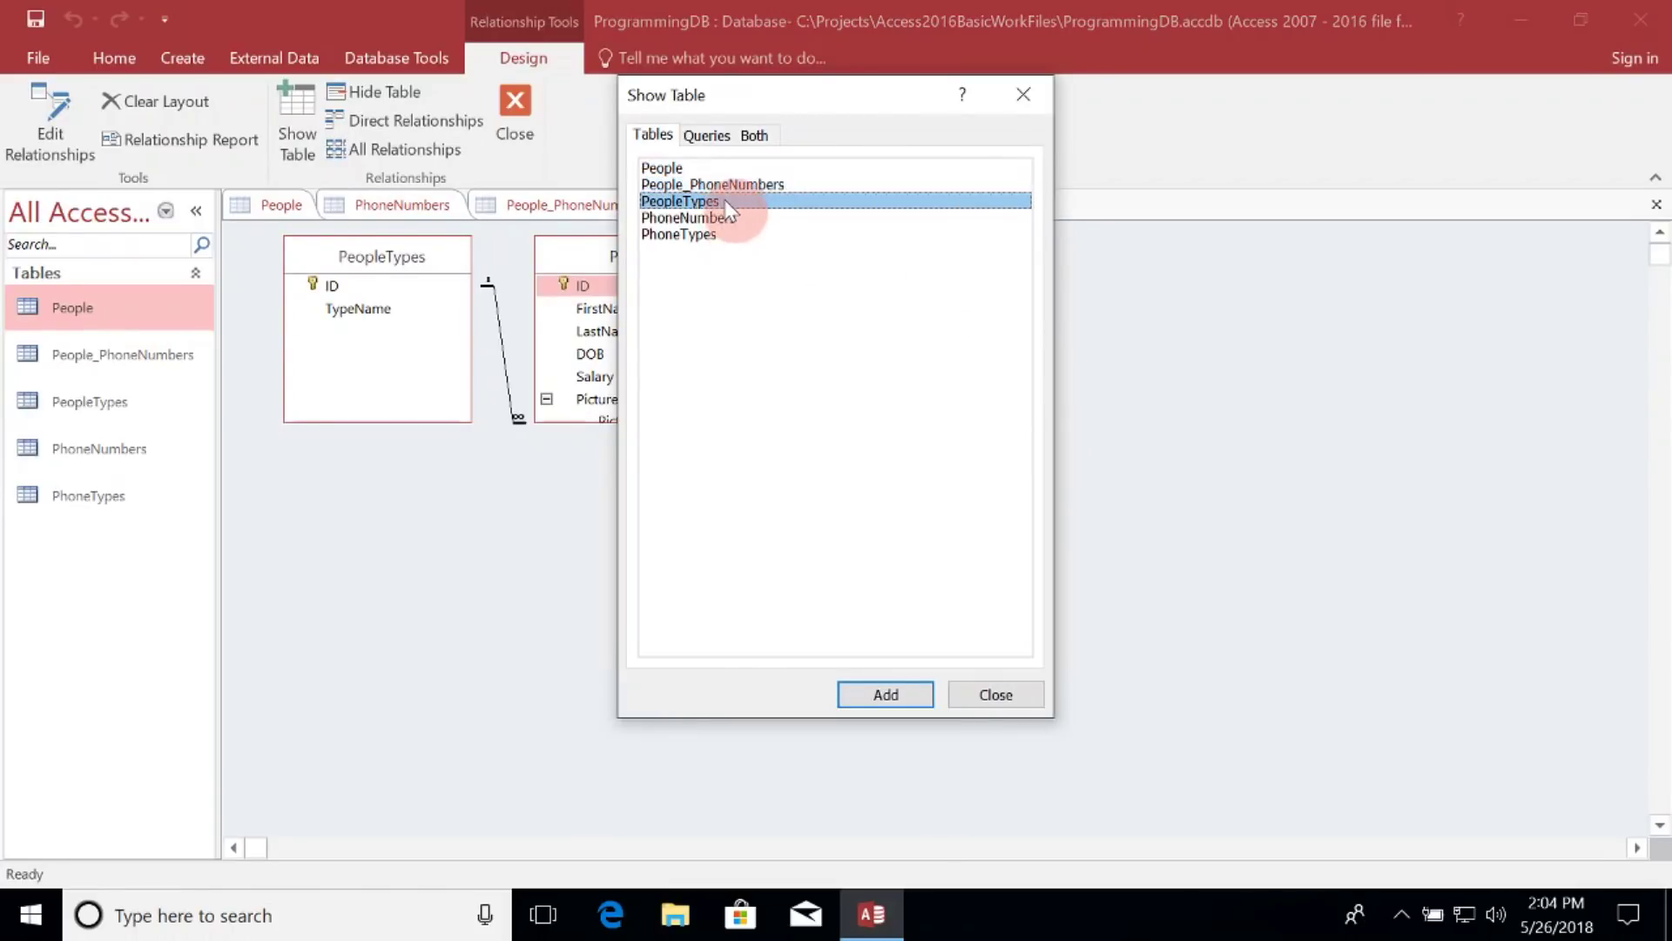
pyautogui.keyDown('ctrl'); pyautogui.click(697, 218); pyautogui.keyUp('ctrl')
pyautogui.keyDown('ctrl'); pyautogui.click(688, 235); pyautogui.keyUp('ctrl')
pyautogui.click(886, 695)
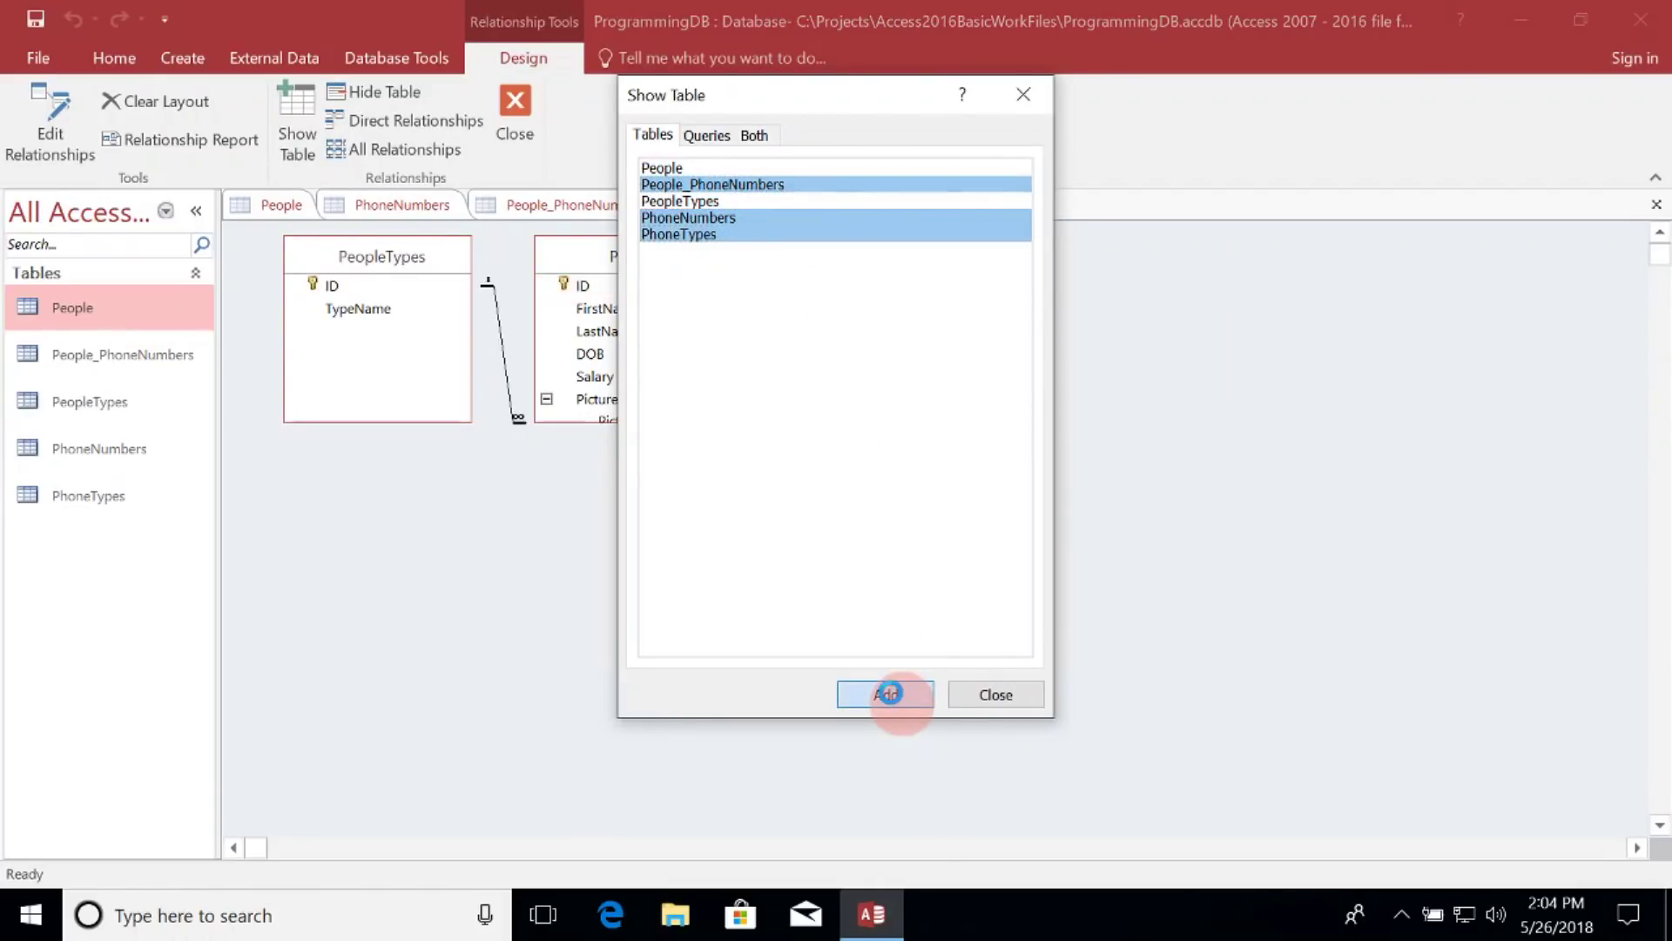
pyautogui.click(993, 692)
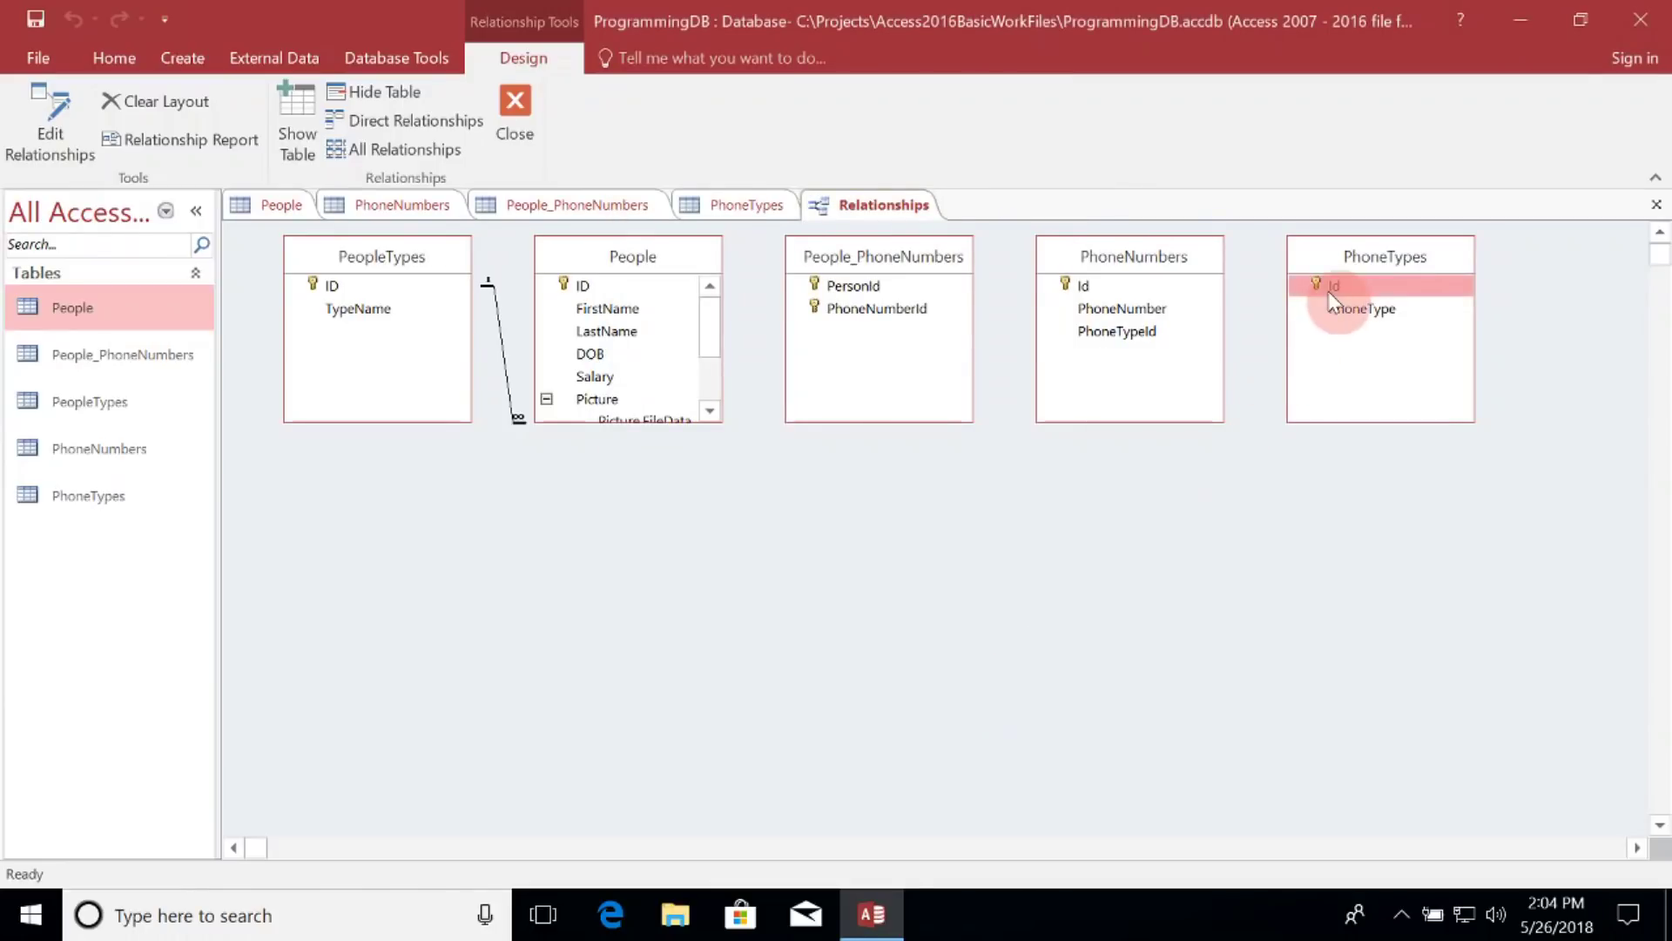
# Try to relate PhoneTypes Id to PhoneNumbers PhoneTypeId with referential integrity and cascading updates while the tables are still open
pyautogui.moveTo(1334, 289); pyautogui.dragTo(1132, 338)
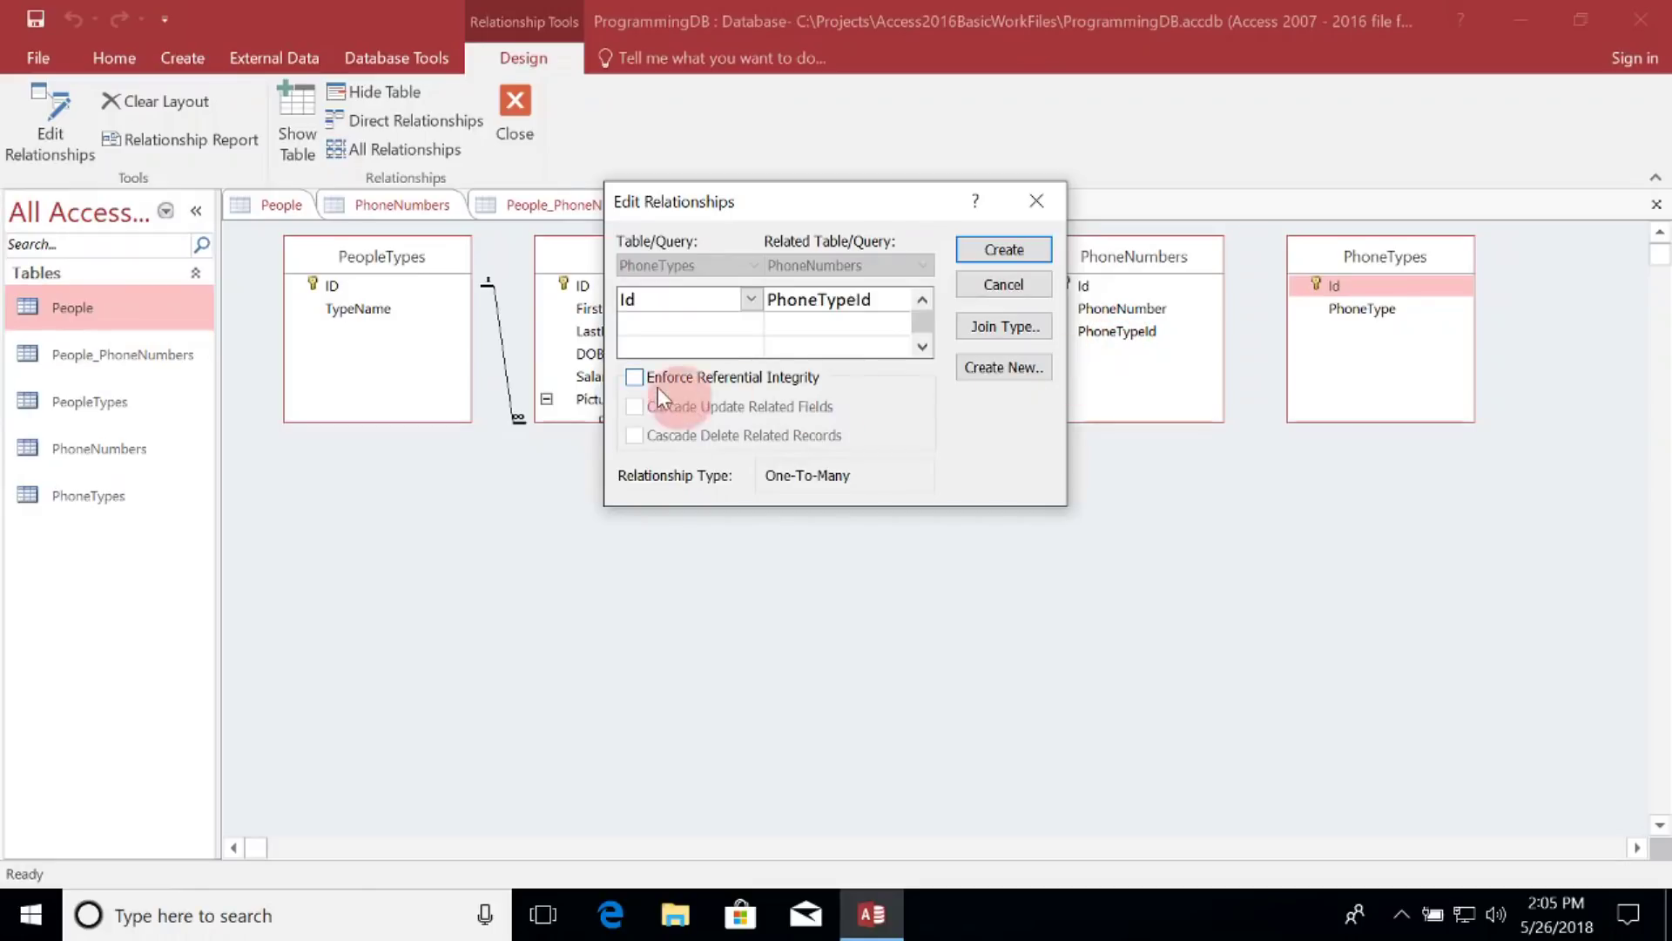
pyautogui.click(636, 378)
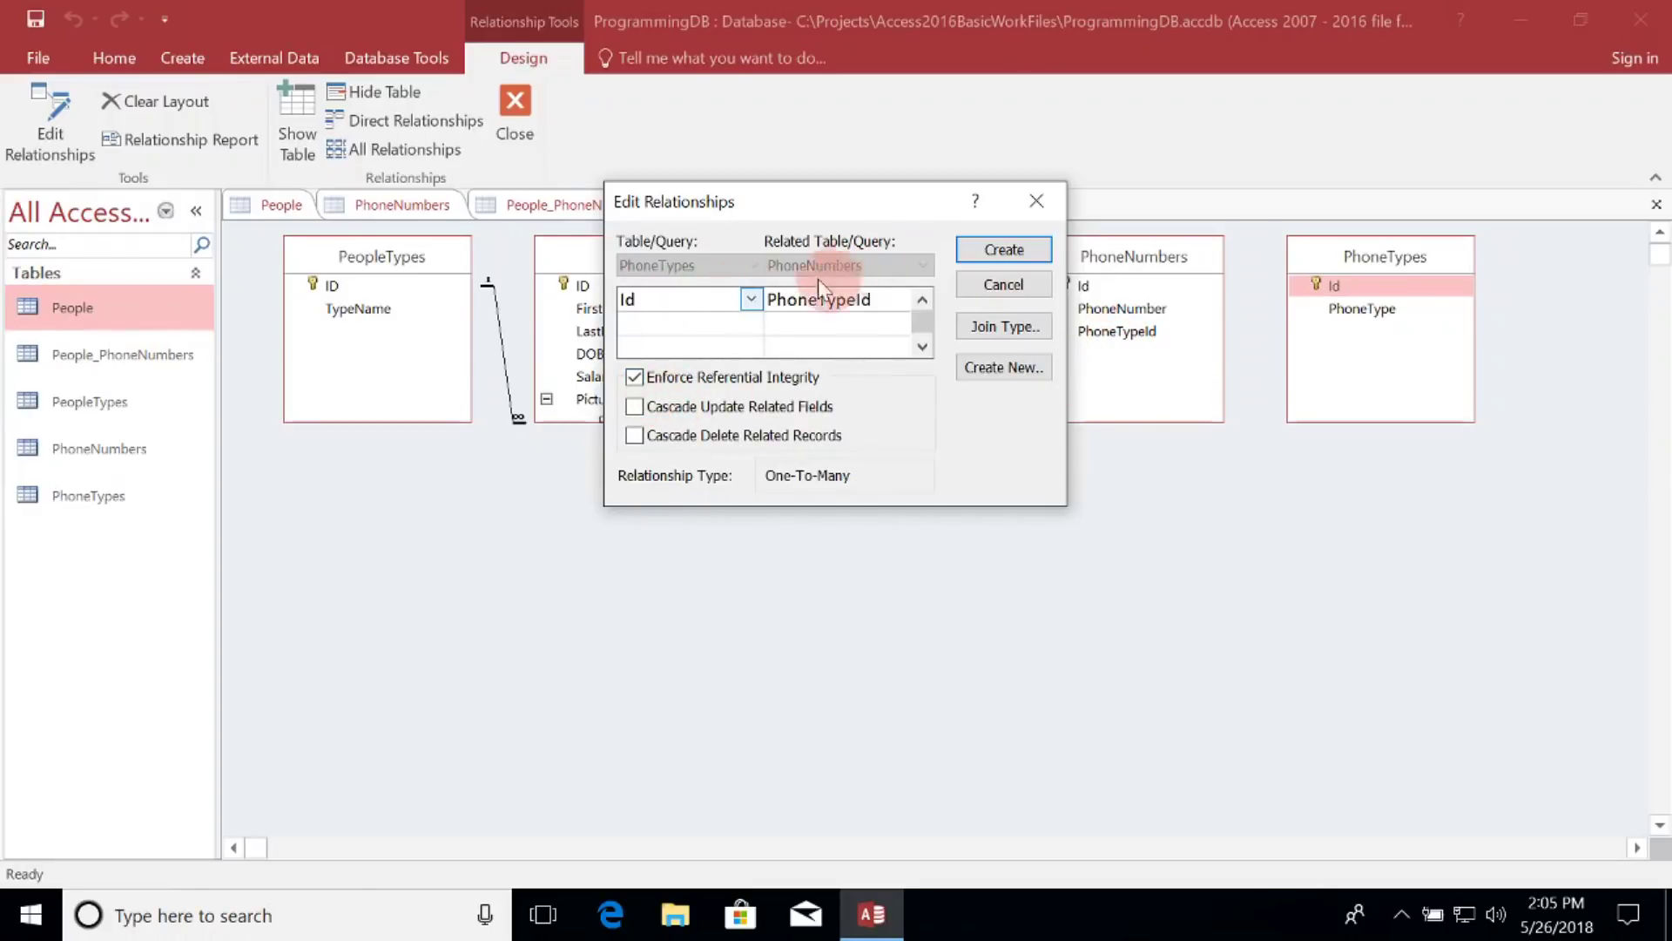
pyautogui.click(635, 407)
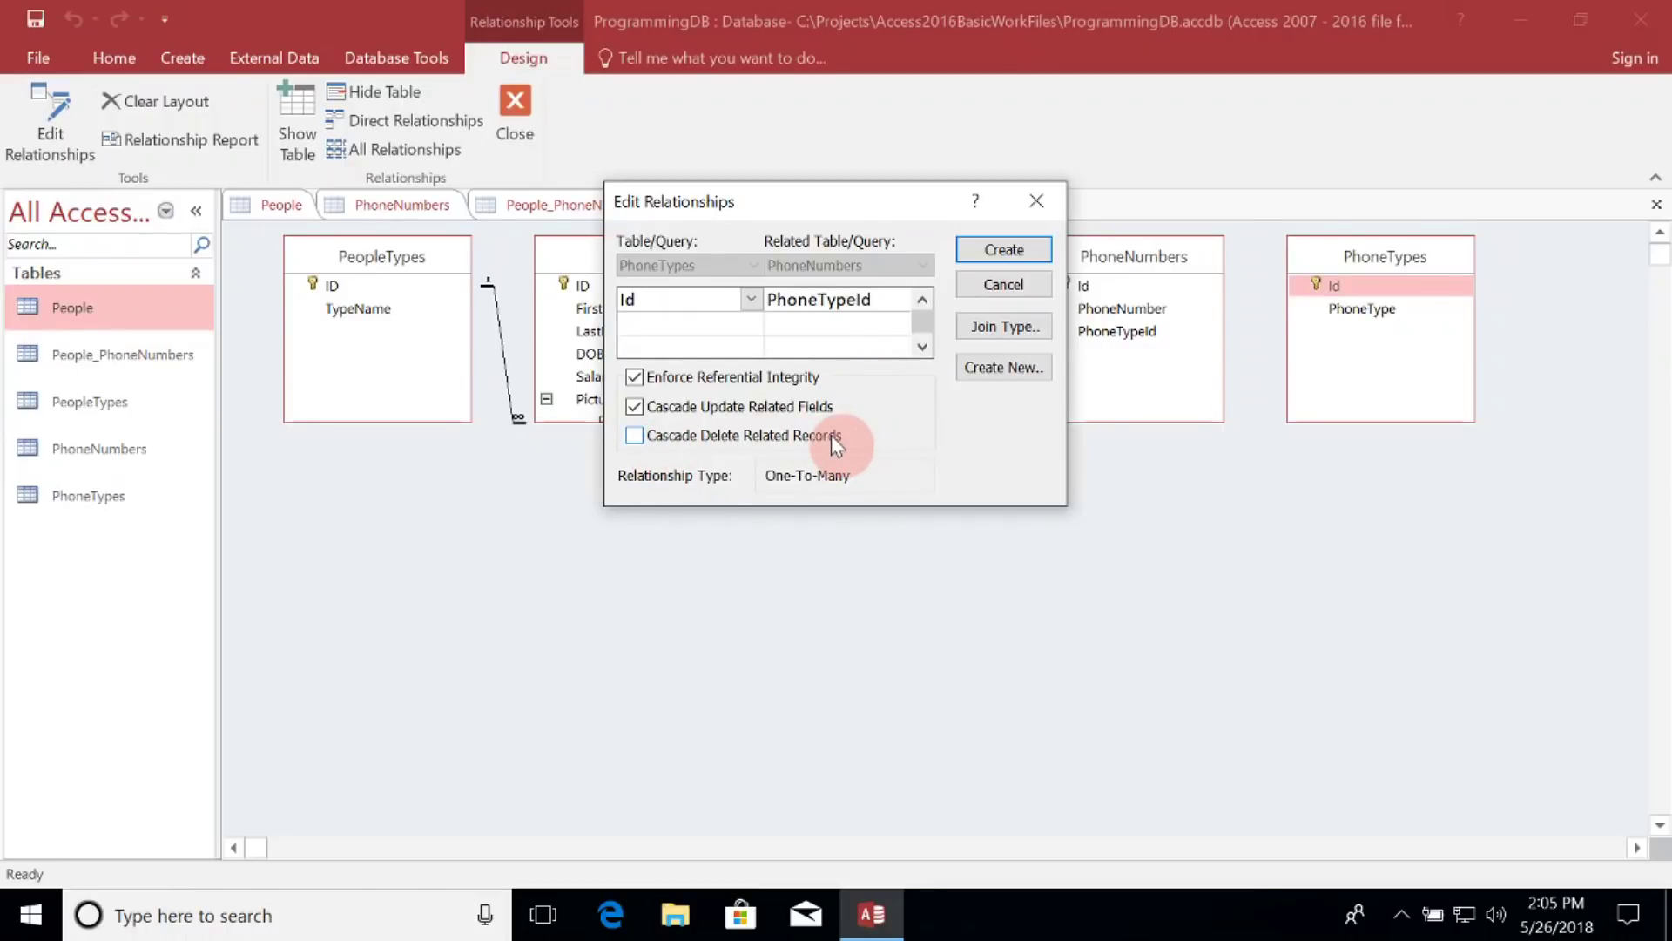
pyautogui.click(1002, 247)
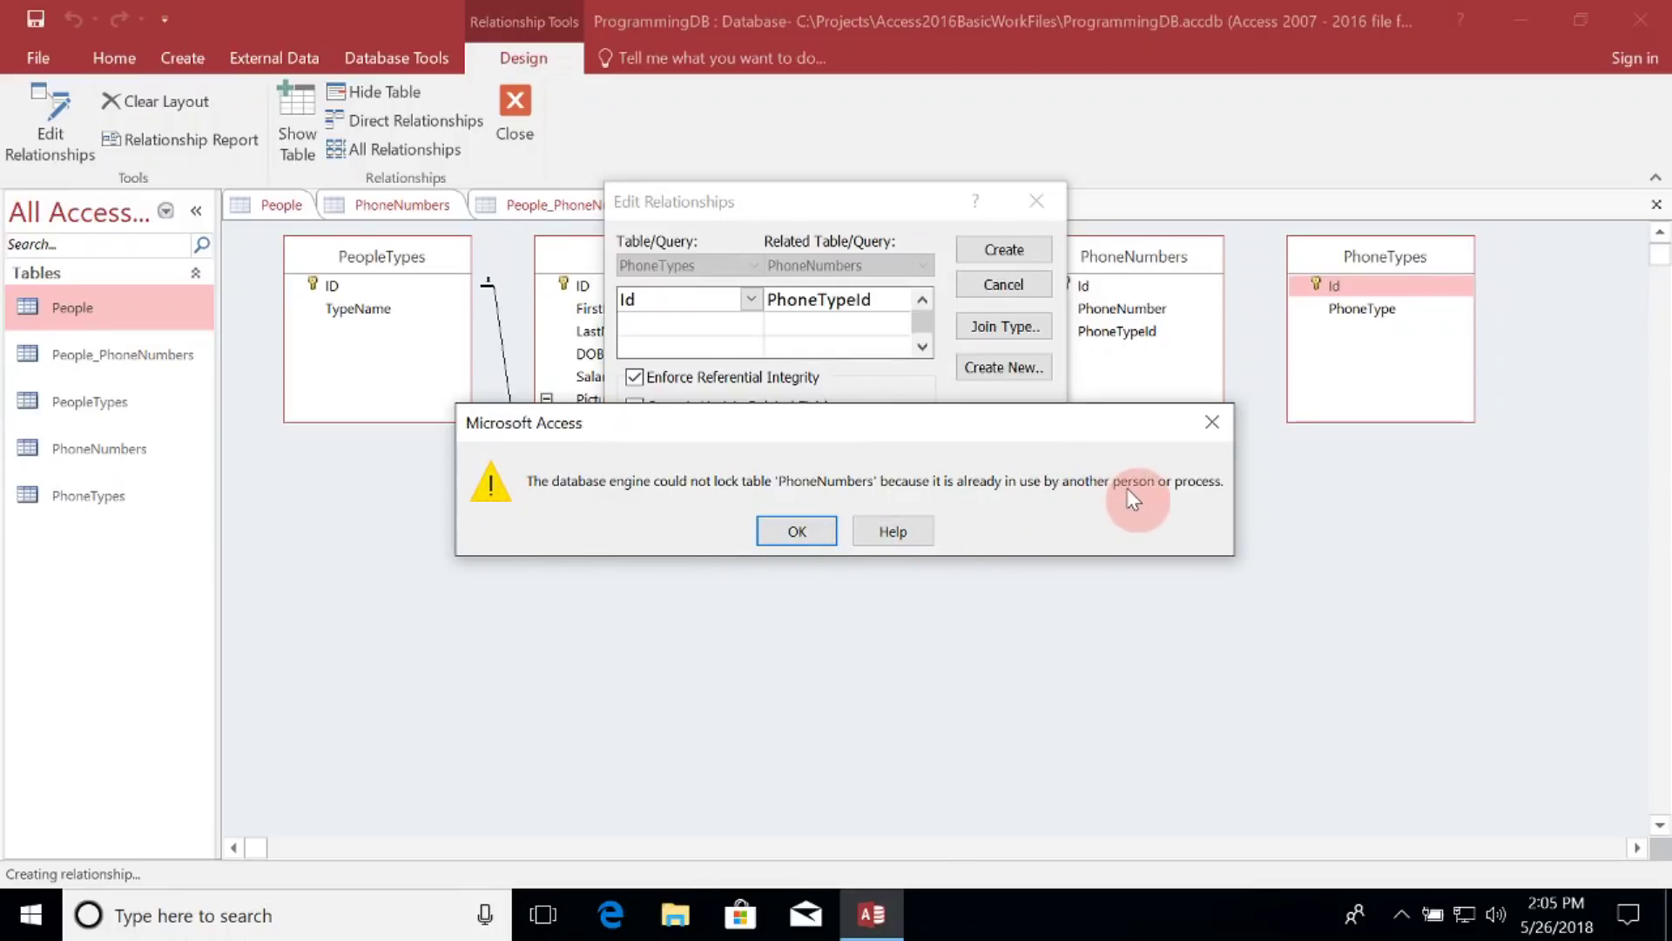
pyautogui.click(795, 528)
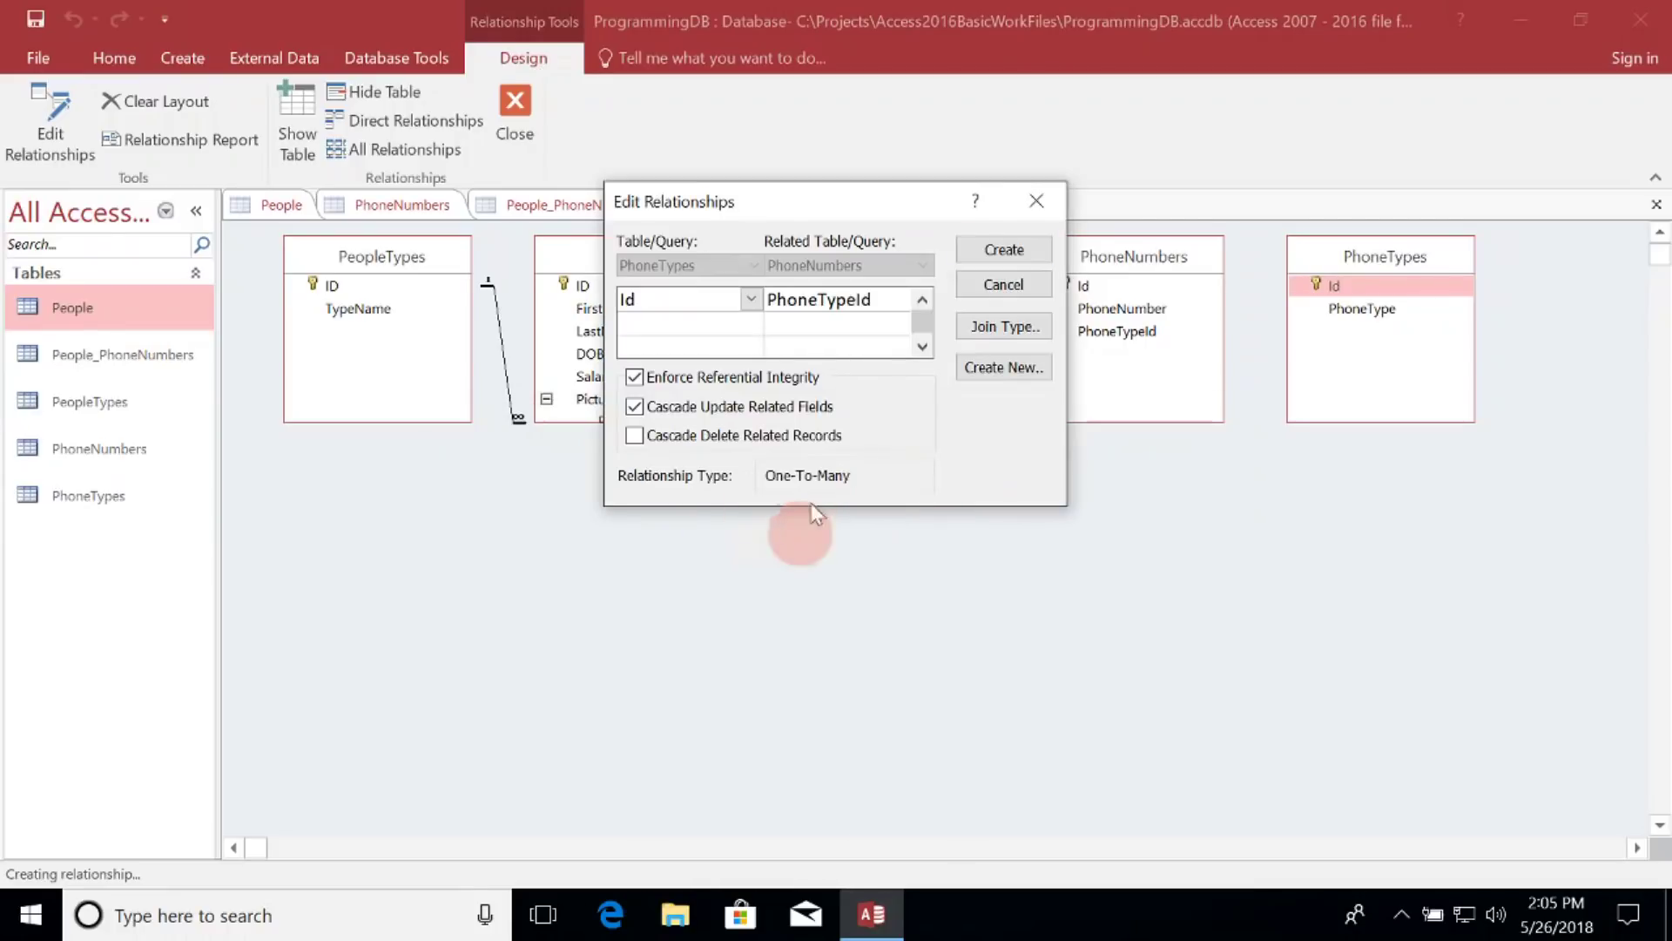
pyautogui.click(1007, 285)
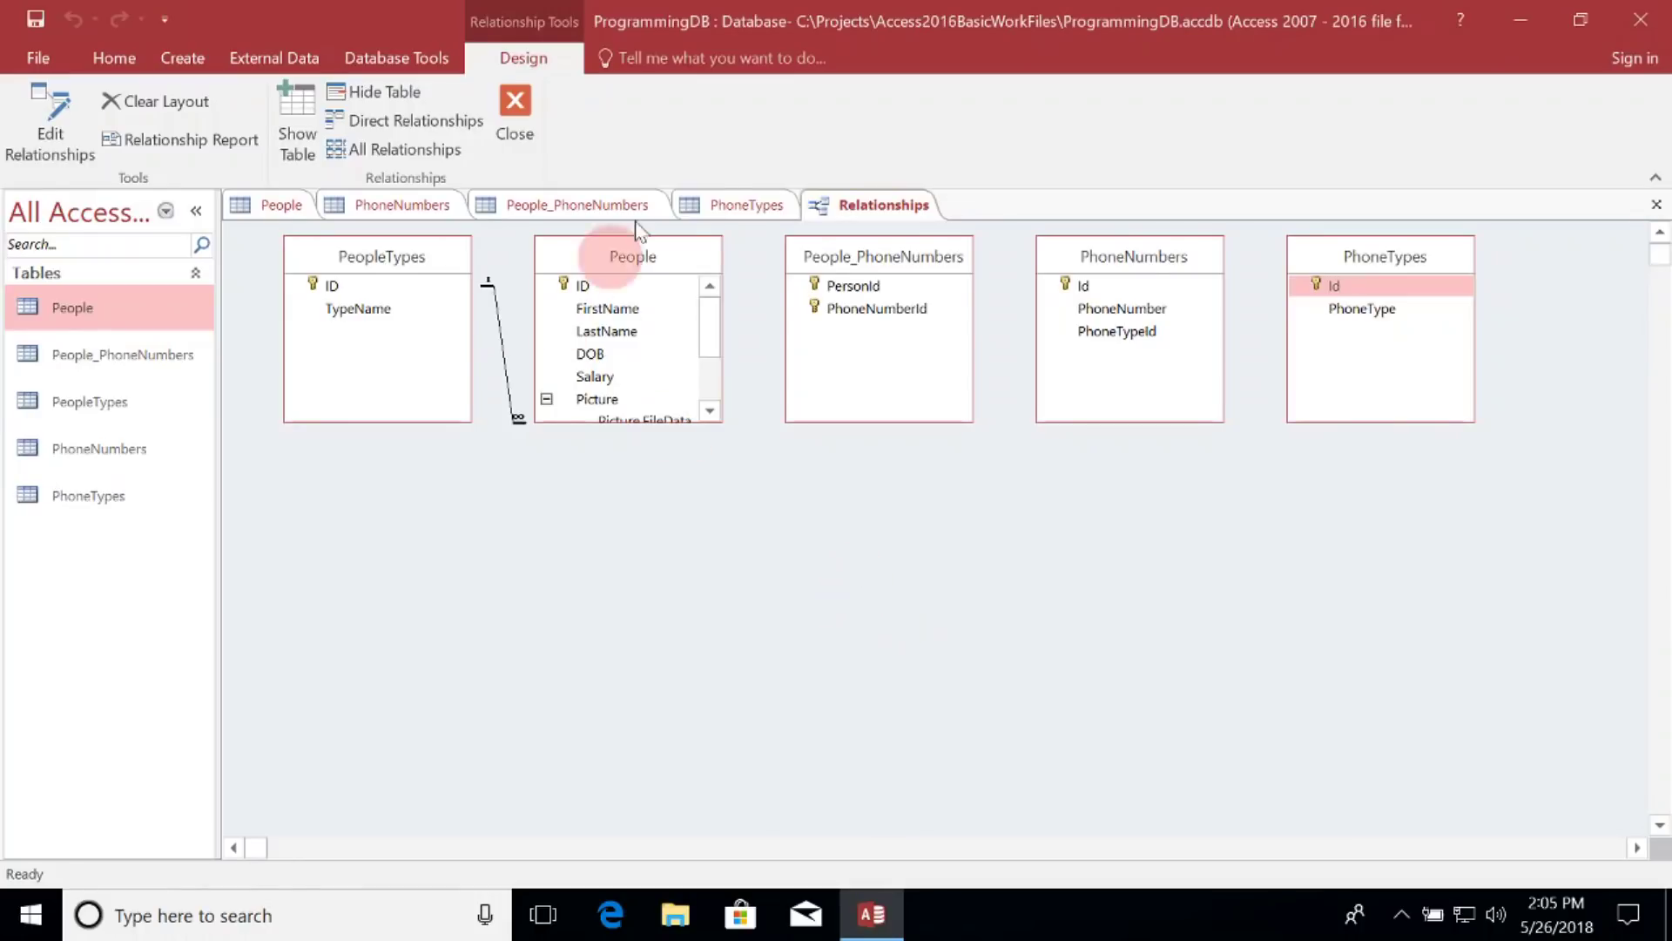
# Close the open PhoneTypes, People_PhoneNumbers, PhoneNumbers and People tables, saving the layout changes to People_PhoneNumbers
pyautogui.click(713, 200)
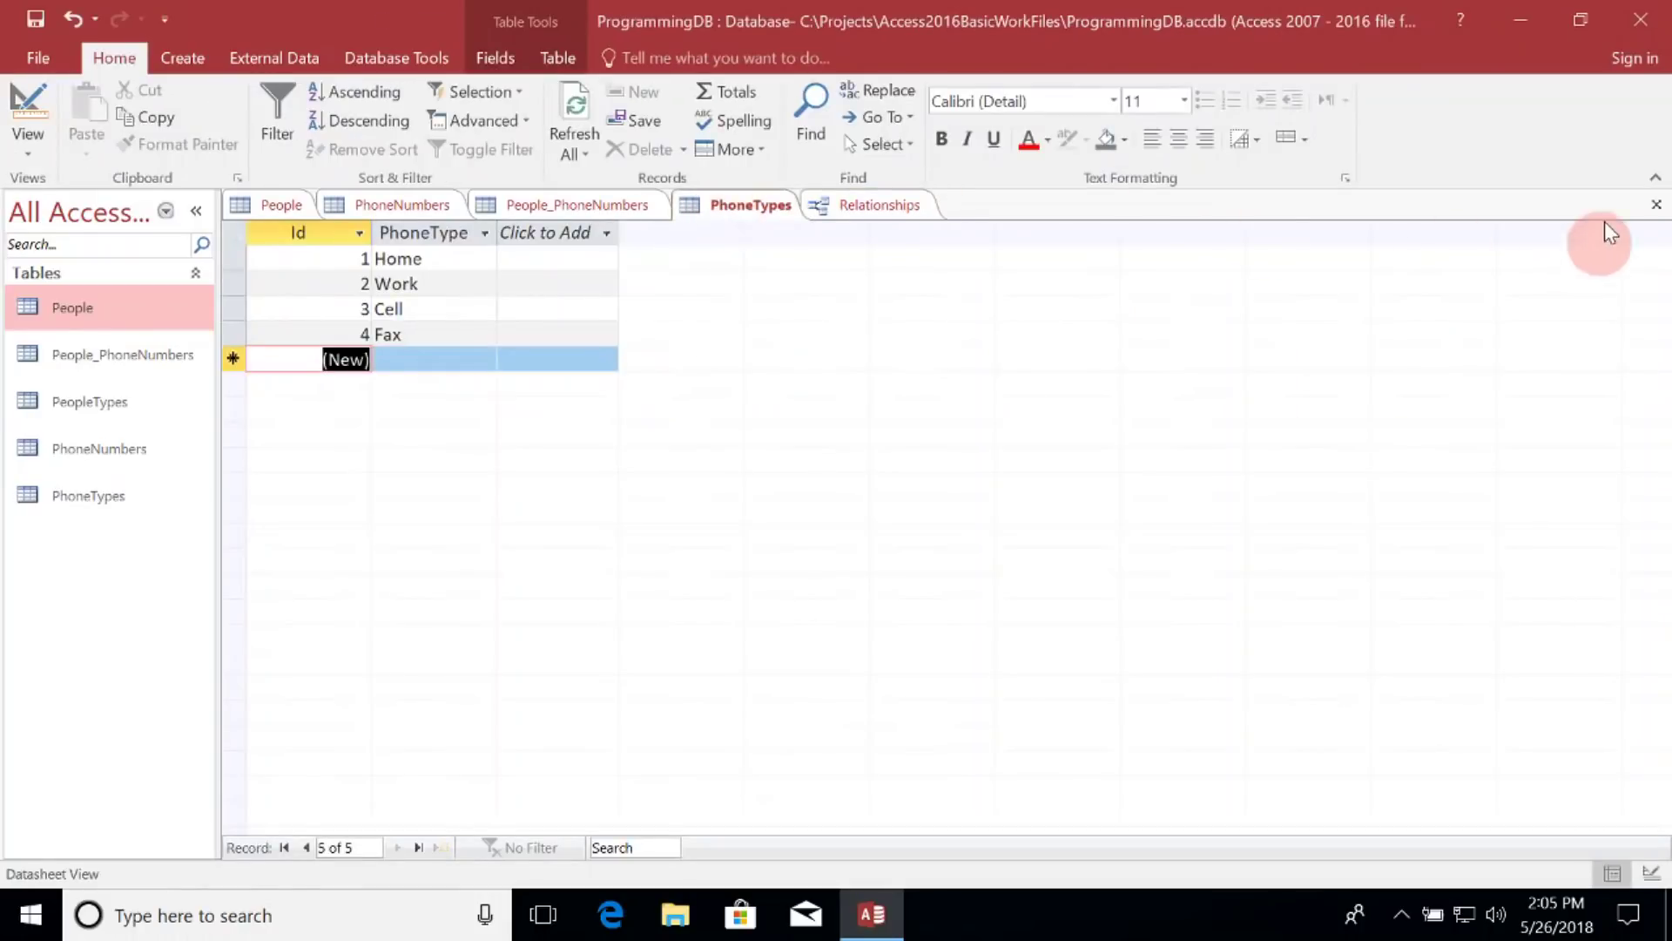
pyautogui.click(1657, 203)
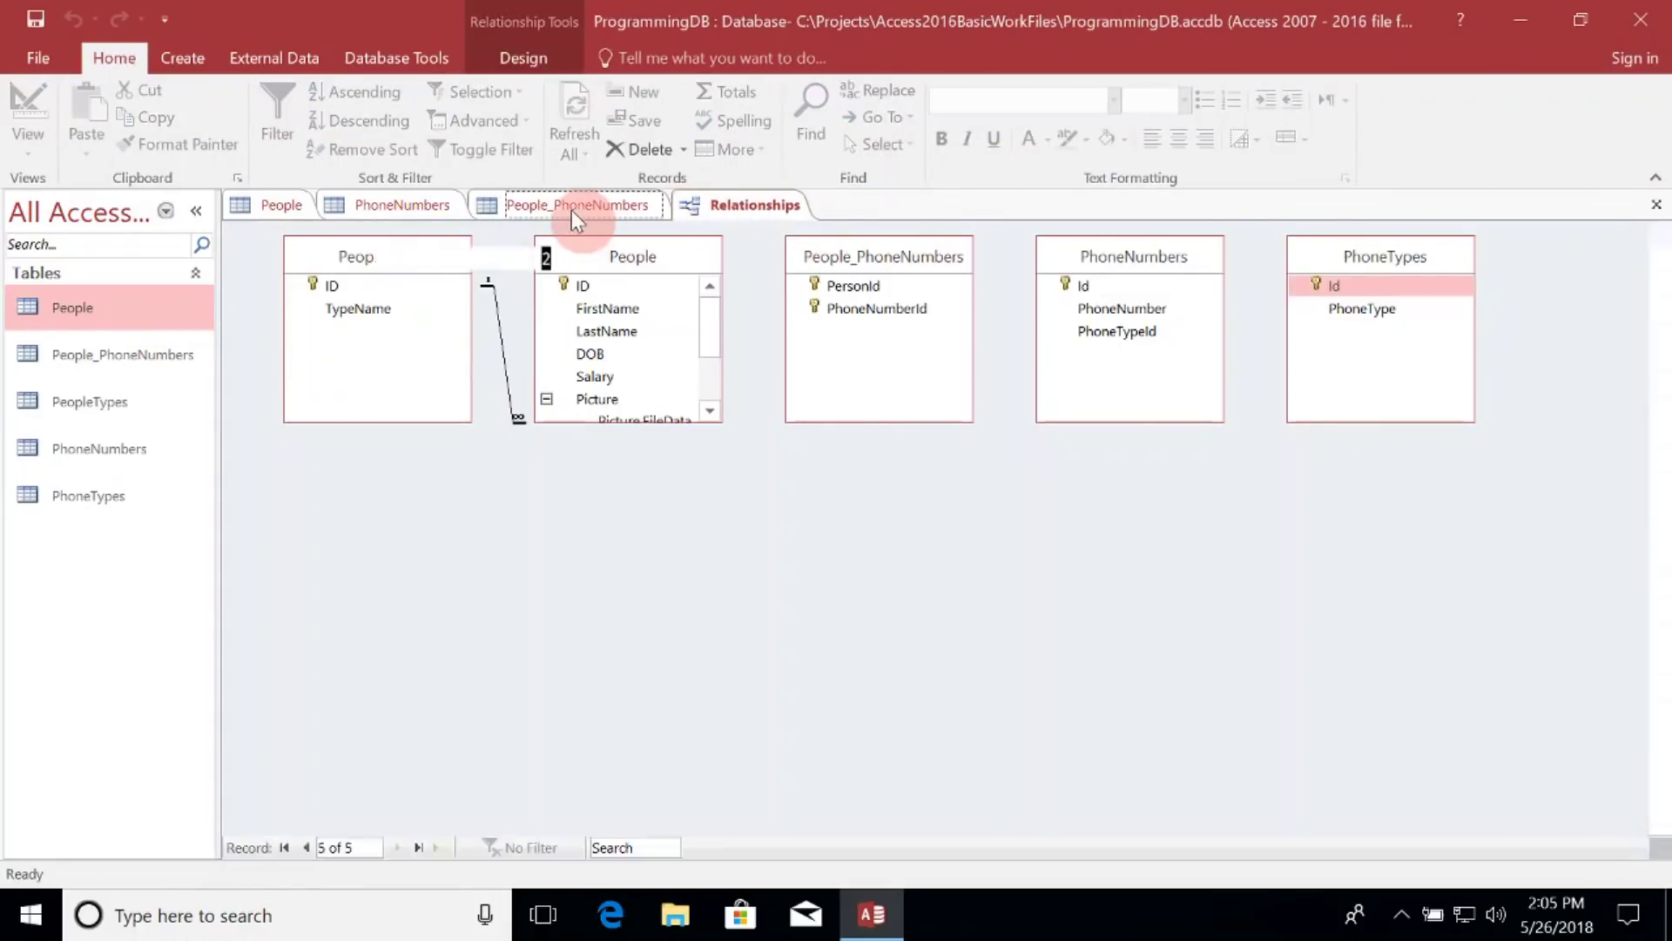
pyautogui.click(571, 210)
pyautogui.click(1657, 204)
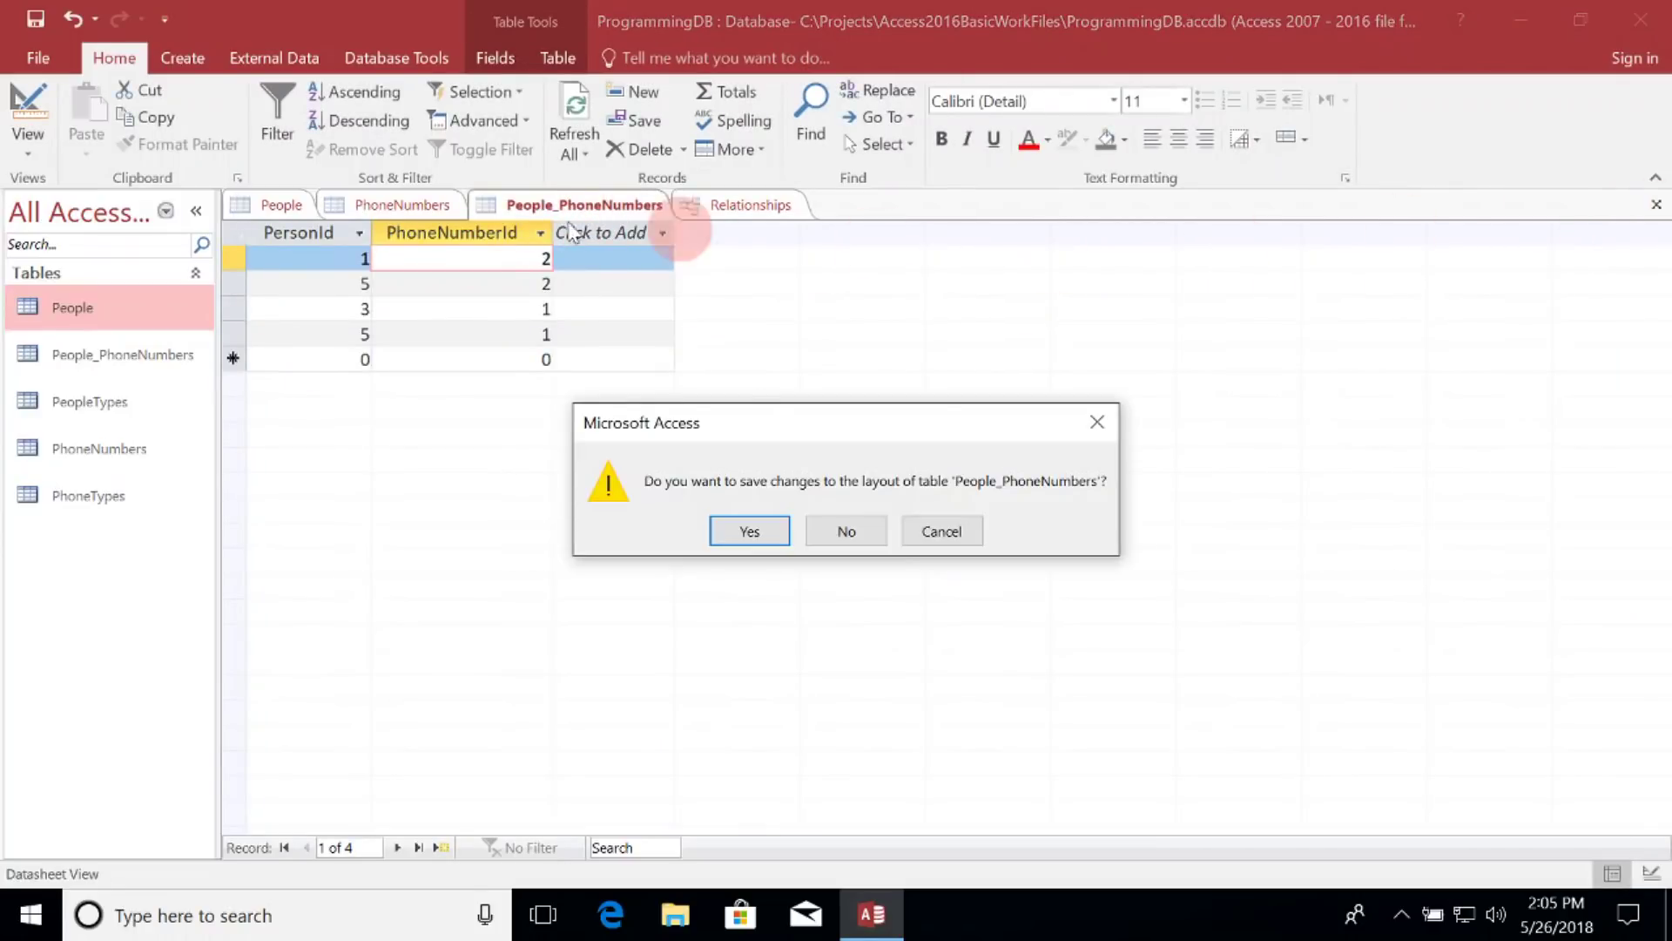
pyautogui.click(739, 530)
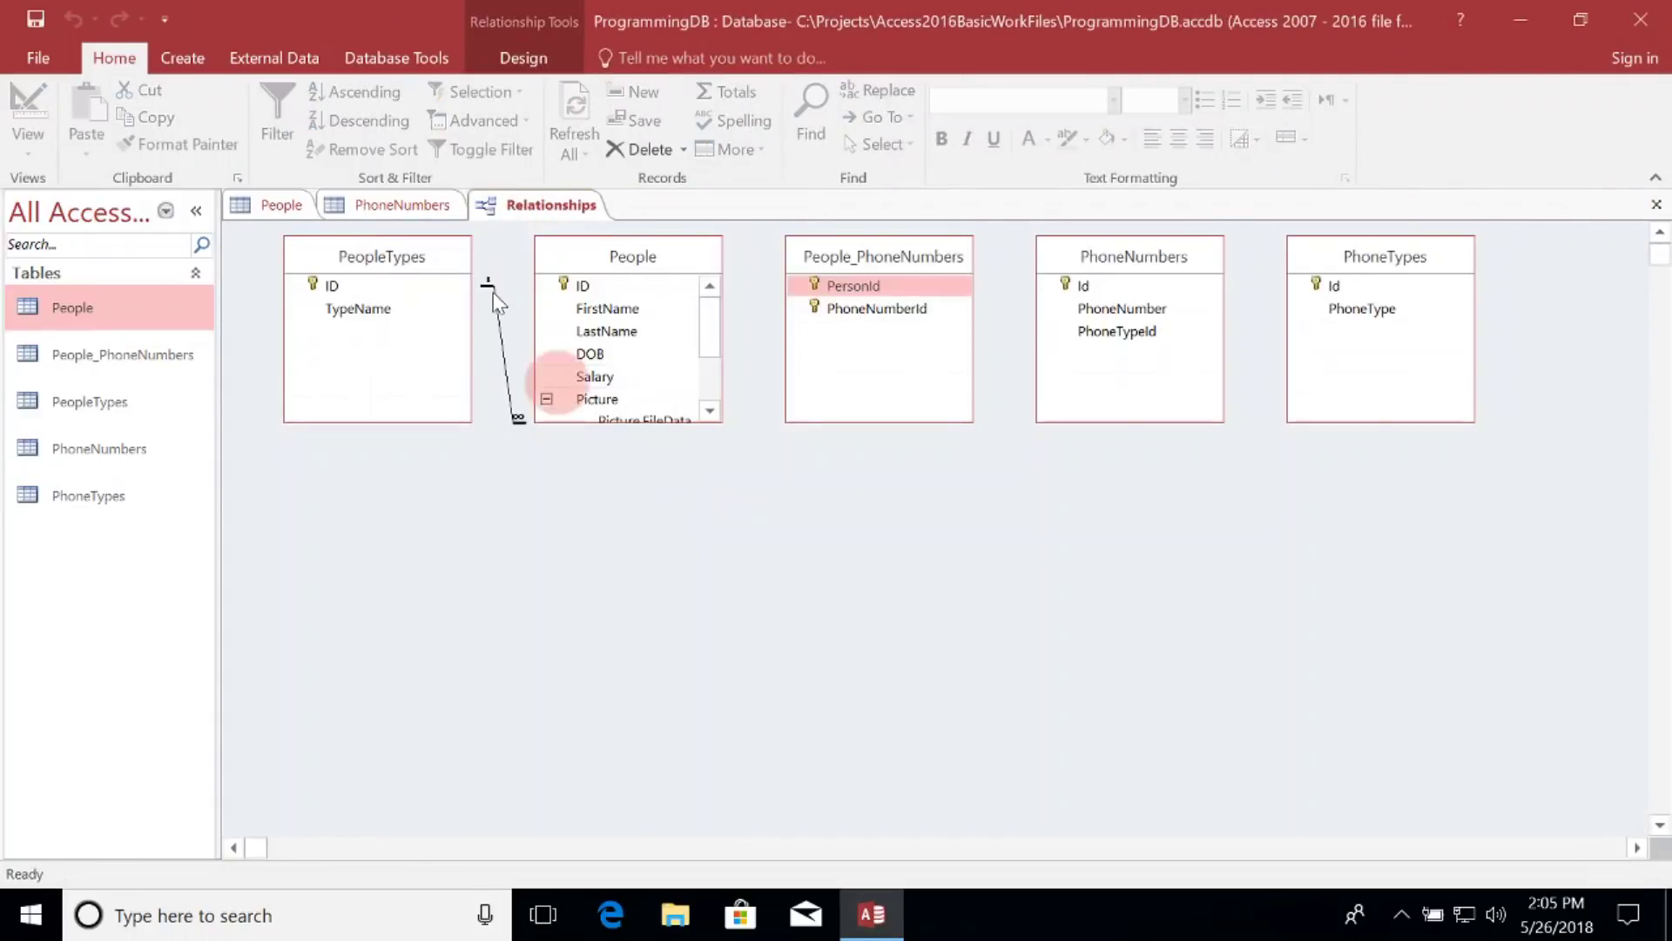
pyautogui.click(415, 206)
pyautogui.click(1655, 206)
pyautogui.click(265, 207)
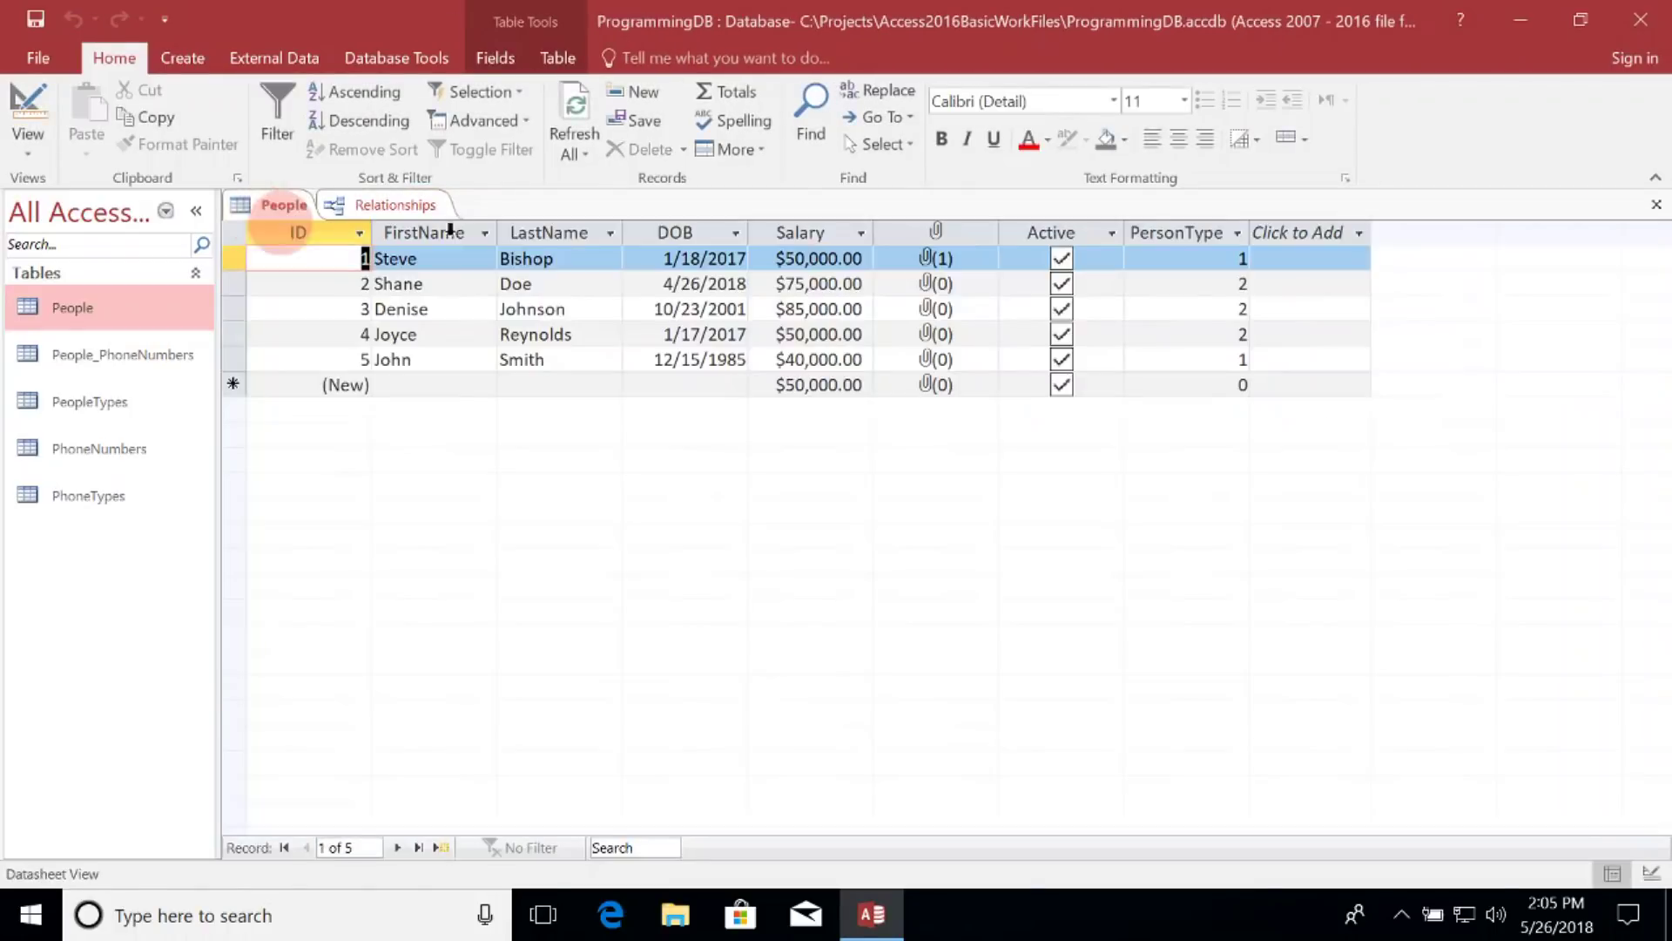
pyautogui.click(1655, 206)
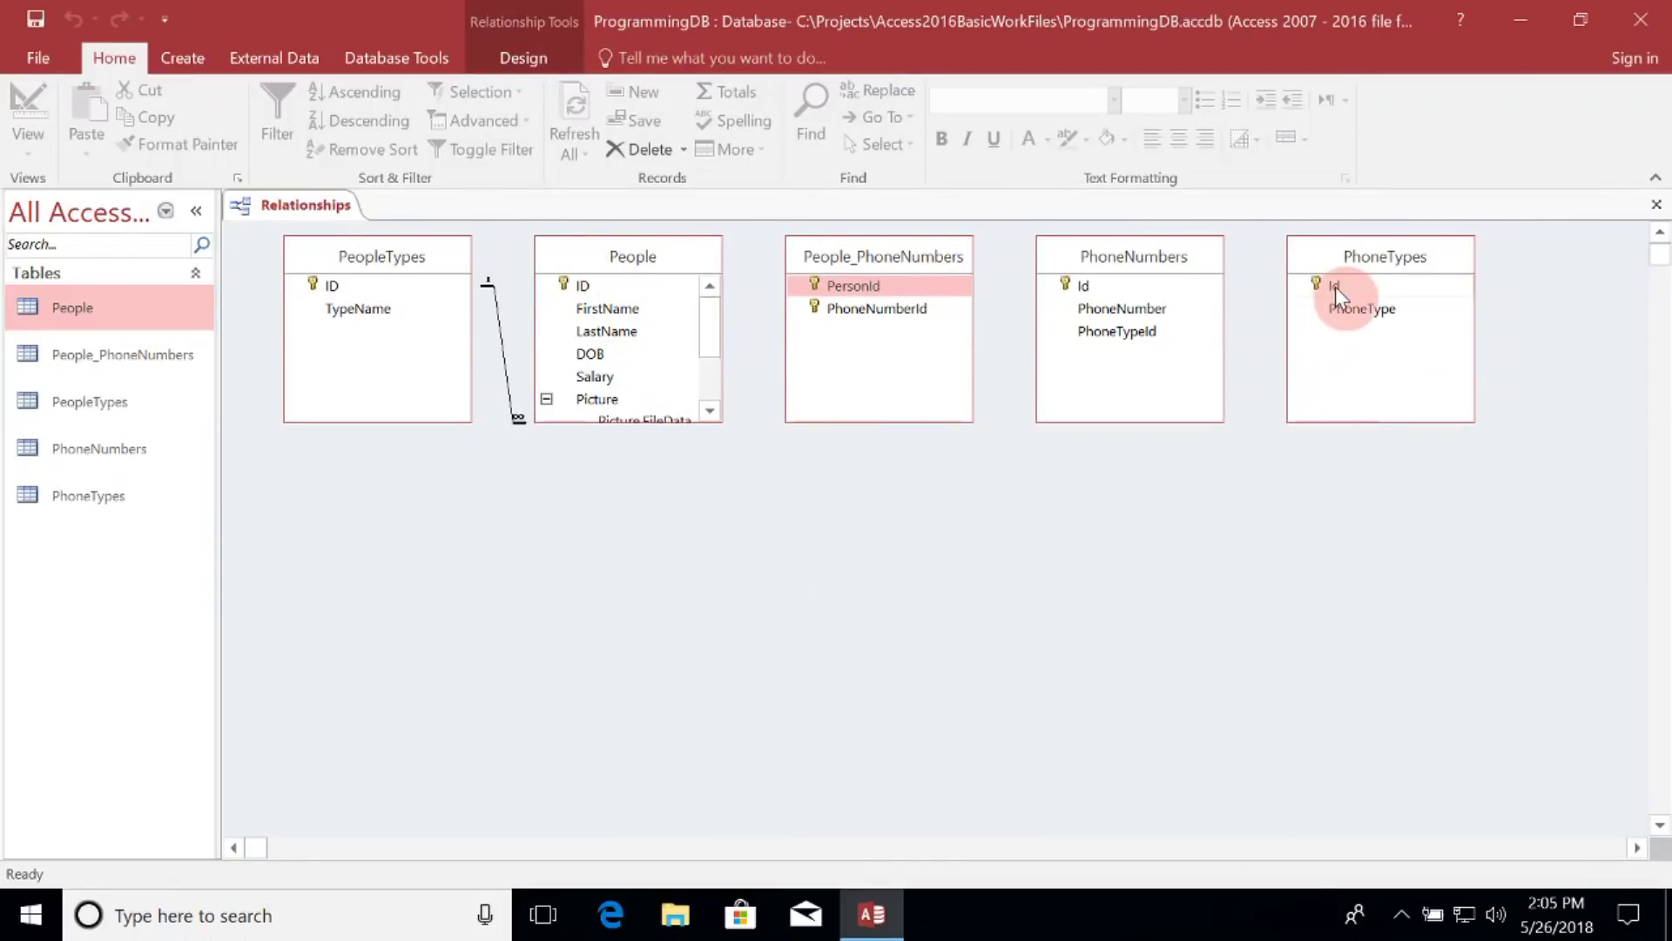
# Create a one-to-many relationship from PhoneTypes Id to PhoneNumbers PhoneTypeId, enforcing referential integrity and cascading updates to related fields
pyautogui.moveTo(1335, 286); pyautogui.dragTo(1122, 332)
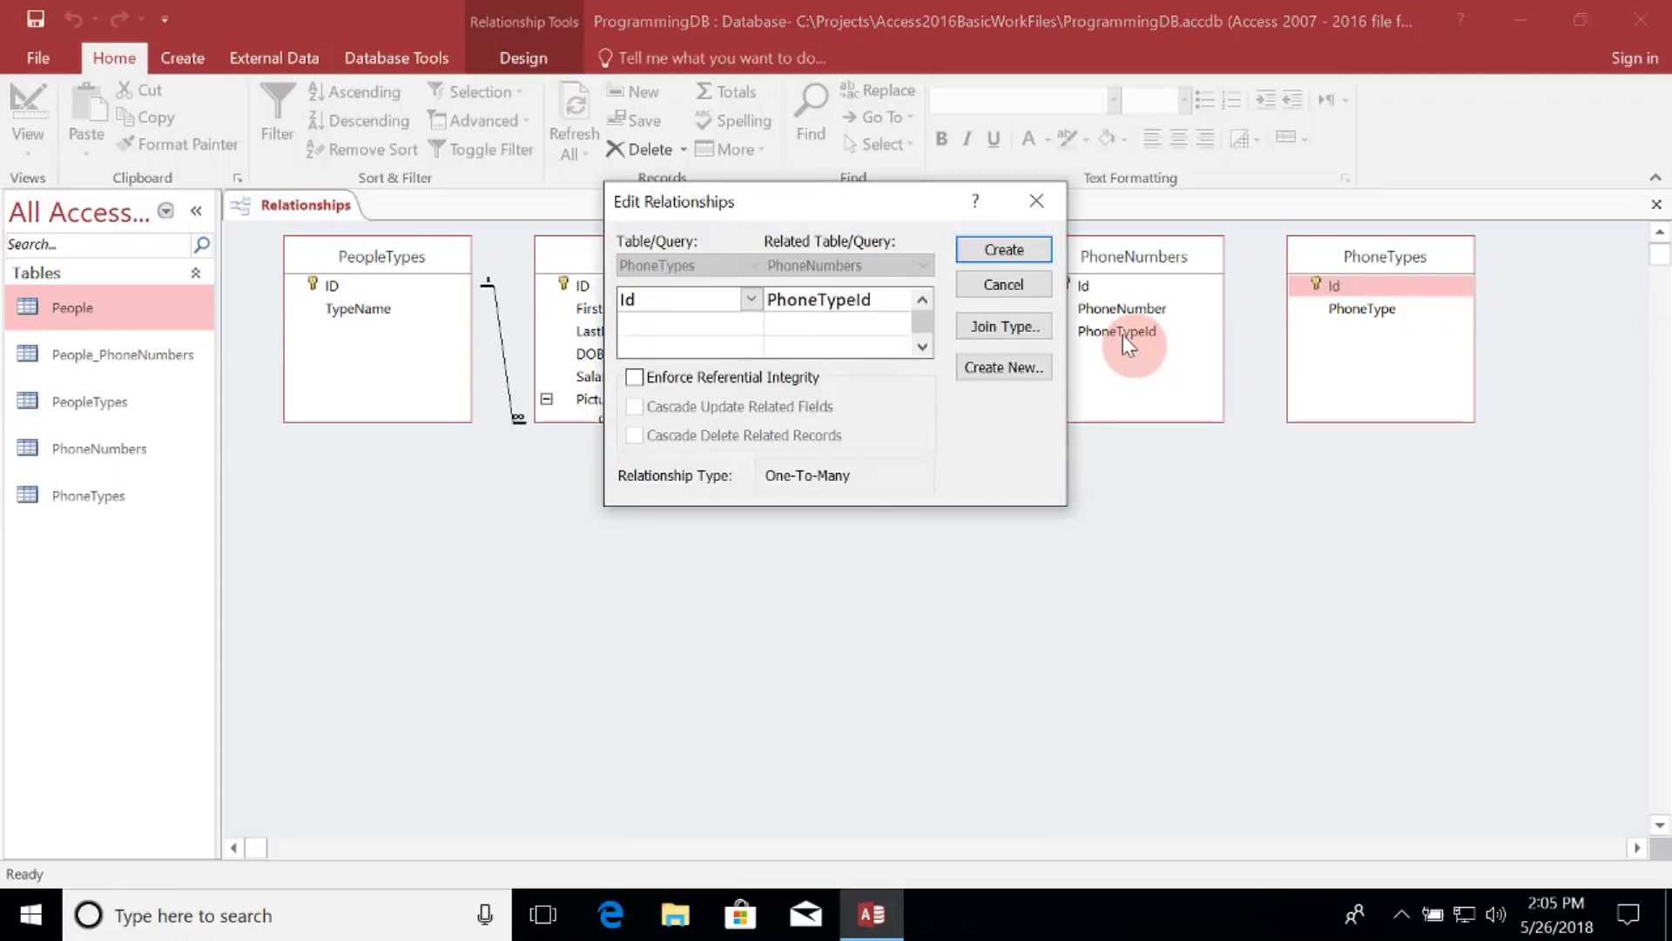
pyautogui.click(640, 377)
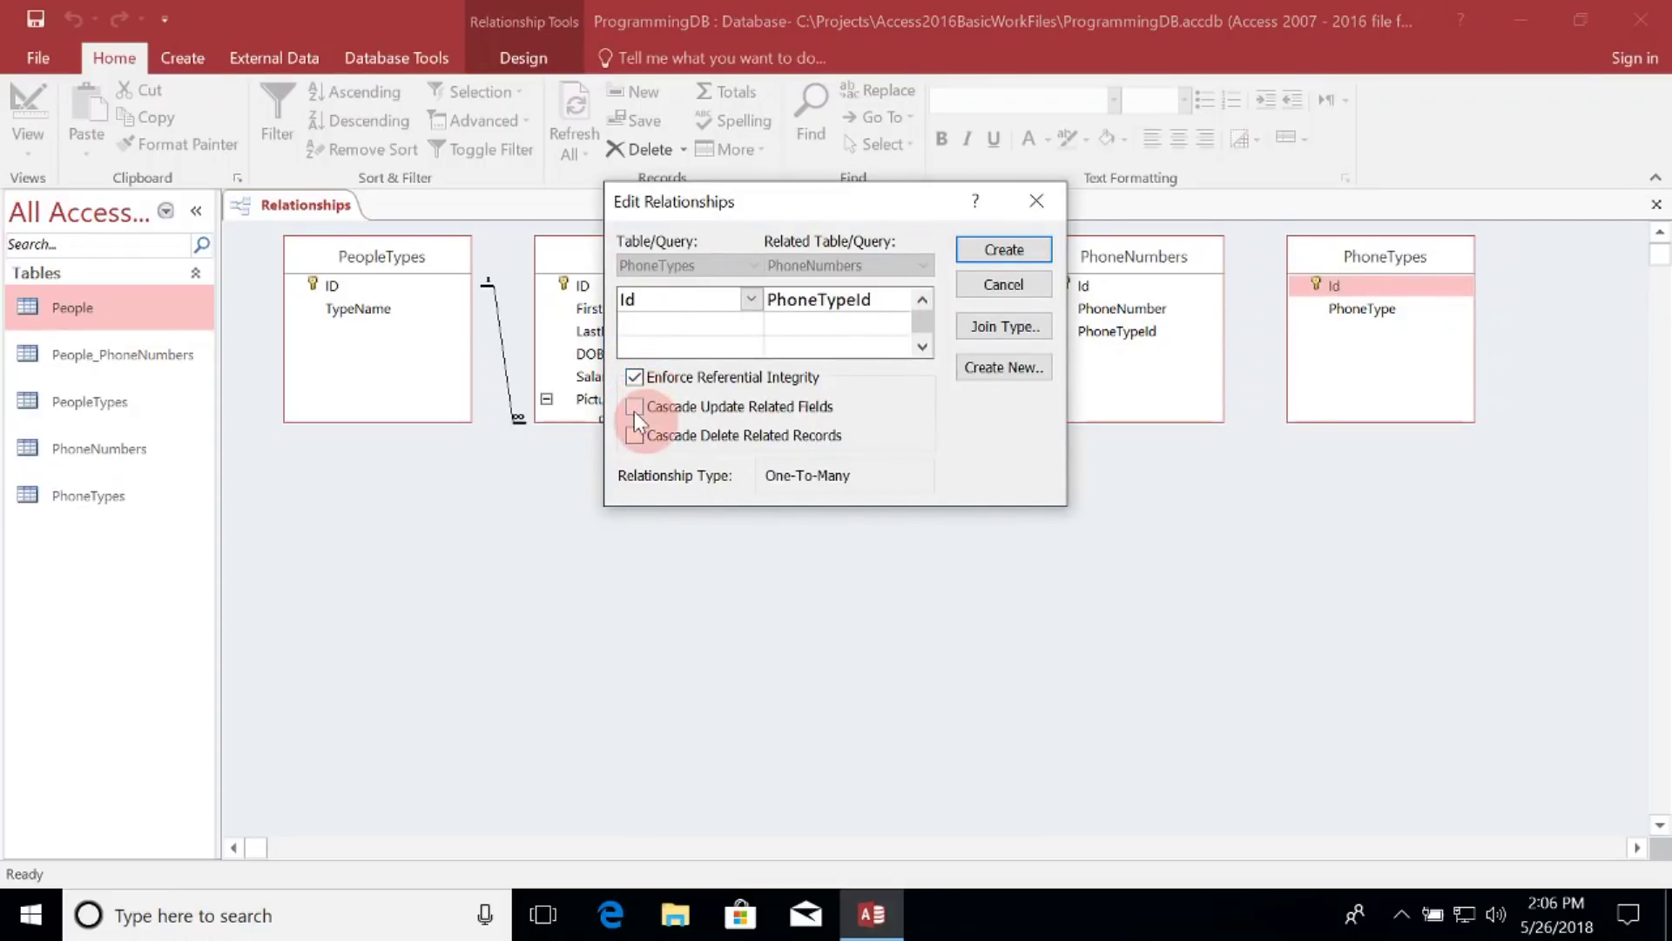
pyautogui.click(636, 407)
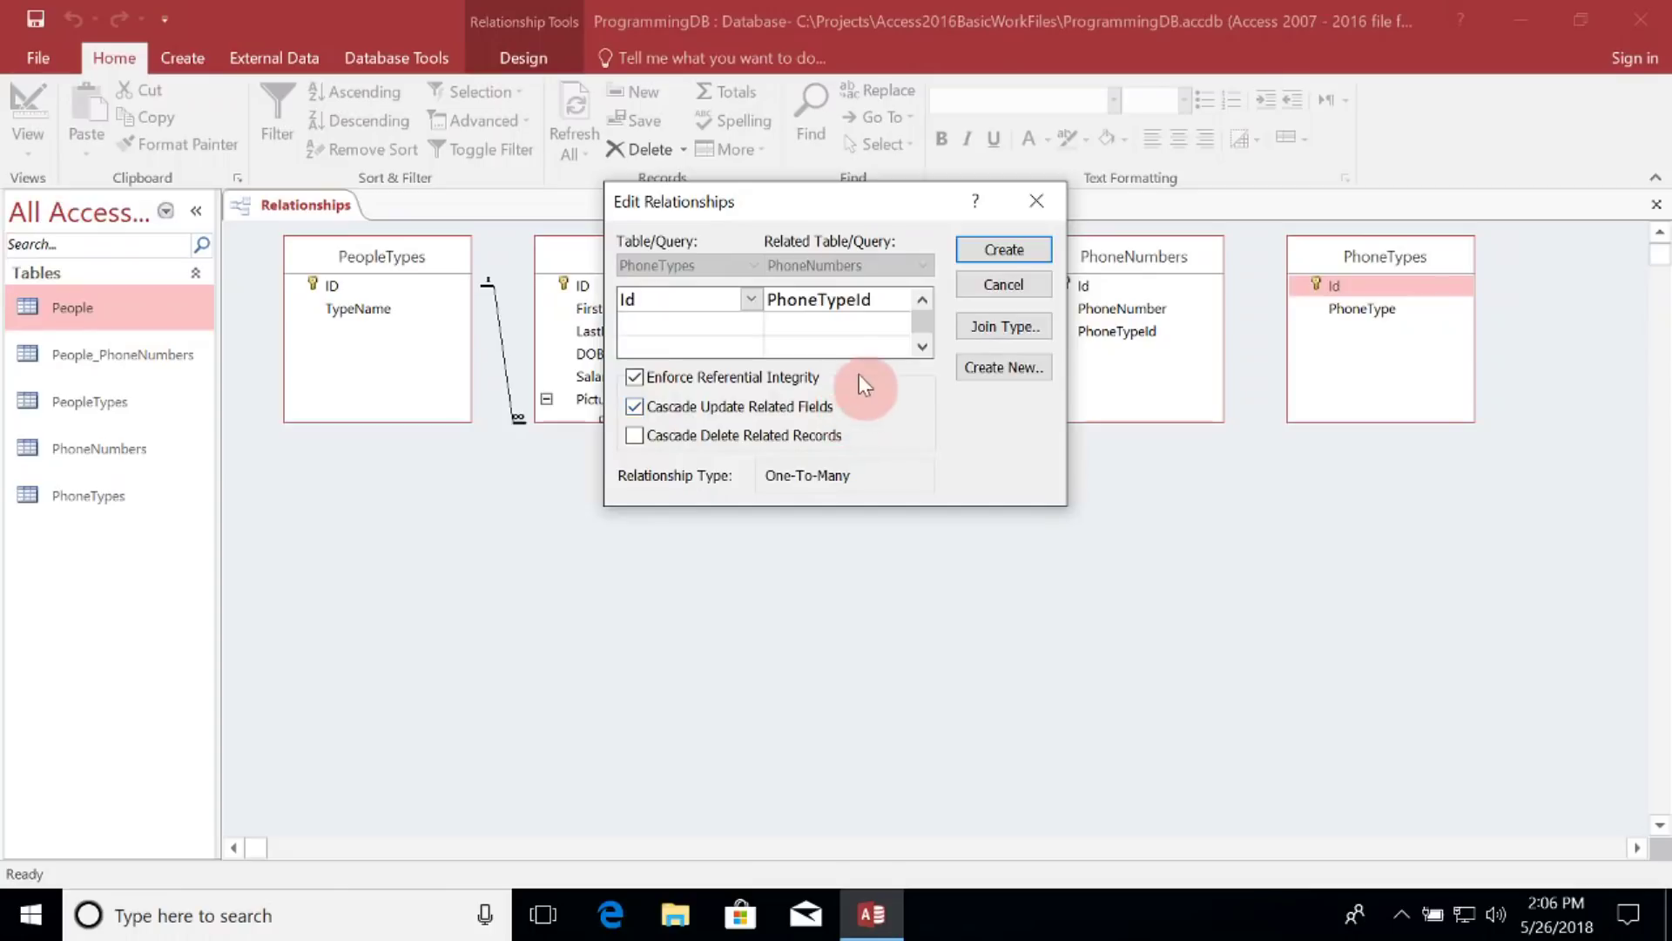
pyautogui.click(1005, 250)
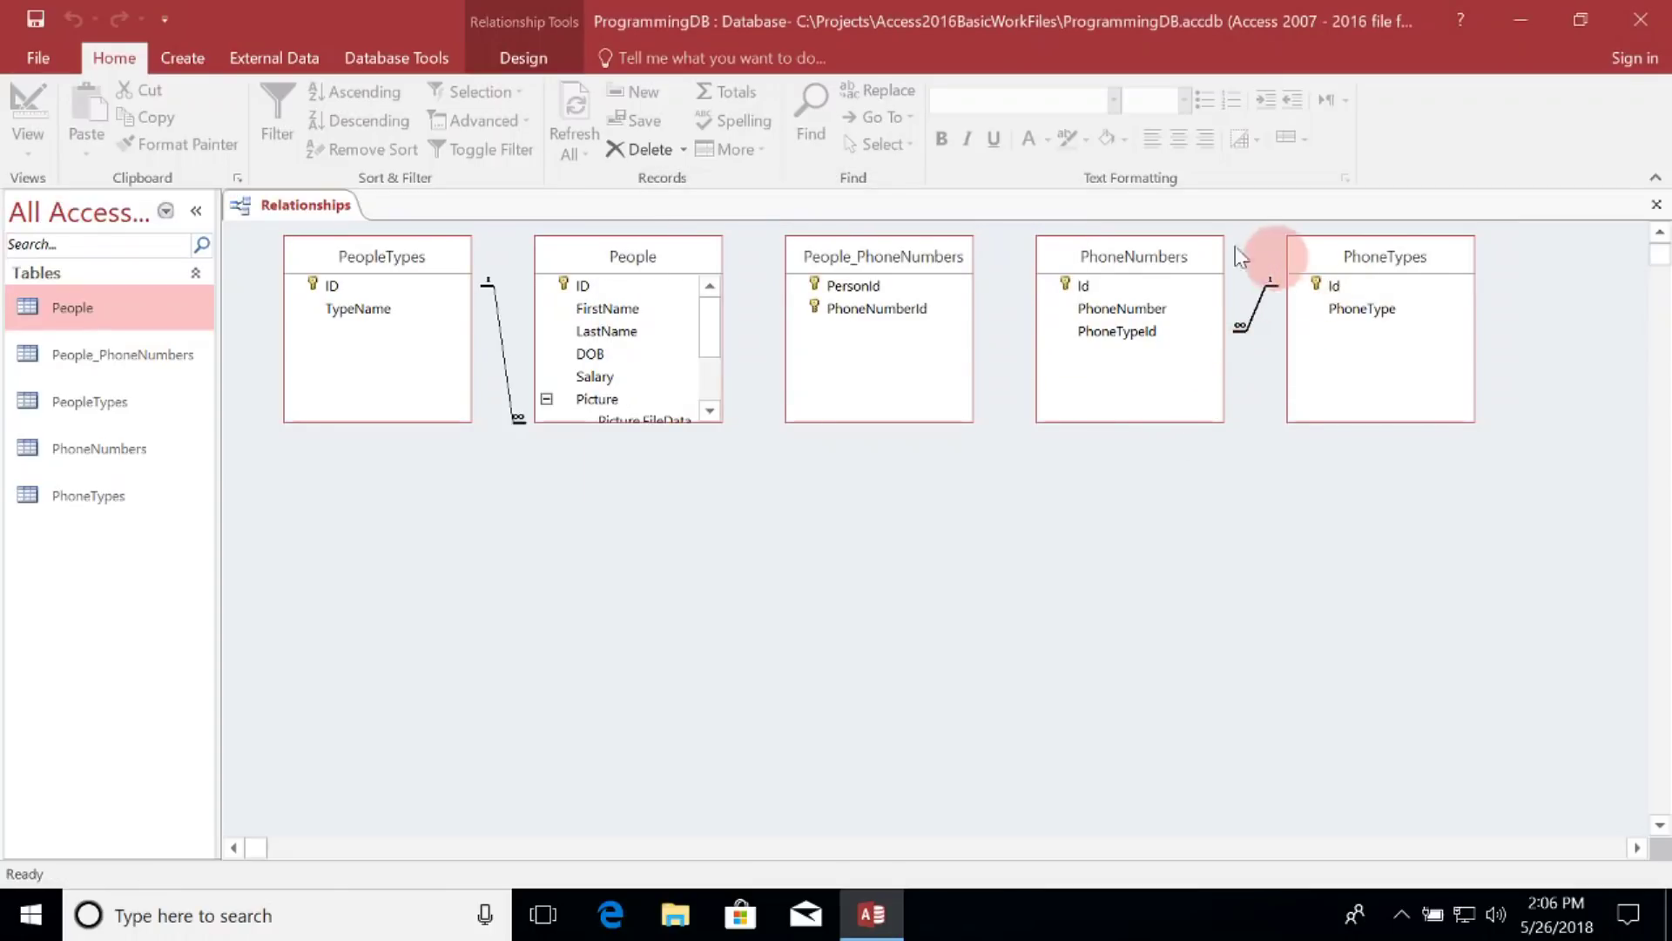
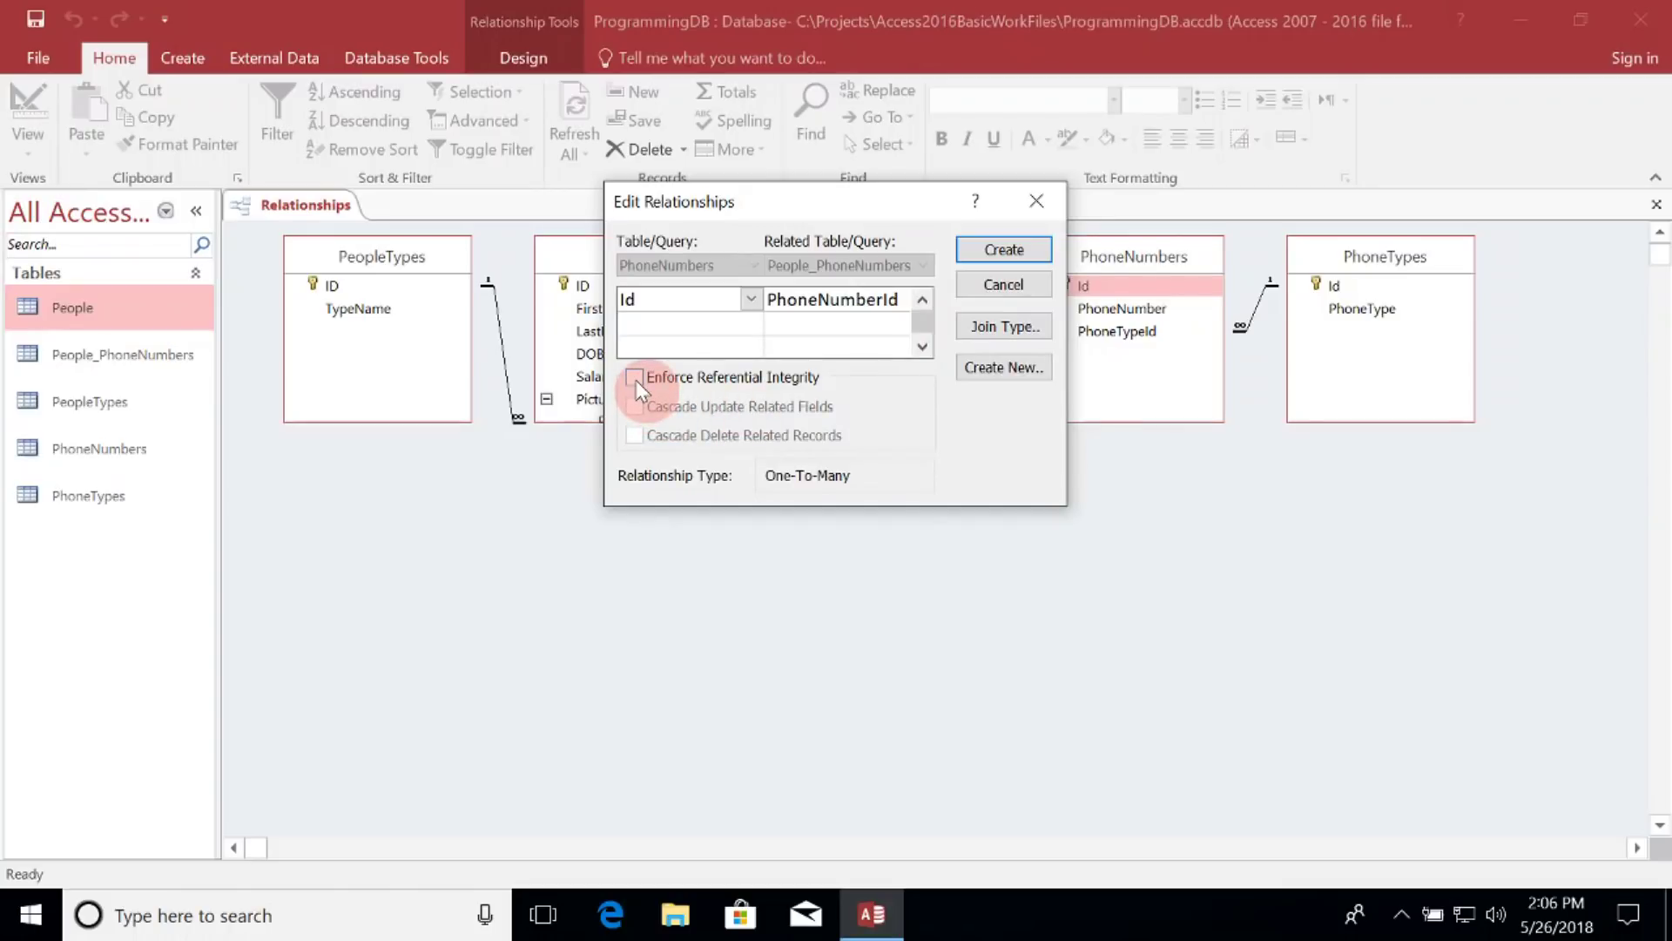
# Create a one-to-many relationship from PhoneNumbers Id to People_PhoneNumbers PhoneNumberId, enforcing referential integrity with cascading updates and deletes
pyautogui.click(635, 378)
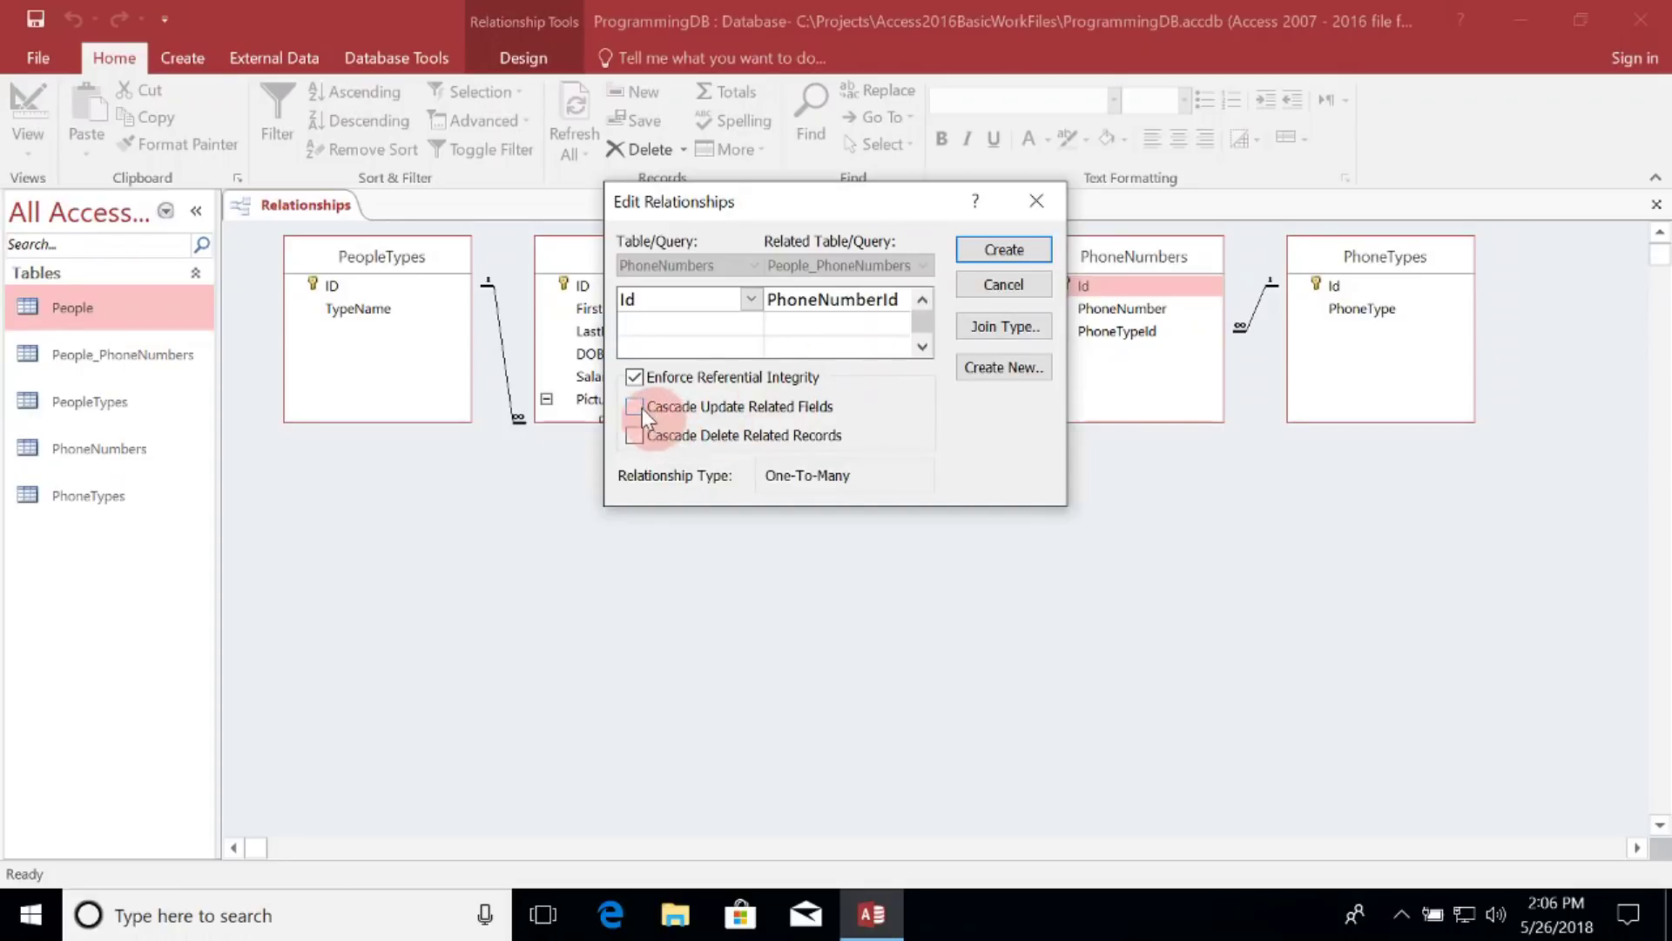
pyautogui.click(634, 435)
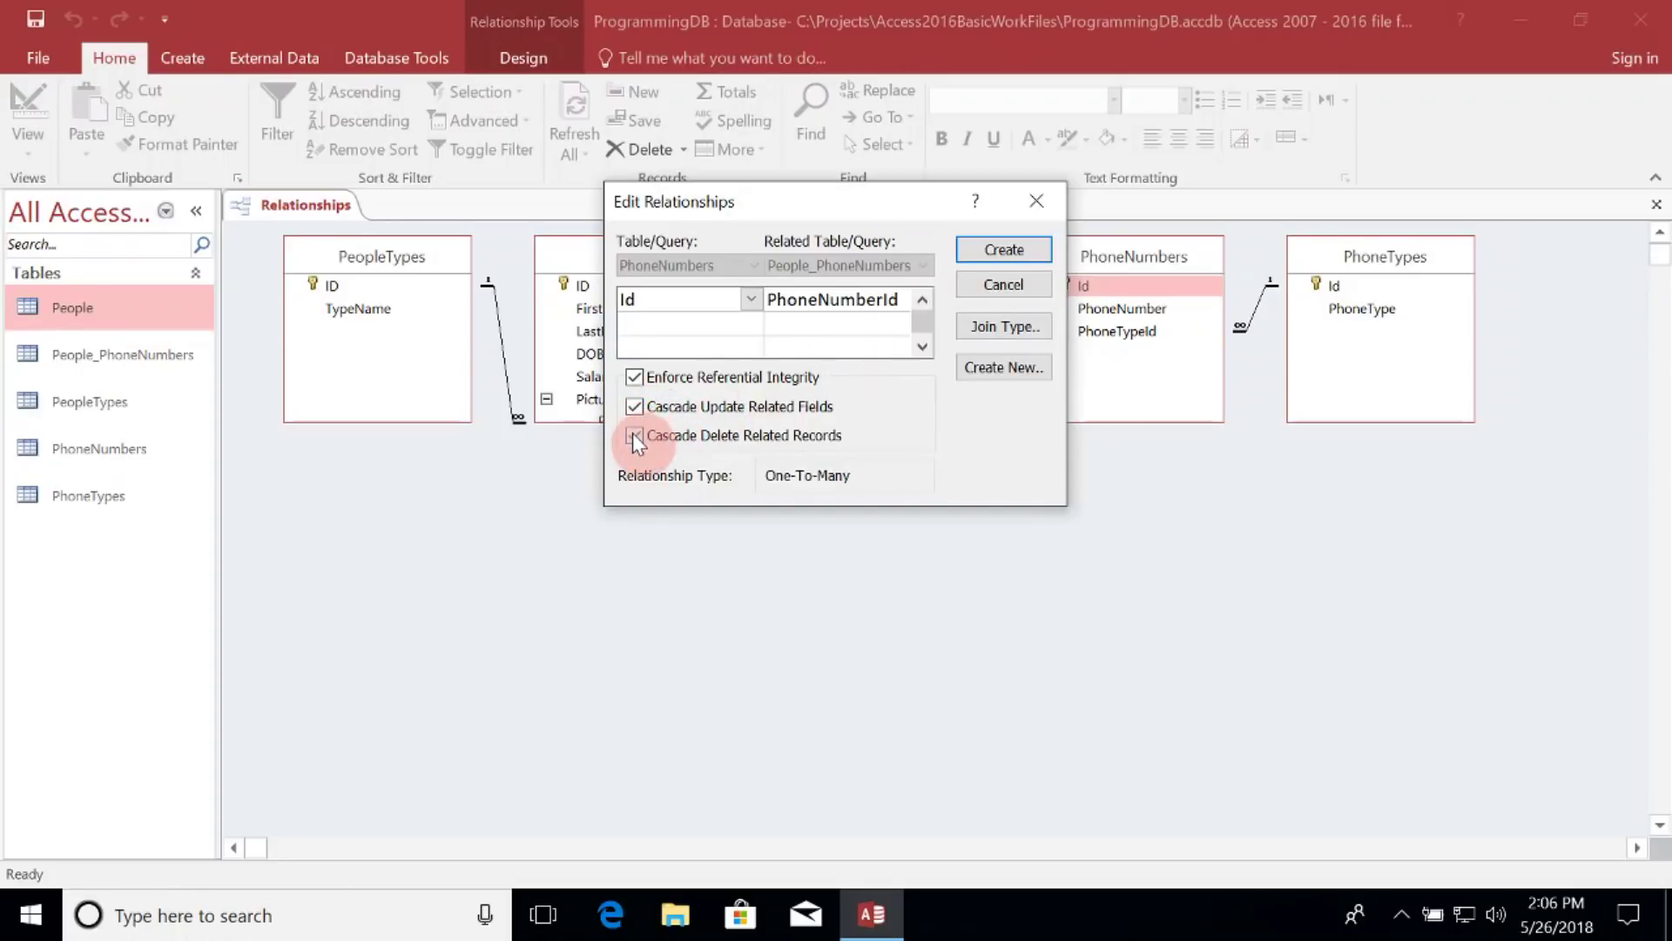
pyautogui.click(996, 251)
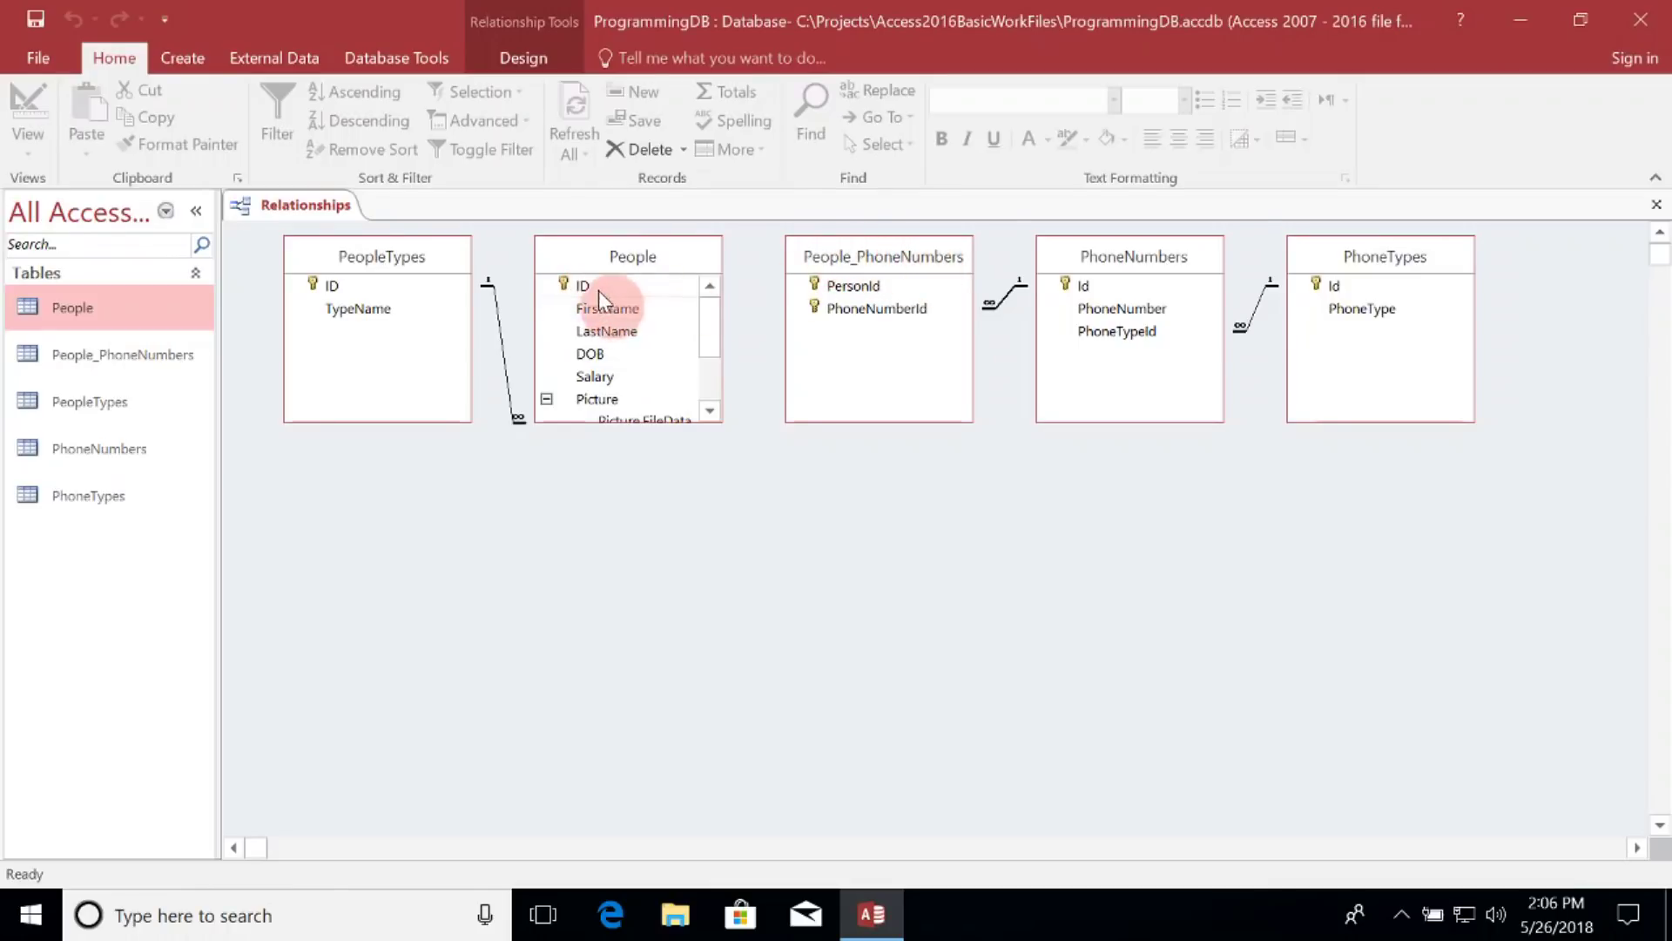
# Relate People ID to People_PhoneNumbers PersonId with referential integrity and cascading updates and deletes, and move the People_PhoneNumbers table below its neighbours
pyautogui.moveTo(590, 284); pyautogui.dragTo(847, 280)
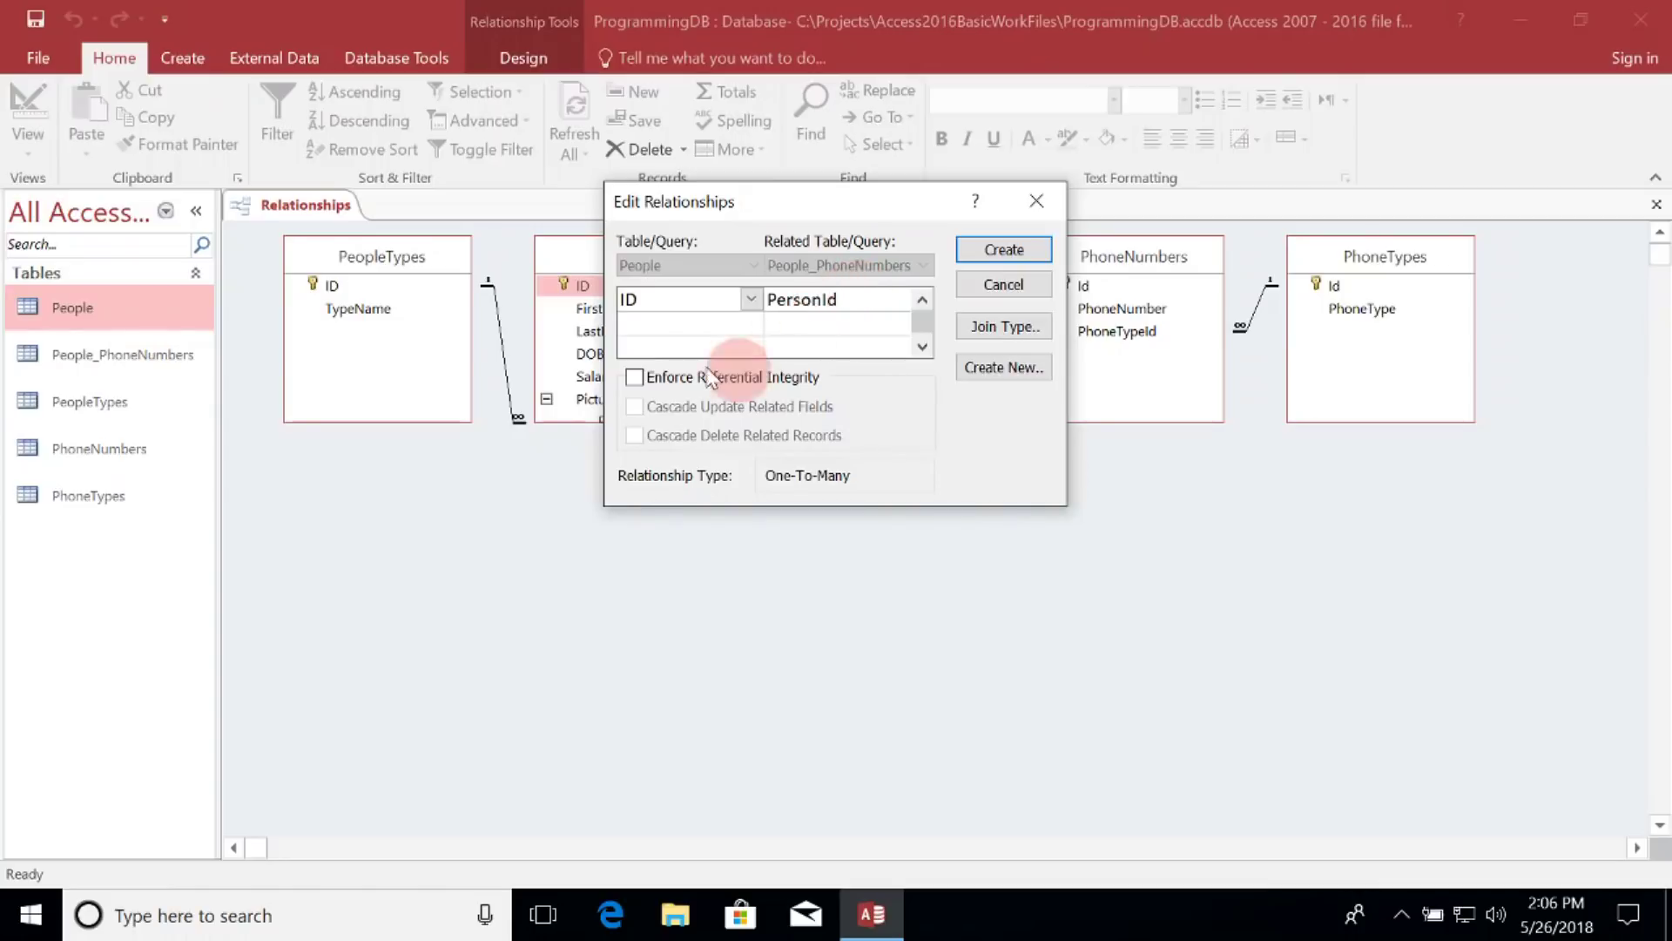
pyautogui.click(635, 378)
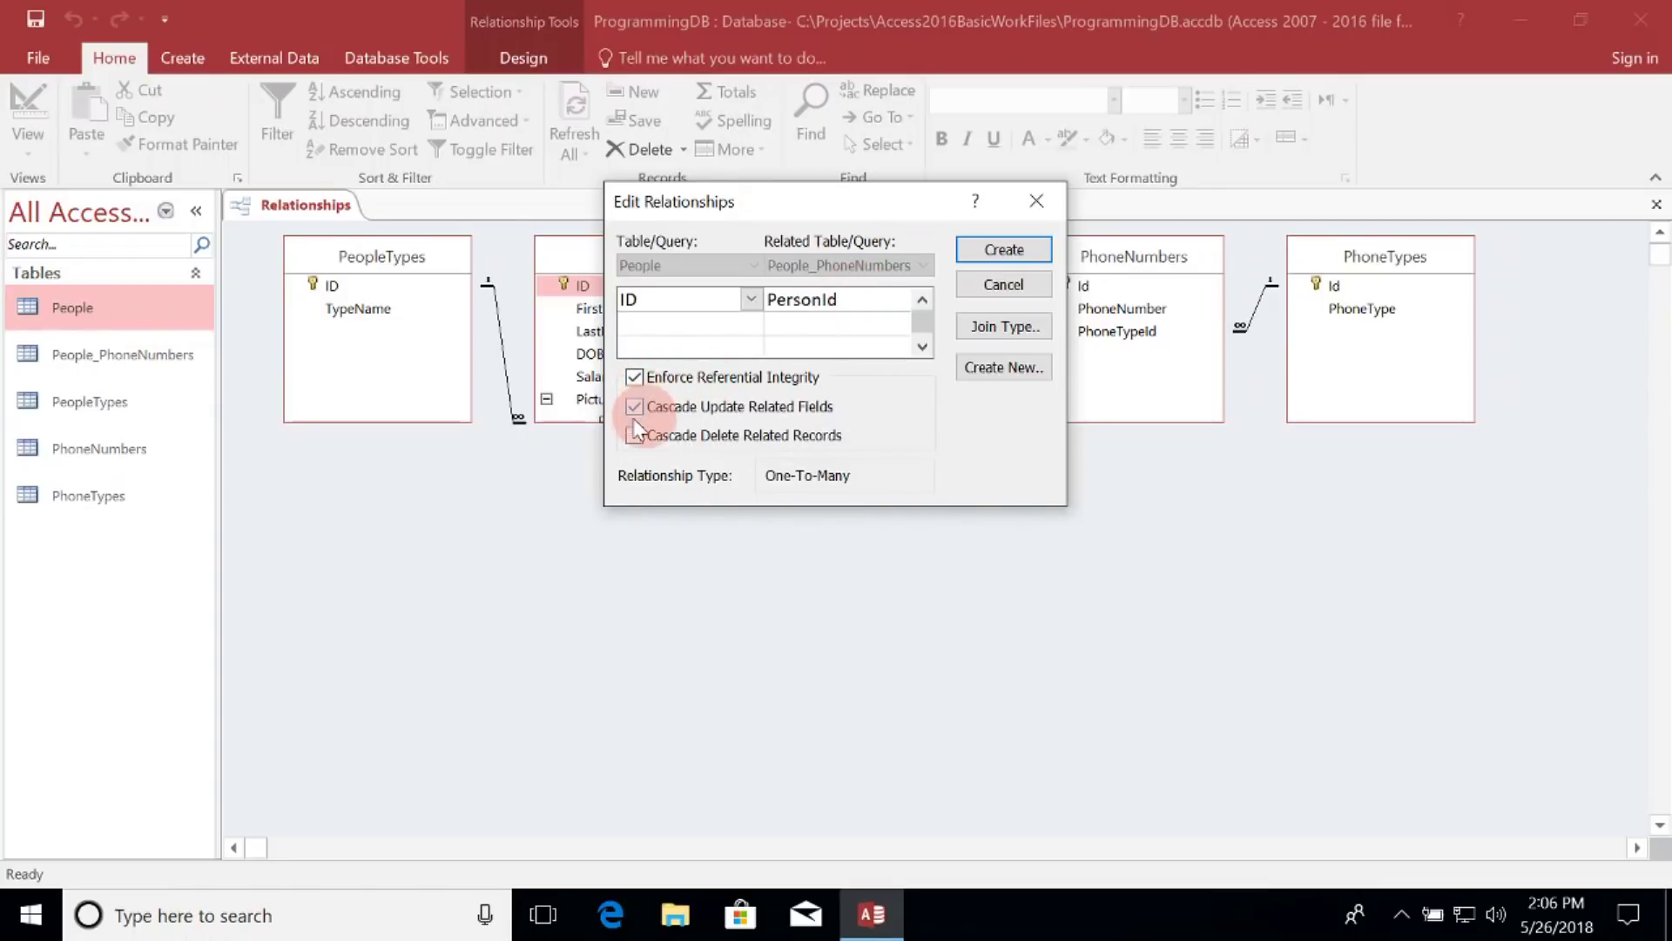
pyautogui.click(635, 436)
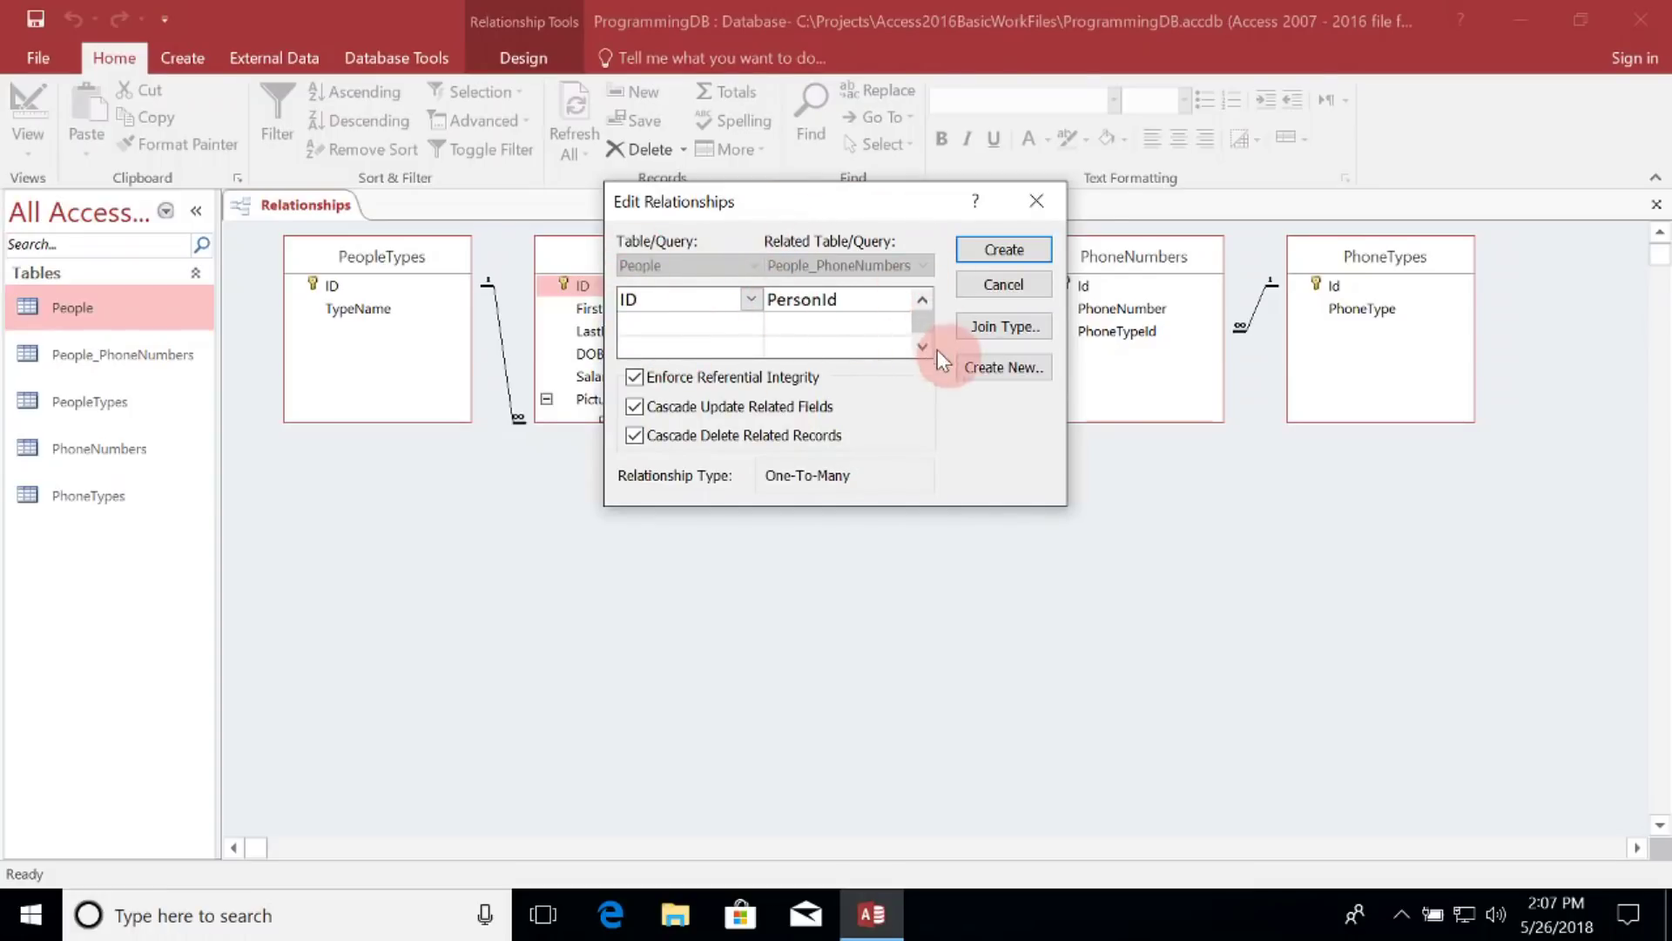
pyautogui.click(995, 252)
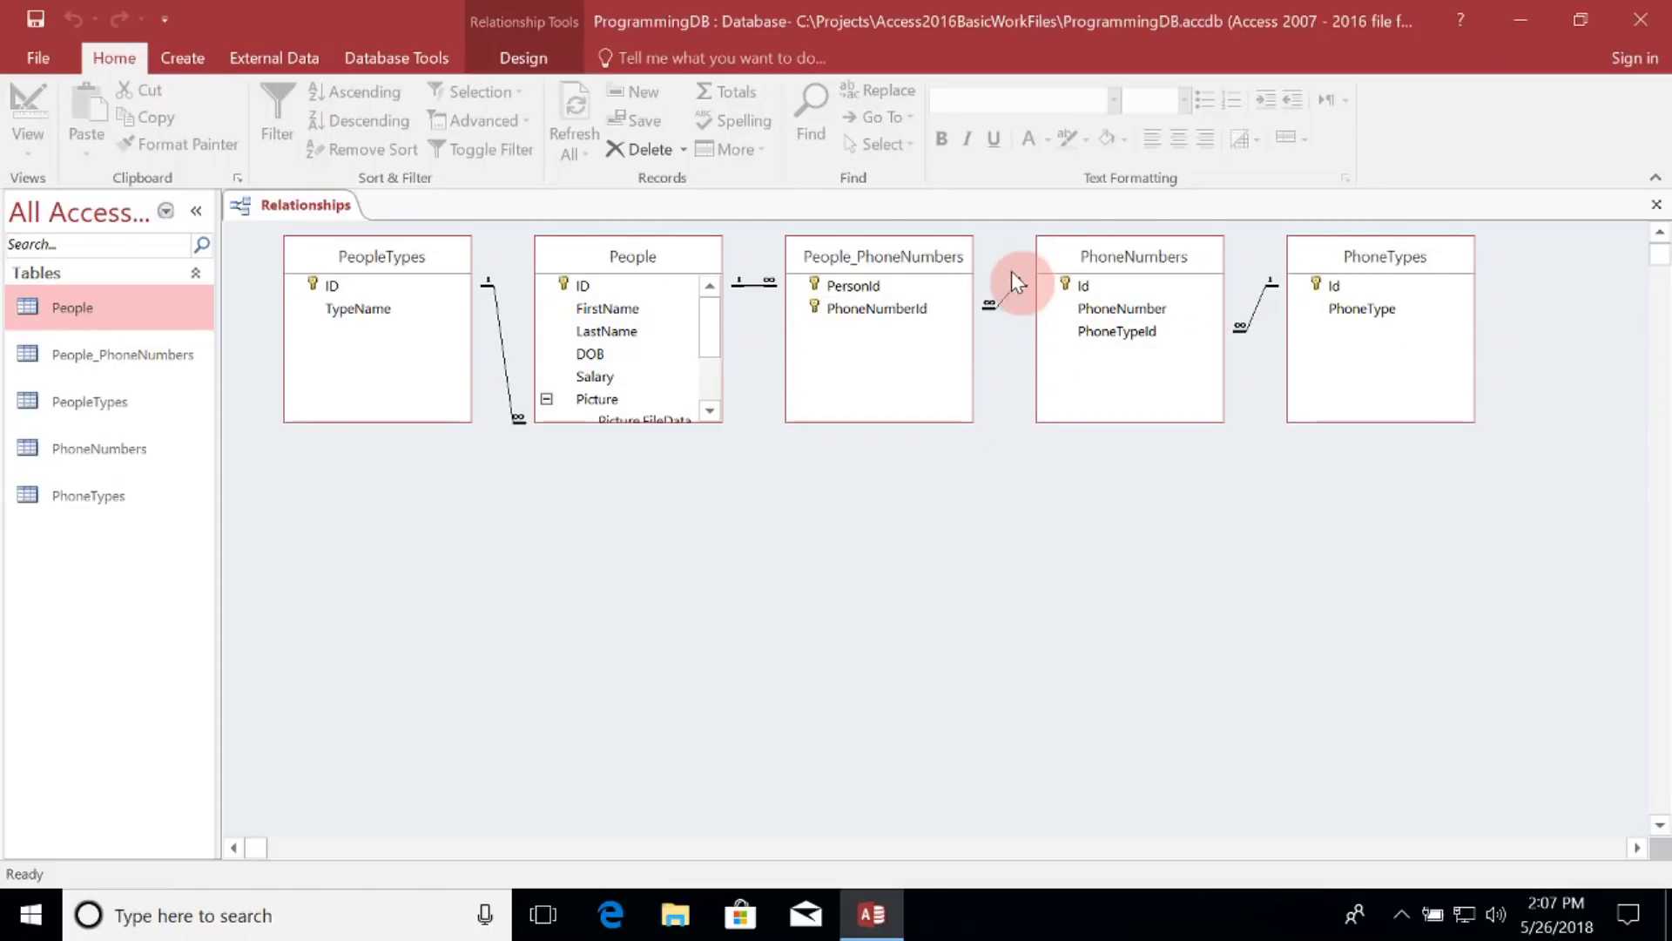
pyautogui.moveTo(864, 256); pyautogui.dragTo(874, 439)
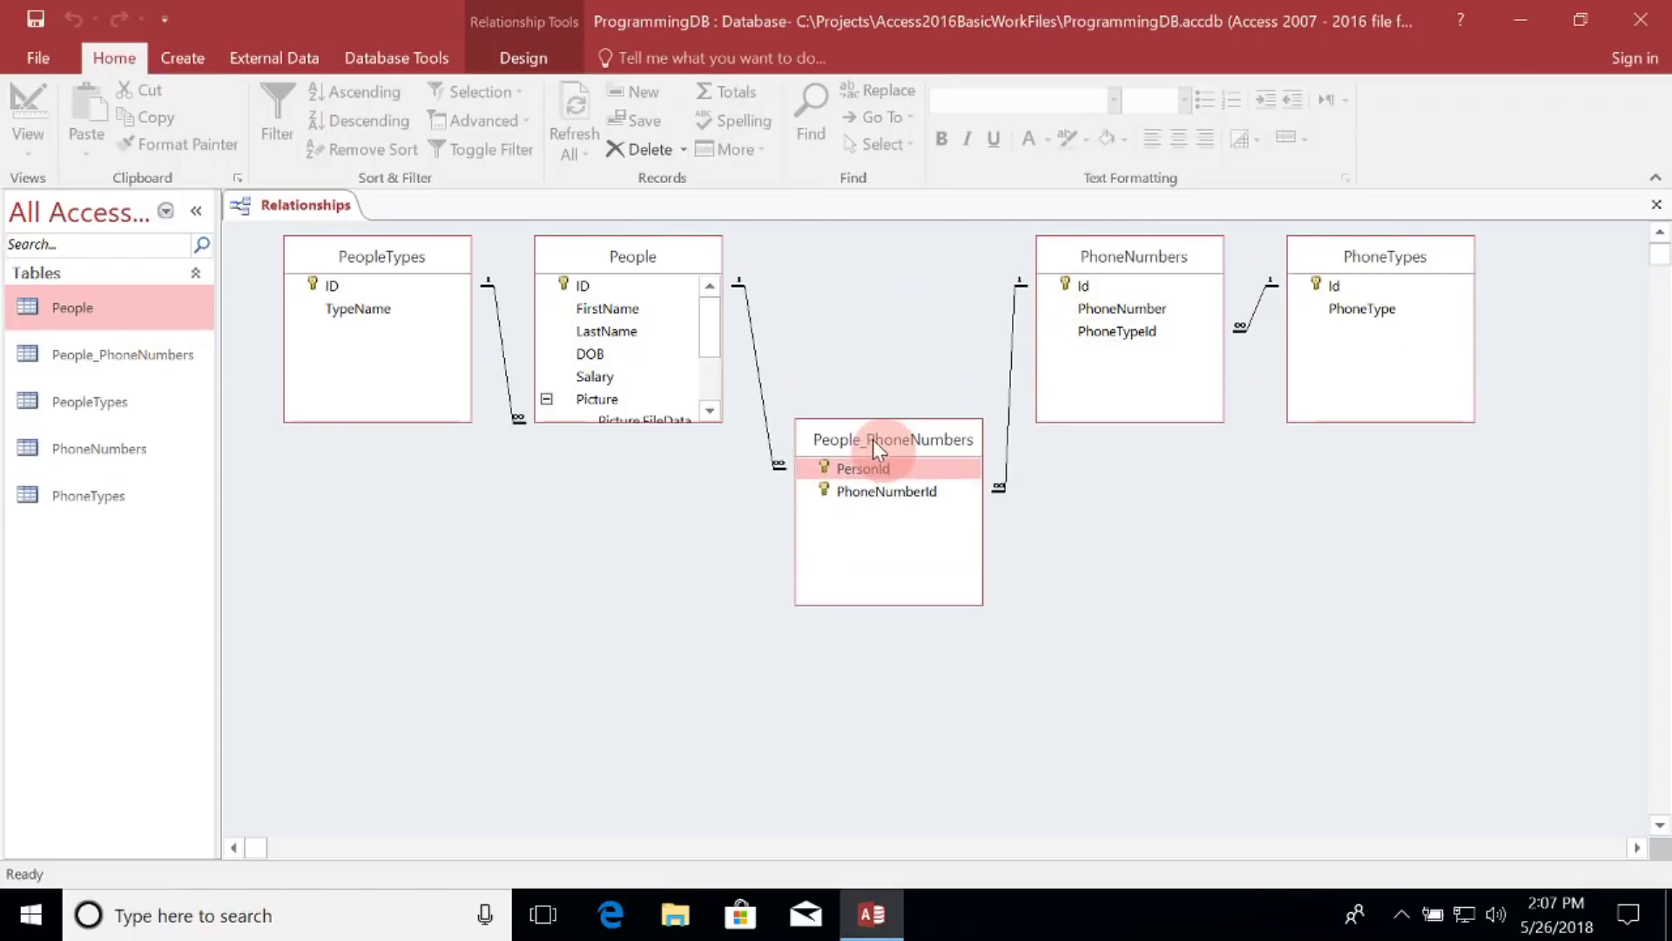